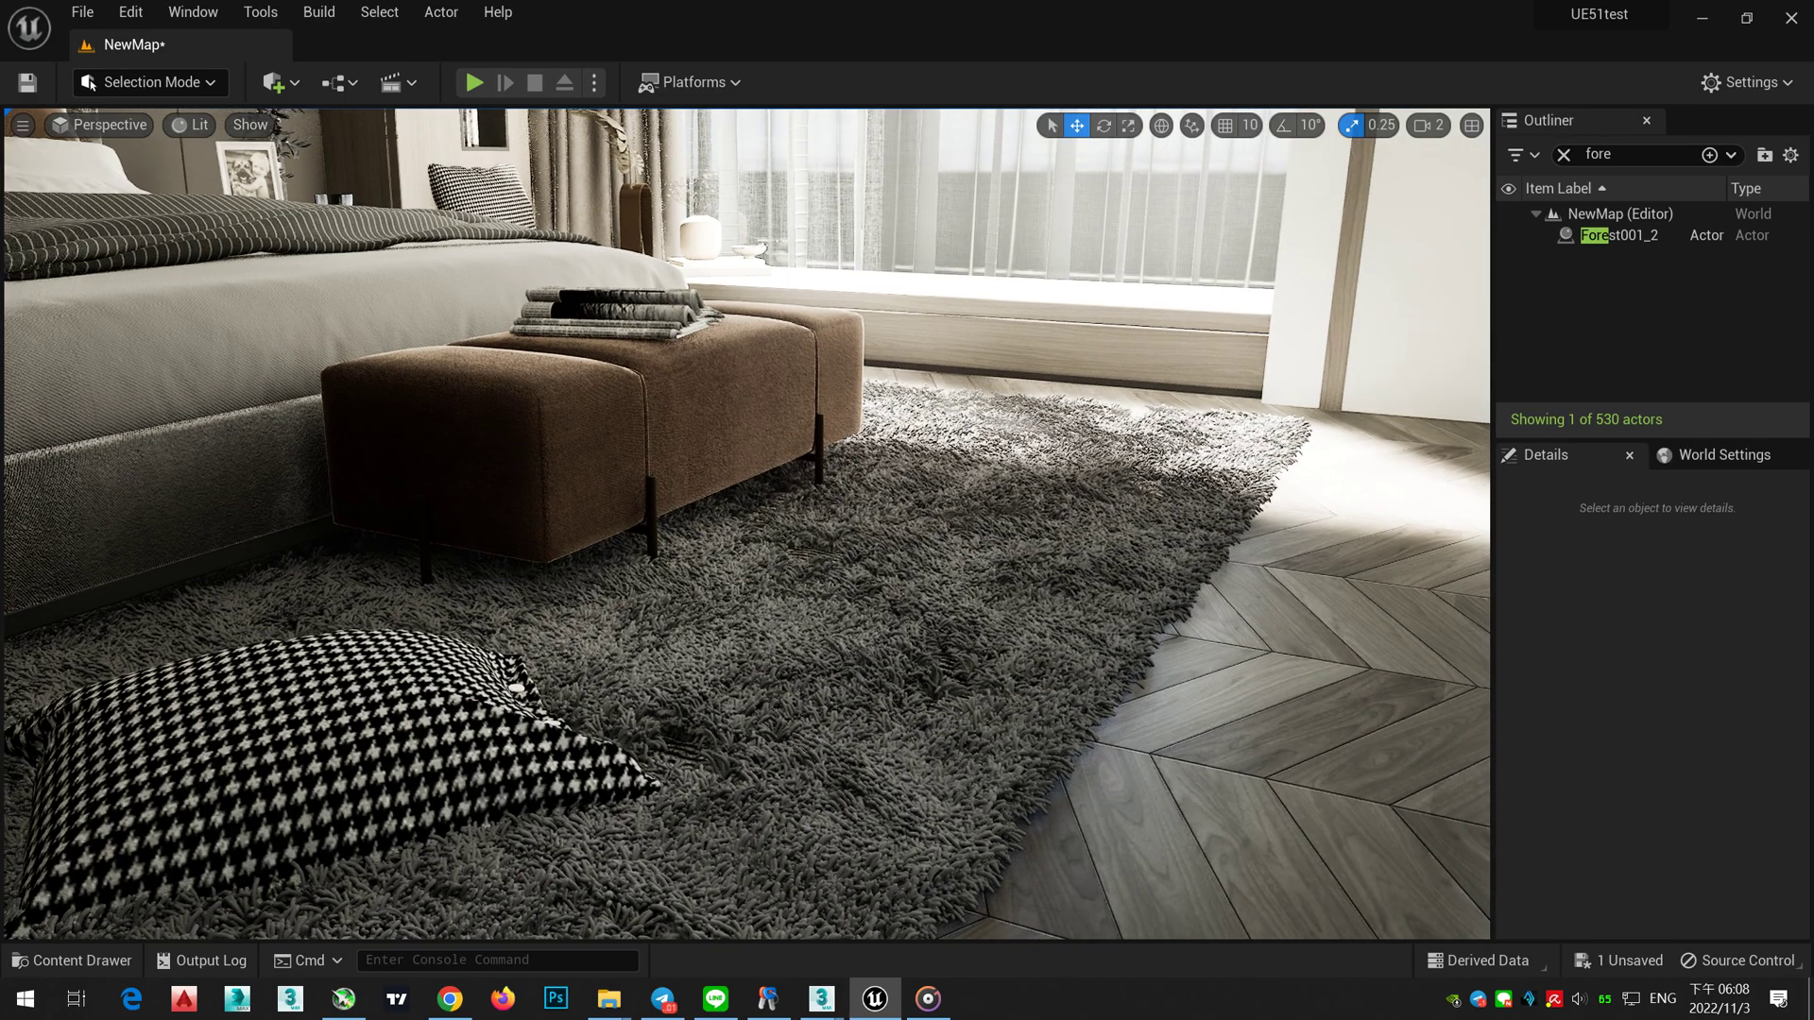
Step: Delete the Forest001_2 rug actor from the level
click(1643, 234)
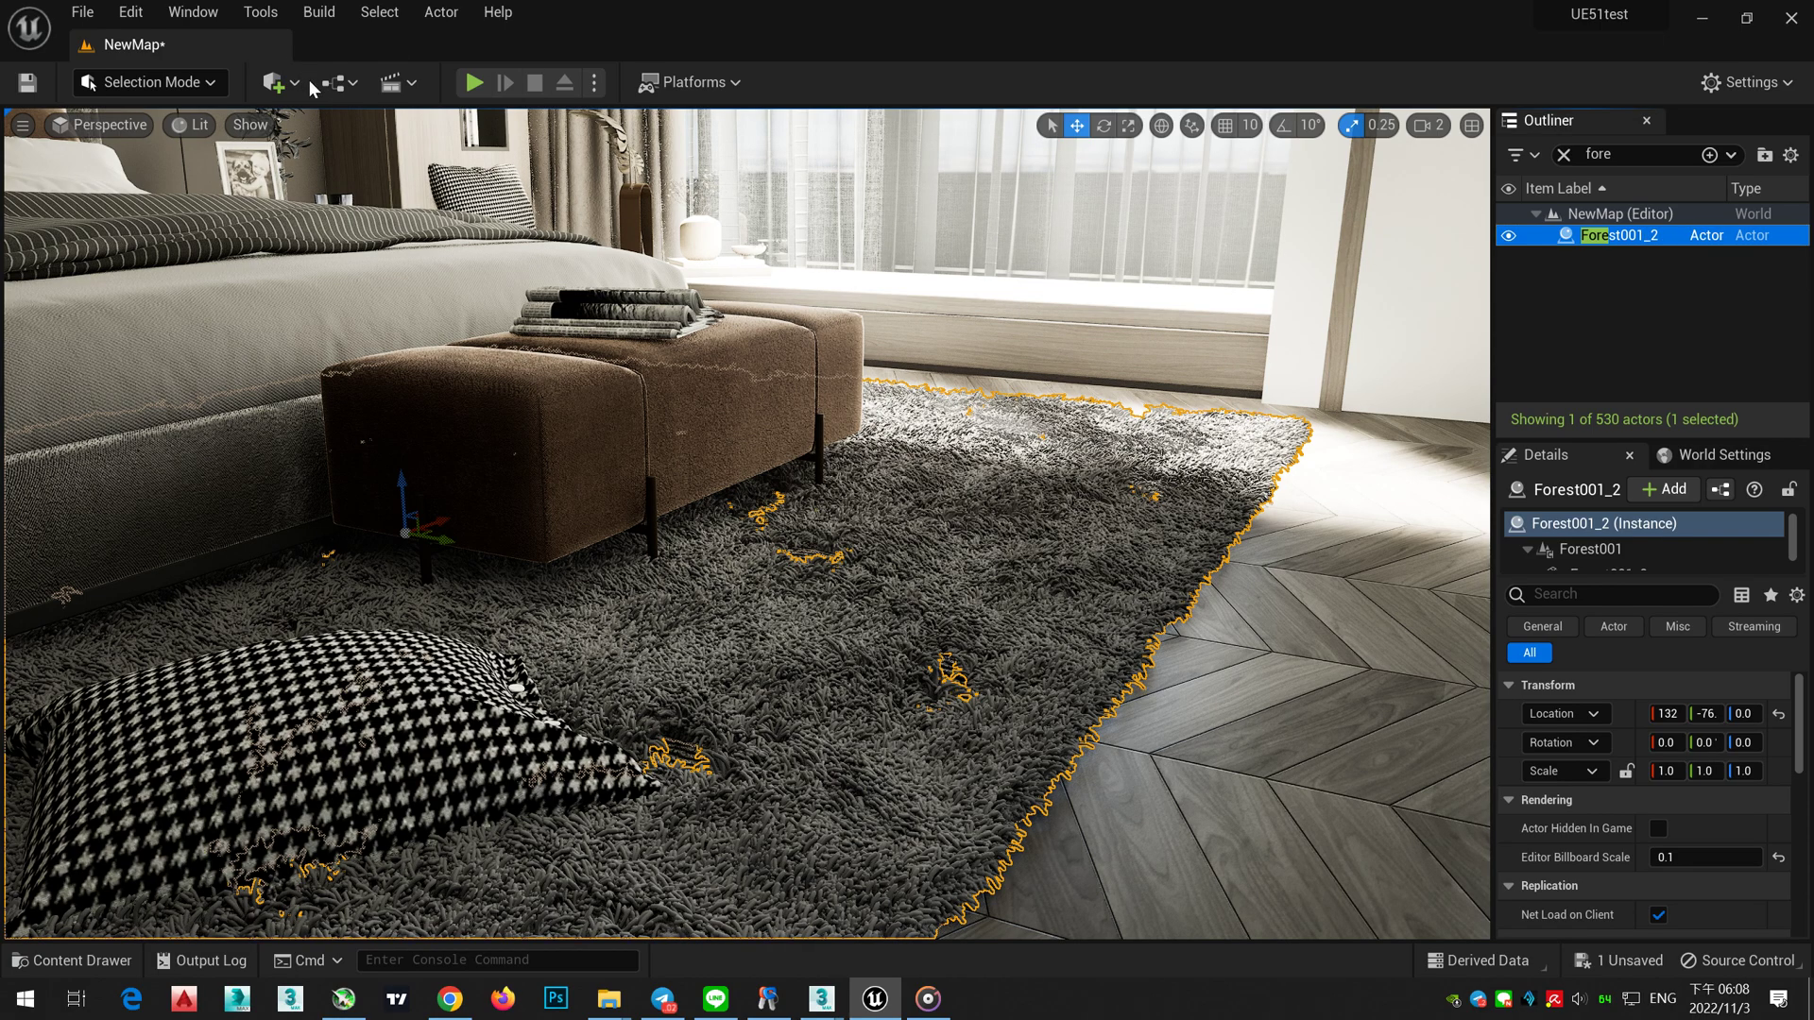
click(280, 84)
mouse_move(372, 233)
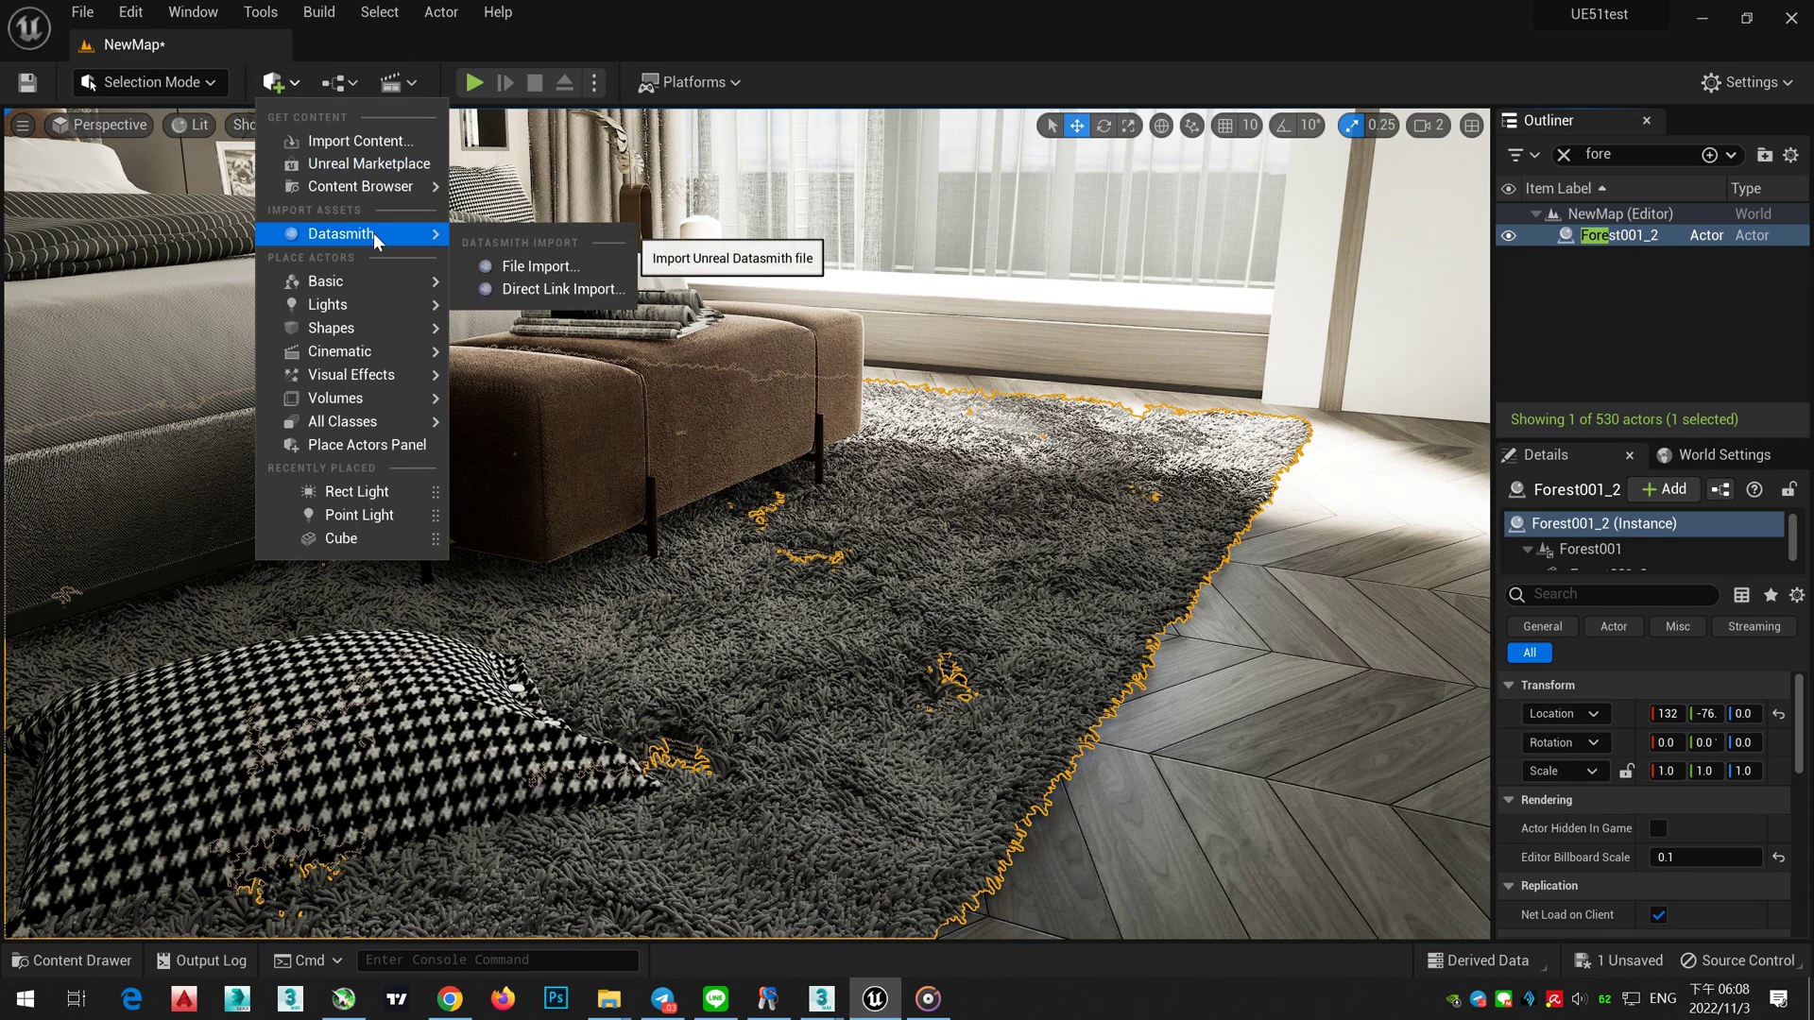
click(563, 293)
click(1063, 444)
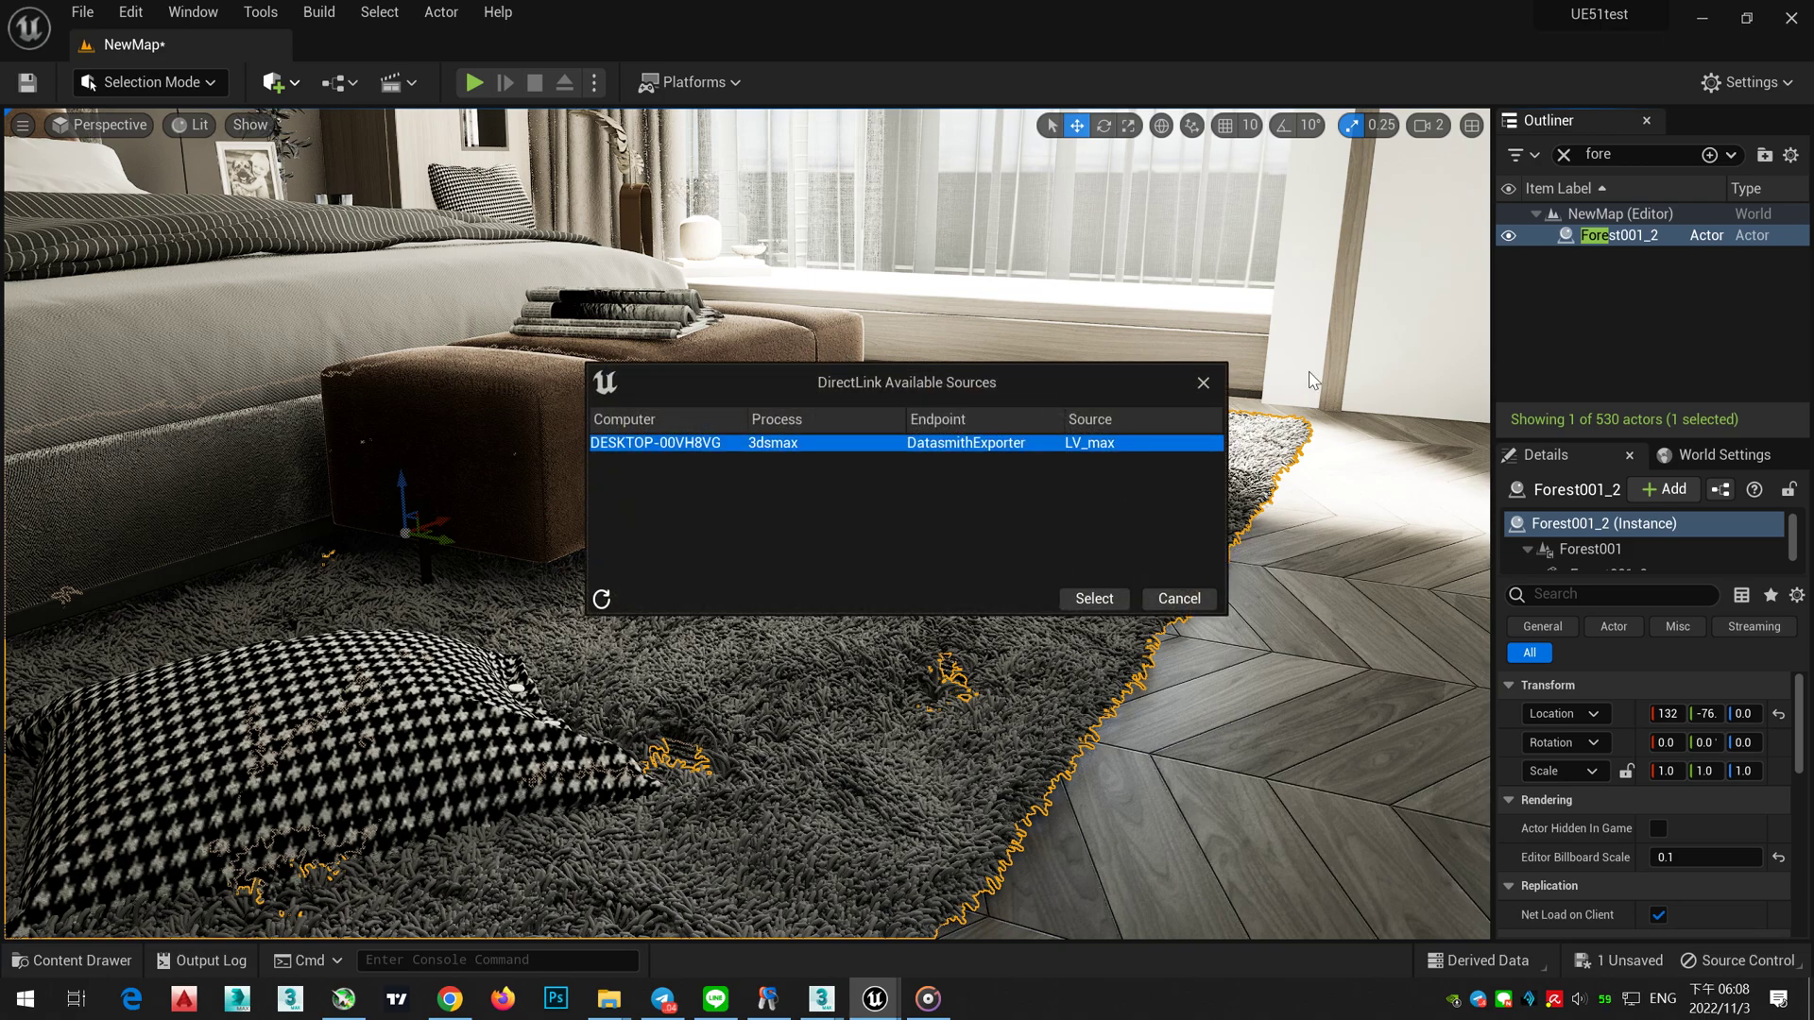
click(1203, 385)
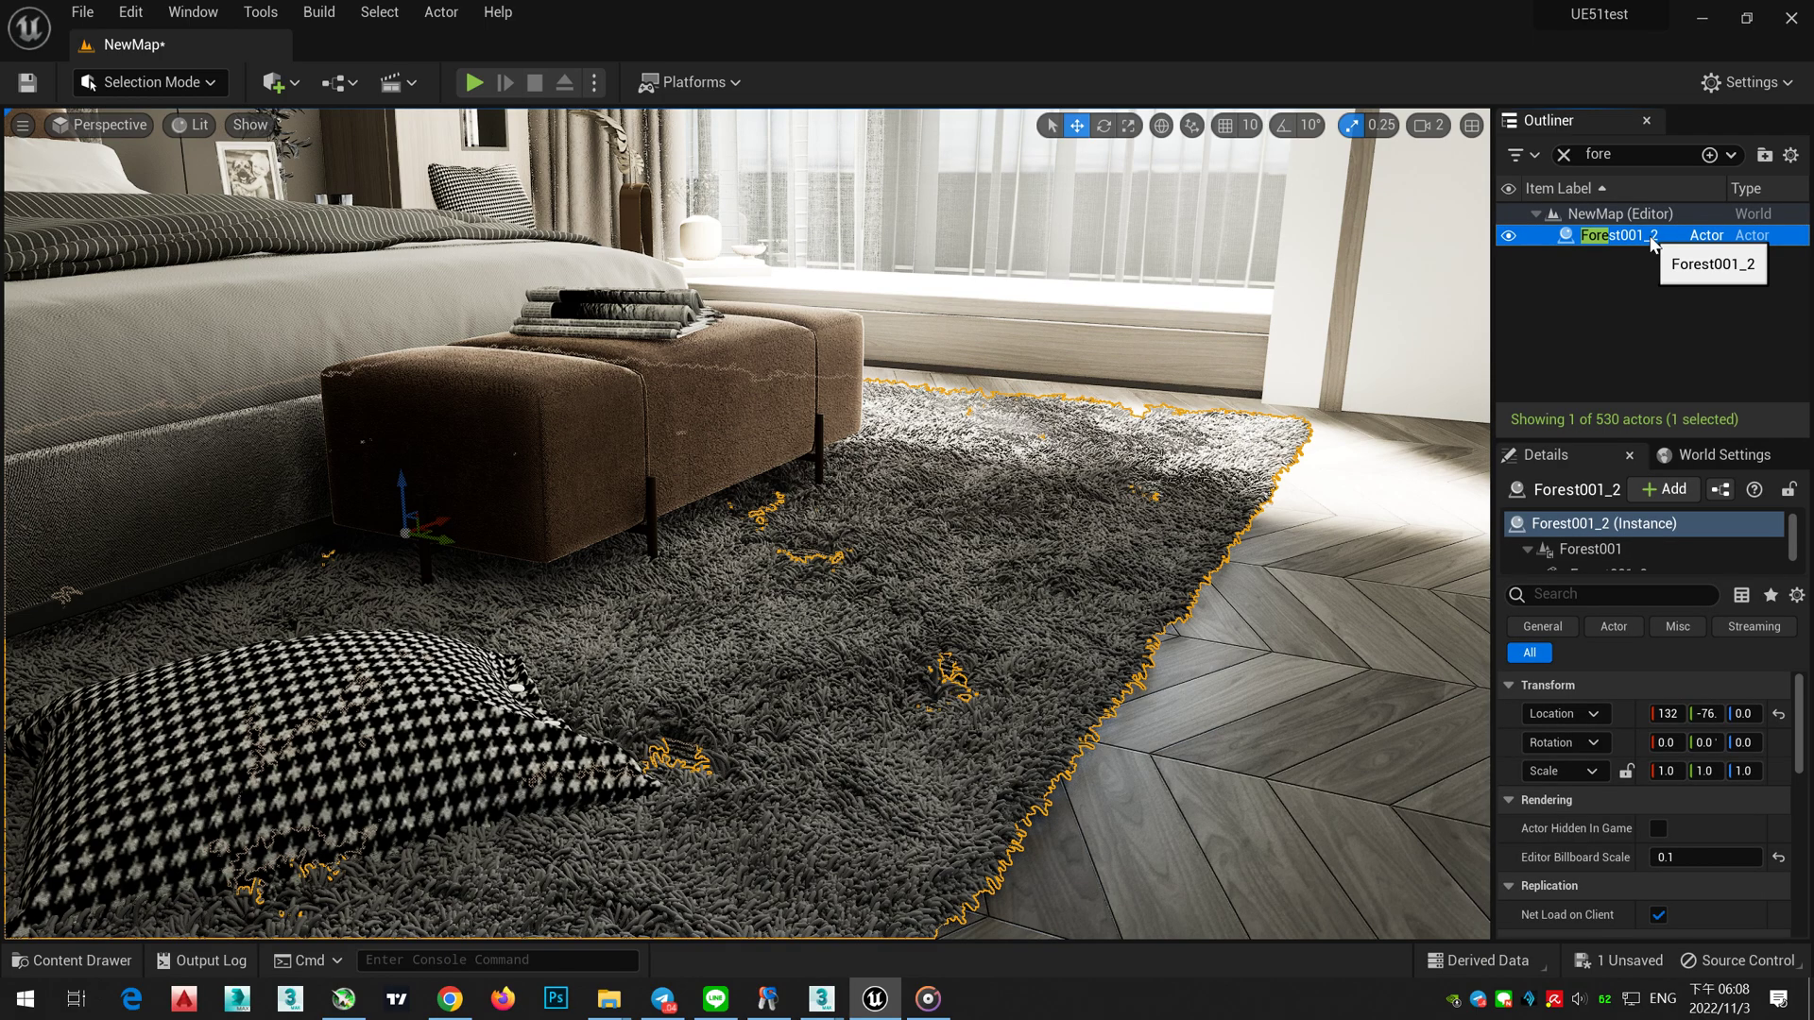
key(Delete)
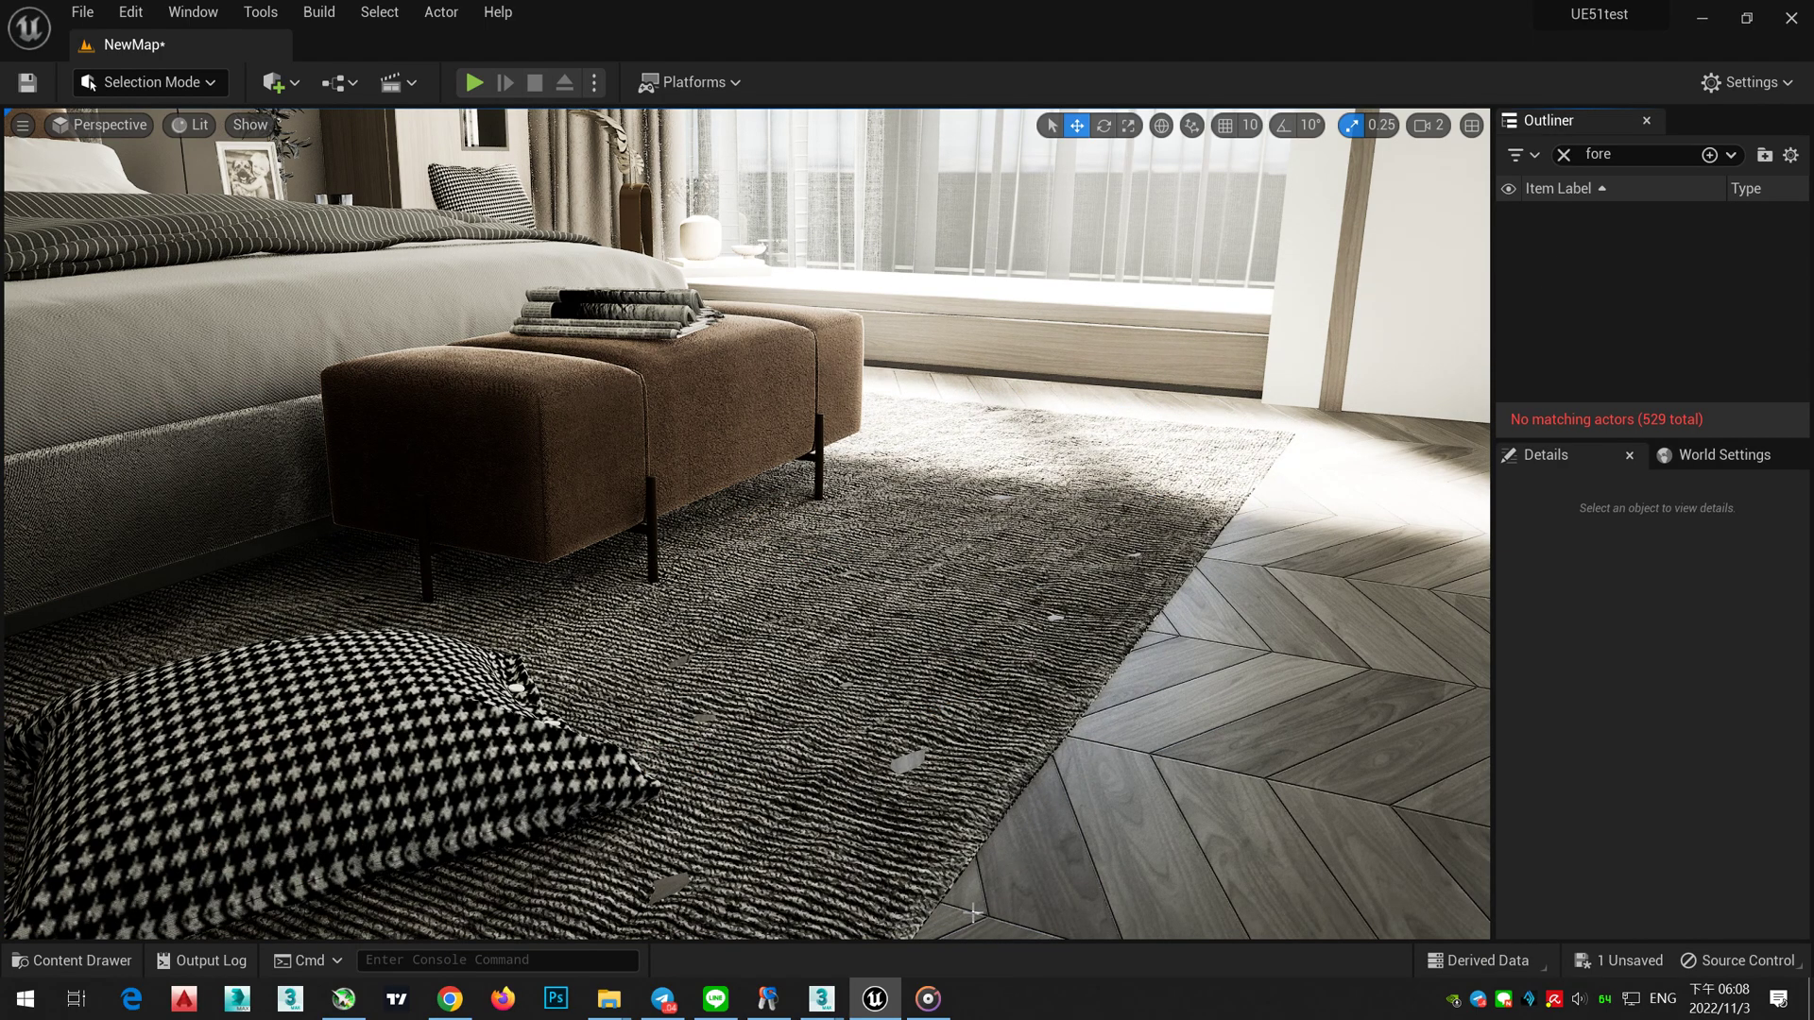
Step: Check the Datasmith Direct Link status in 3ds Max and try to import its LV_max source into Unreal Engine
mouse_move(821, 998)
click(870, 895)
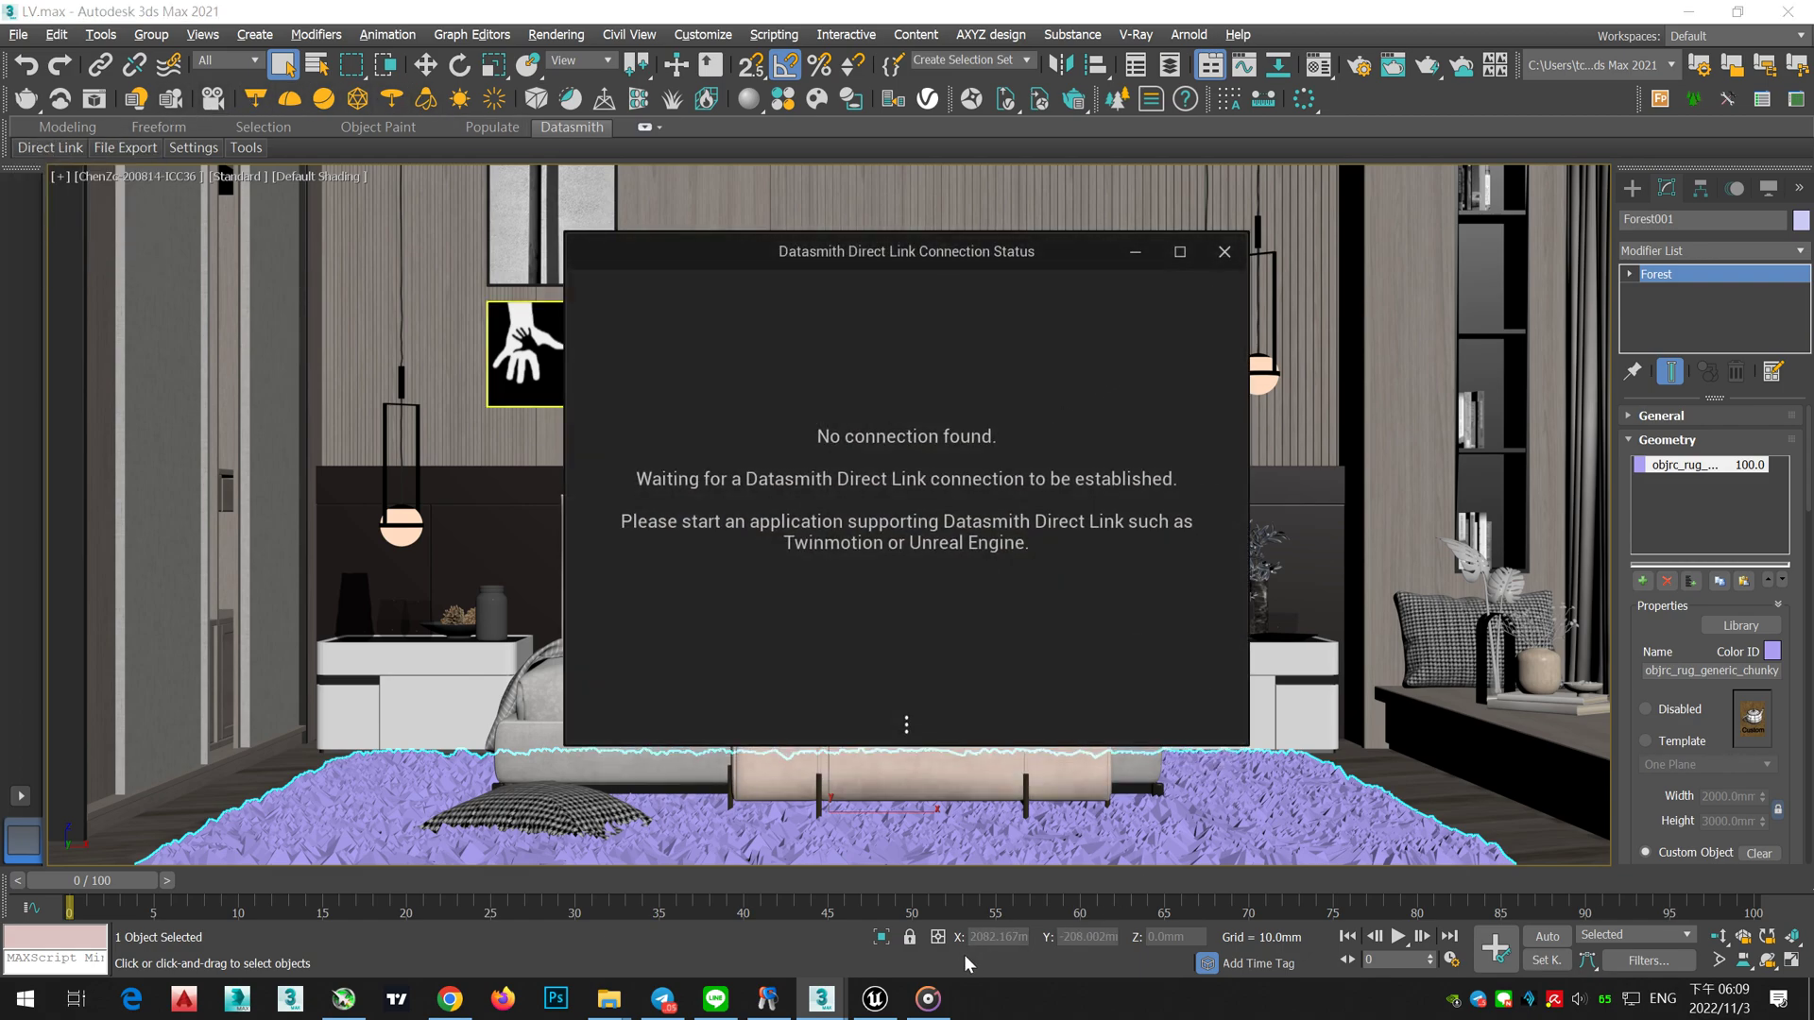
click(875, 999)
click(276, 82)
mouse_move(343, 189)
mouse_move(354, 233)
click(576, 288)
click(995, 446)
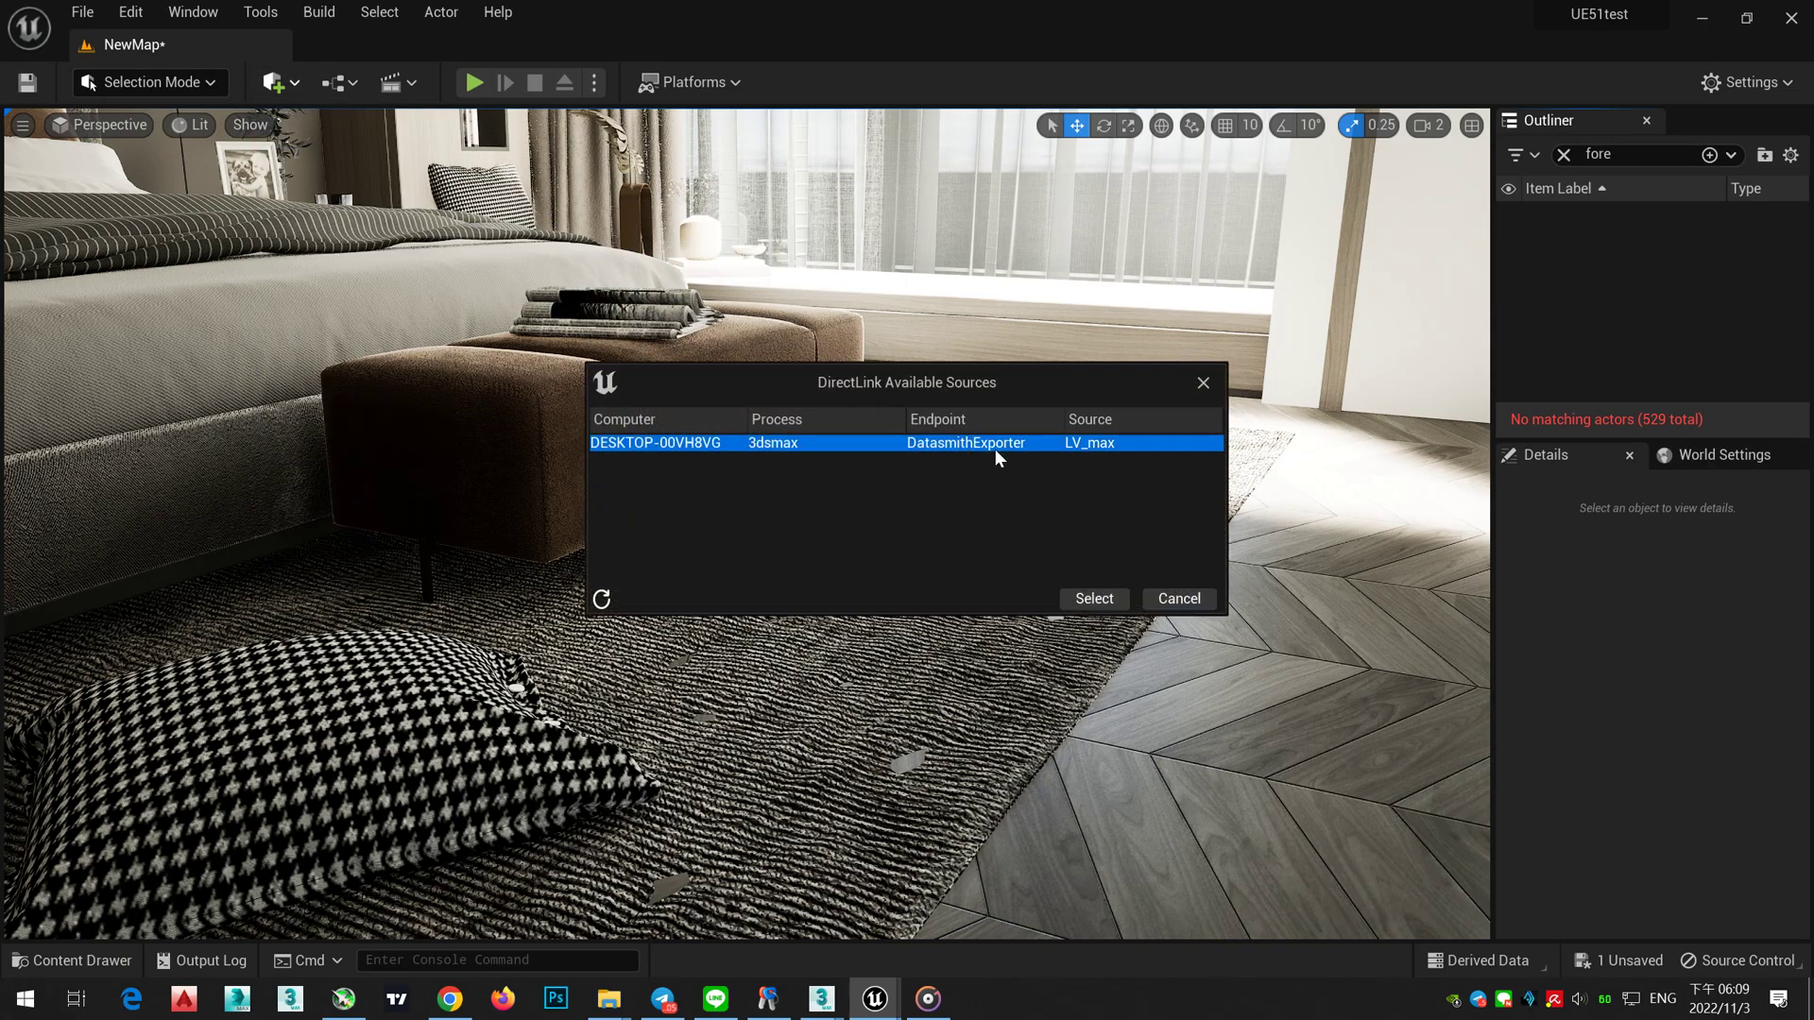
click(1094, 598)
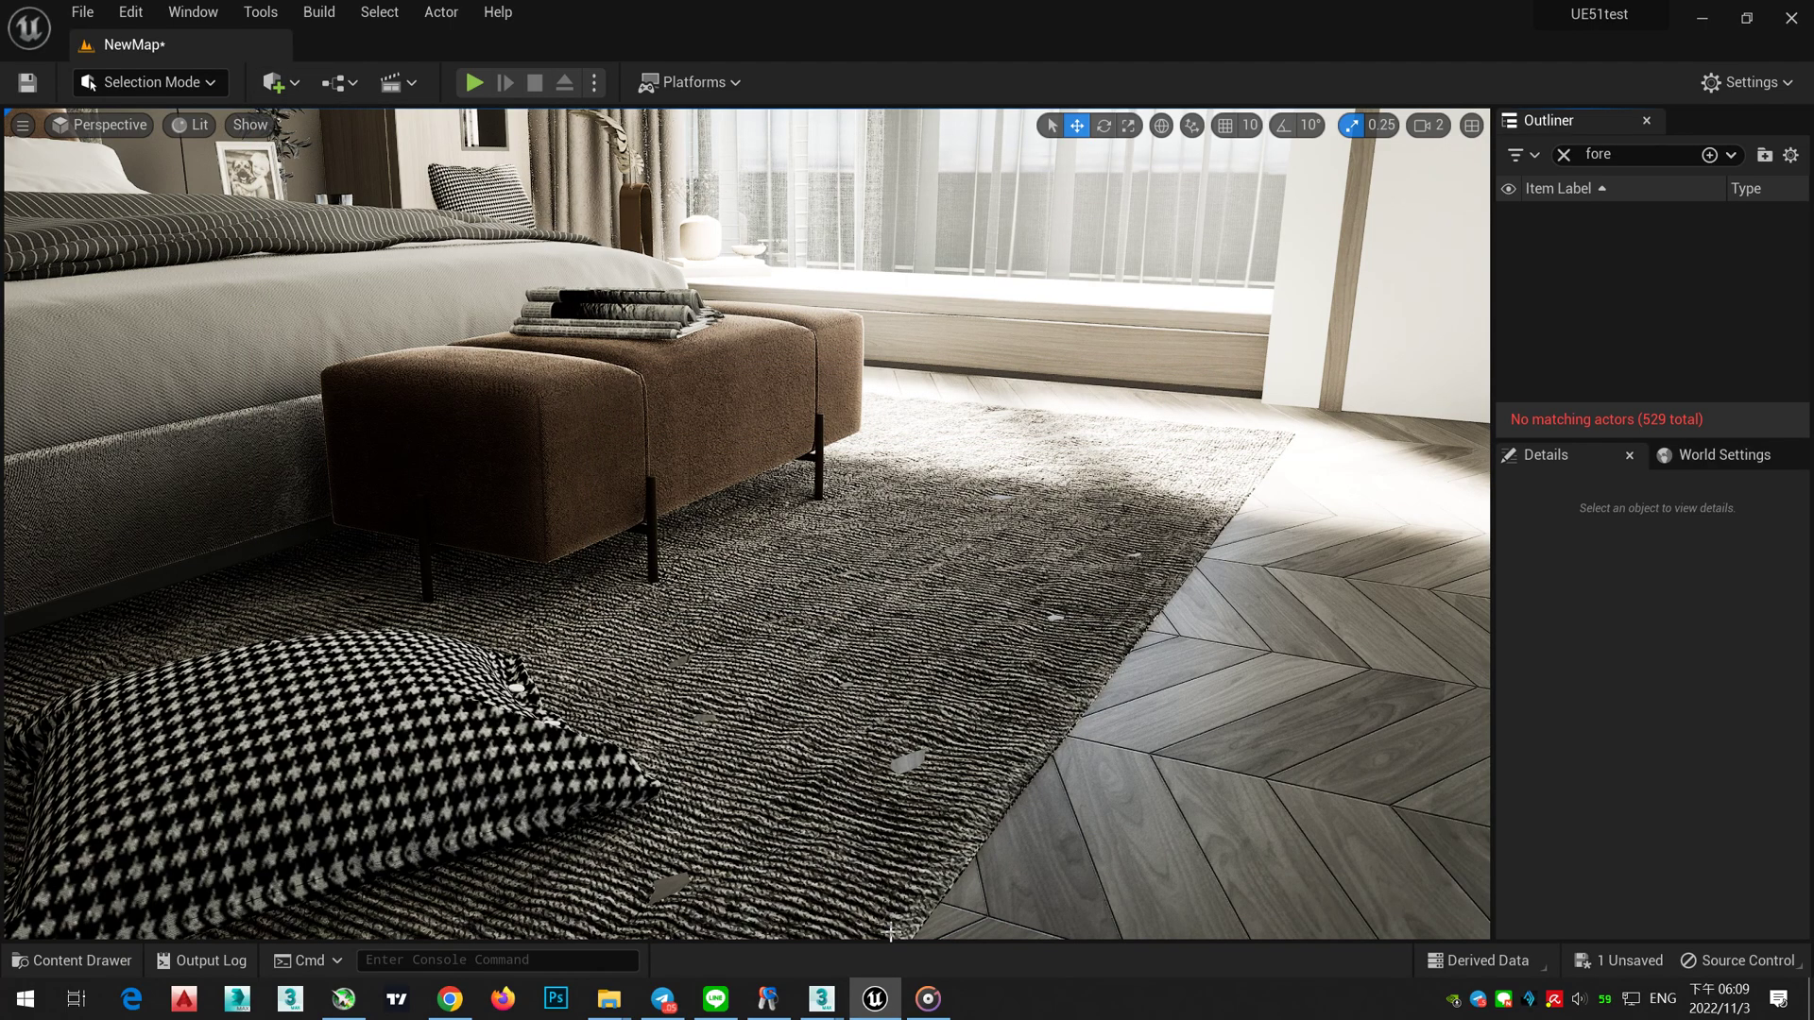
Step: Switch to 3ds Max and try several distribution images on the rug's Forest object, including Vertical Band
mouse_move(821, 999)
click(771, 921)
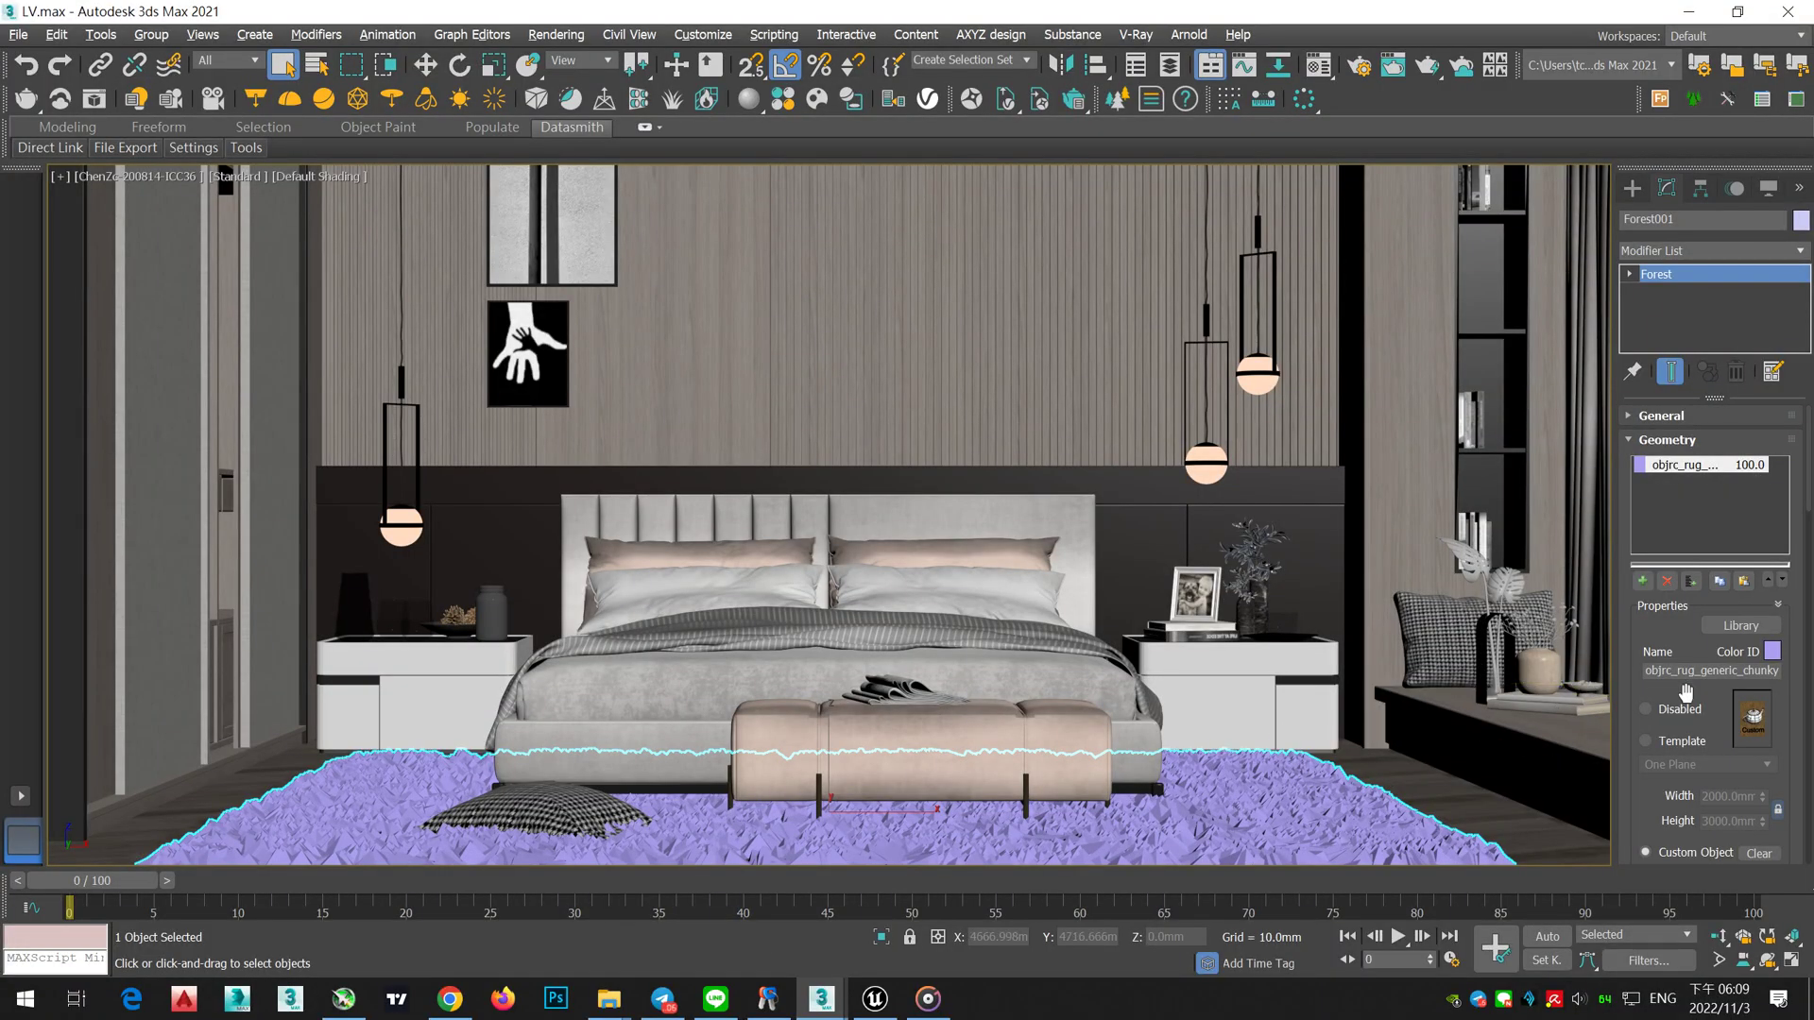
scroll(1681, 647, down, 5)
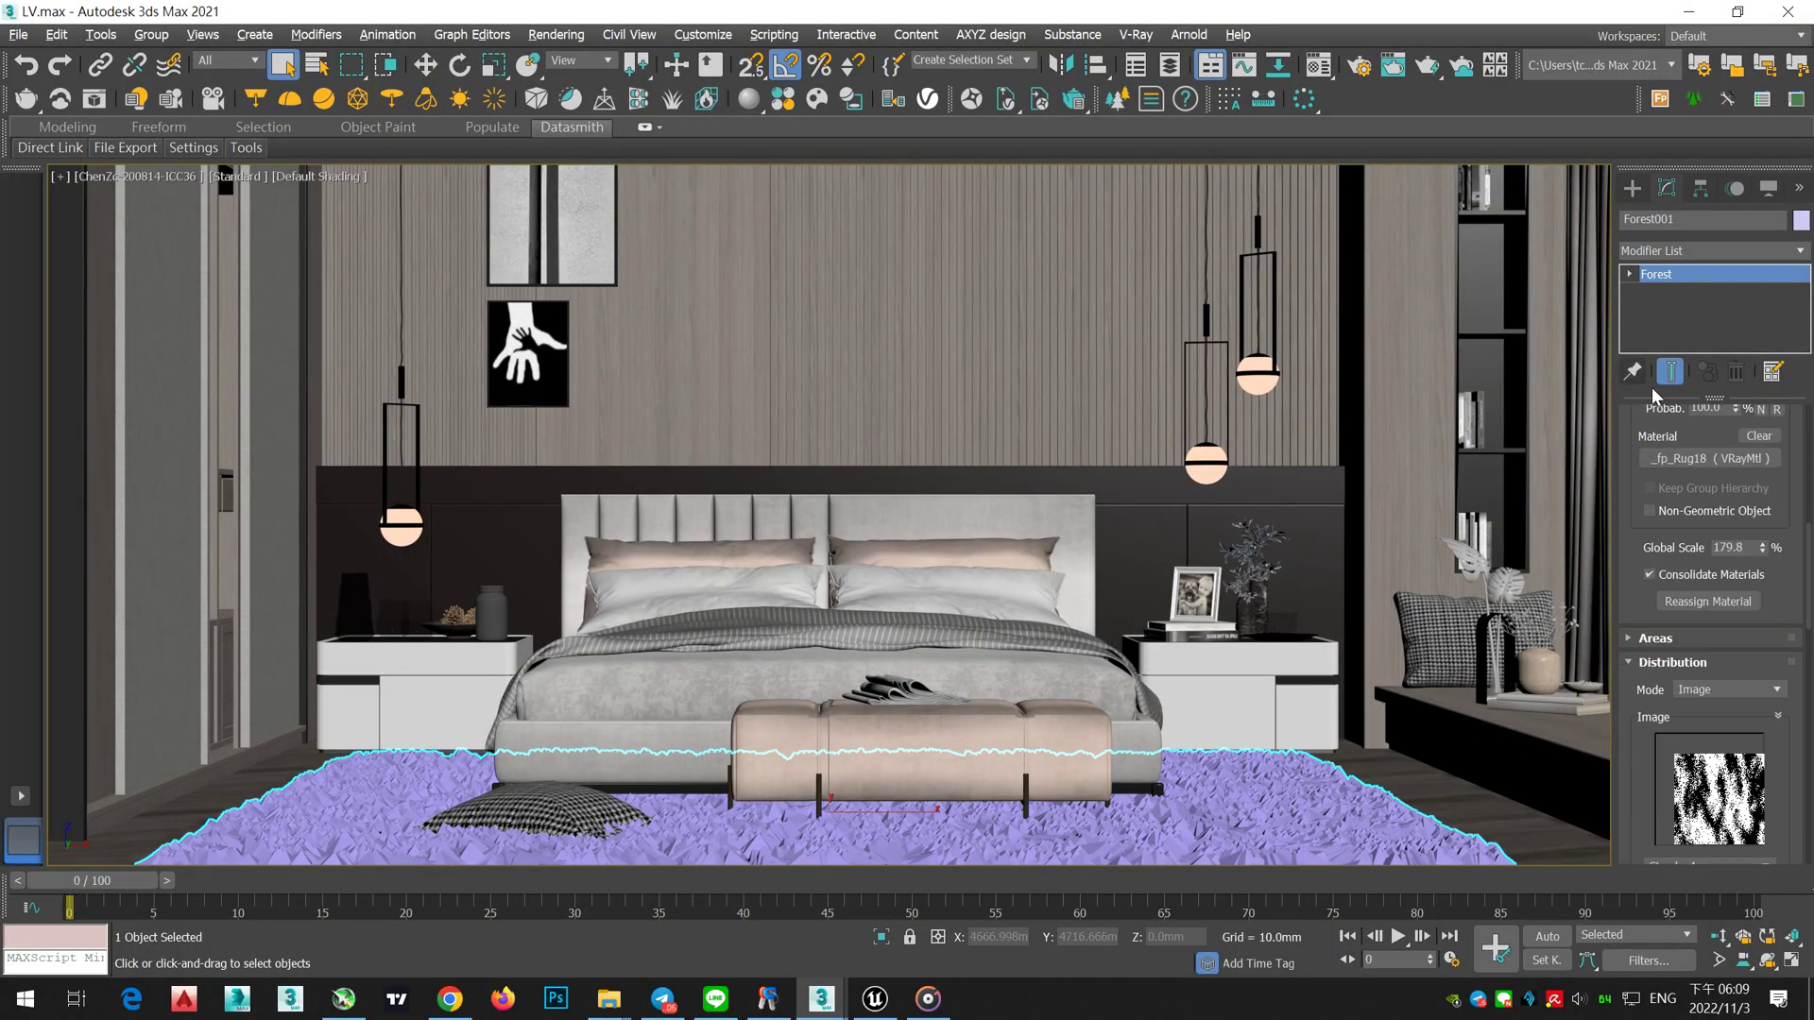
scroll(1652, 627, down, 2)
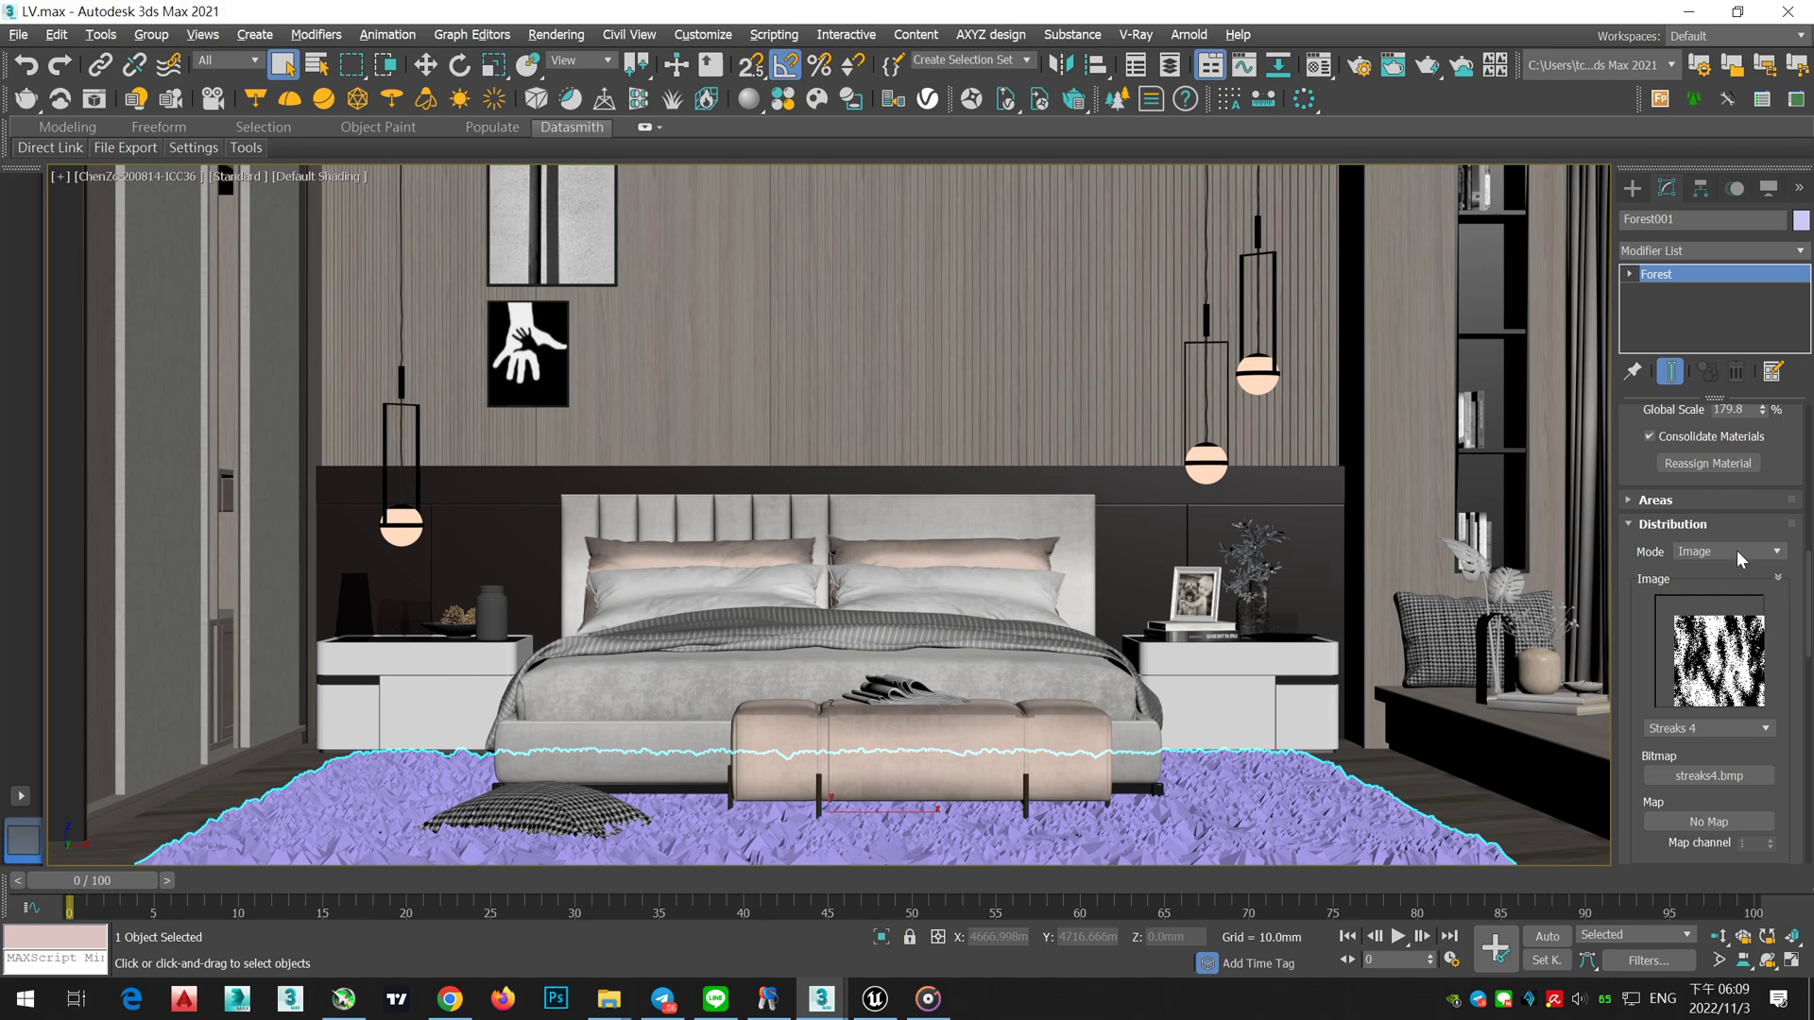
click(1732, 726)
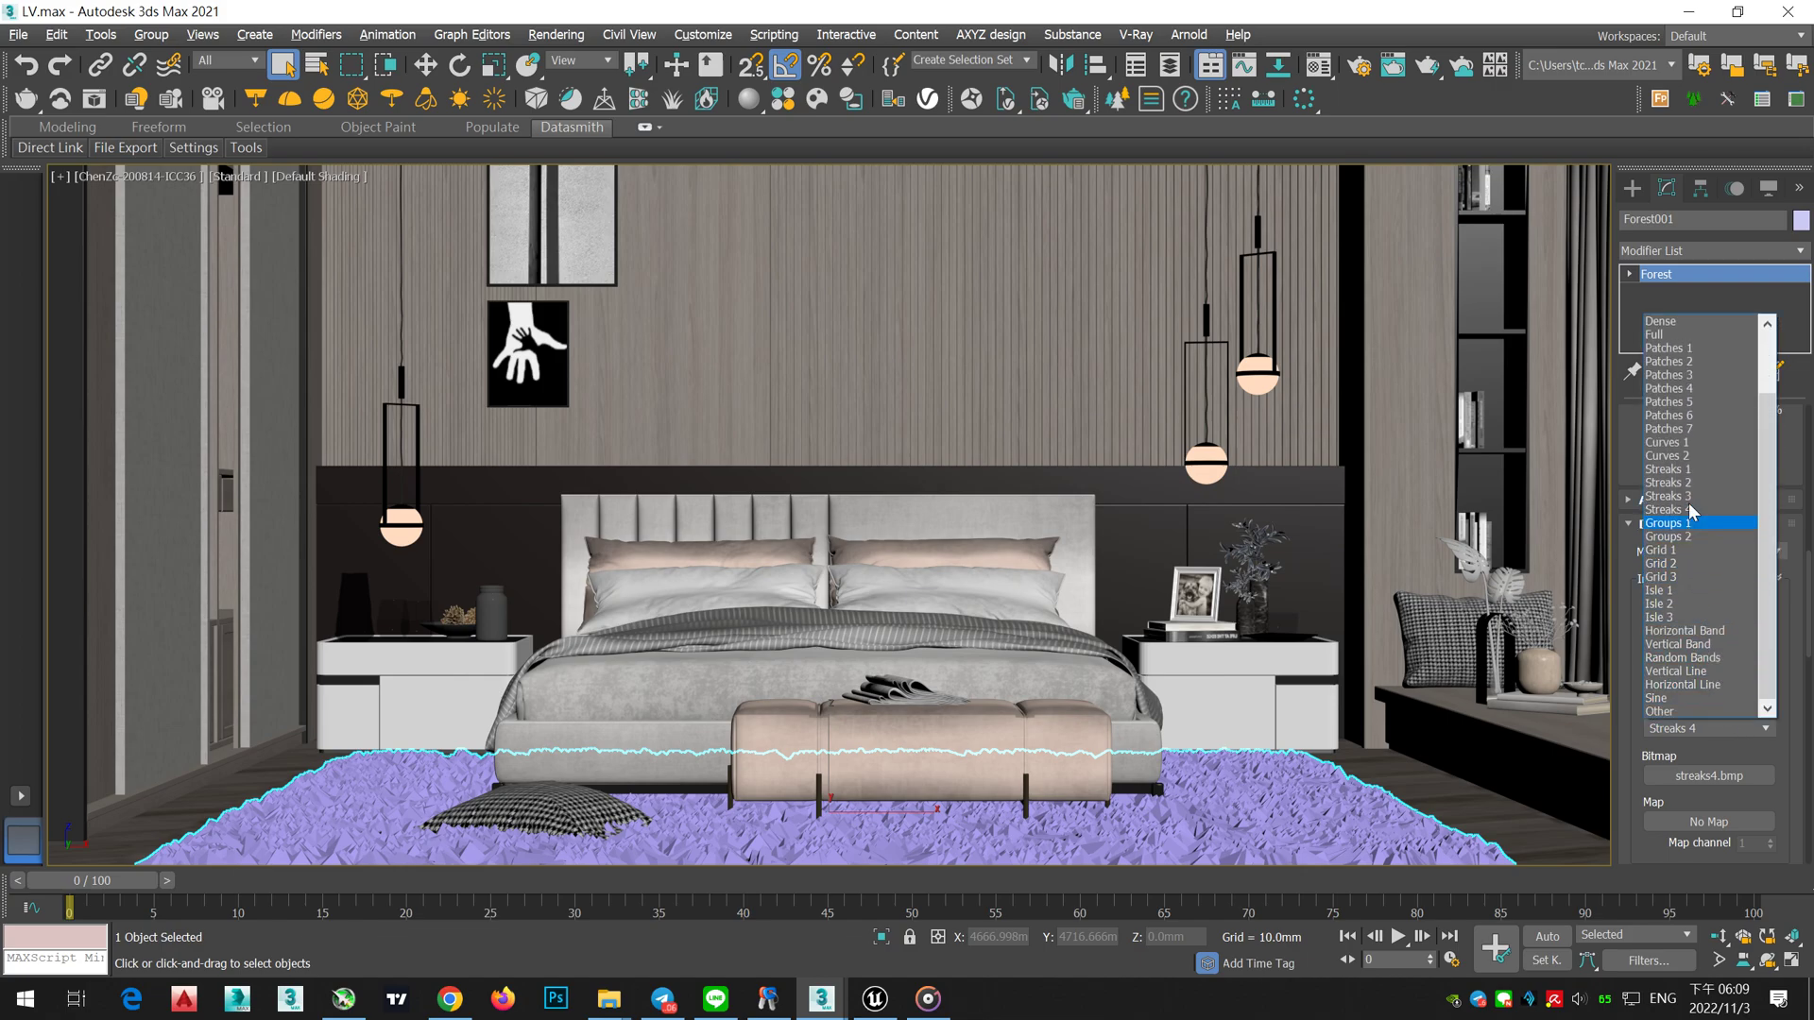
click(1673, 513)
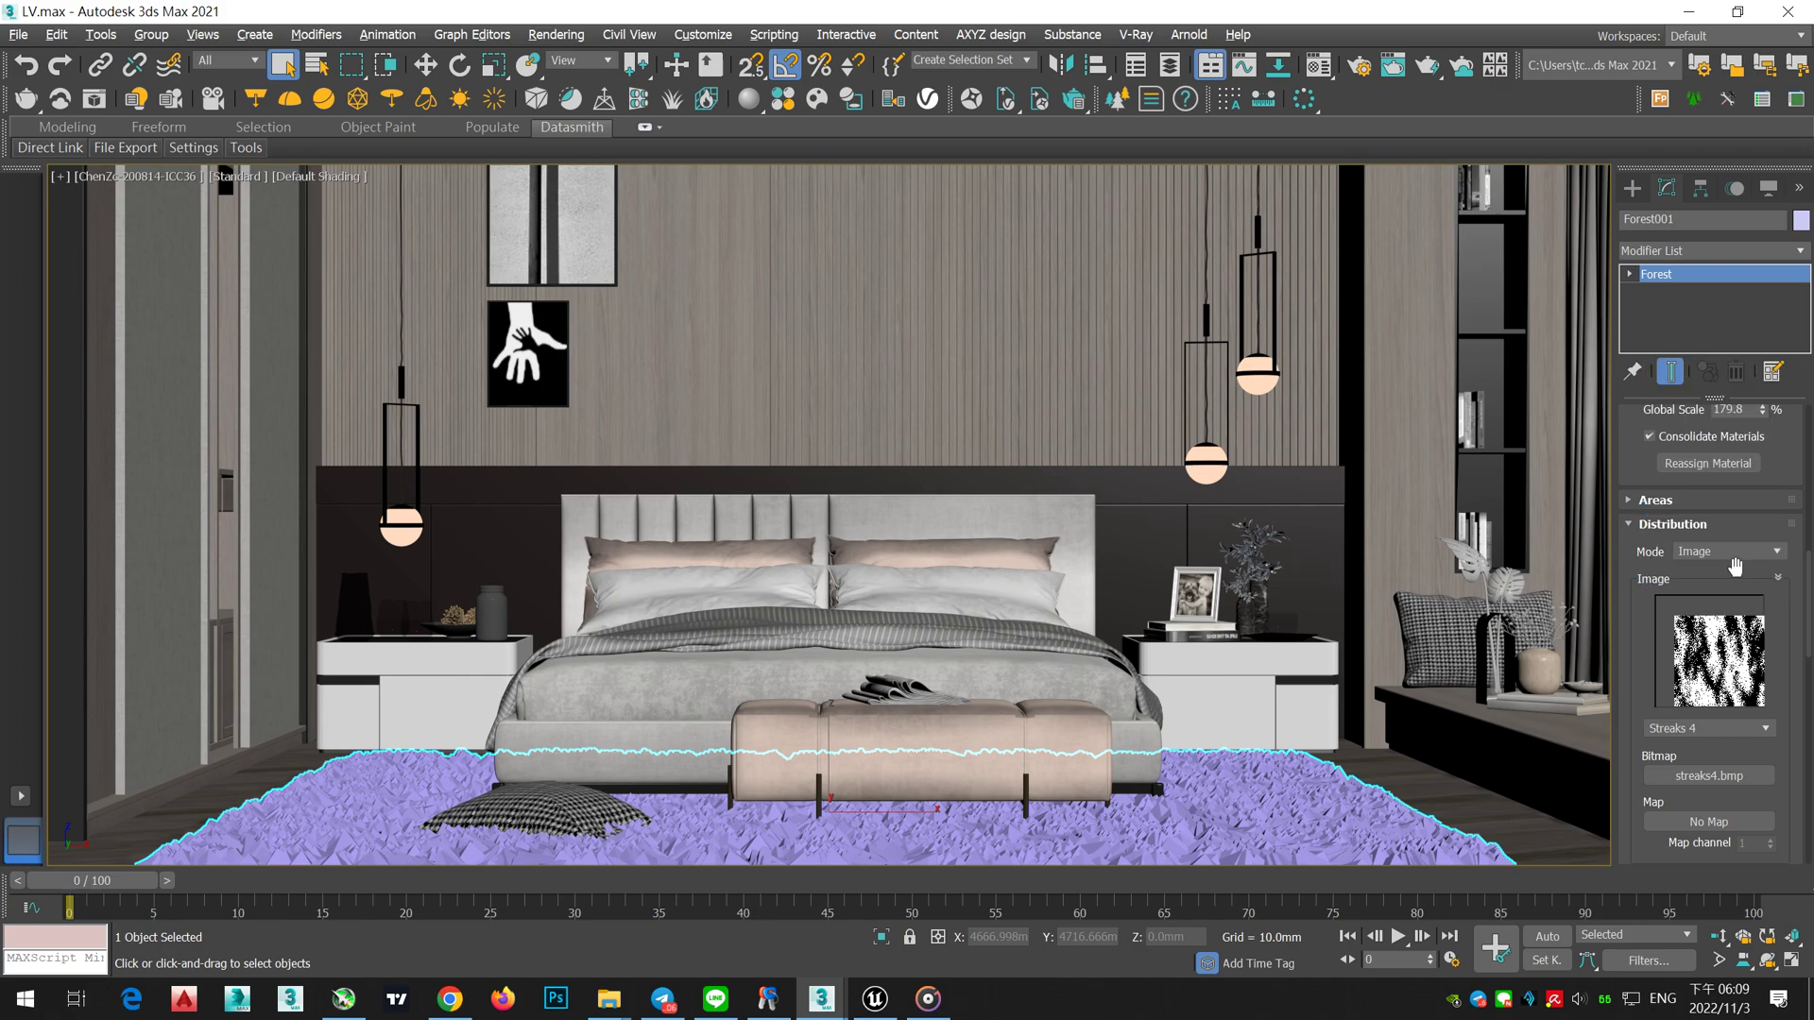
click(1732, 730)
click(1675, 524)
click(1732, 728)
click(1691, 578)
click(1732, 727)
click(1695, 659)
Step: Set the rug Forest object's distribution image to Patches 1 and its density to 2180 mm units
click(1729, 729)
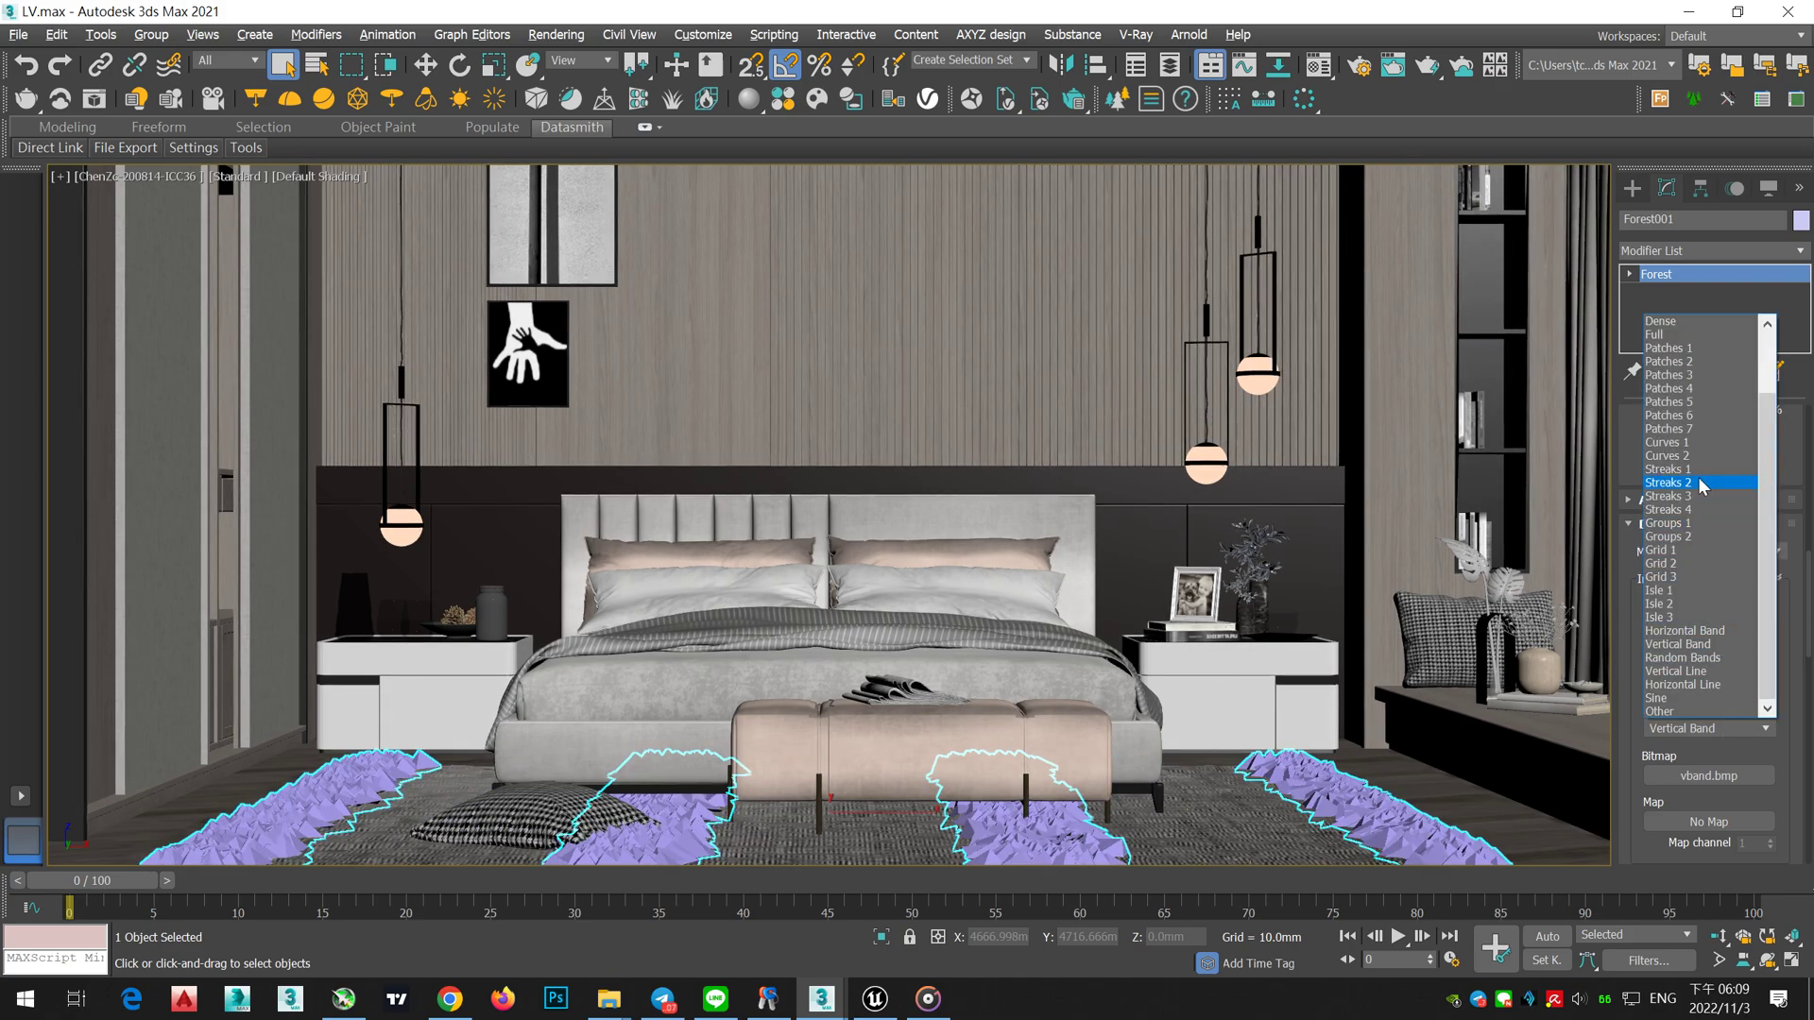
click(1686, 348)
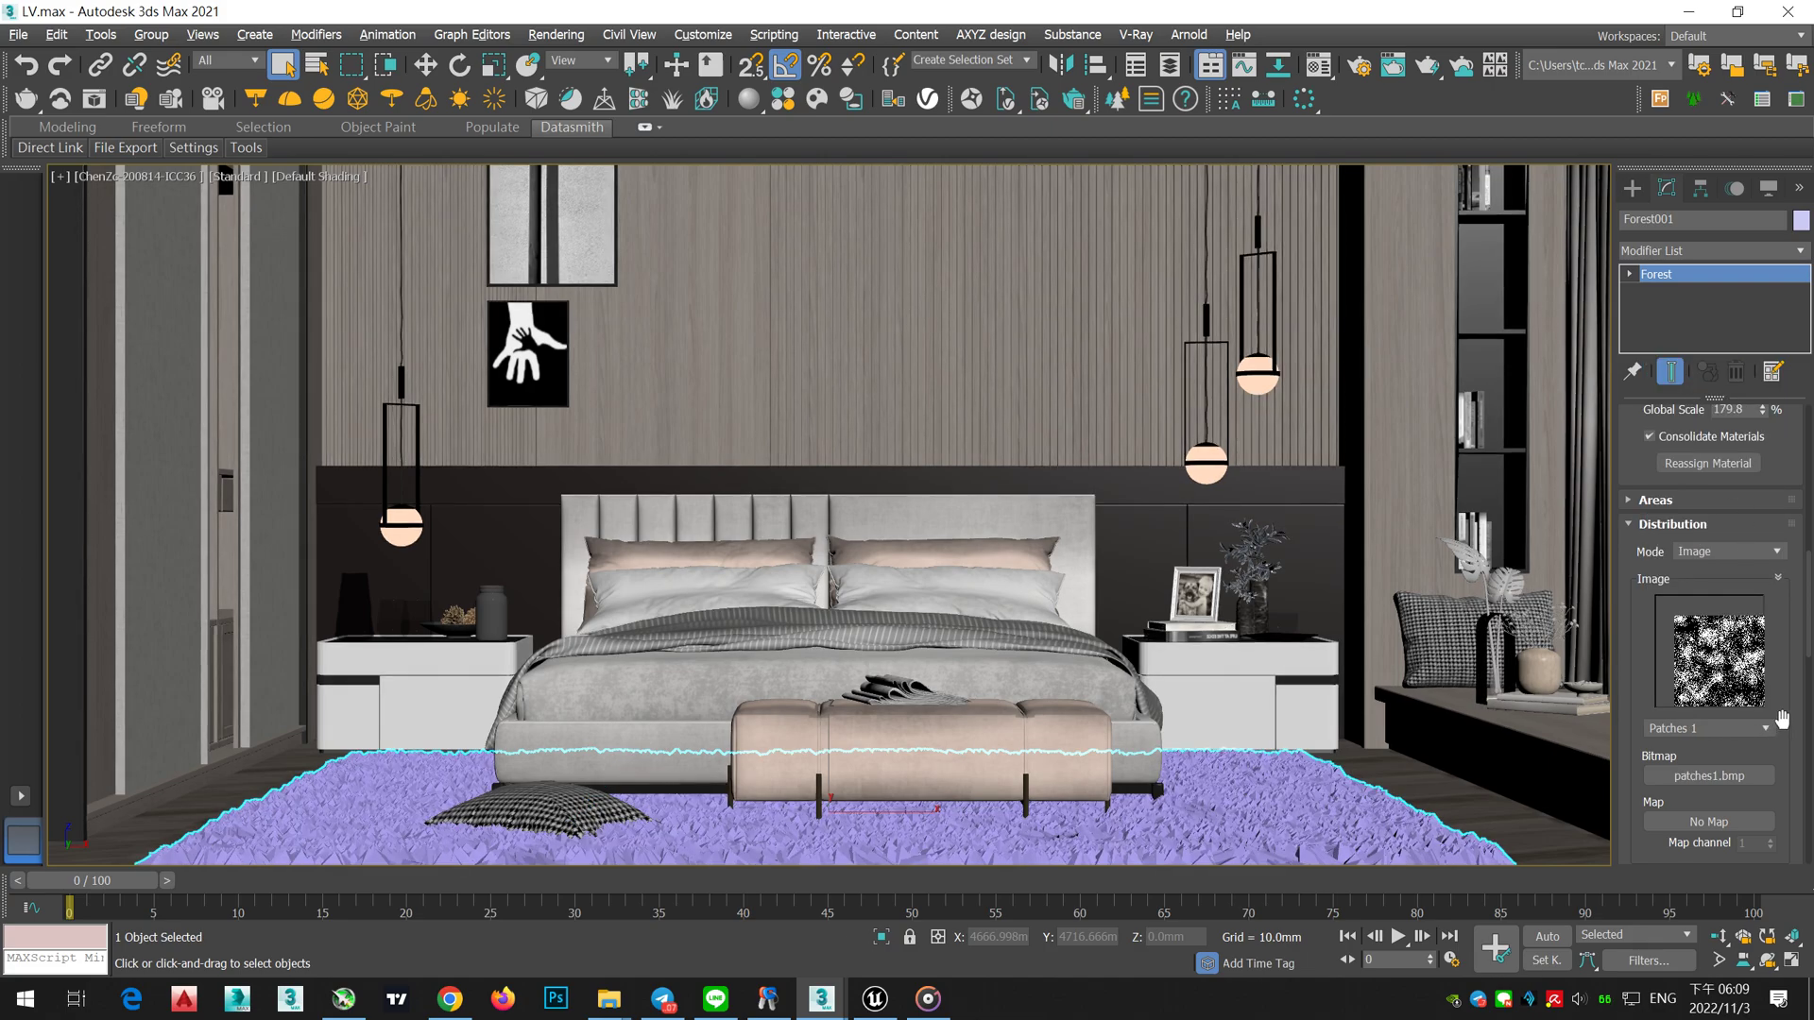
scroll(1784, 699, down, 5)
scroll(1698, 644, down, 2)
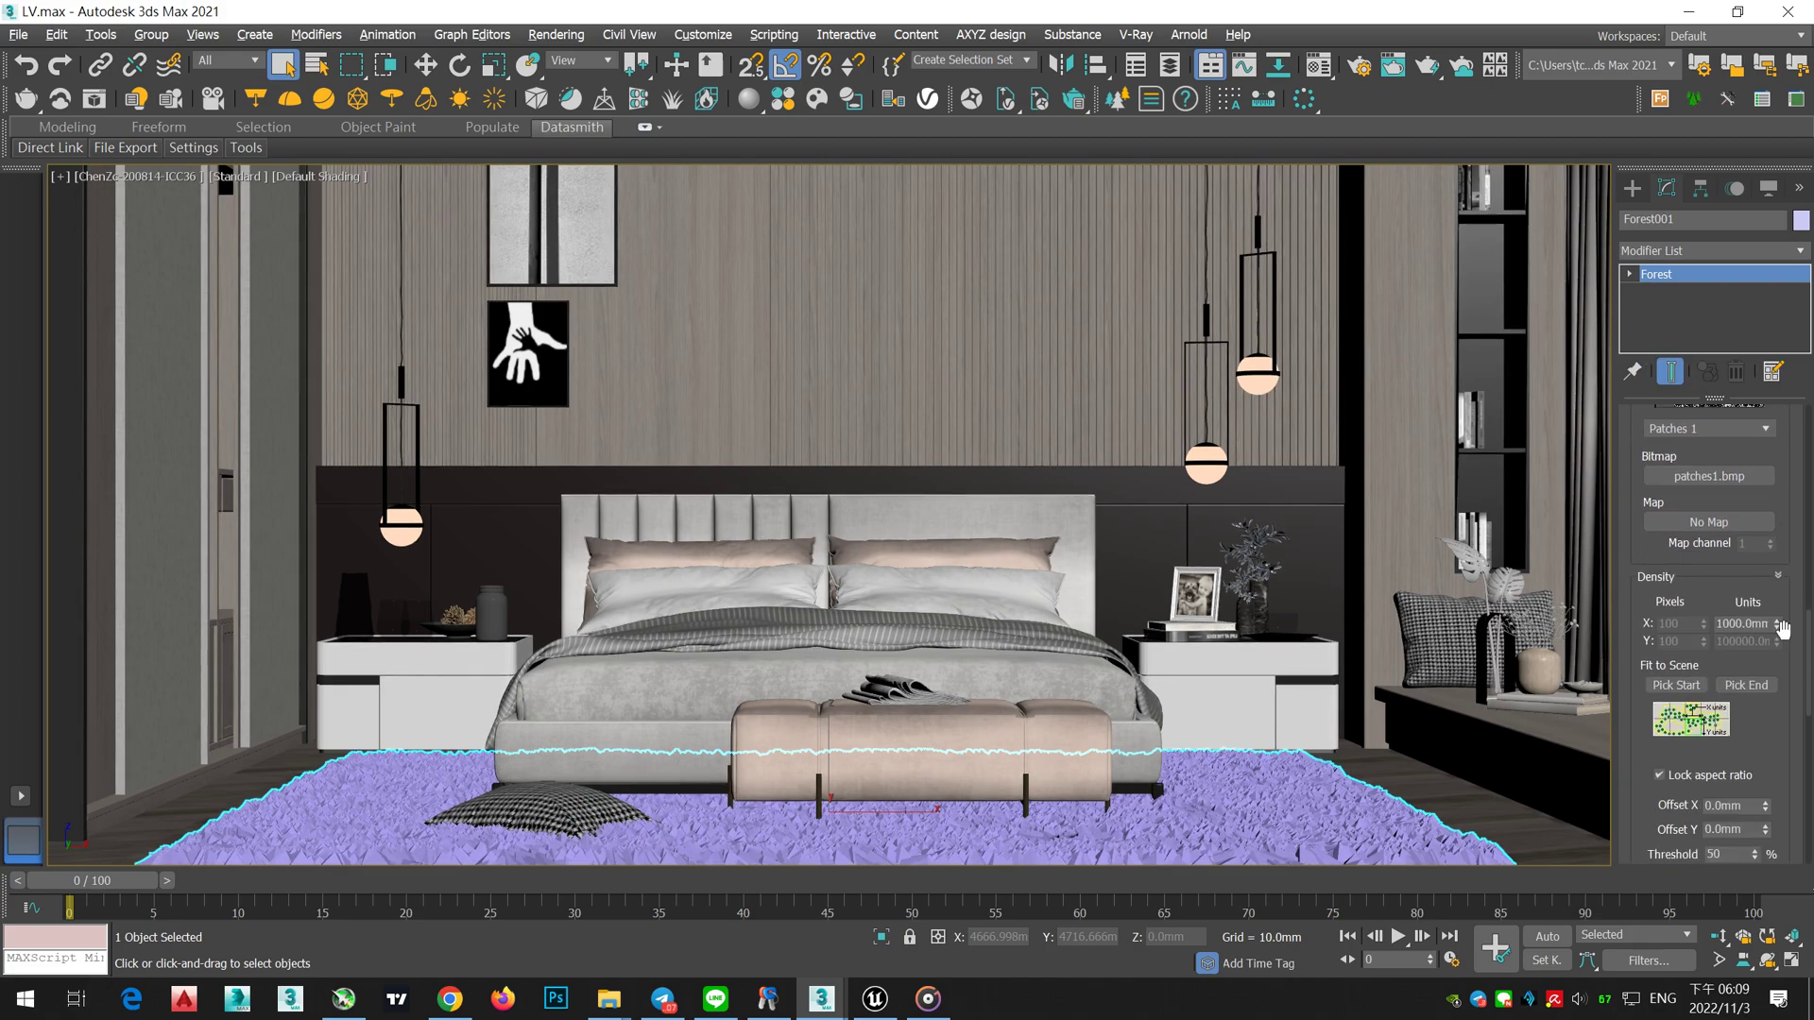
drag(1778, 625, 1791, 544)
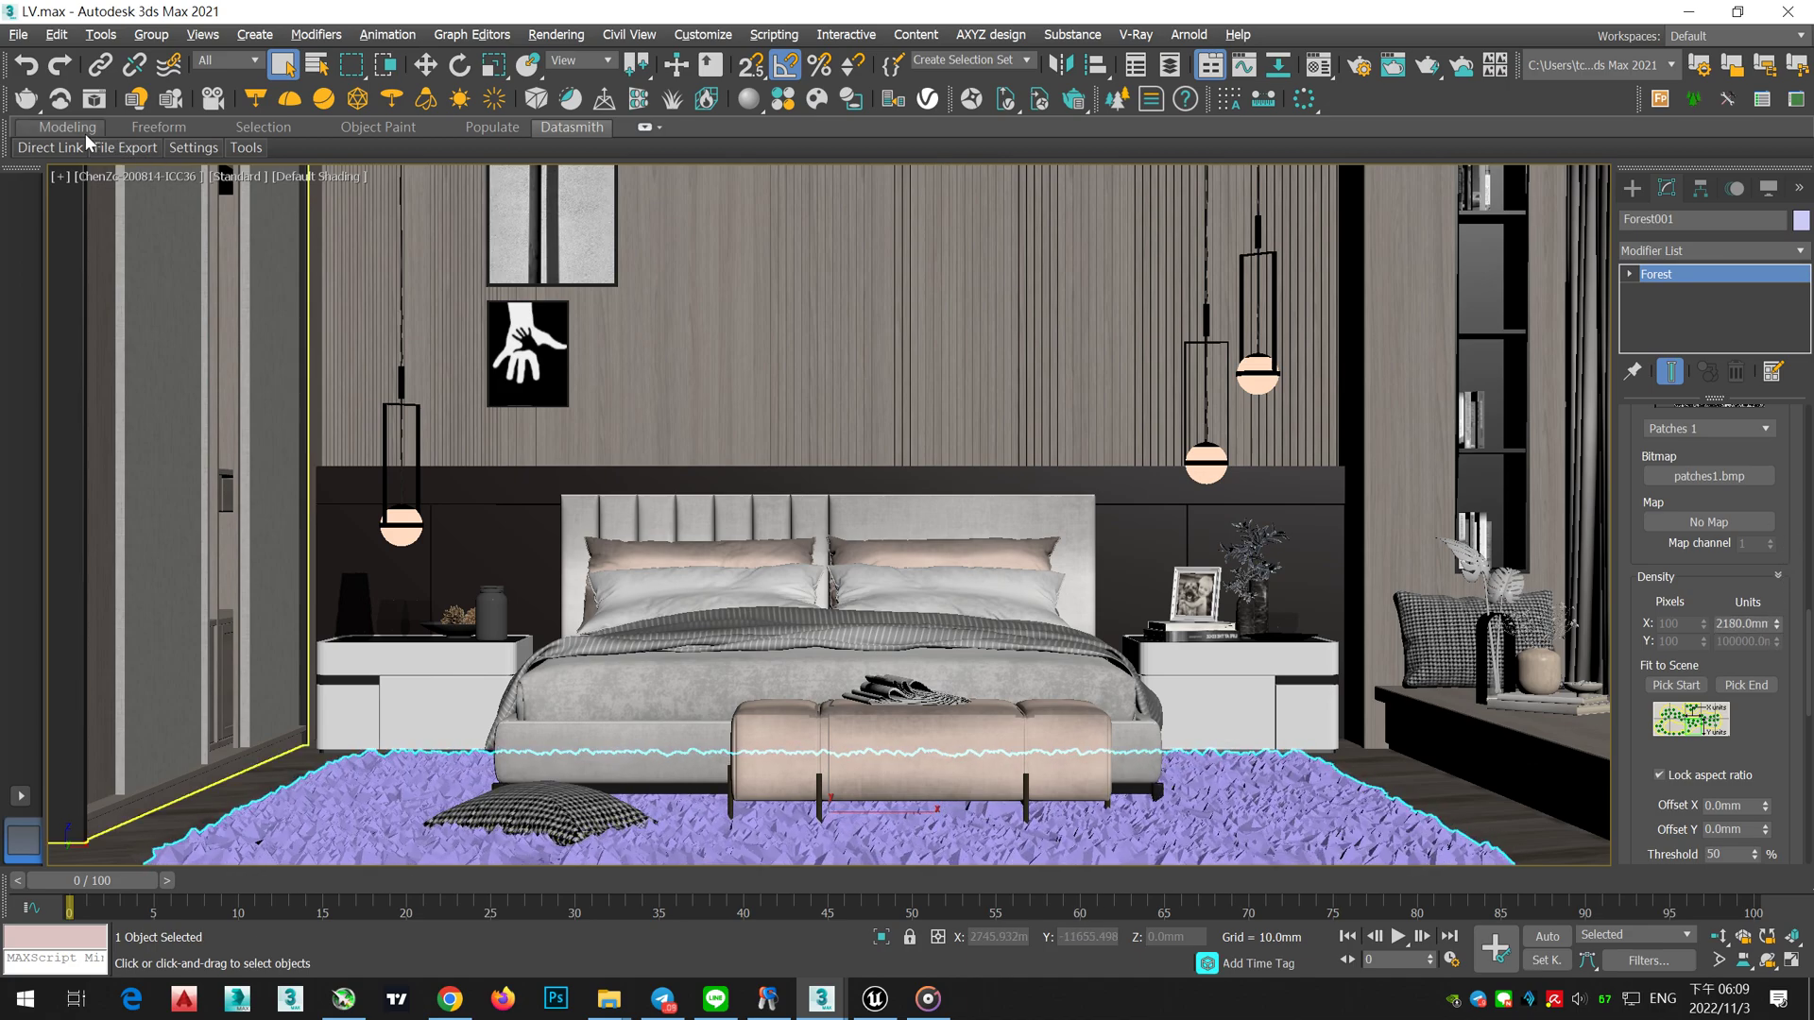
Step: Switch to Unreal Engine and import the LV_max Direct Link source through Datasmith into the LVMAX content folder
click(875, 999)
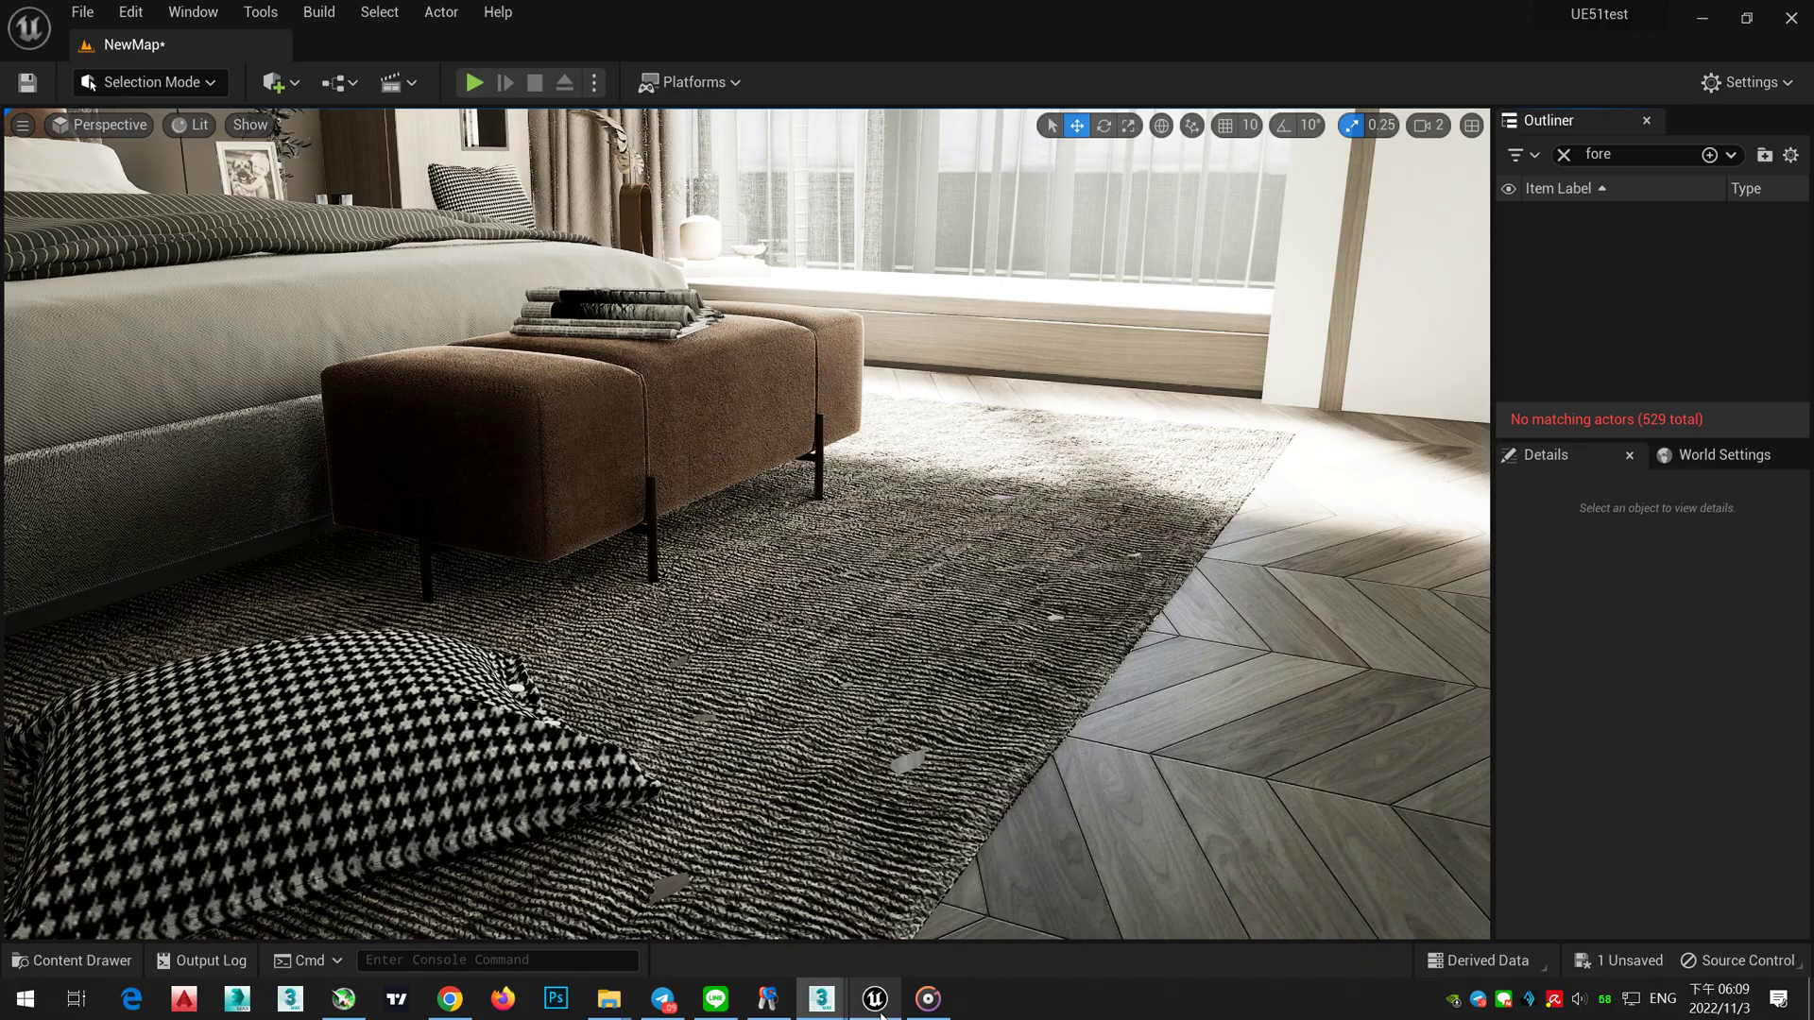
click(286, 85)
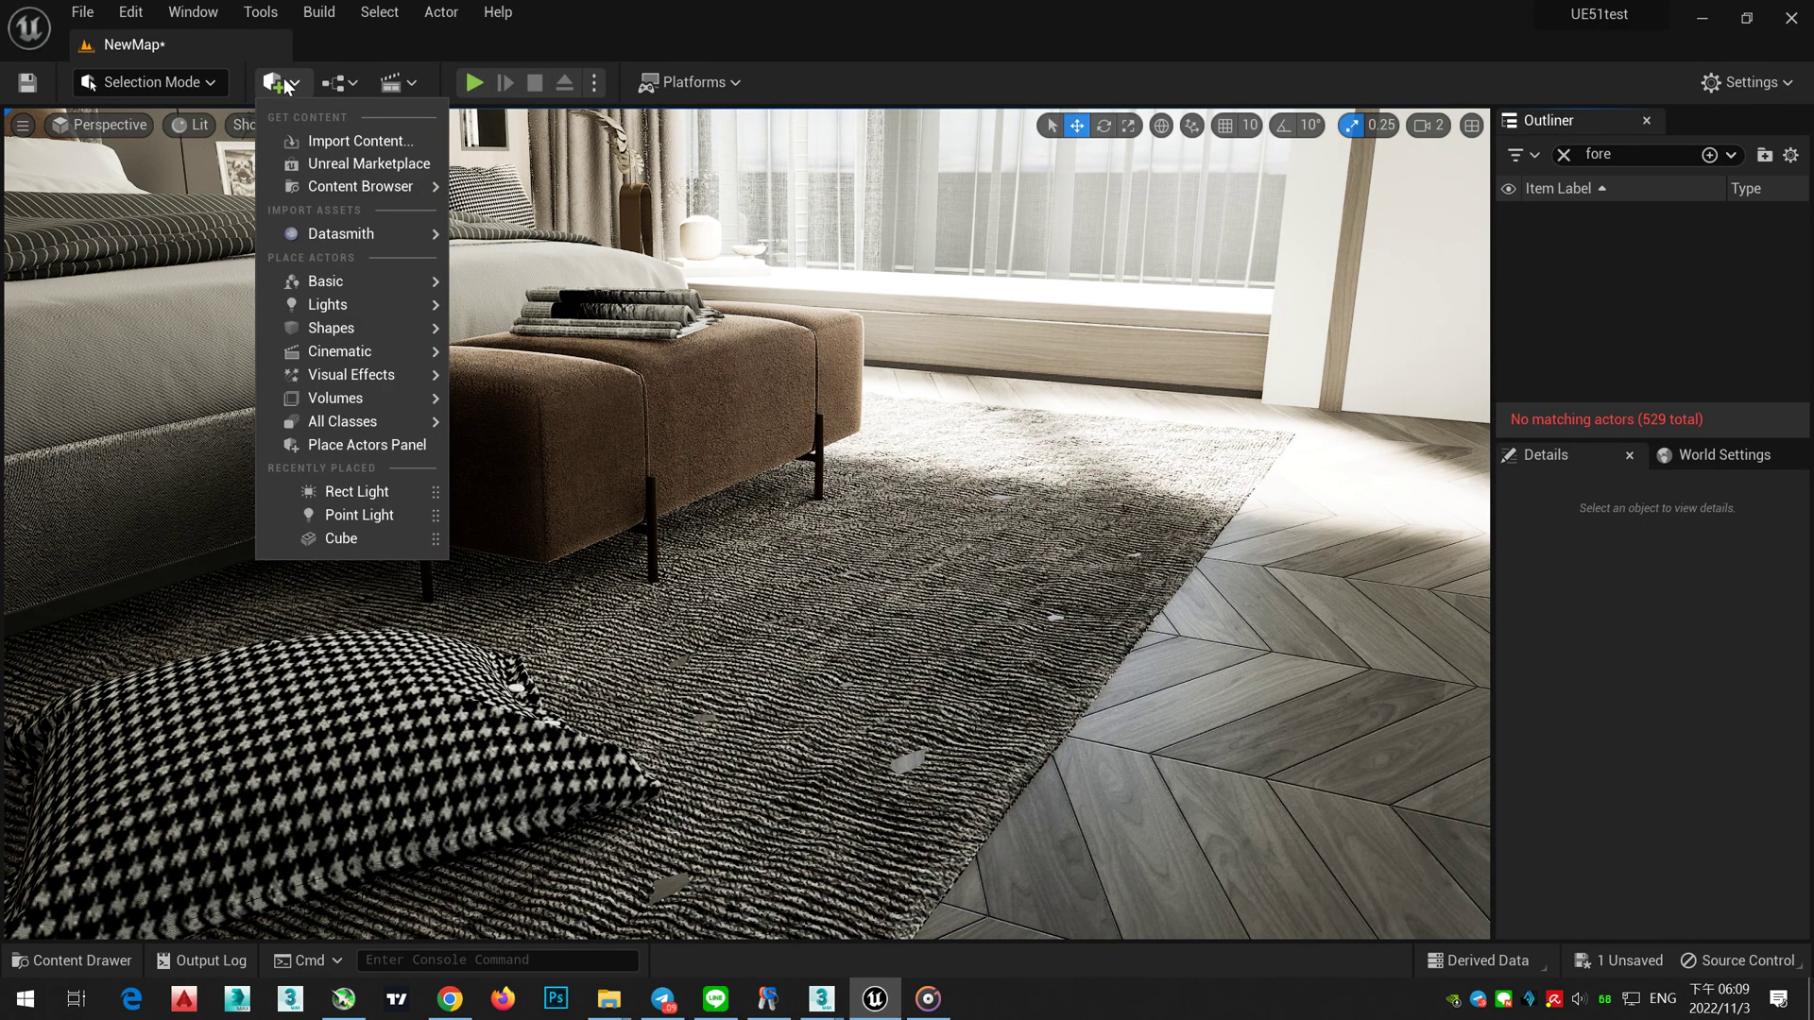
mouse_move(359, 231)
click(534, 284)
click(938, 442)
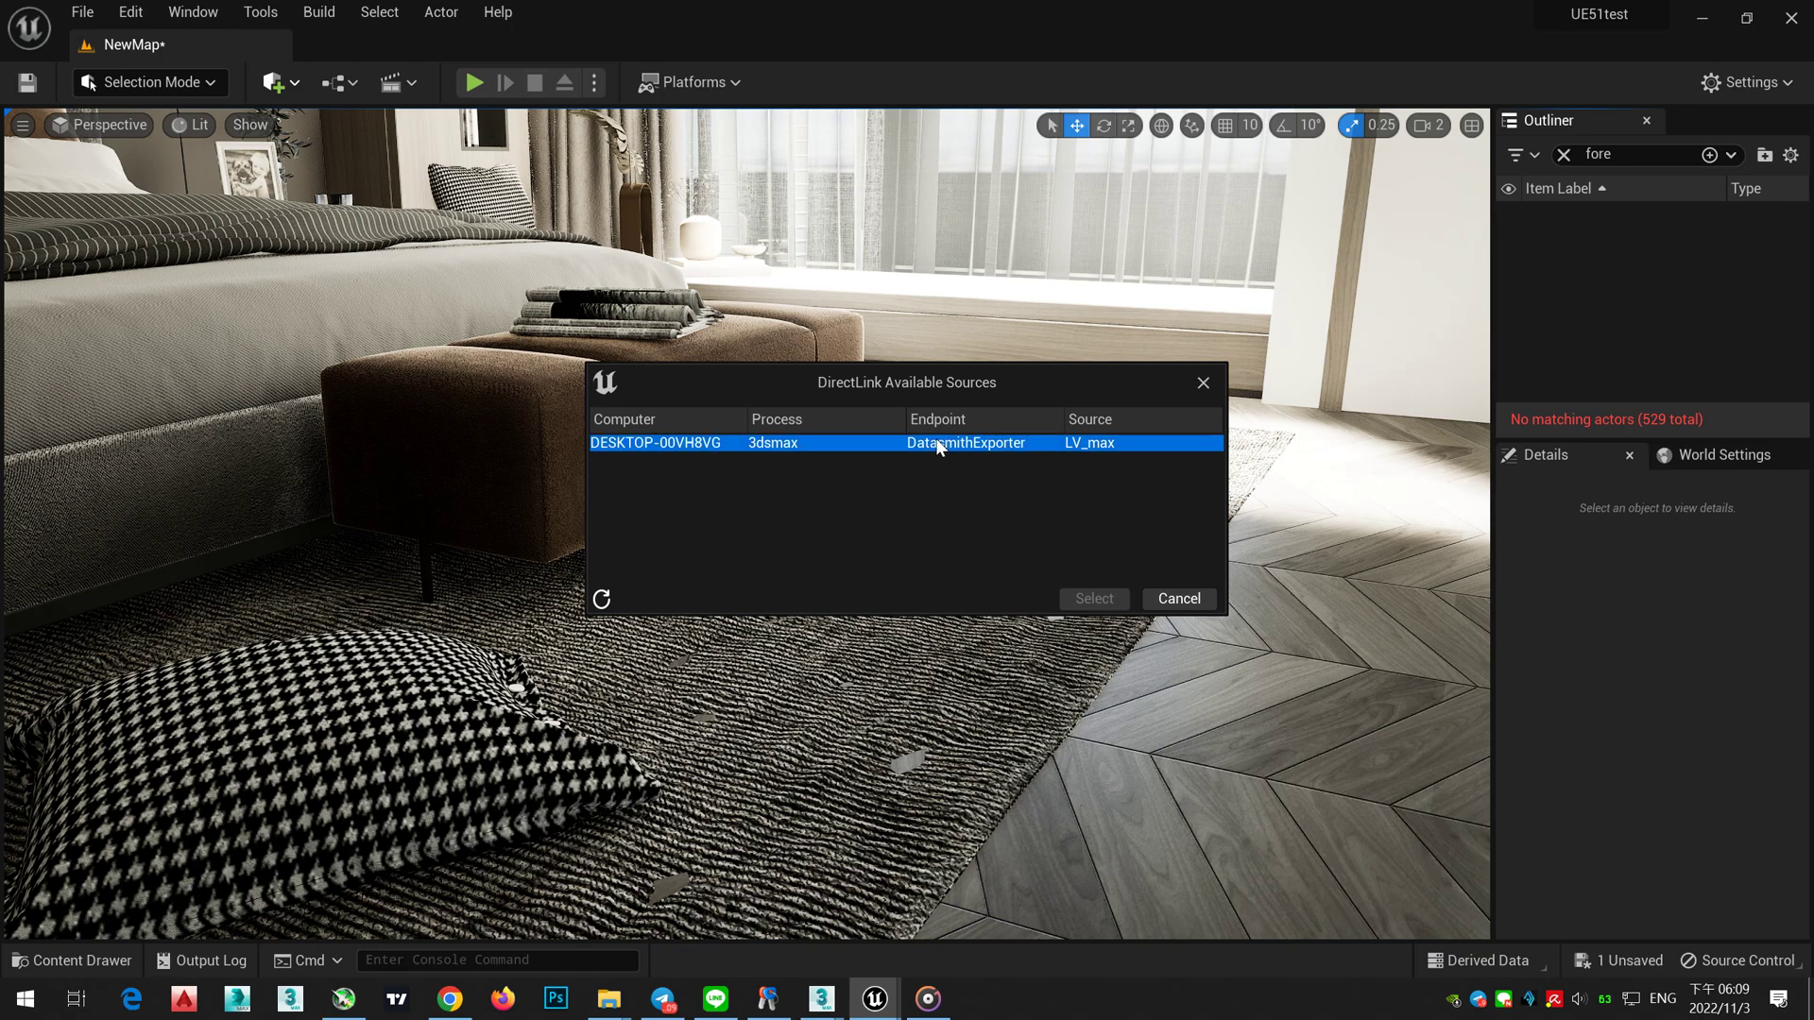
click(1113, 594)
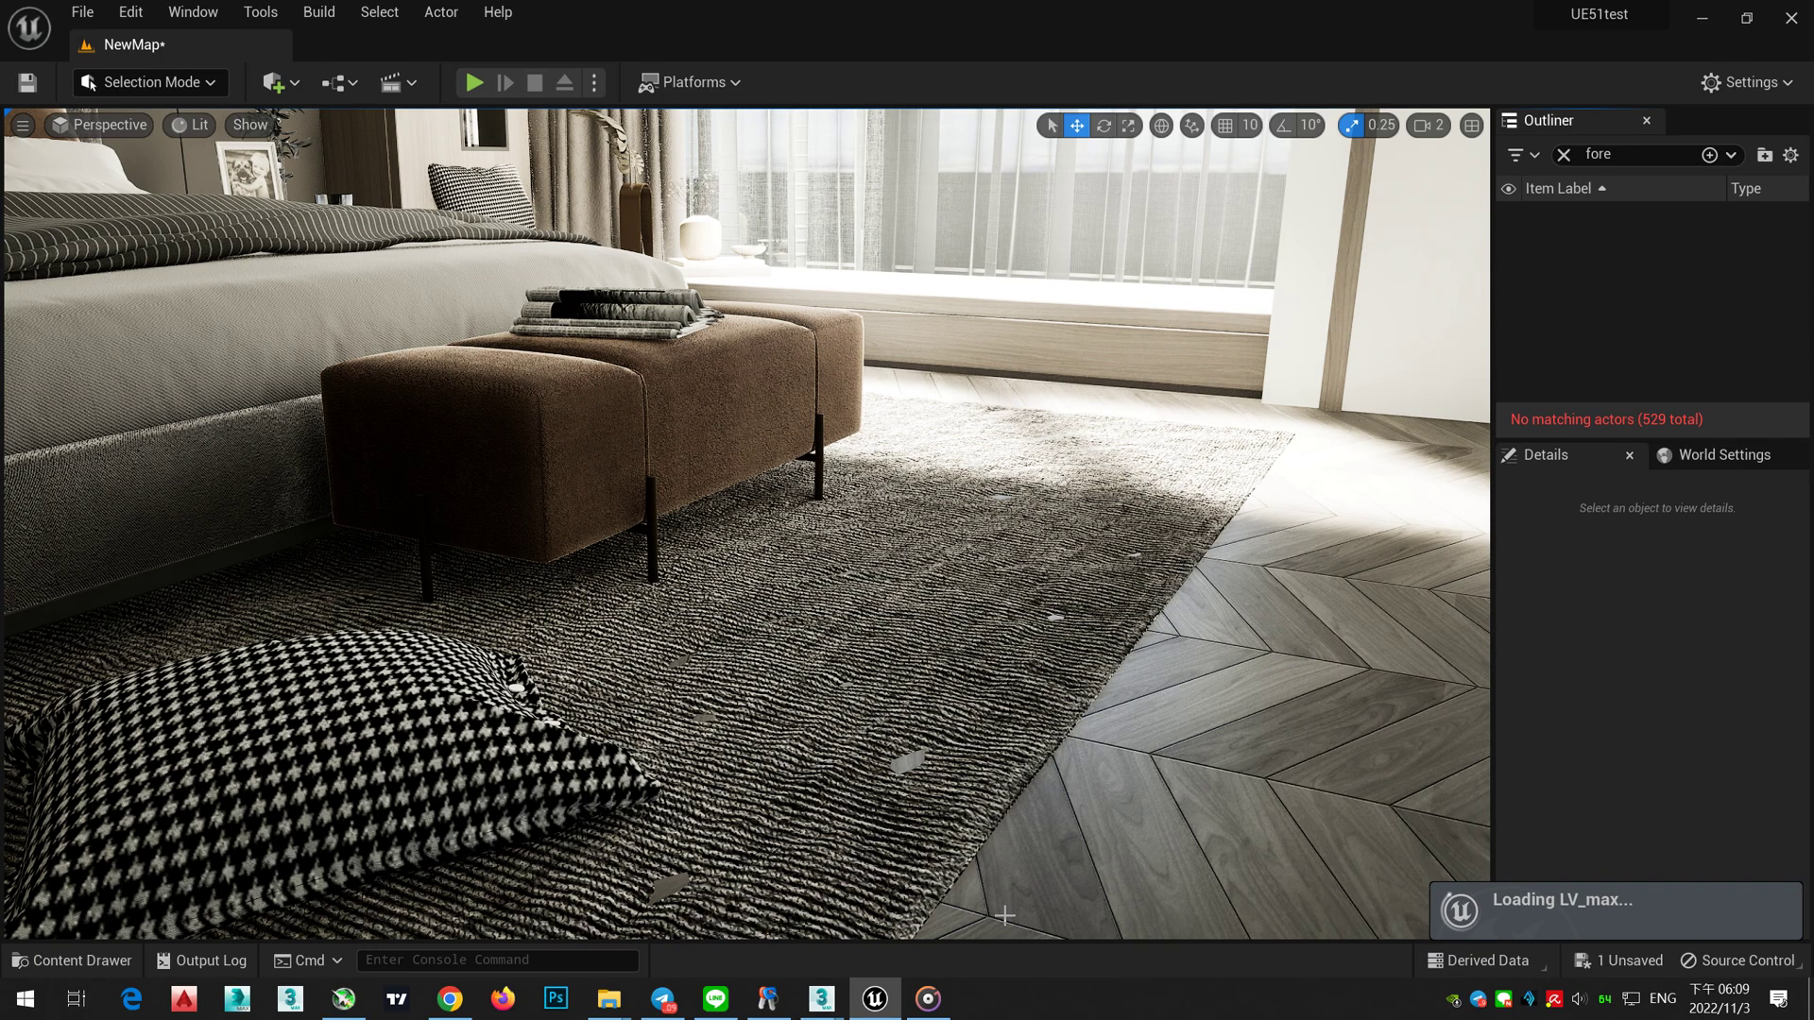
click(775, 400)
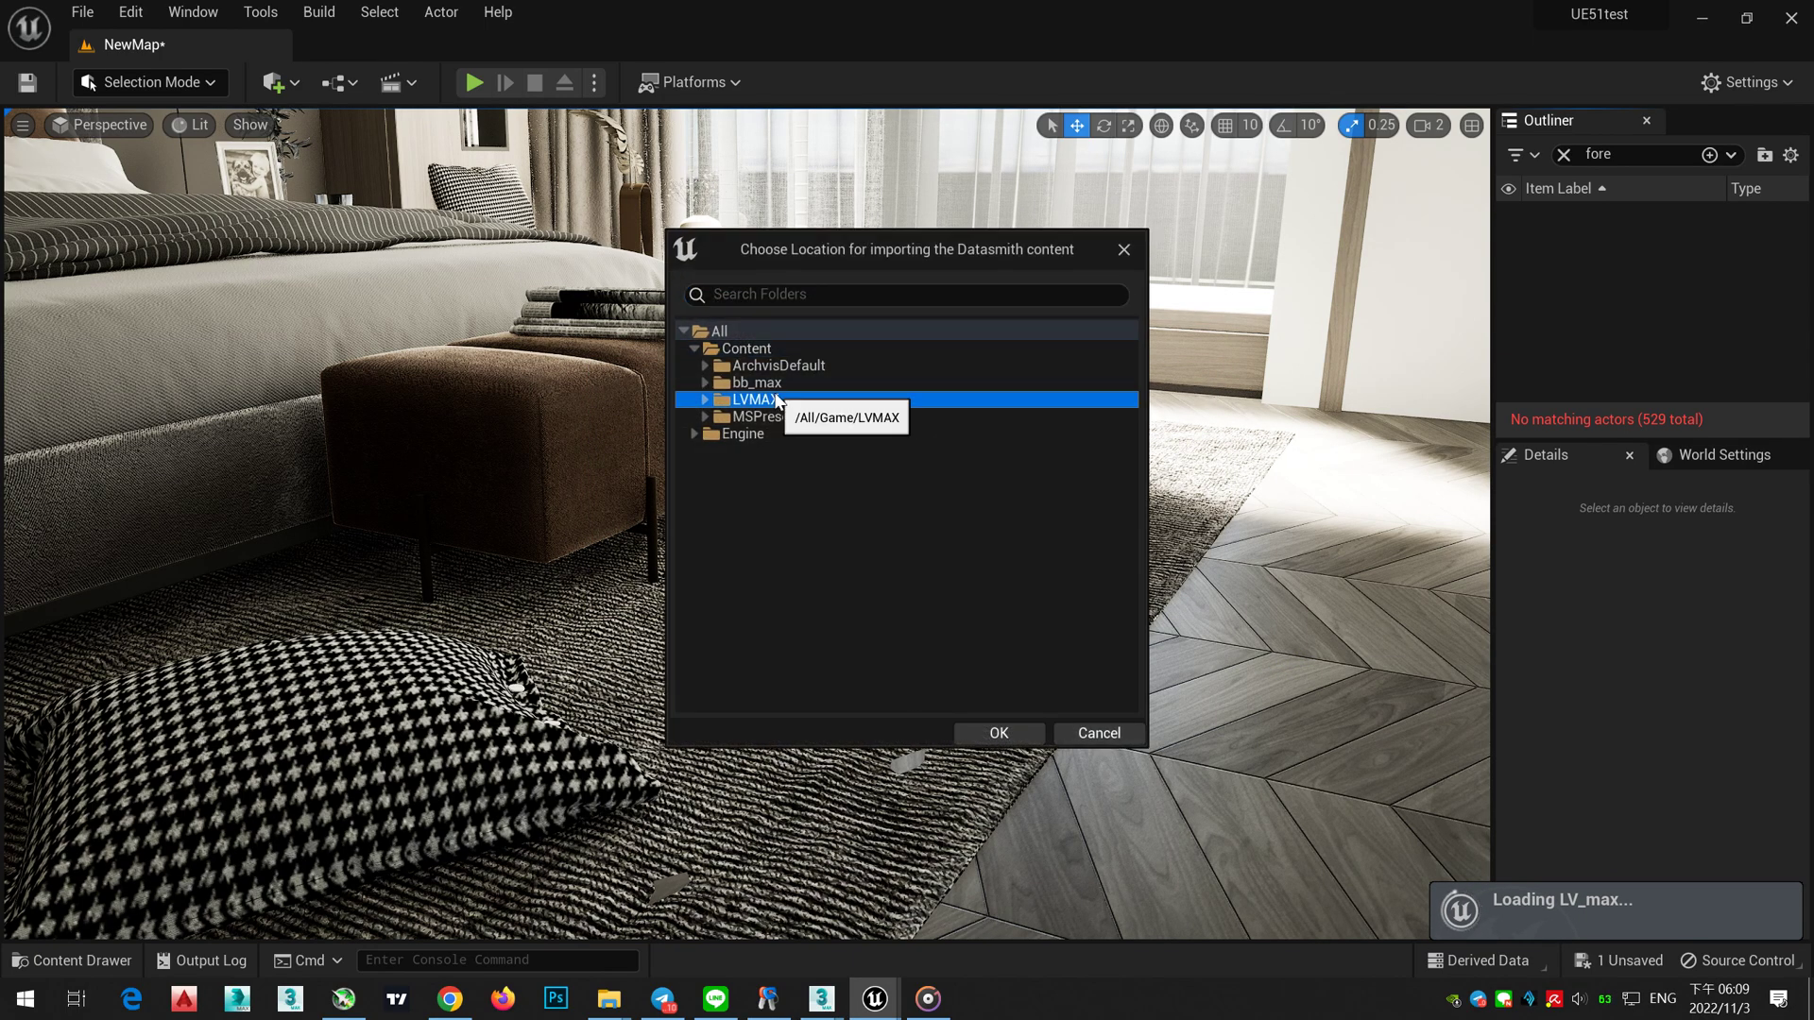
click(1016, 730)
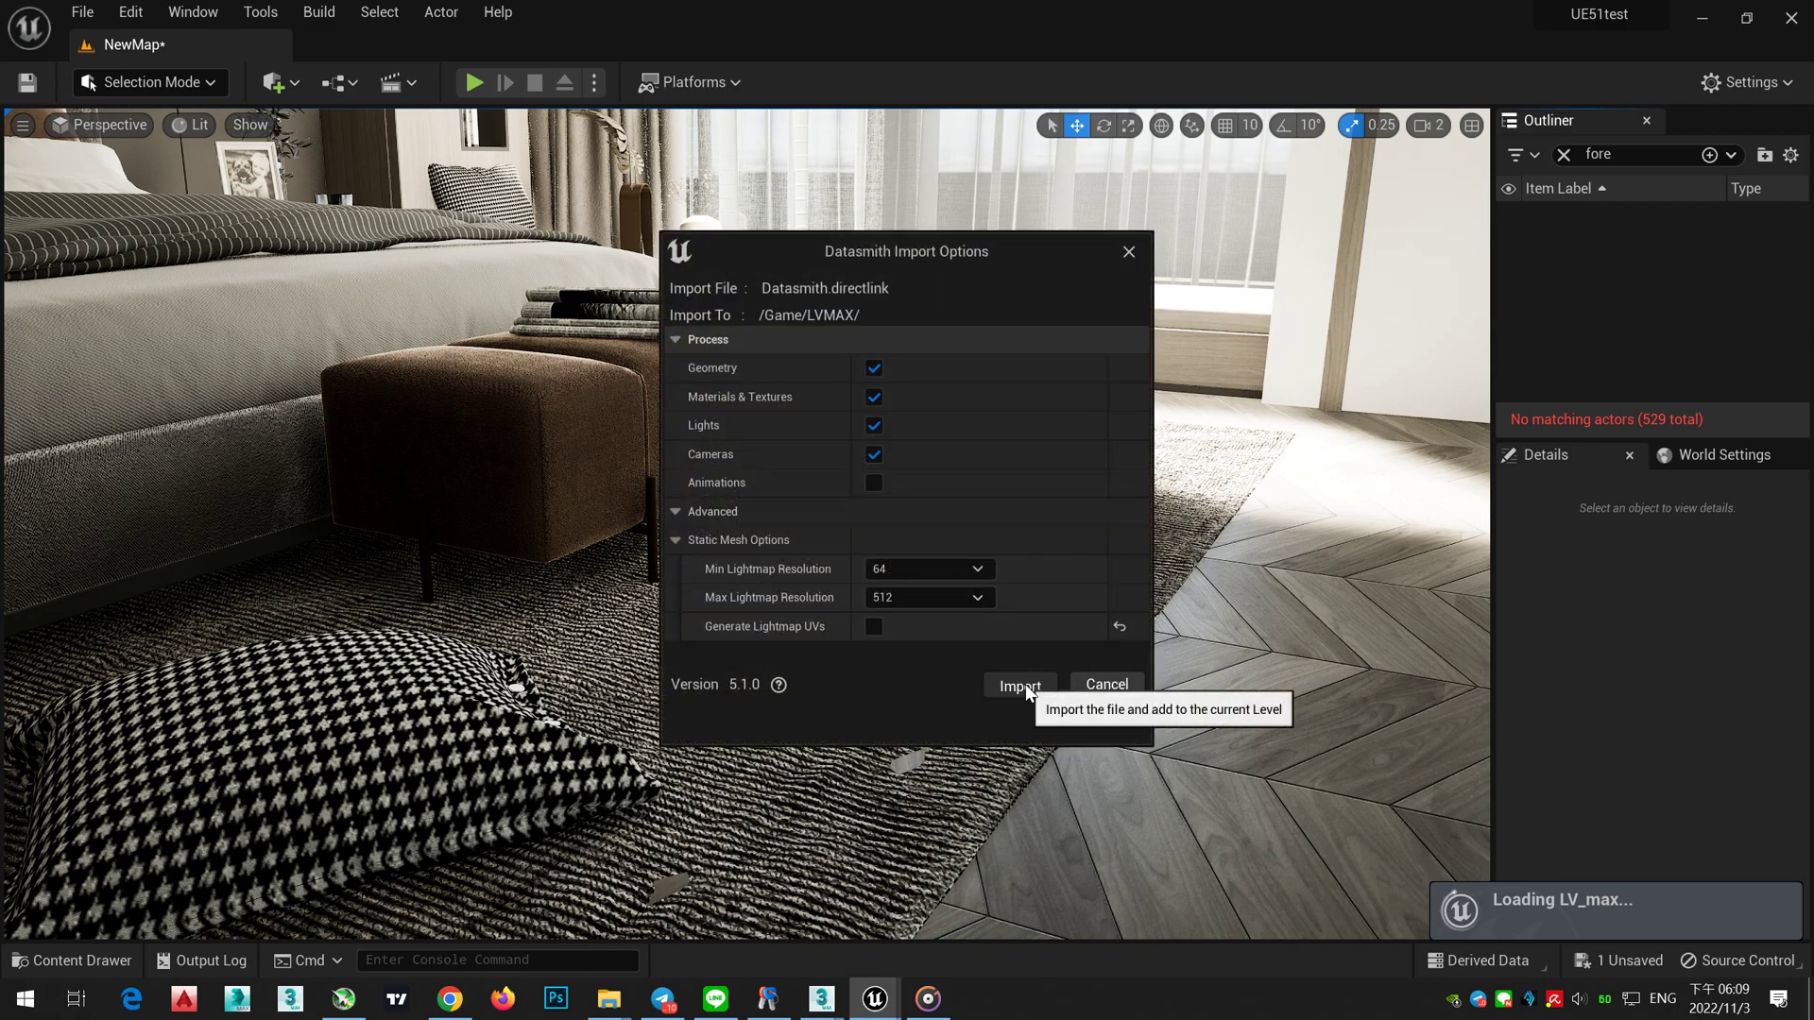
click(1024, 686)
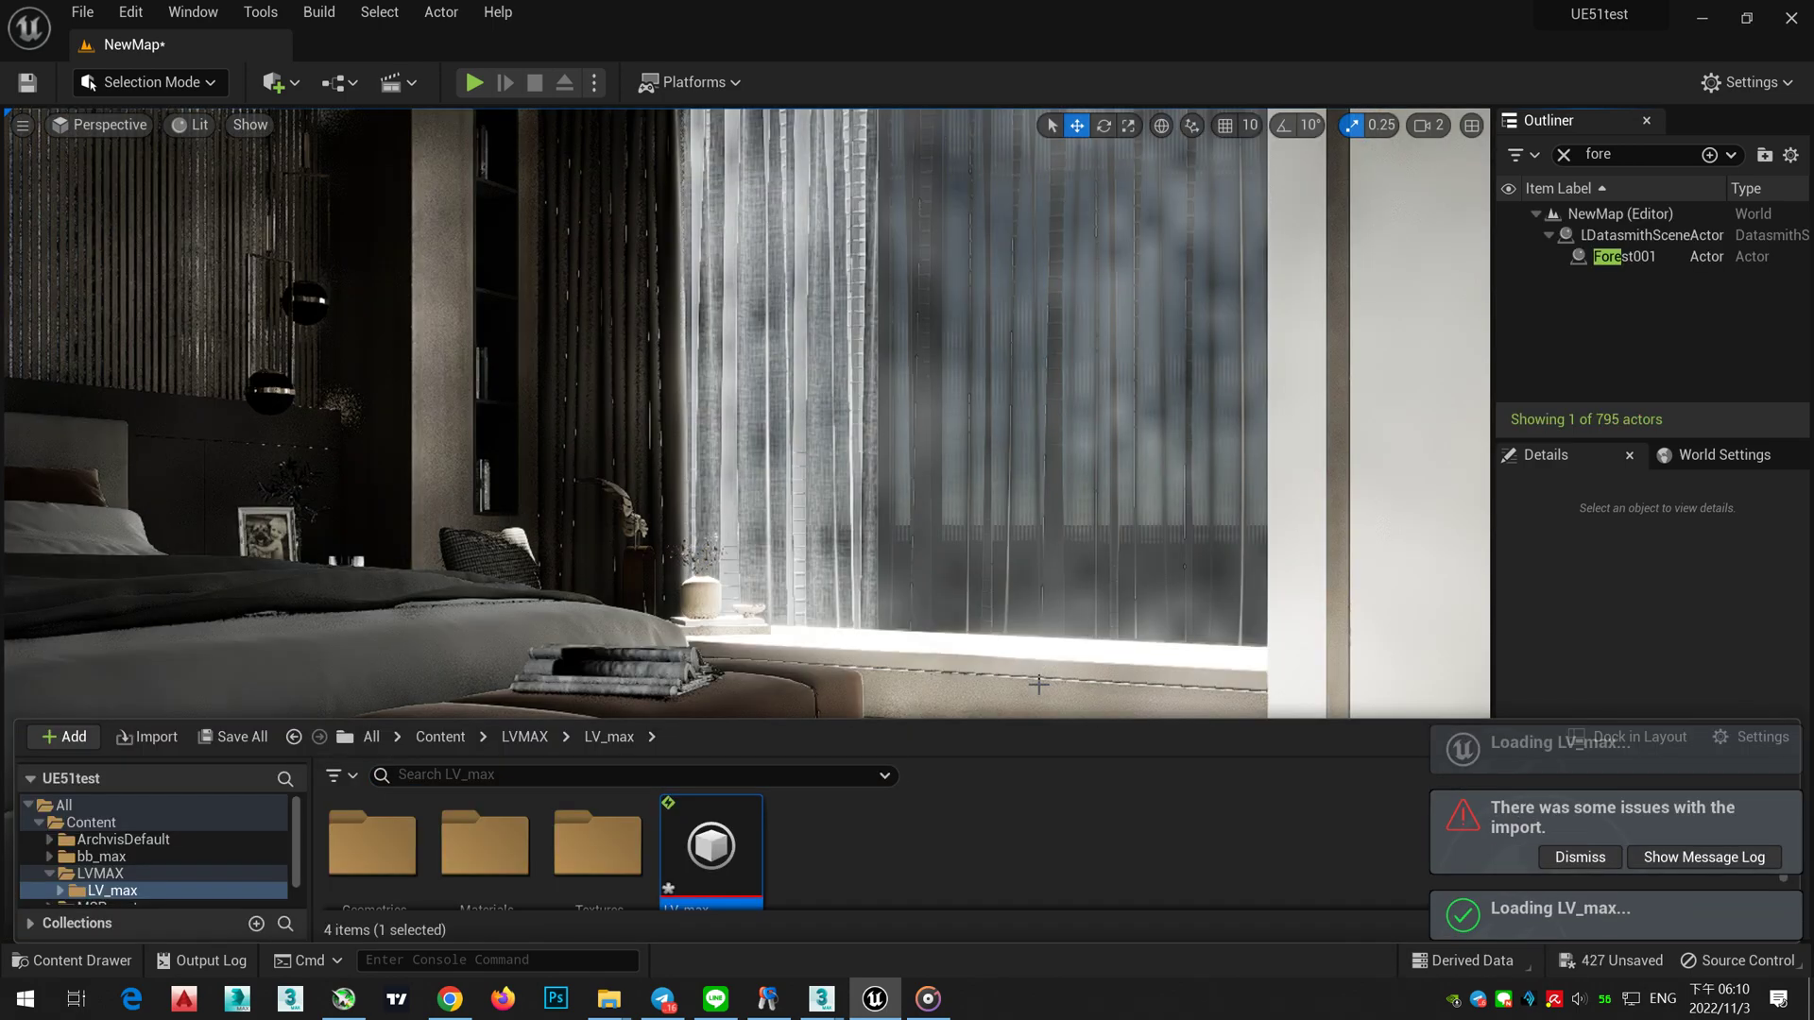
Step: Examine the imported Forest001 rug around the bench and floor pillow, including a close-up of its pile
right_drag(912, 501, 889, 624)
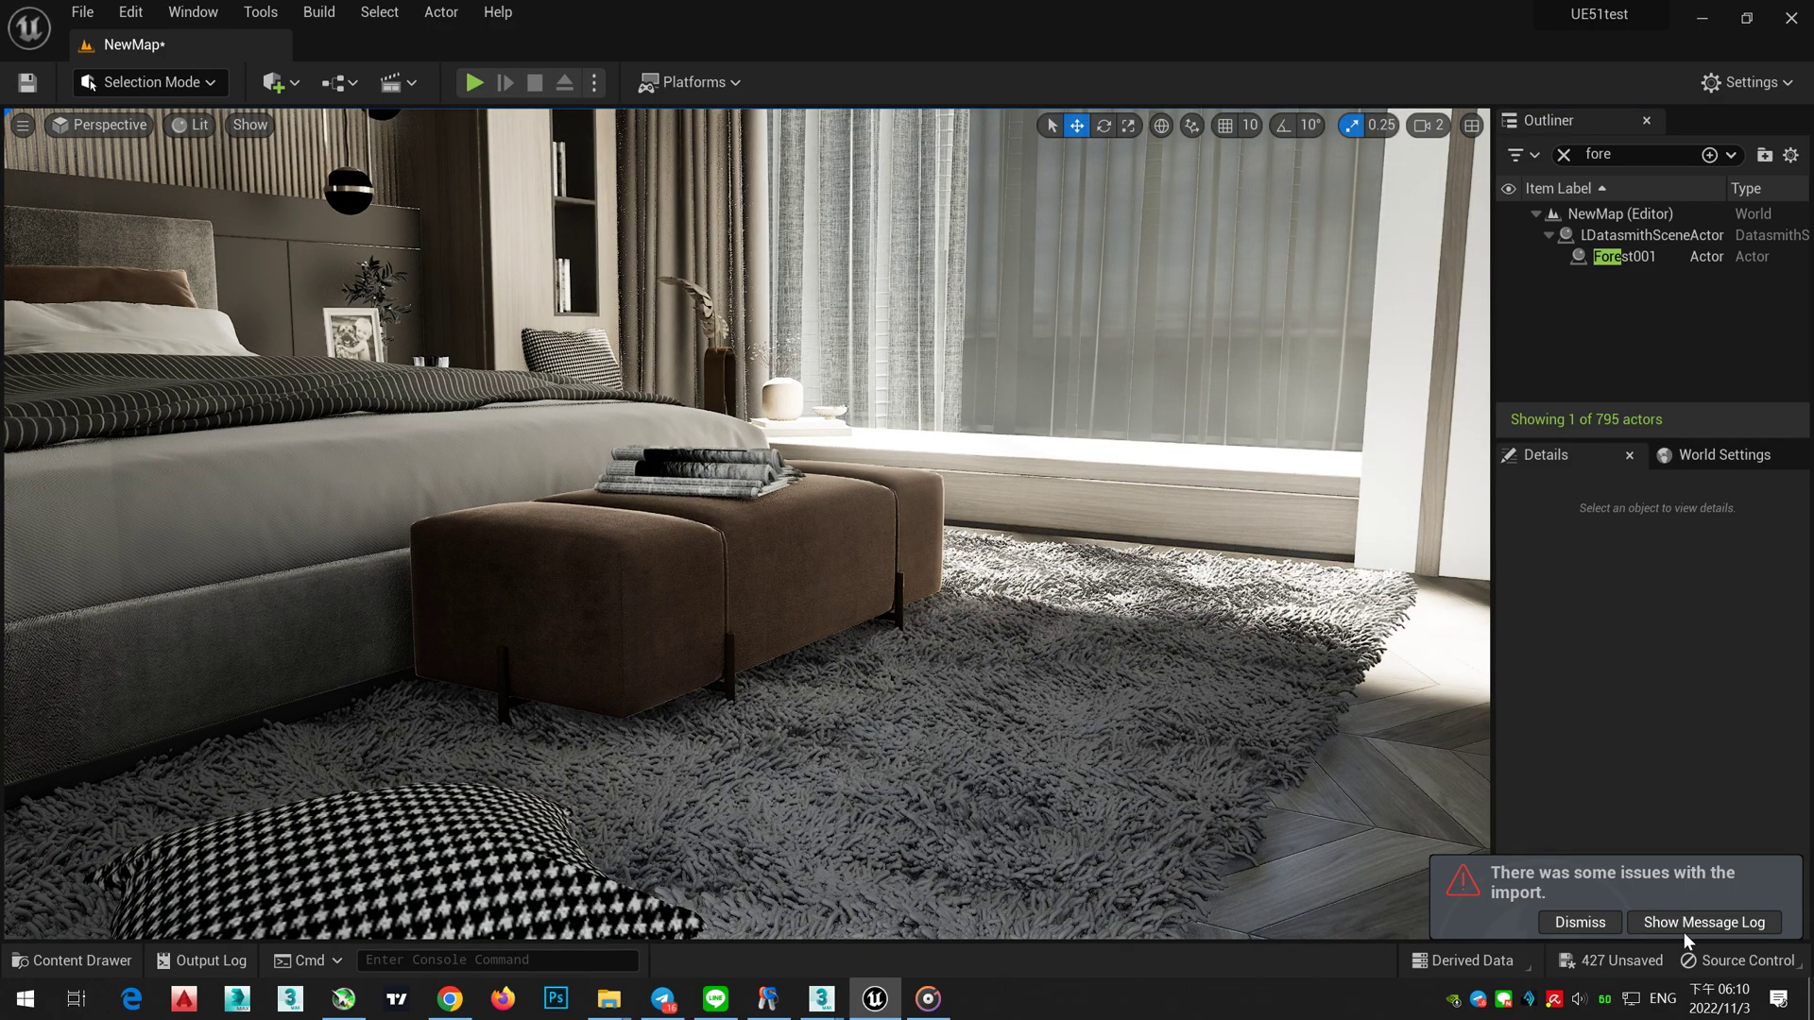
click(1606, 924)
right_drag(747, 524, 956, 638)
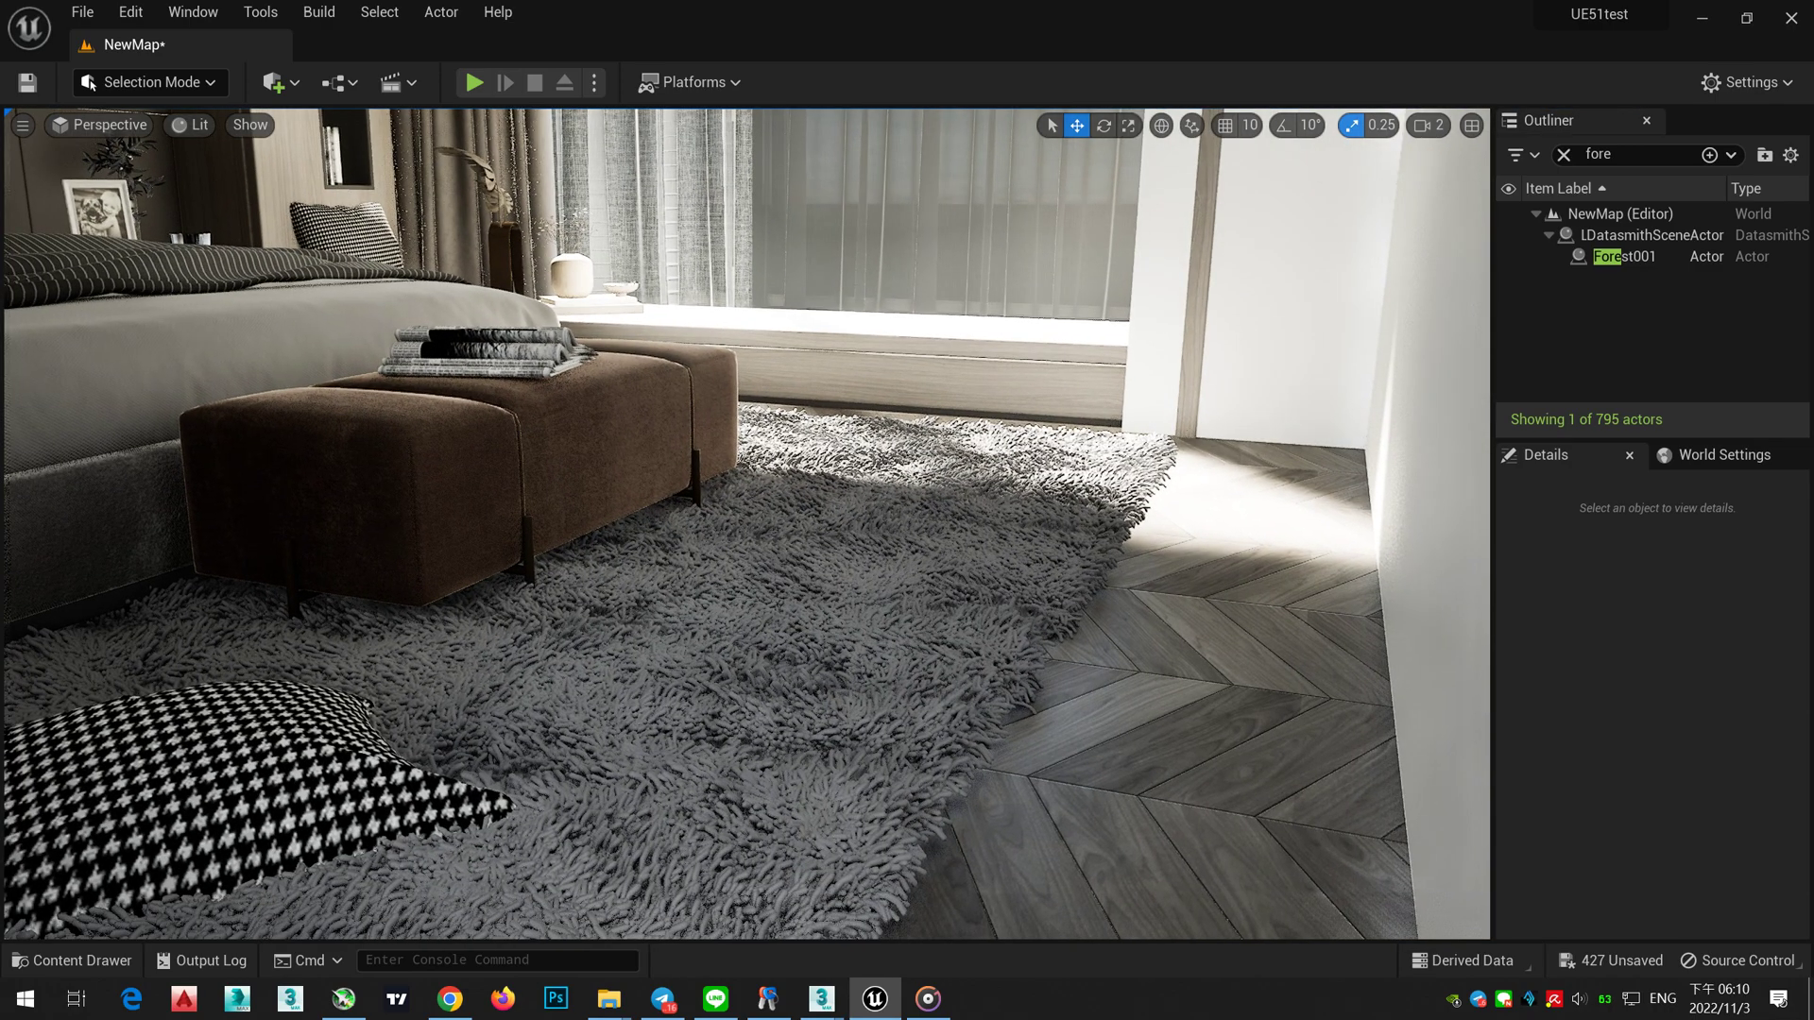
click(1655, 257)
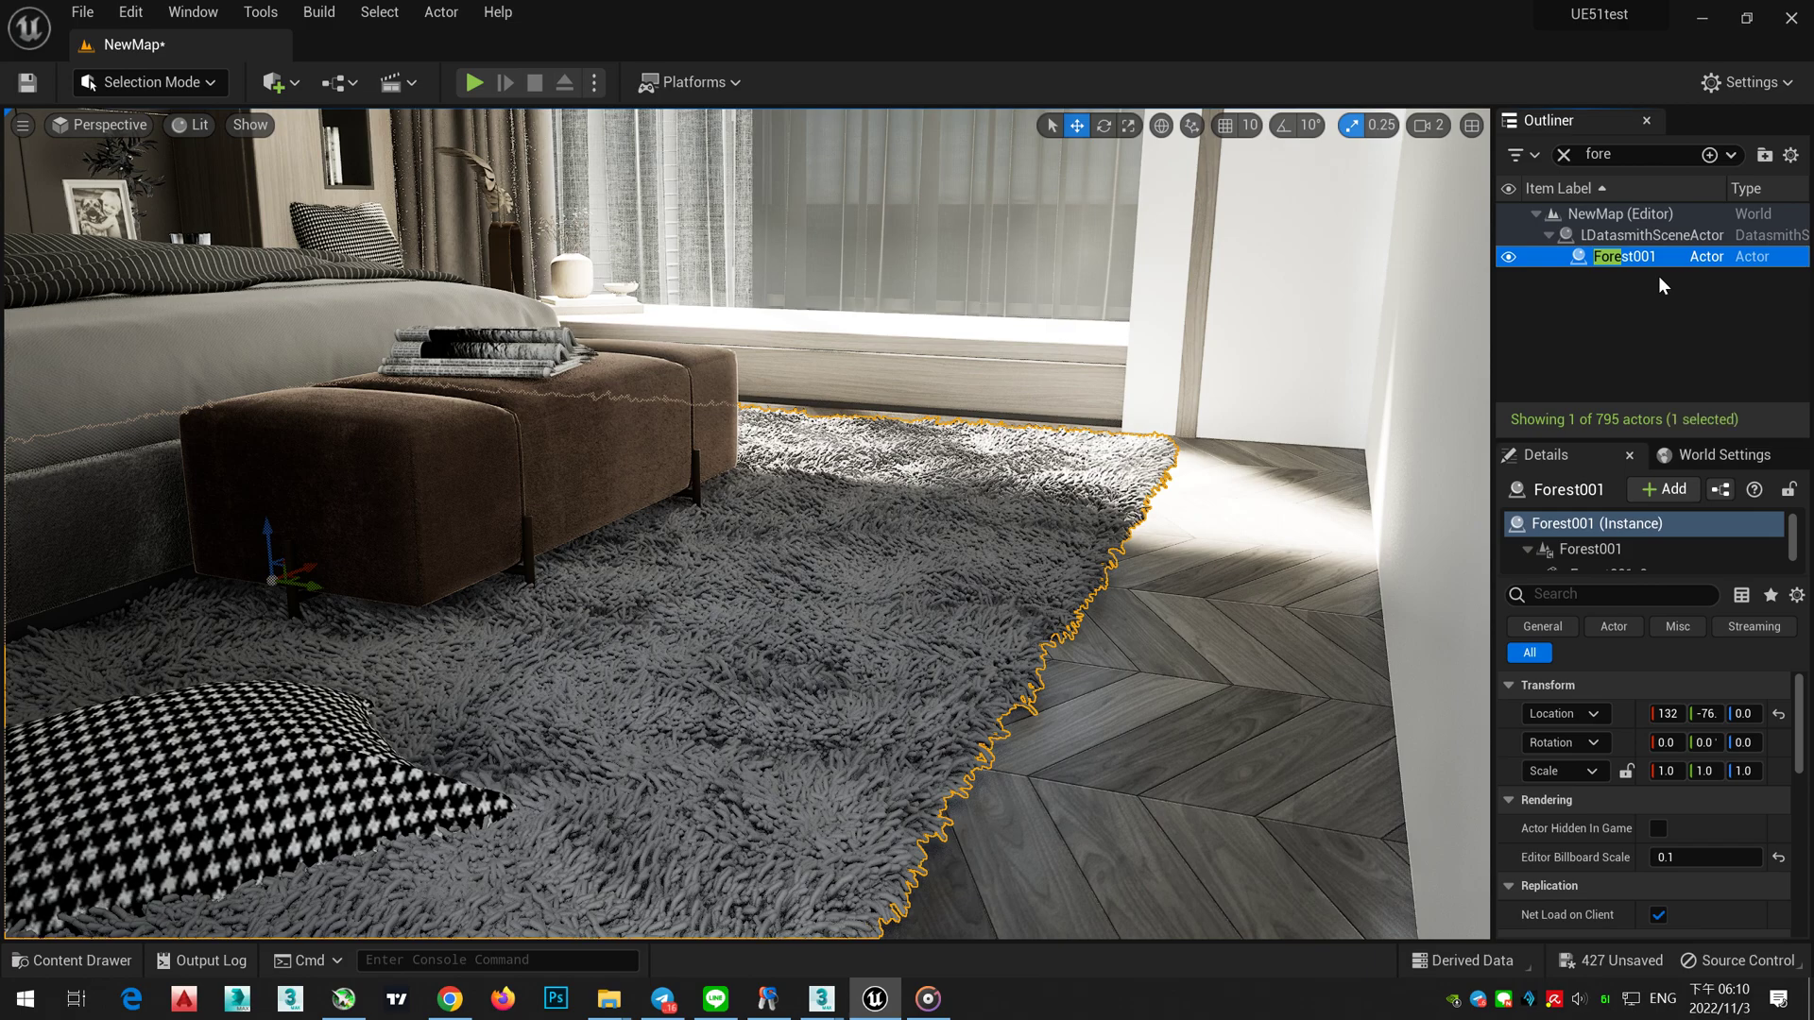
right_drag(1018, 610, 624, 609)
key(Escape)
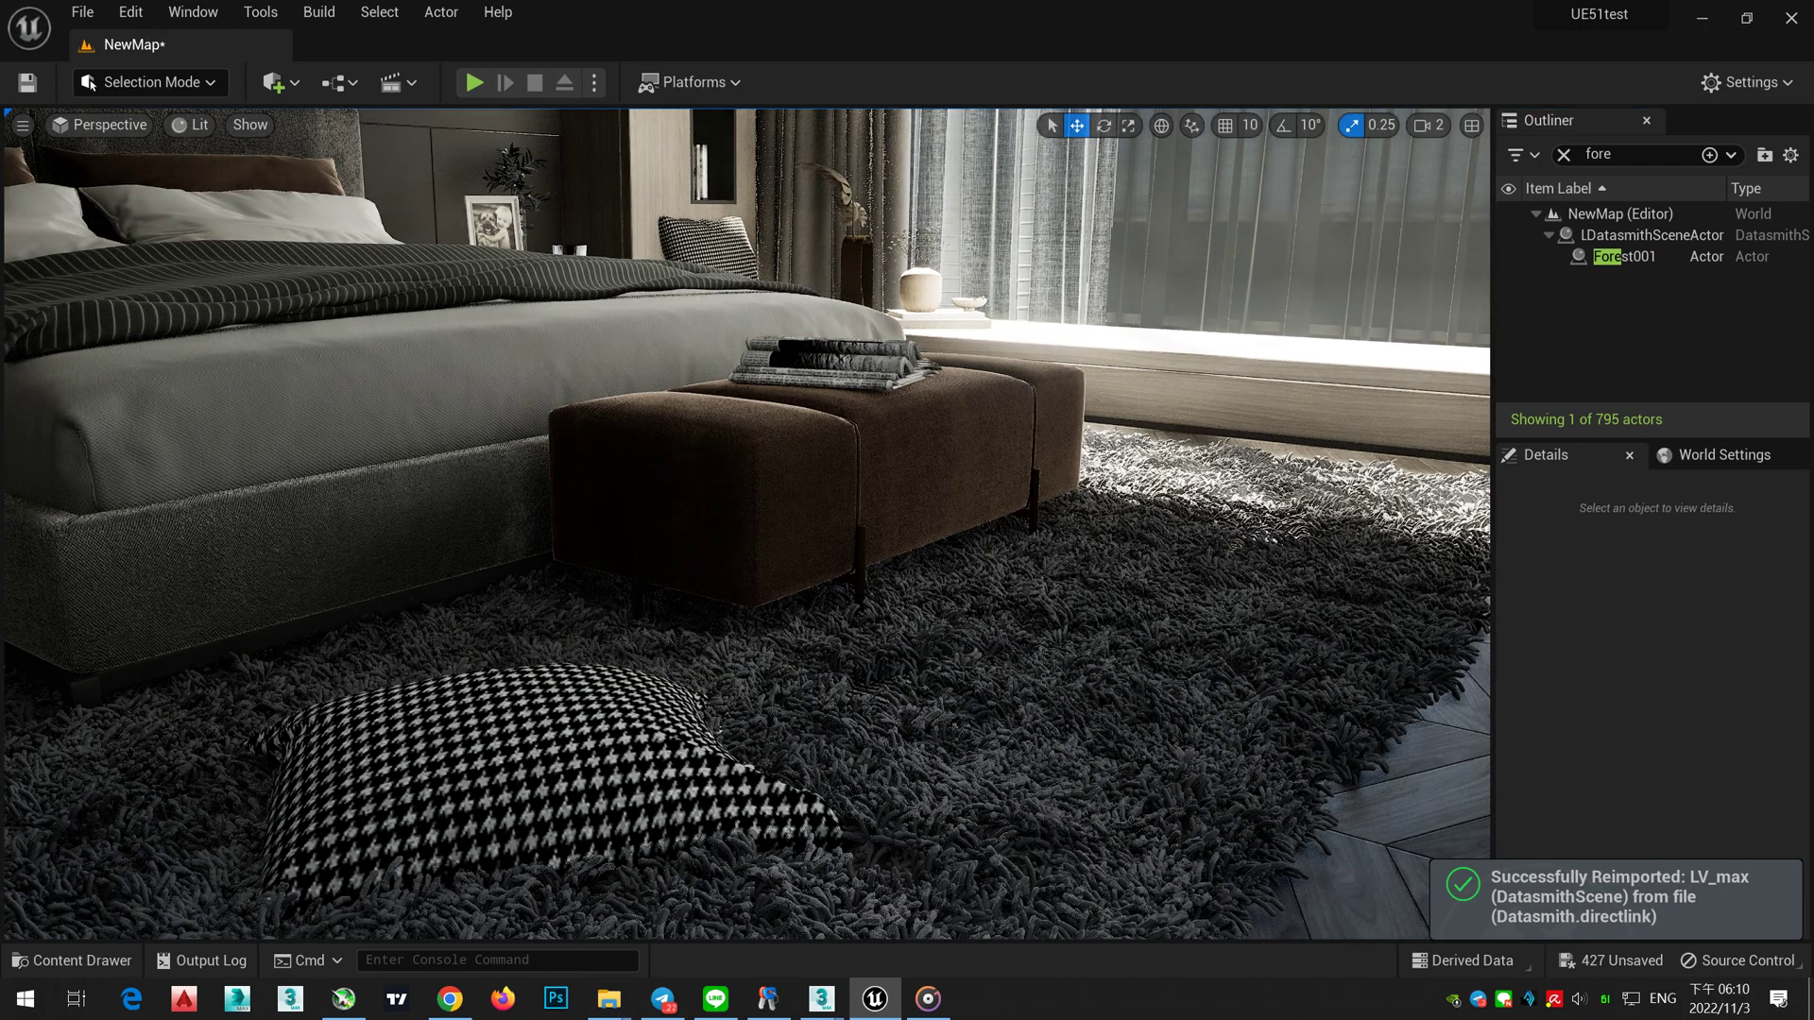
mouse_move(747, 524)
right_down()
mouse_move(850, 492)
mouse_move(792, 516)
mouse_move(755, 566)
mouse_move(850, 586)
mouse_move(719, 529)
mouse_move(774, 538)
right_up()
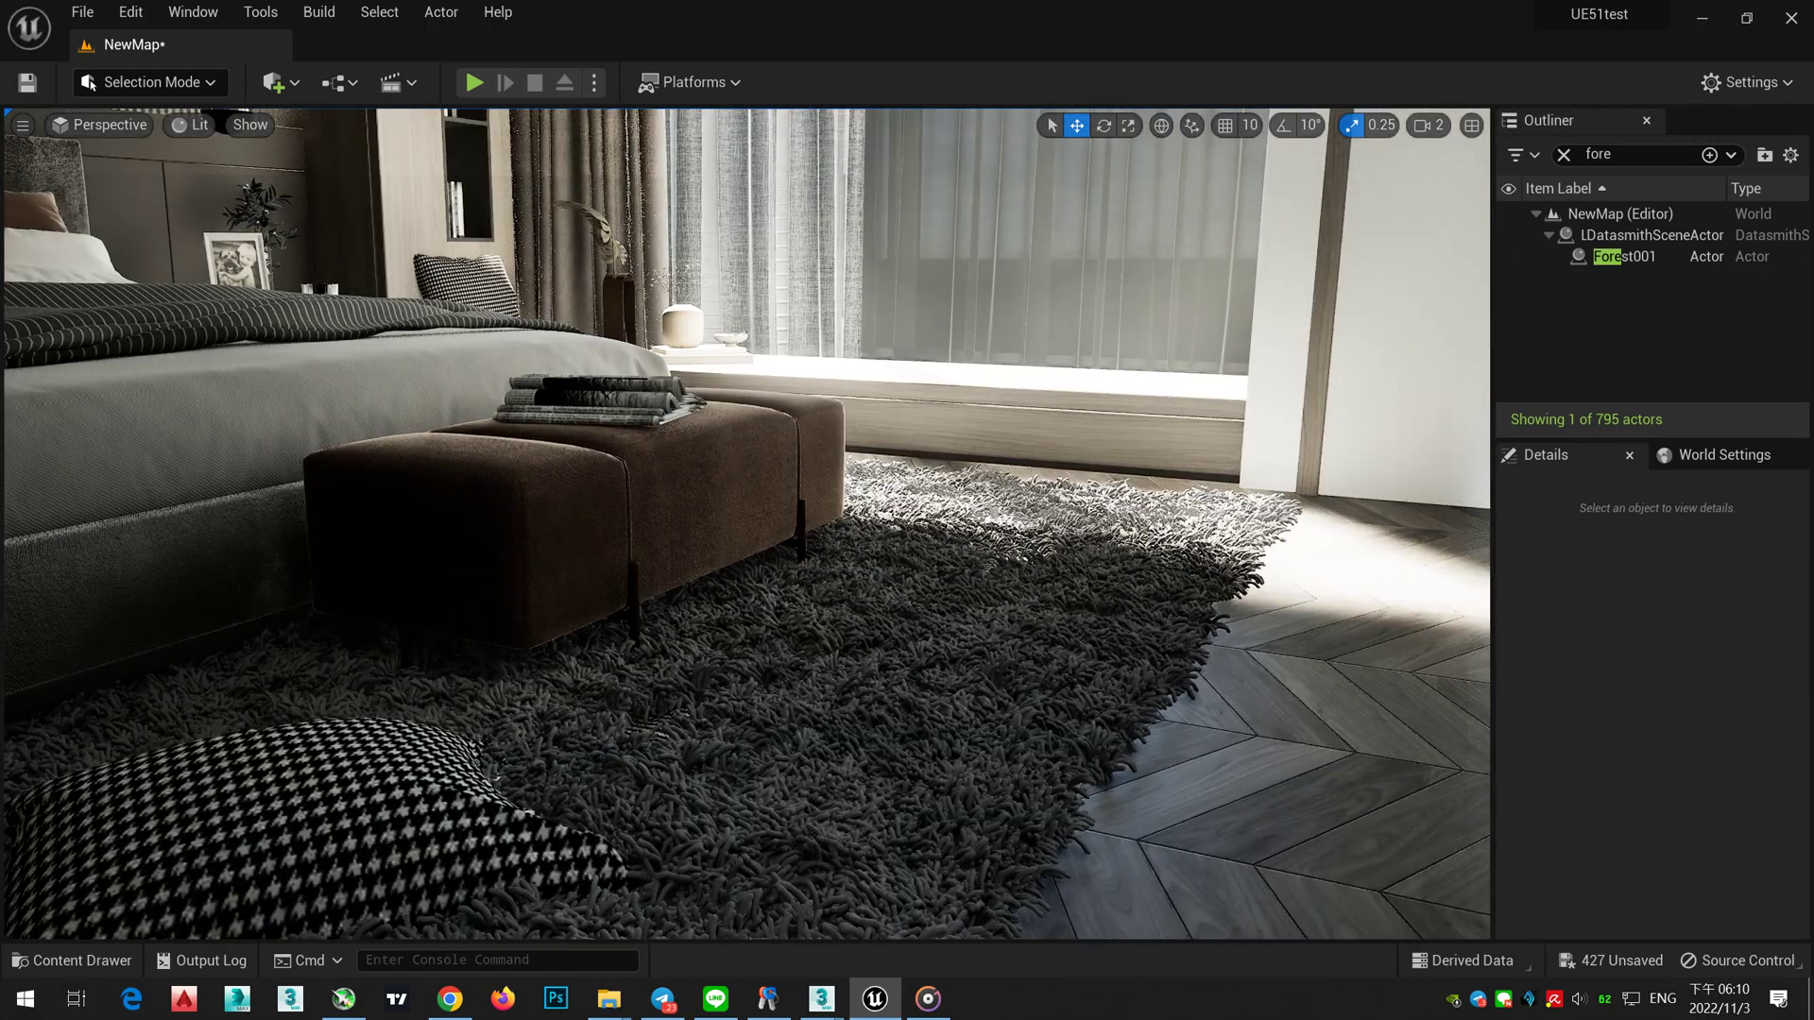
scroll(1045, 542, up, 6)
Step: View the bedroom through the ICC36_3 camera, CineCameraActor2 and CameraActor0 to check the rug
click(110, 125)
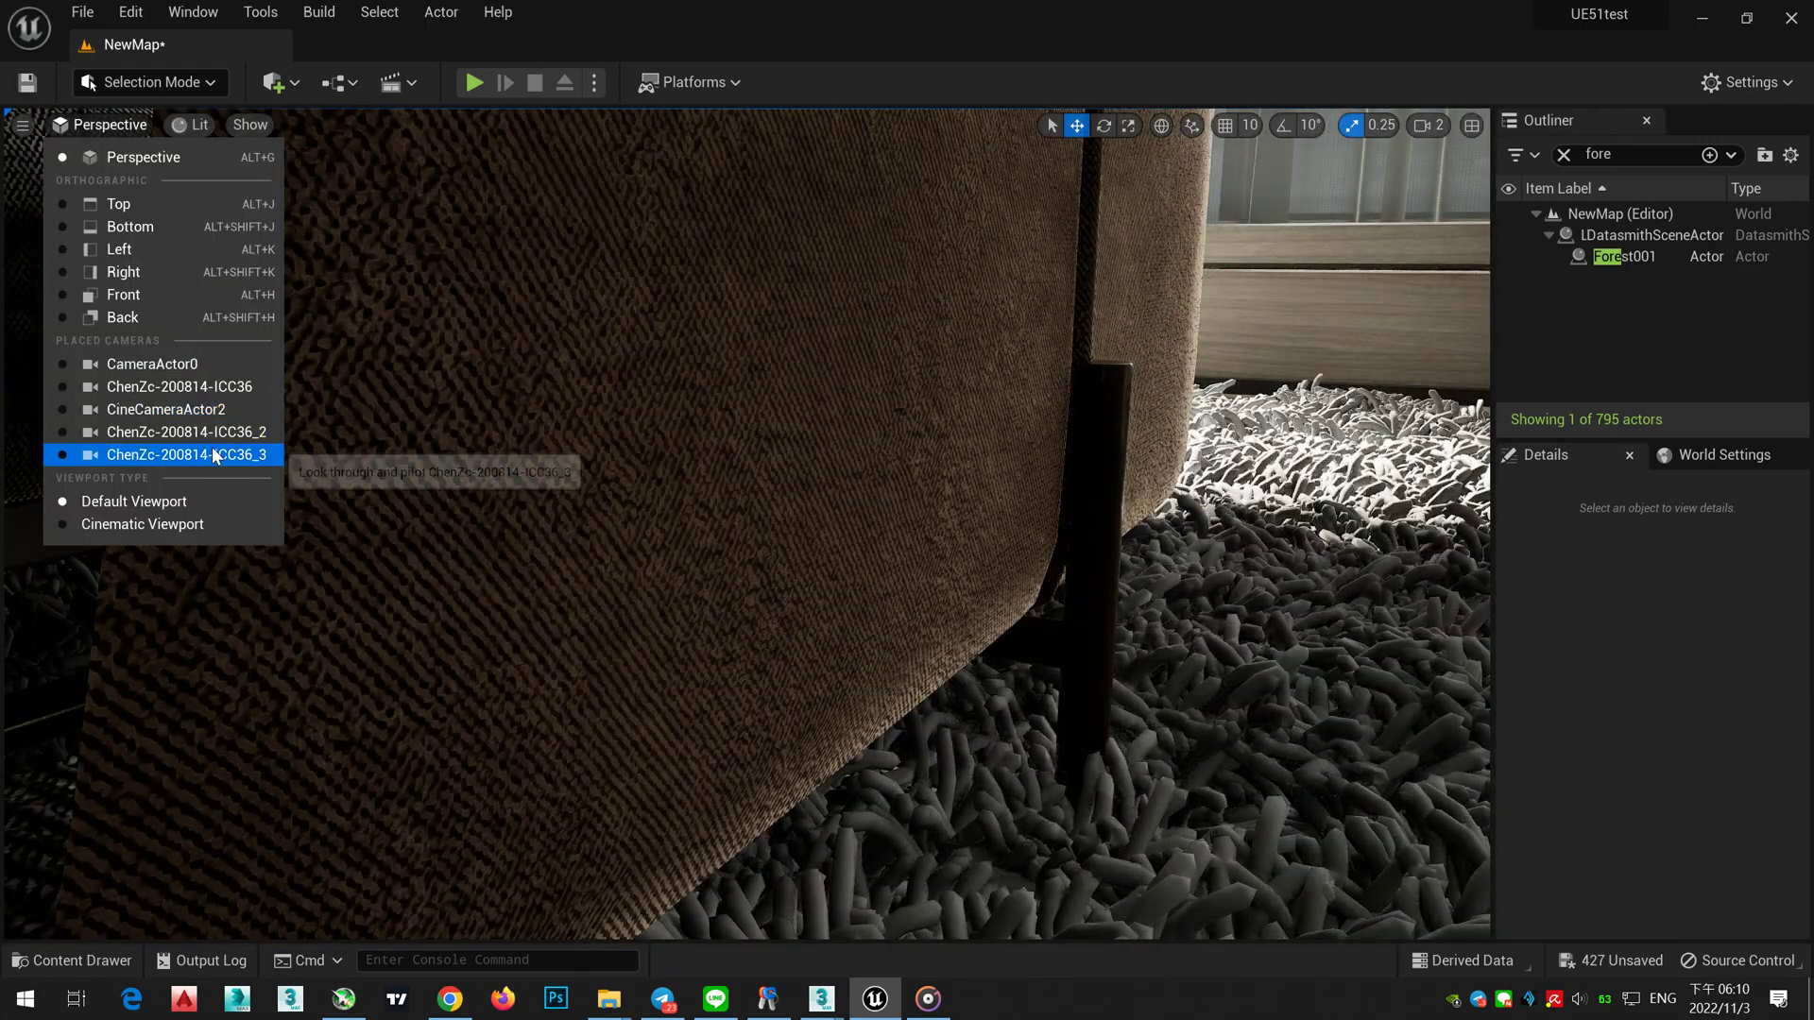
click(104, 455)
click(123, 125)
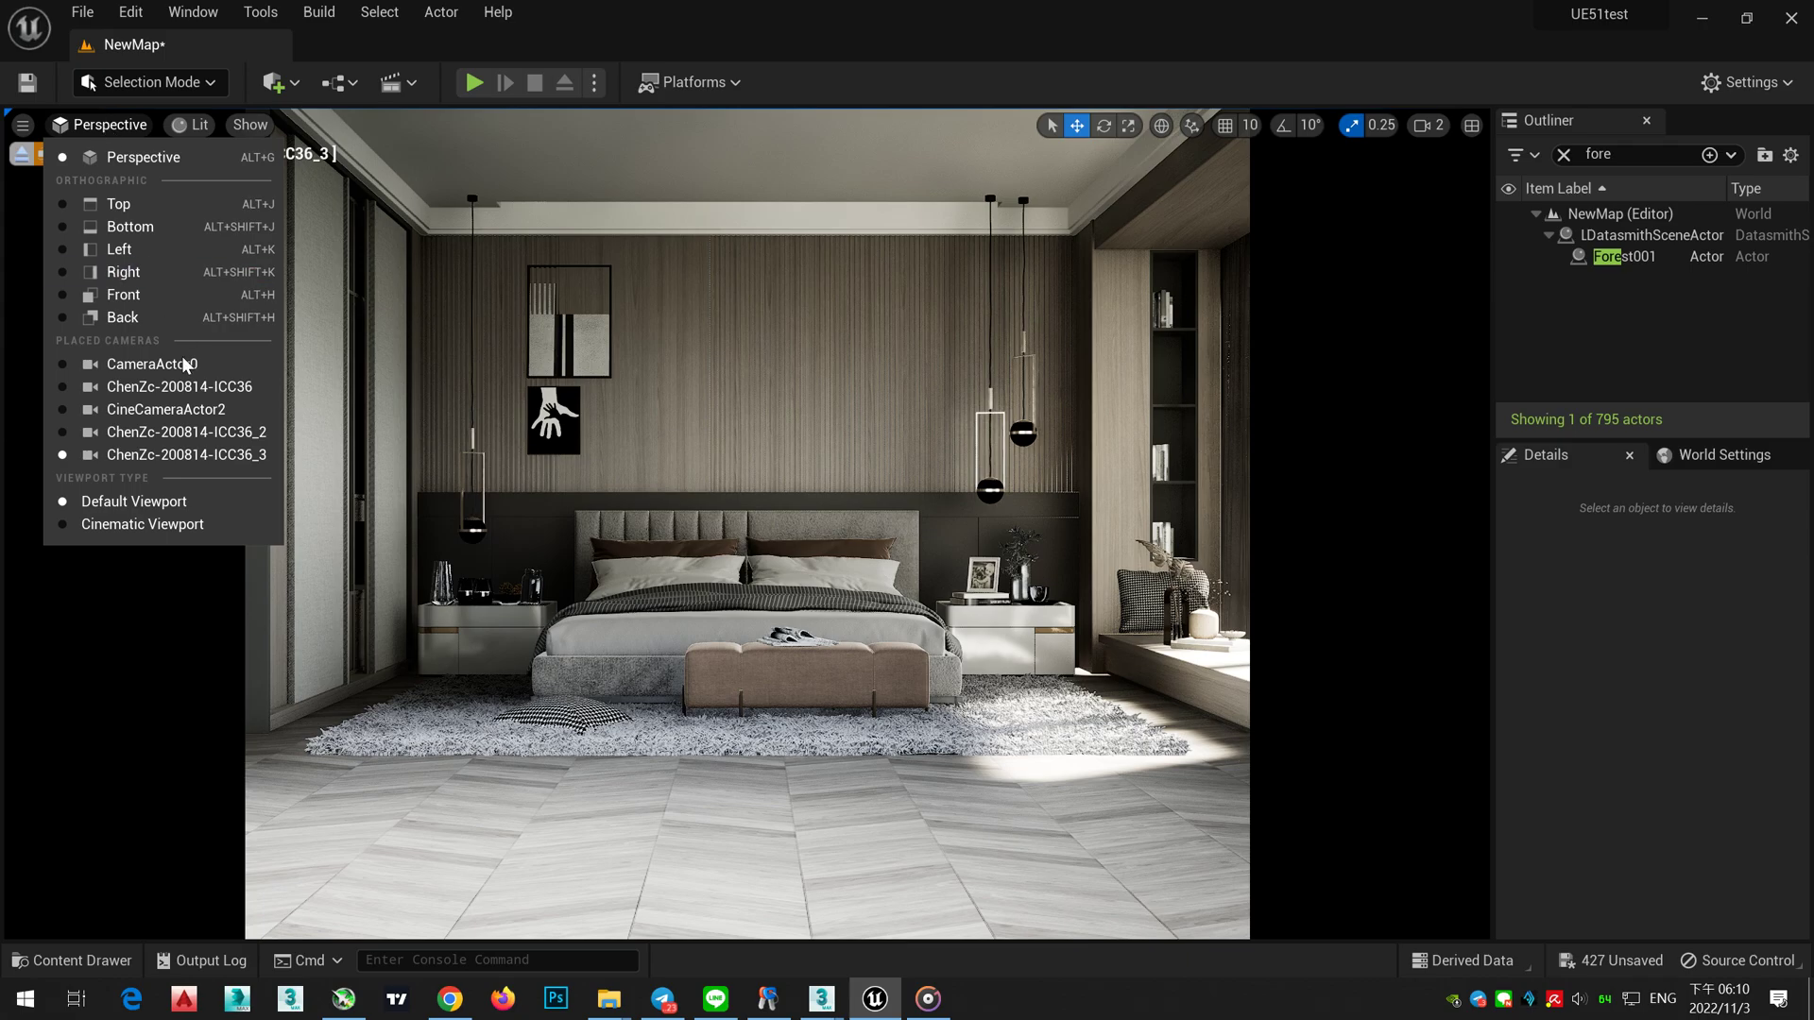
key(Escape)
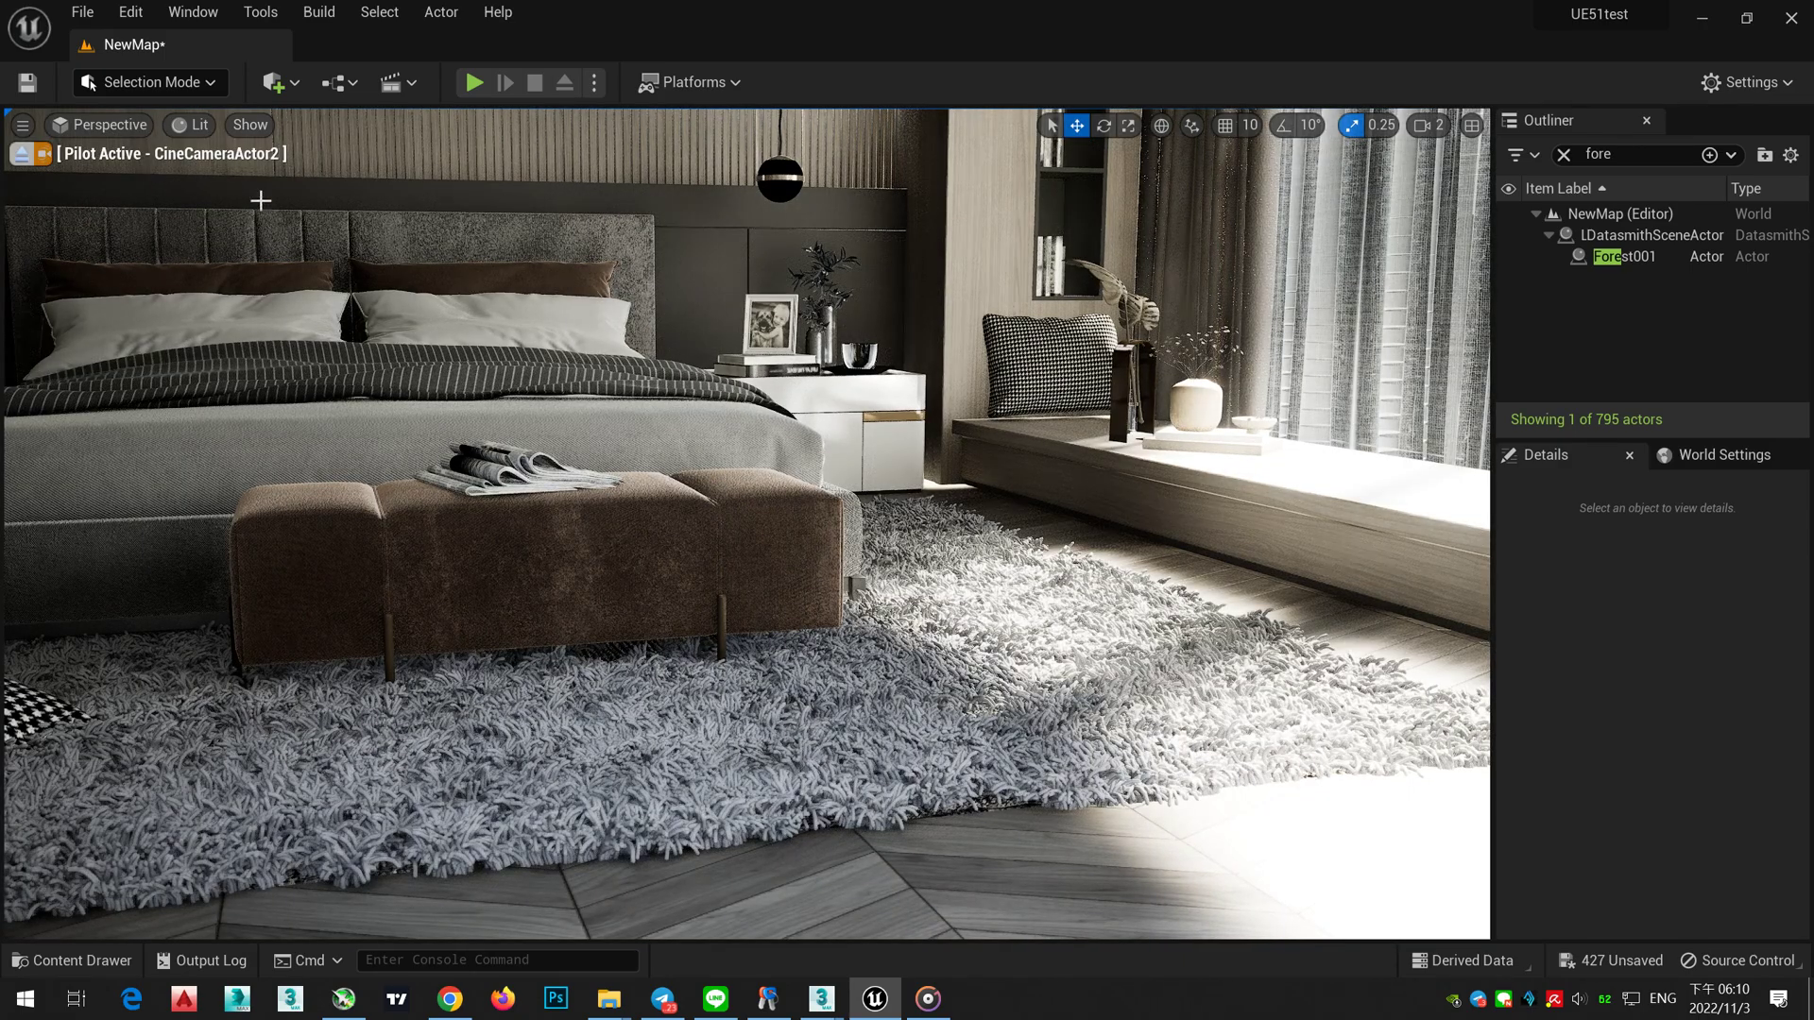
click(111, 123)
click(208, 361)
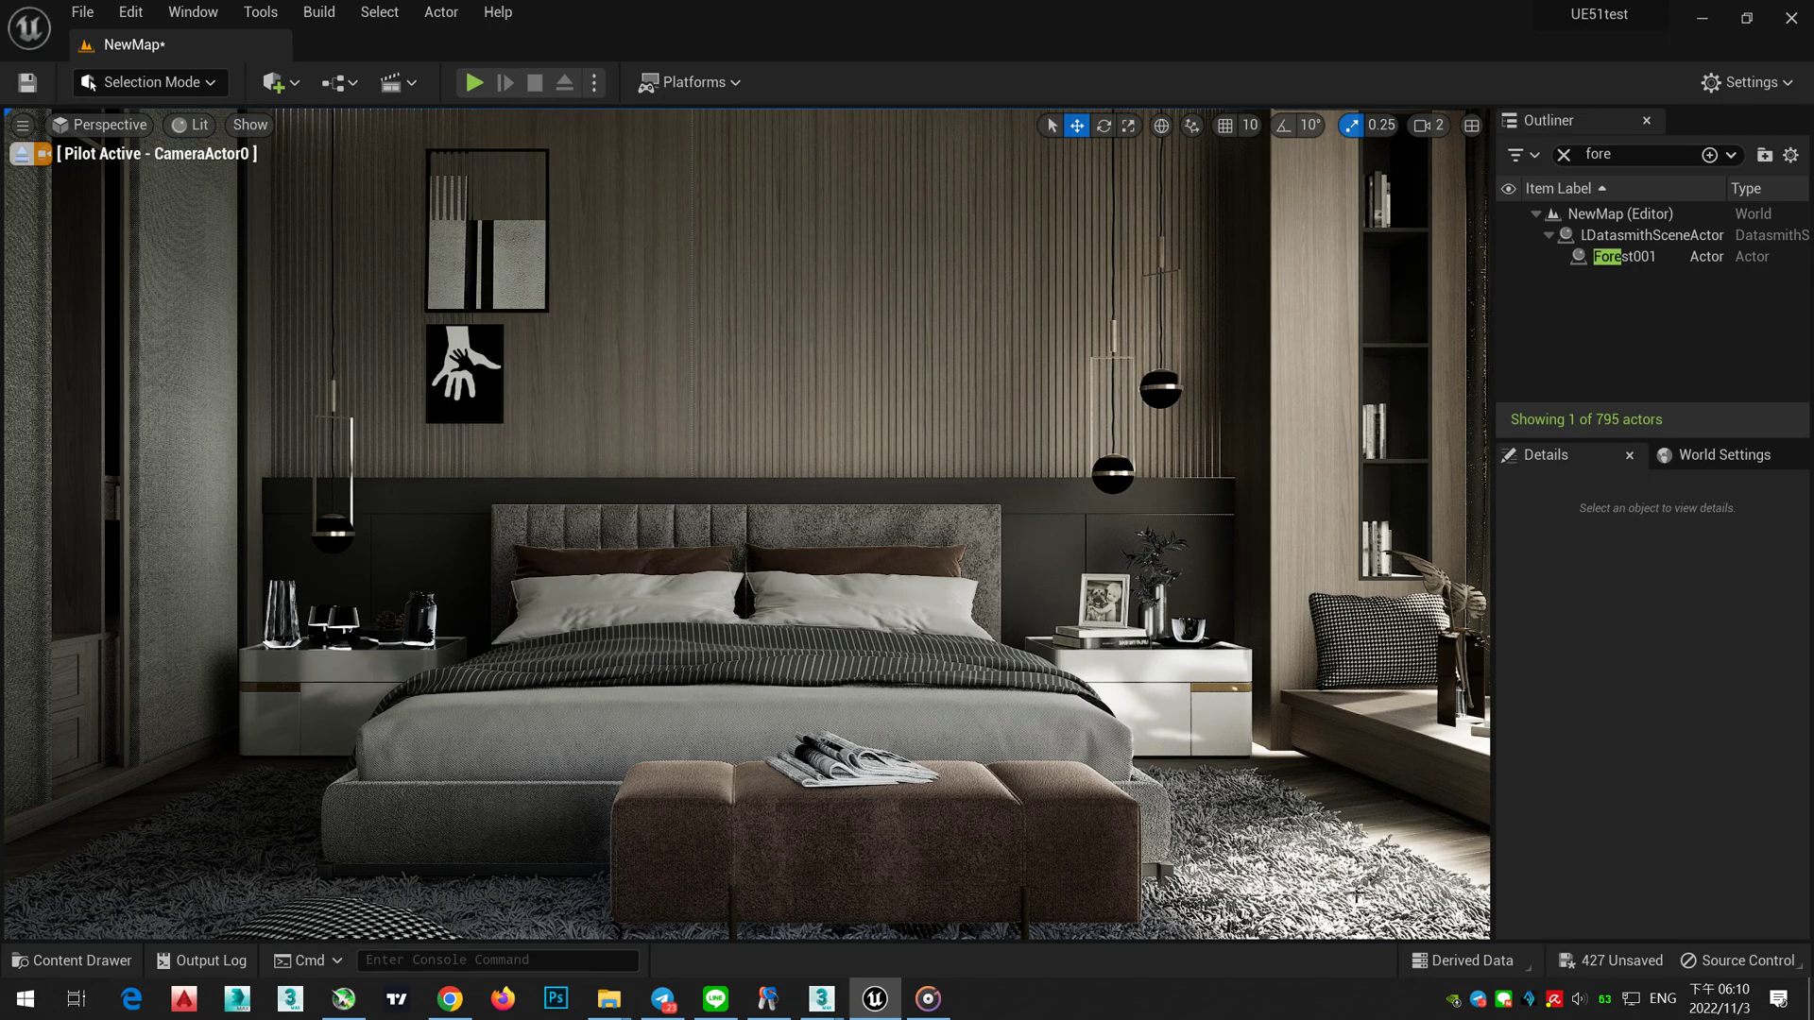
Step: Undo the last view move of CameraActor0 and select the Forest001 rug actor
key(ctrl+z)
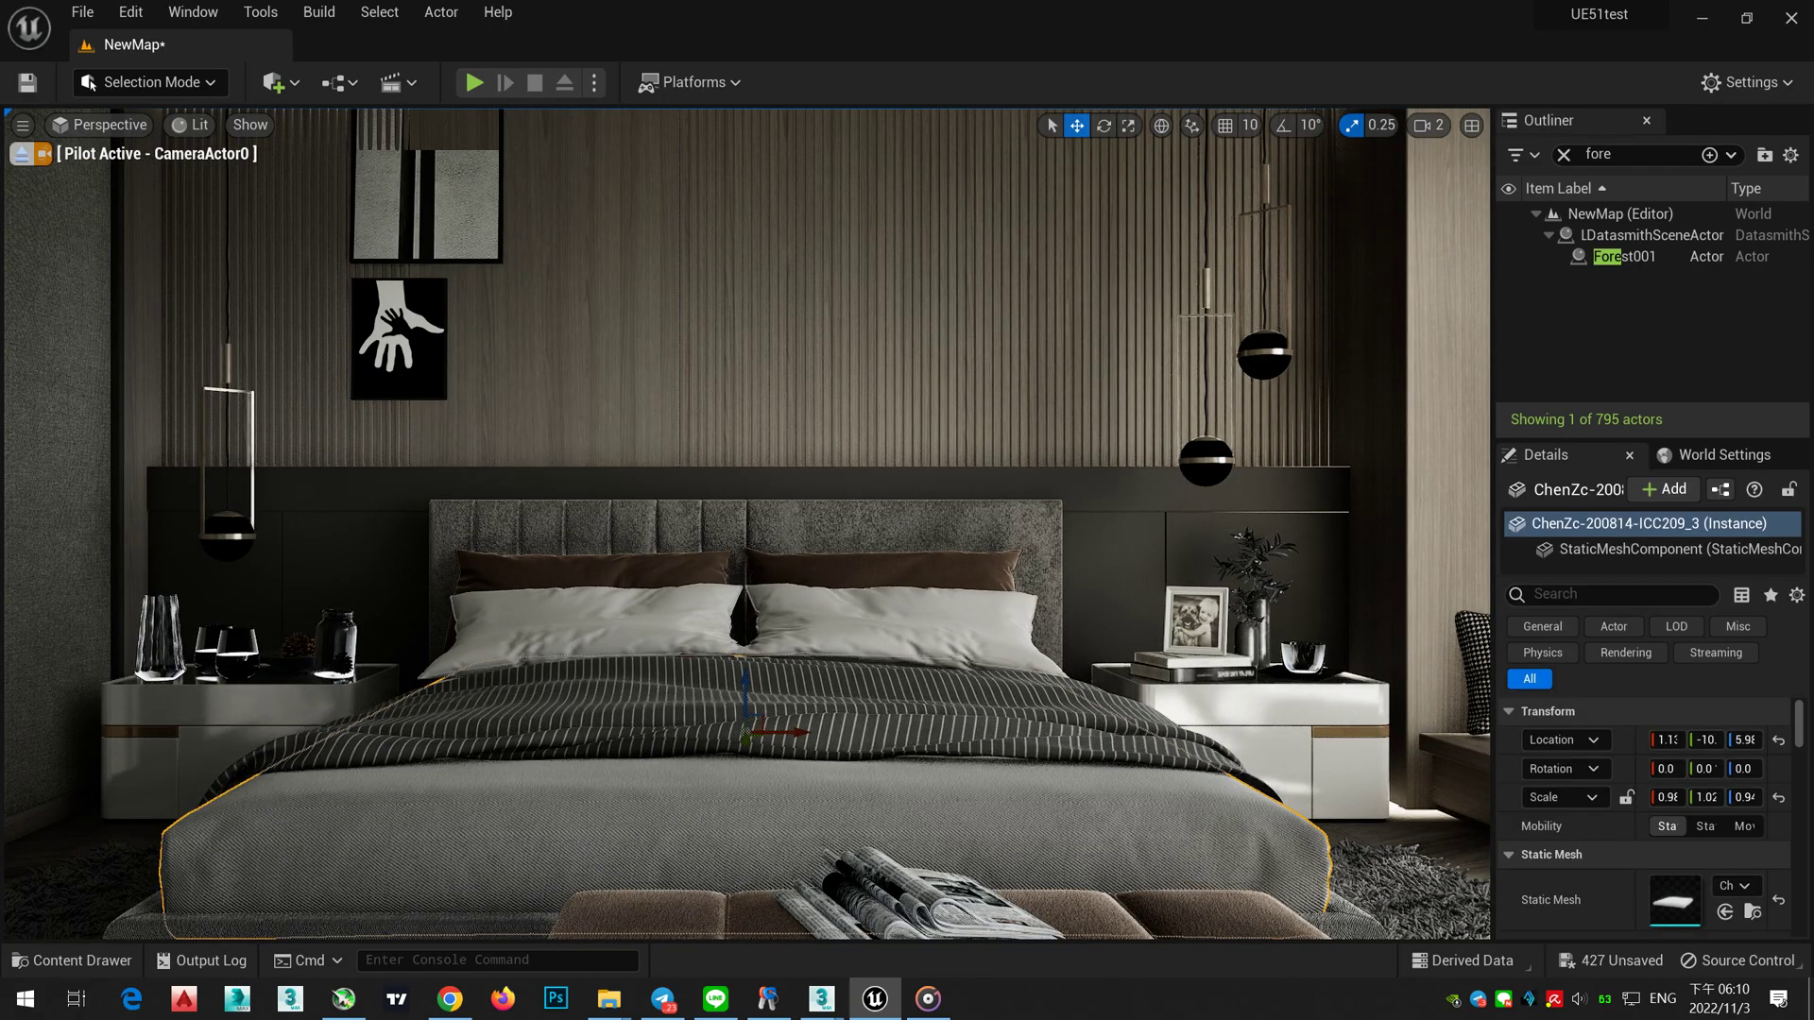
click(1393, 829)
click(1651, 259)
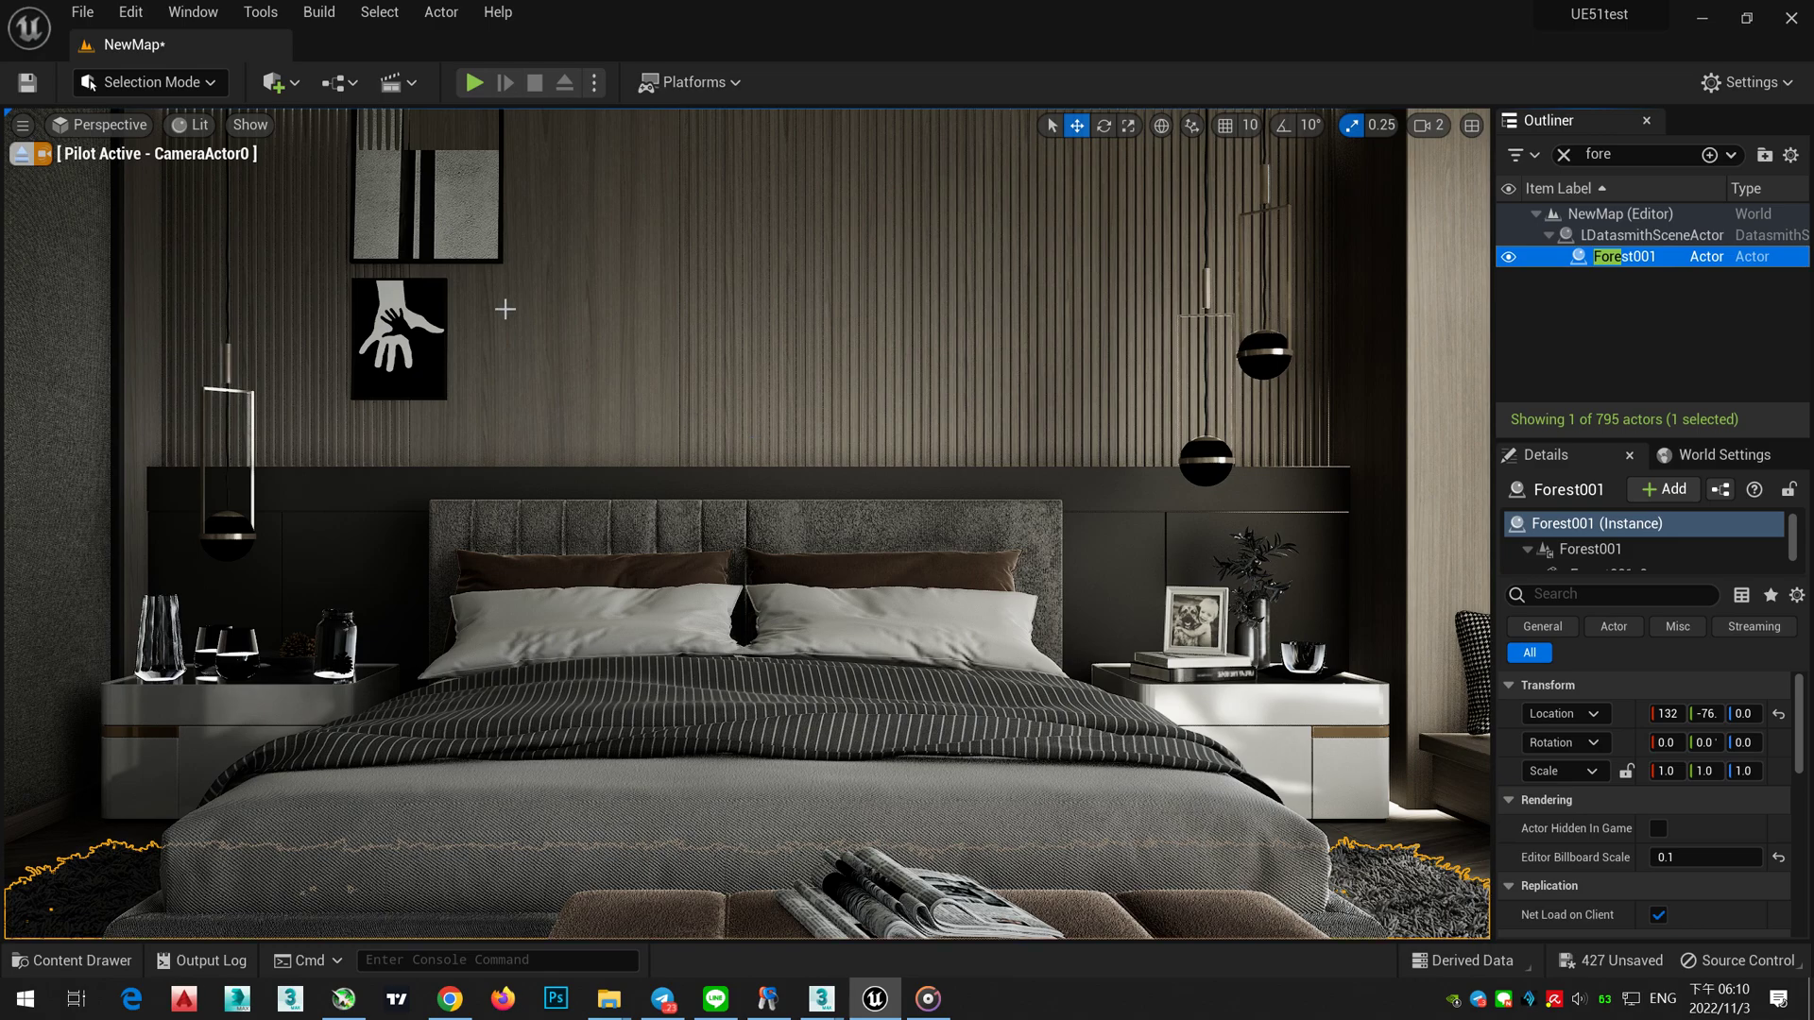
Step: Look through CineCameraActor2 and reframe it on the rug around the bench, floor pillow and window
click(99, 123)
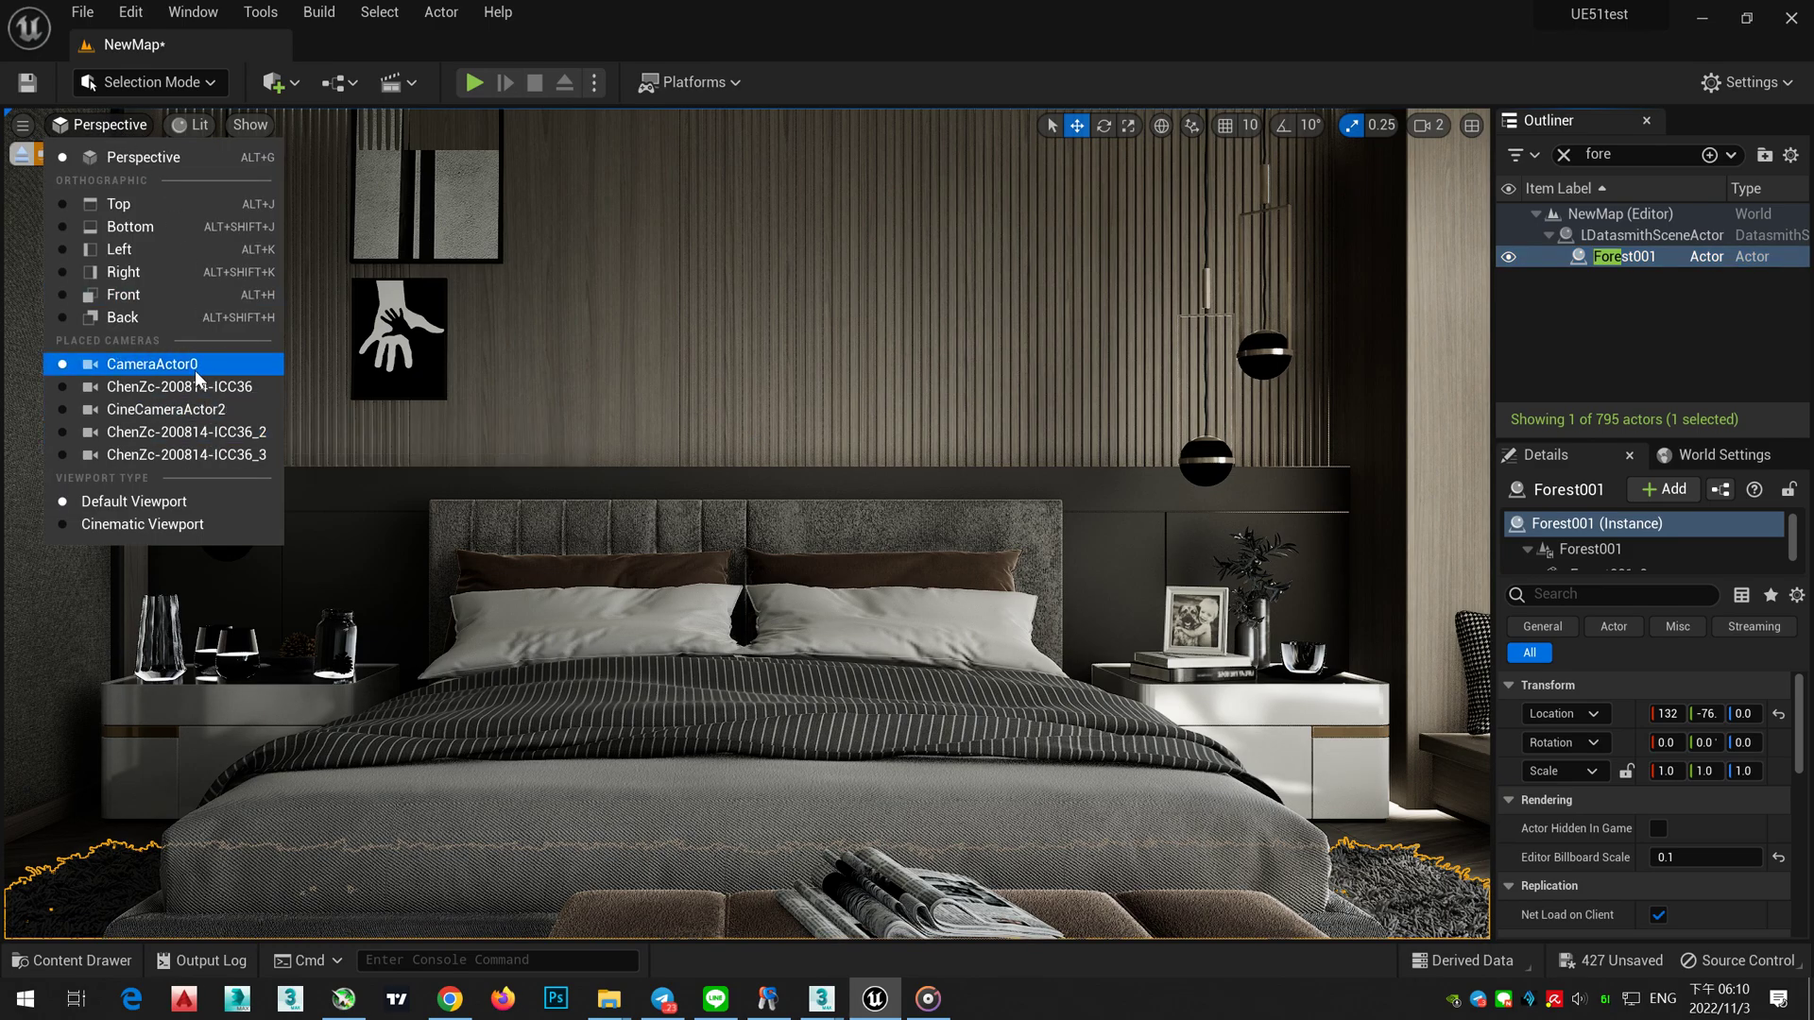
click(197, 412)
click(987, 529)
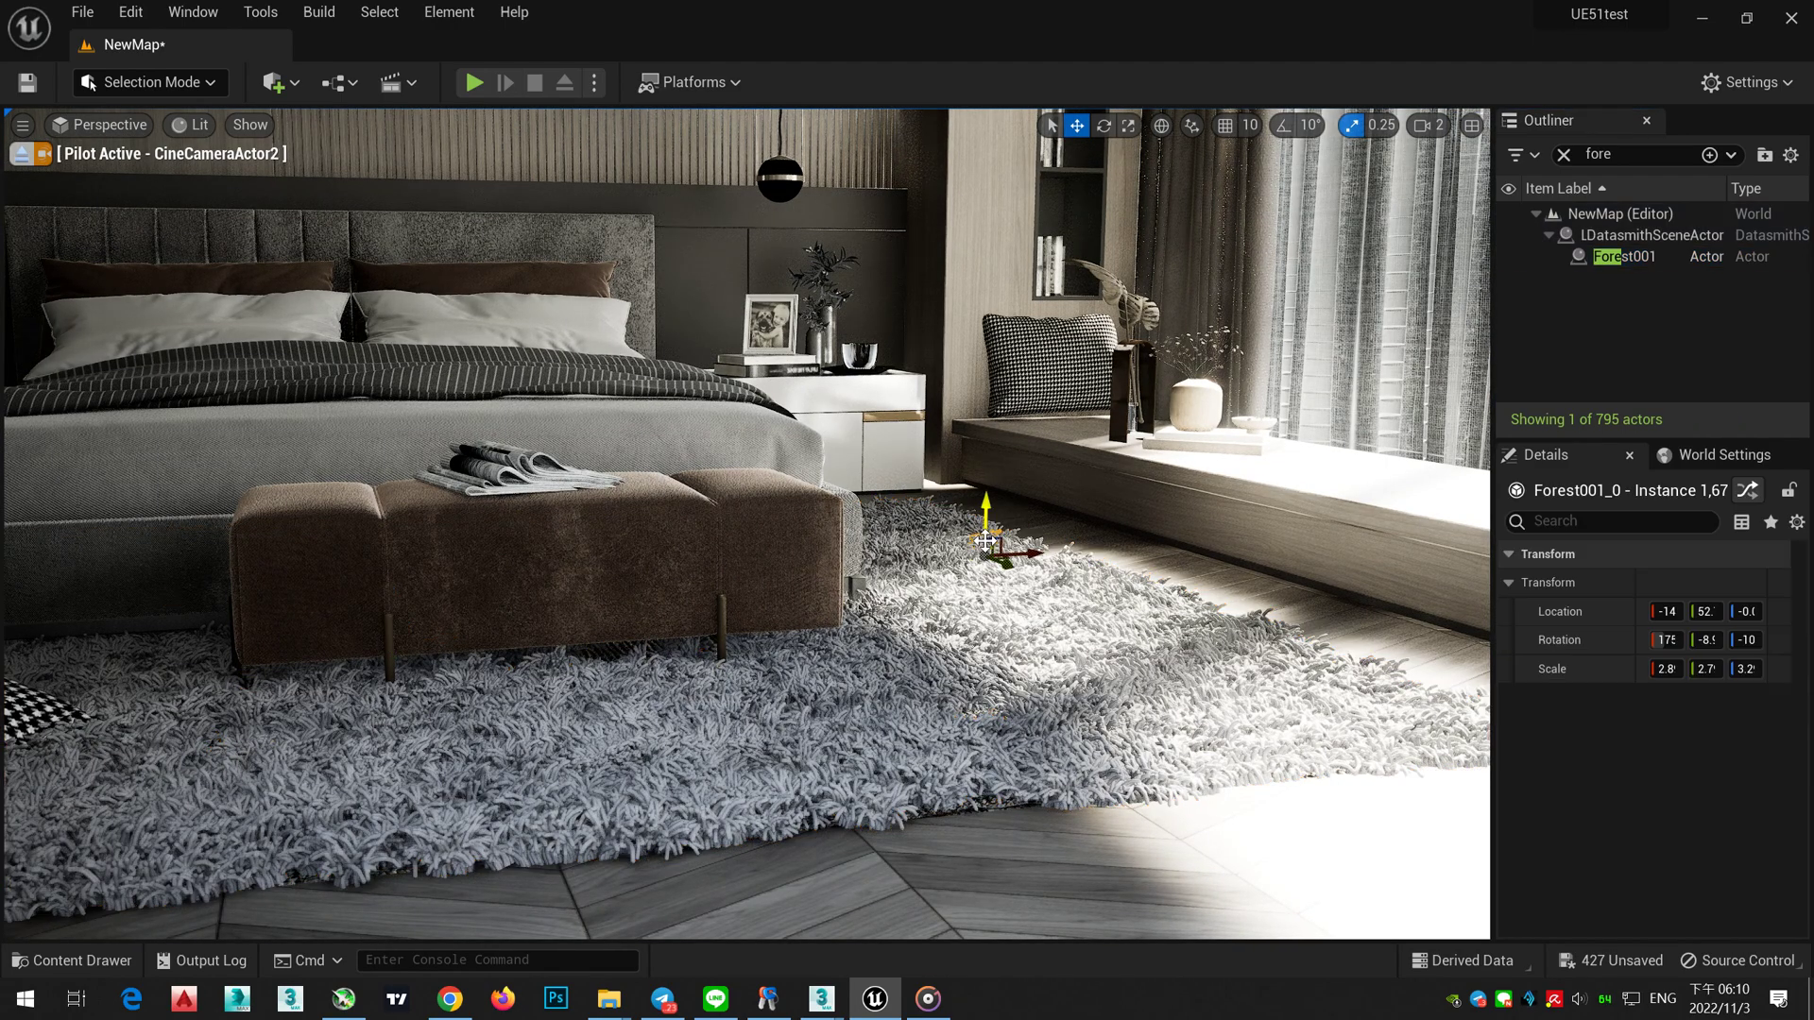
key(Escape)
right_drag(775, 582, 813, 654)
key(s)
right_drag(956, 612, 824, 565)
key(w)
key(w)
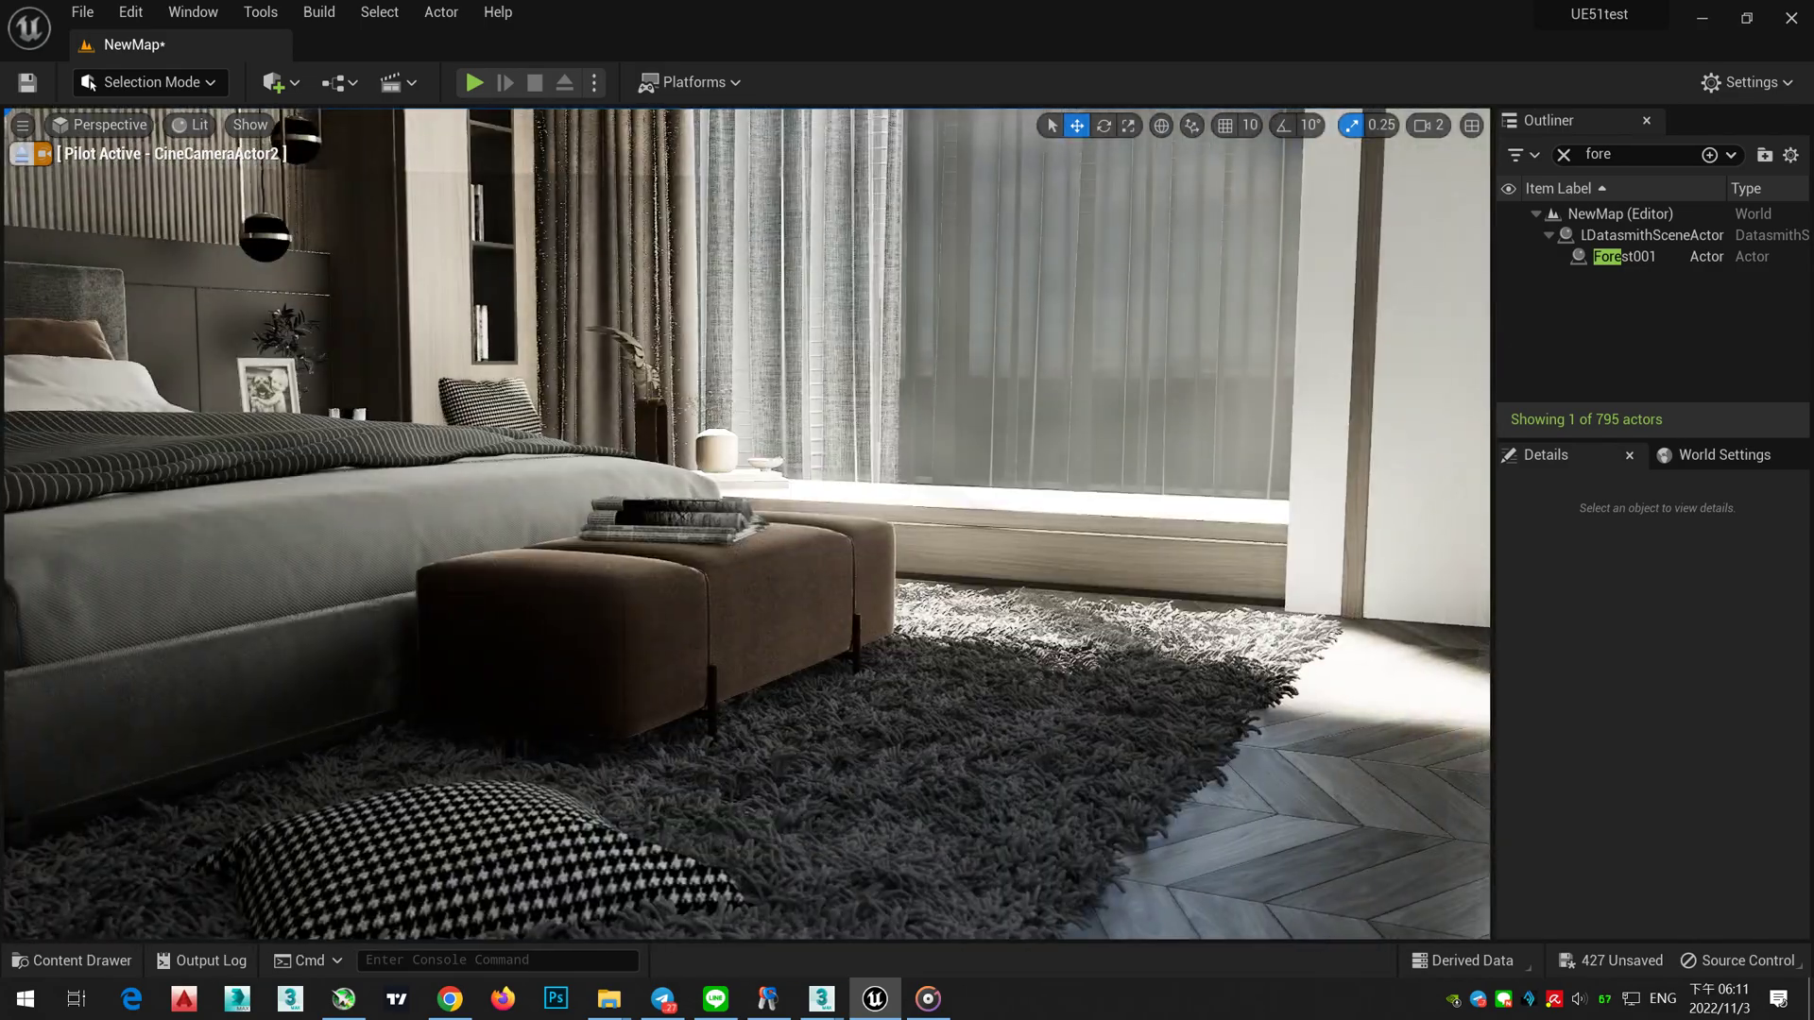
Step: Switch to 3ds Max and load the Rug 6 preset from the Forest library into Forest001, rescaling it to the system units
mouse_move(821, 998)
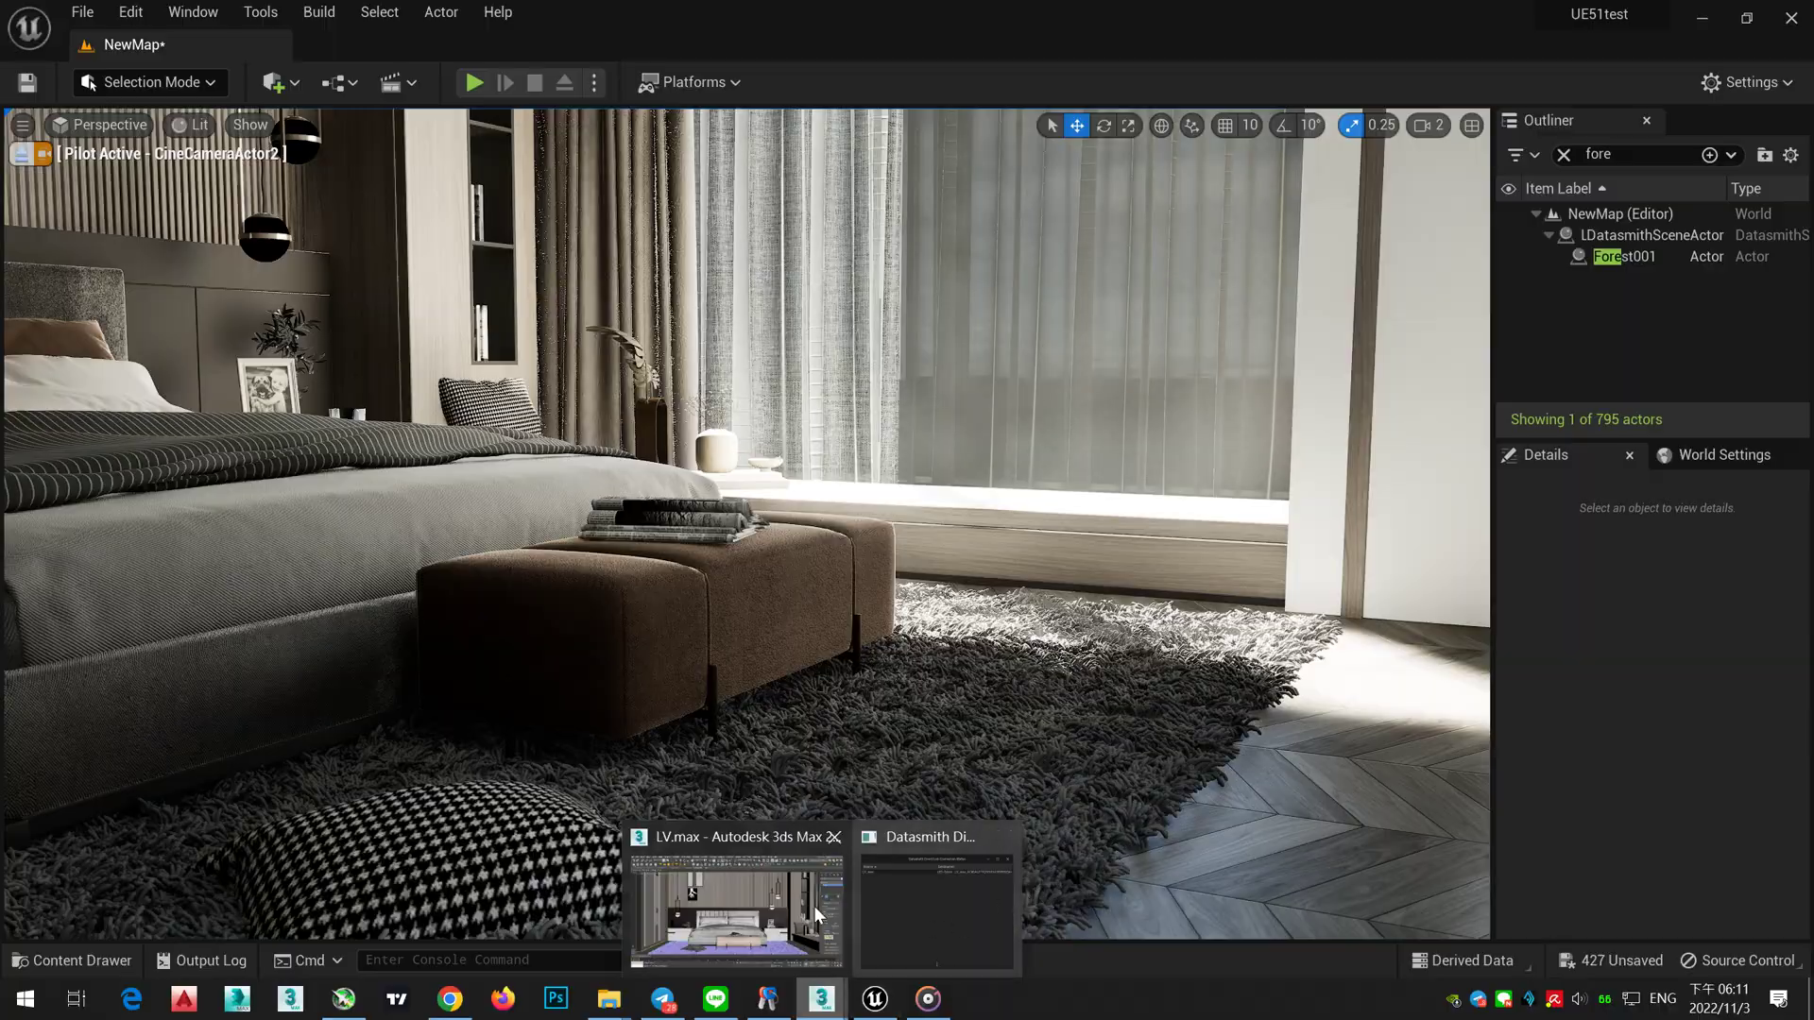
click(814, 906)
scroll(1769, 608, down, 3)
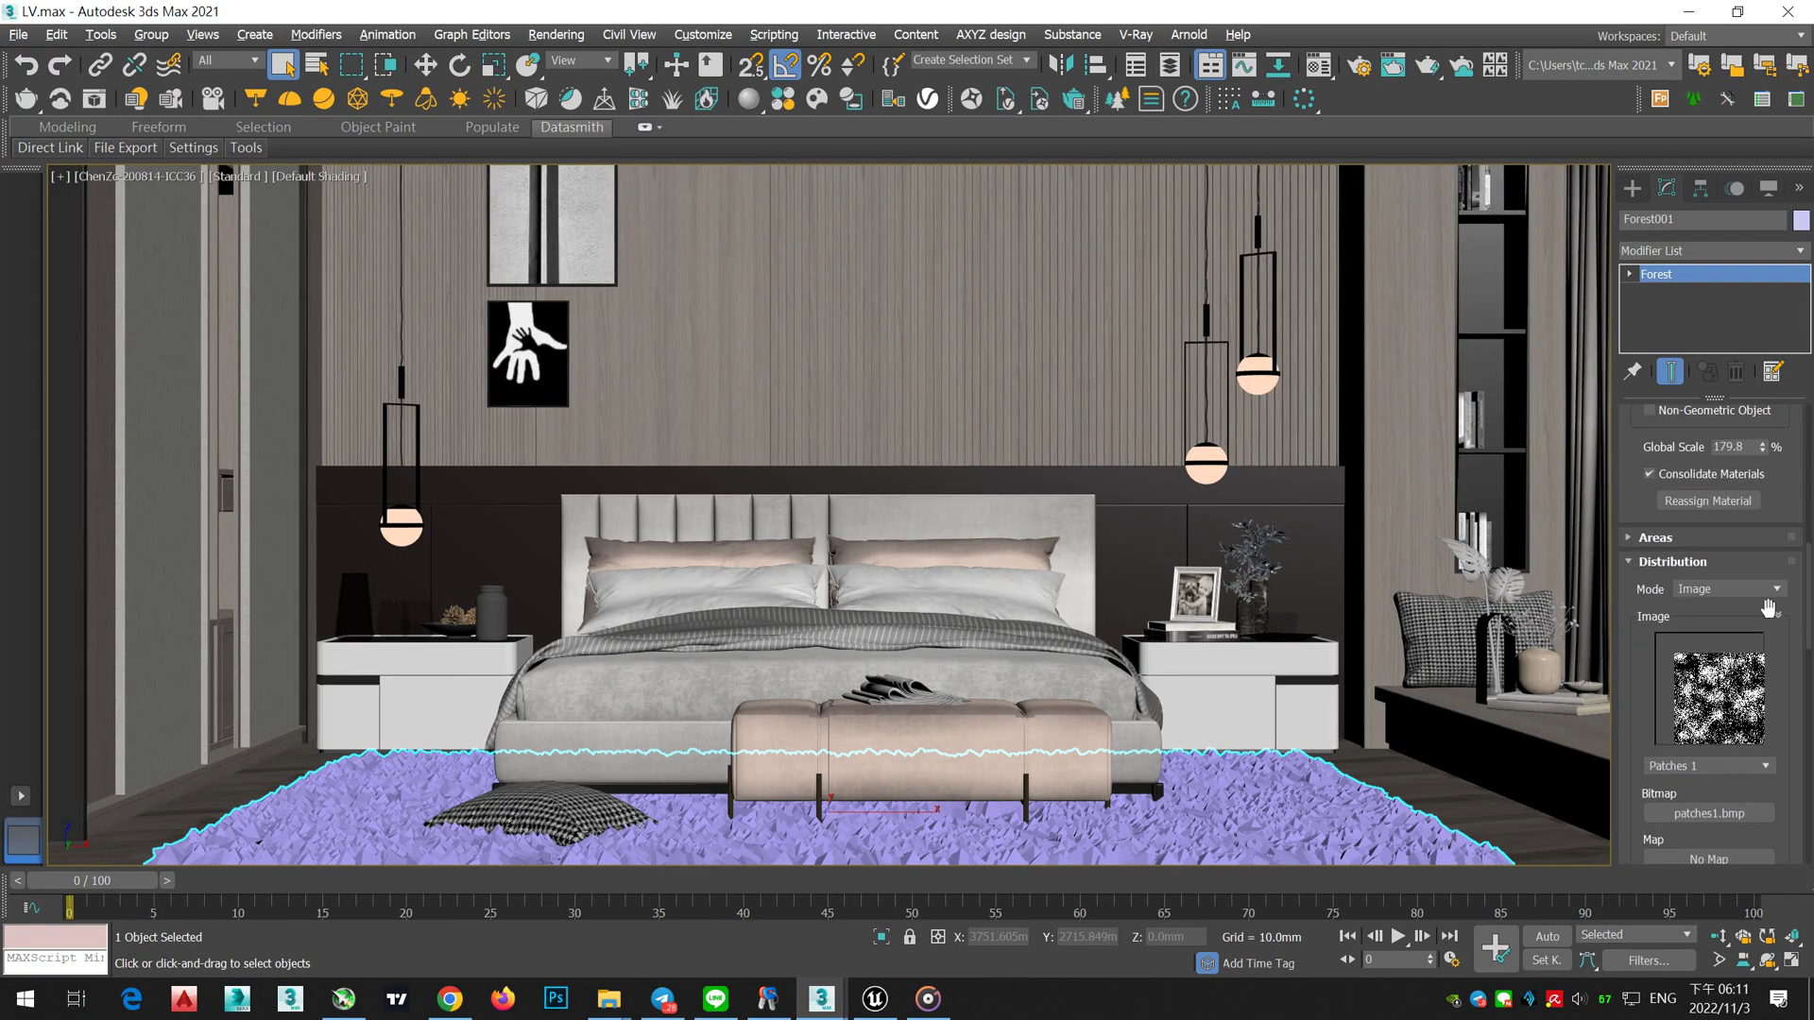
scroll(1776, 560, up, 3)
scroll(1785, 442, up, 3)
click(1740, 626)
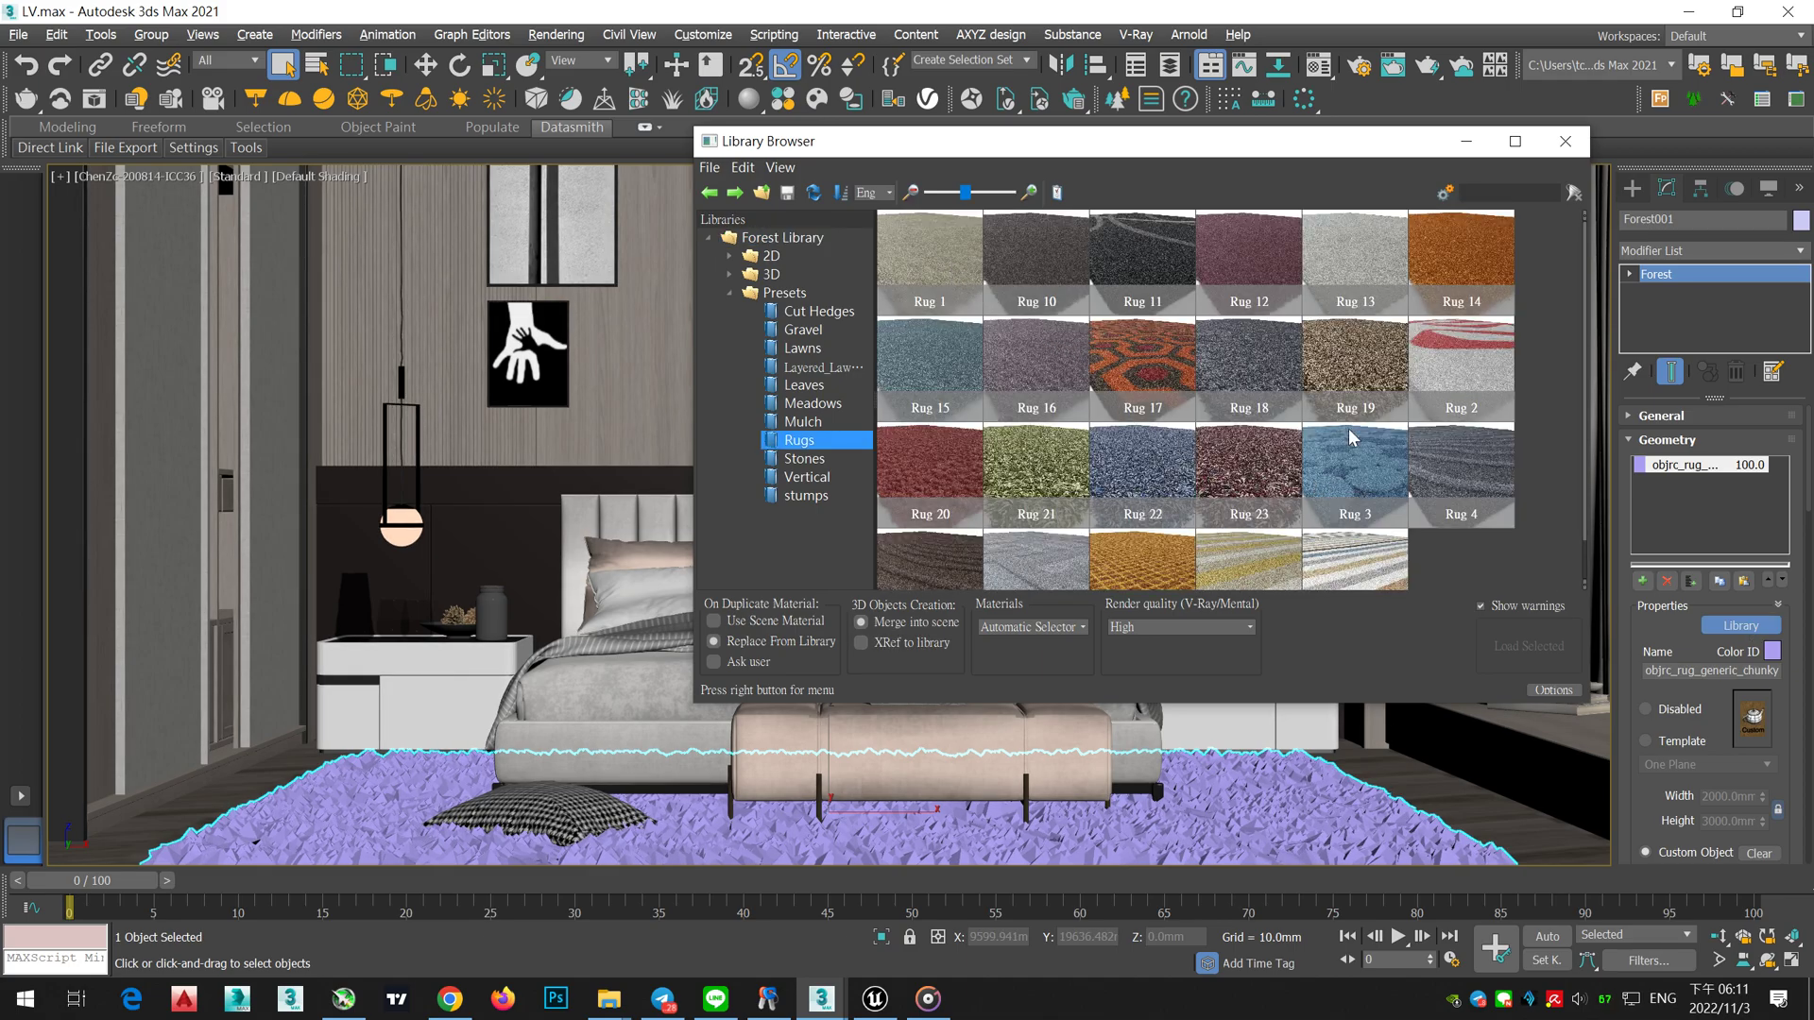
click(1375, 553)
click(1044, 517)
double_click(1044, 517)
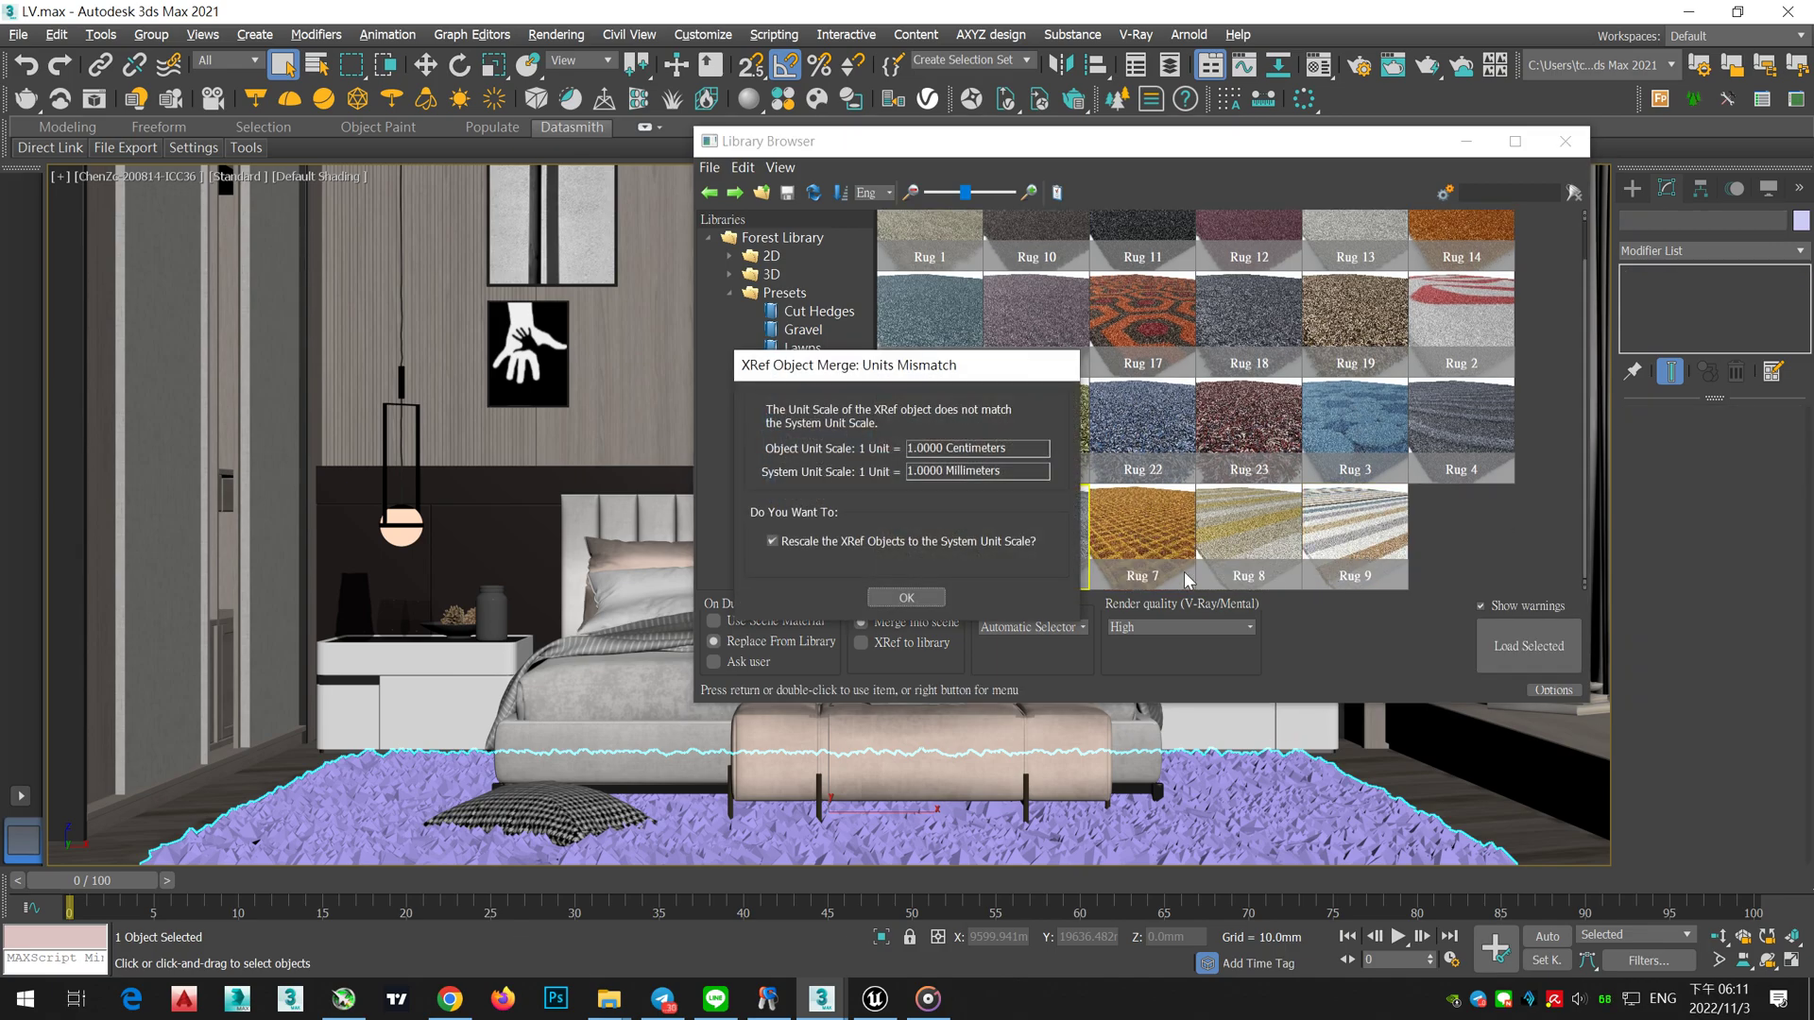
click(909, 597)
click(918, 598)
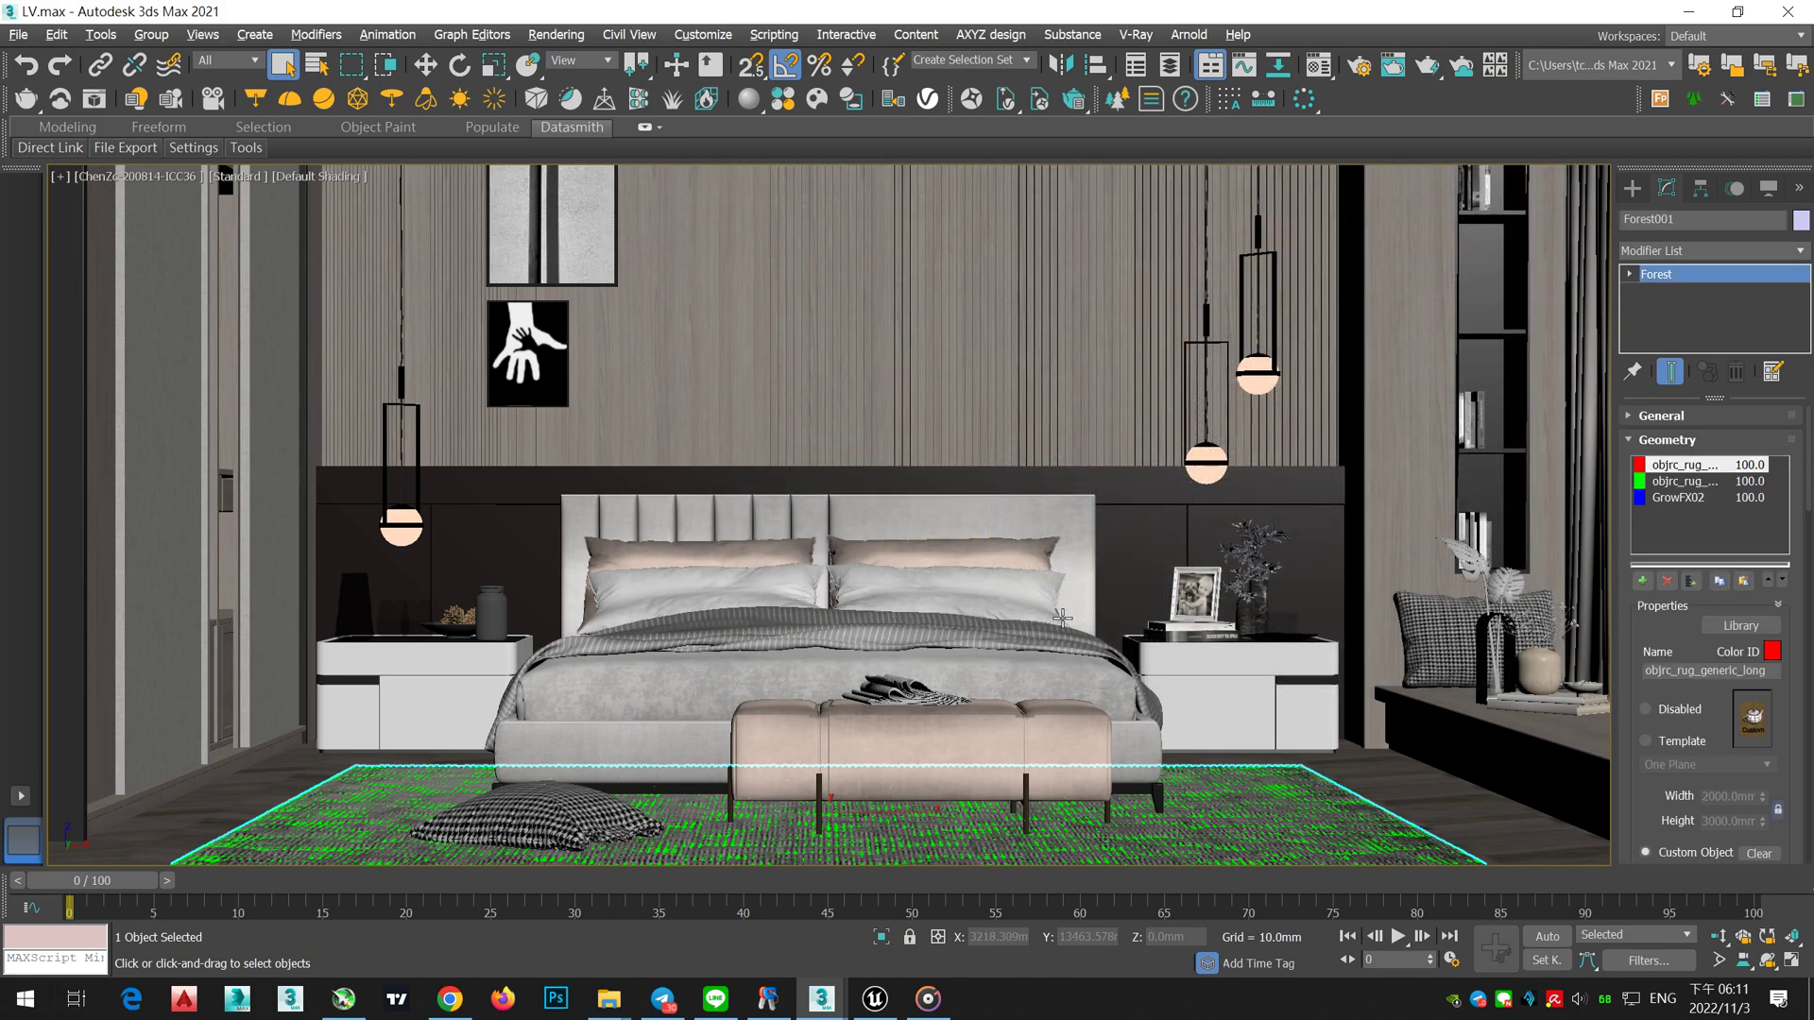
Step: Set the rug's distribution image to Streaks 1
drag(1691, 645, 1672, 423)
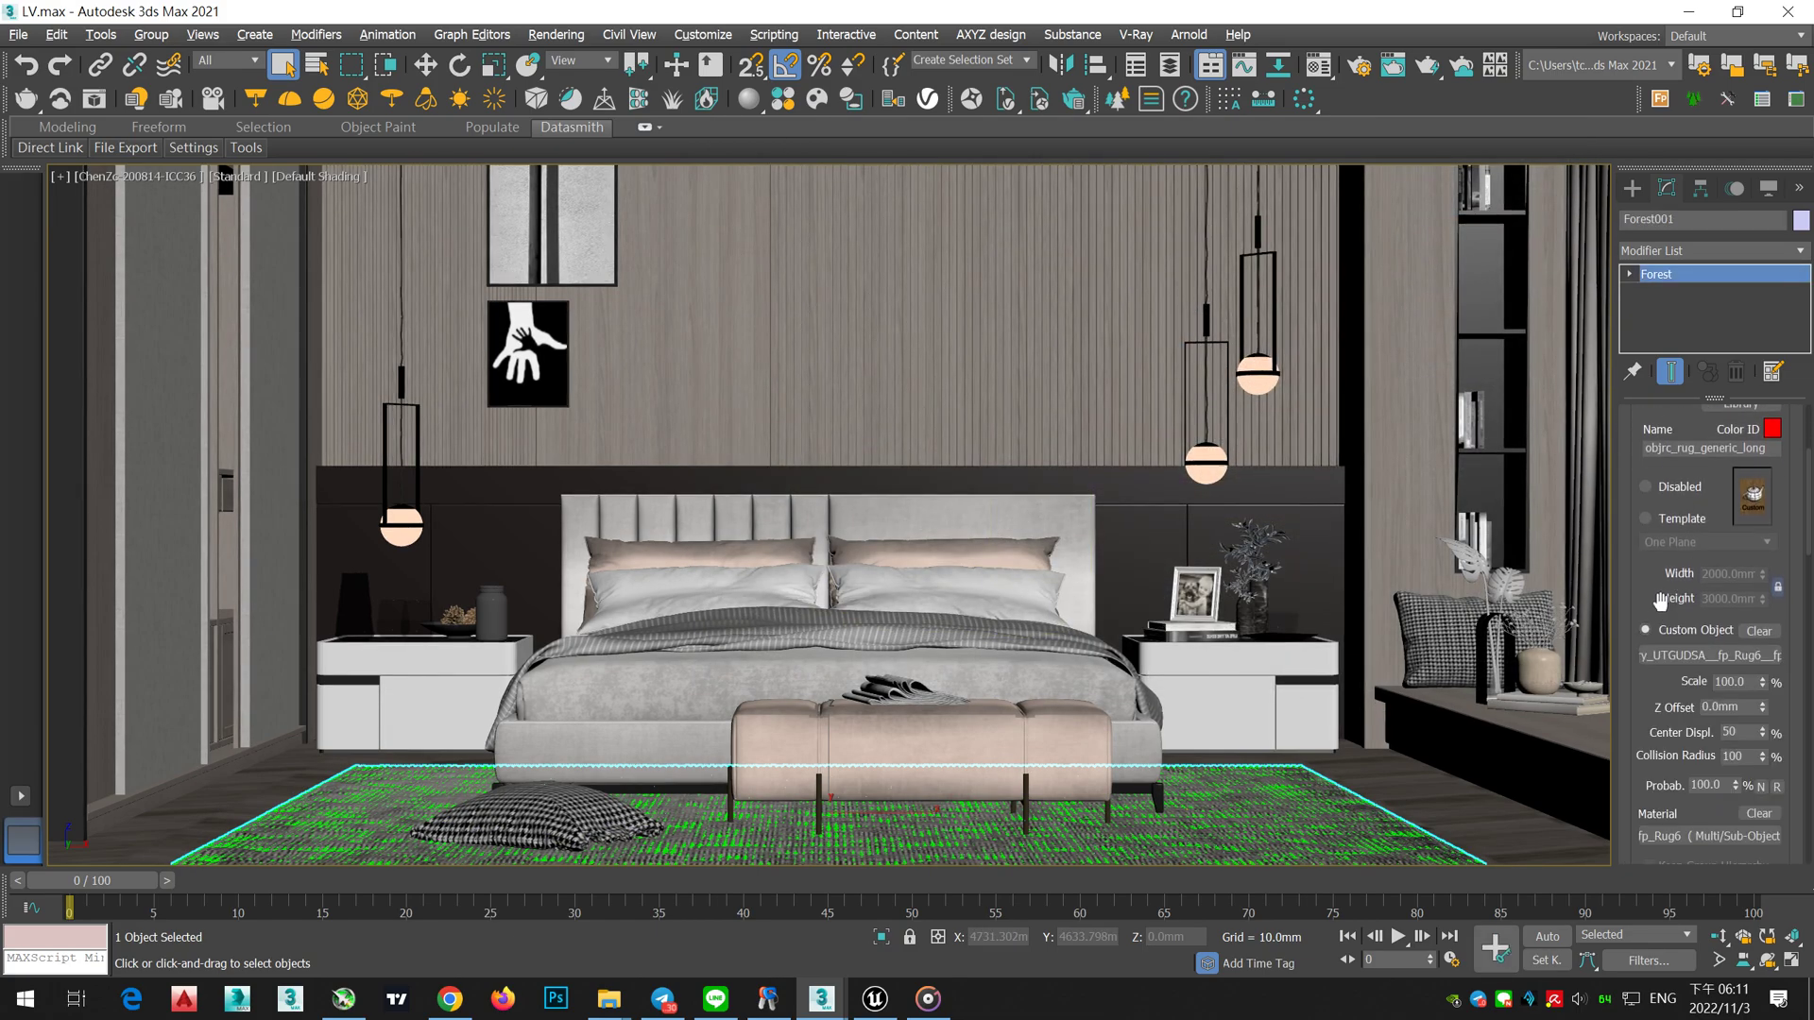
scroll(1663, 614, down, 4)
scroll(1628, 641, down, 7)
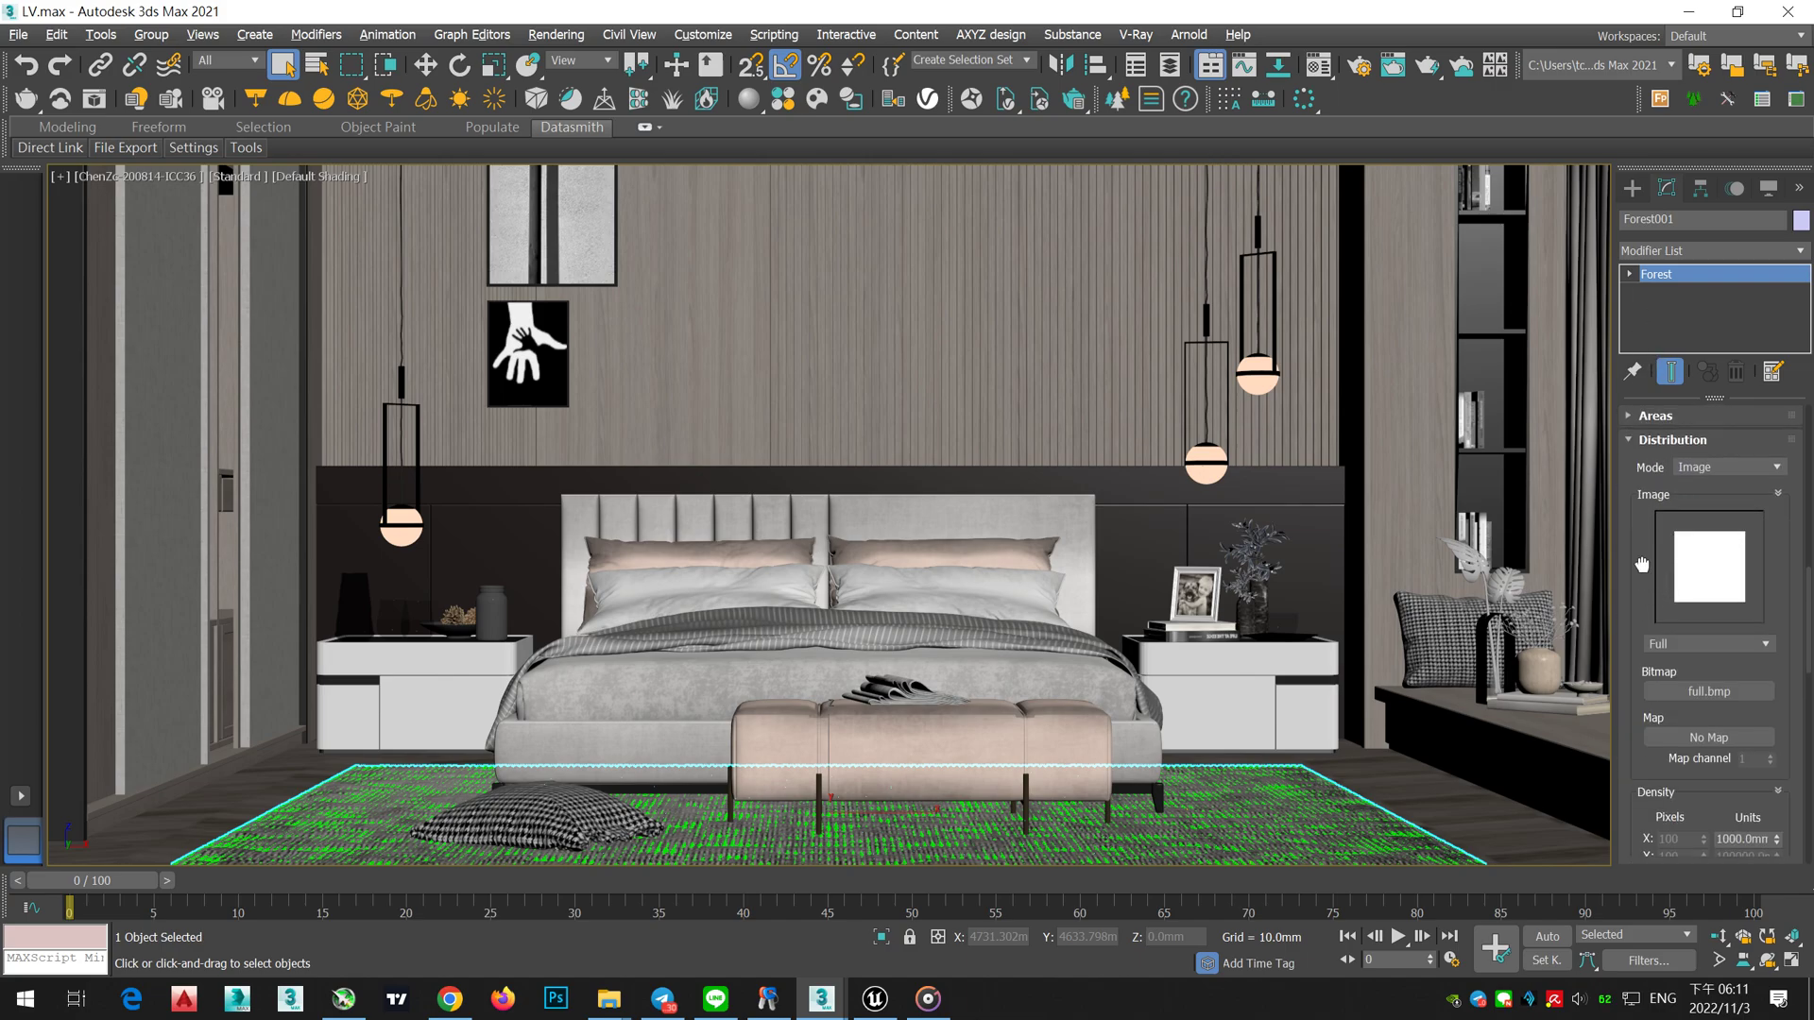
click(1743, 542)
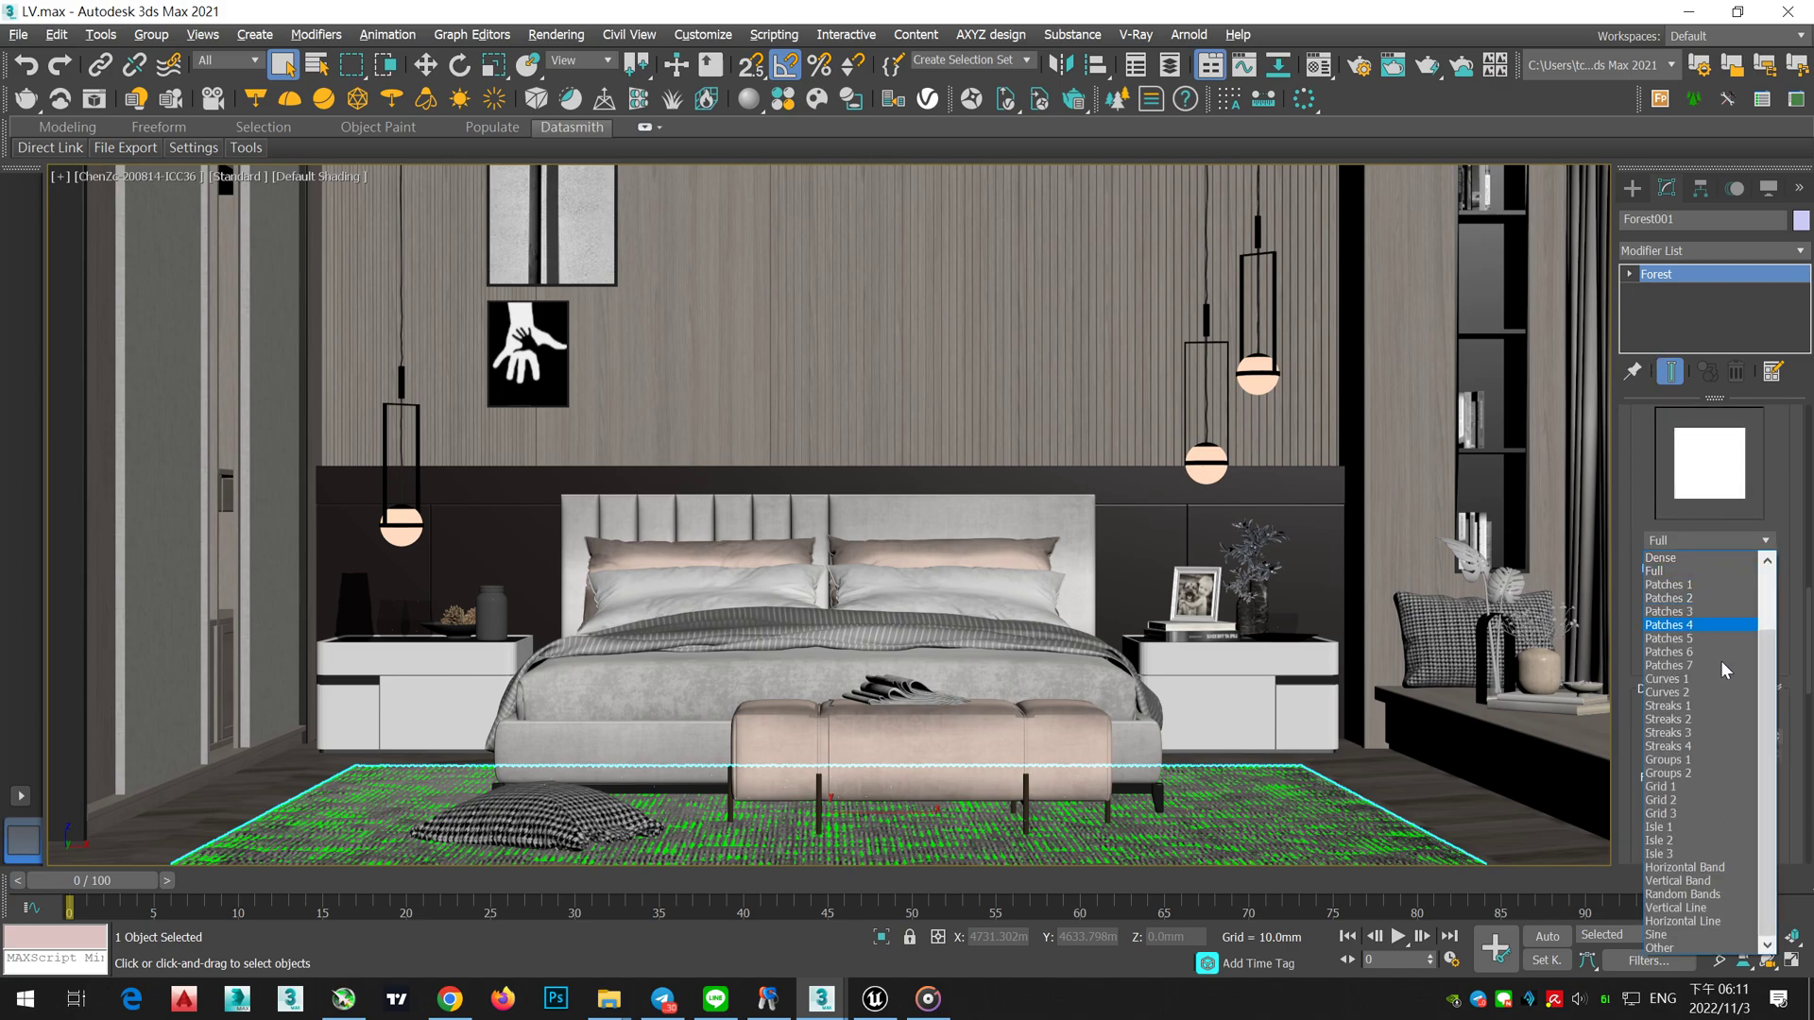
click(1717, 709)
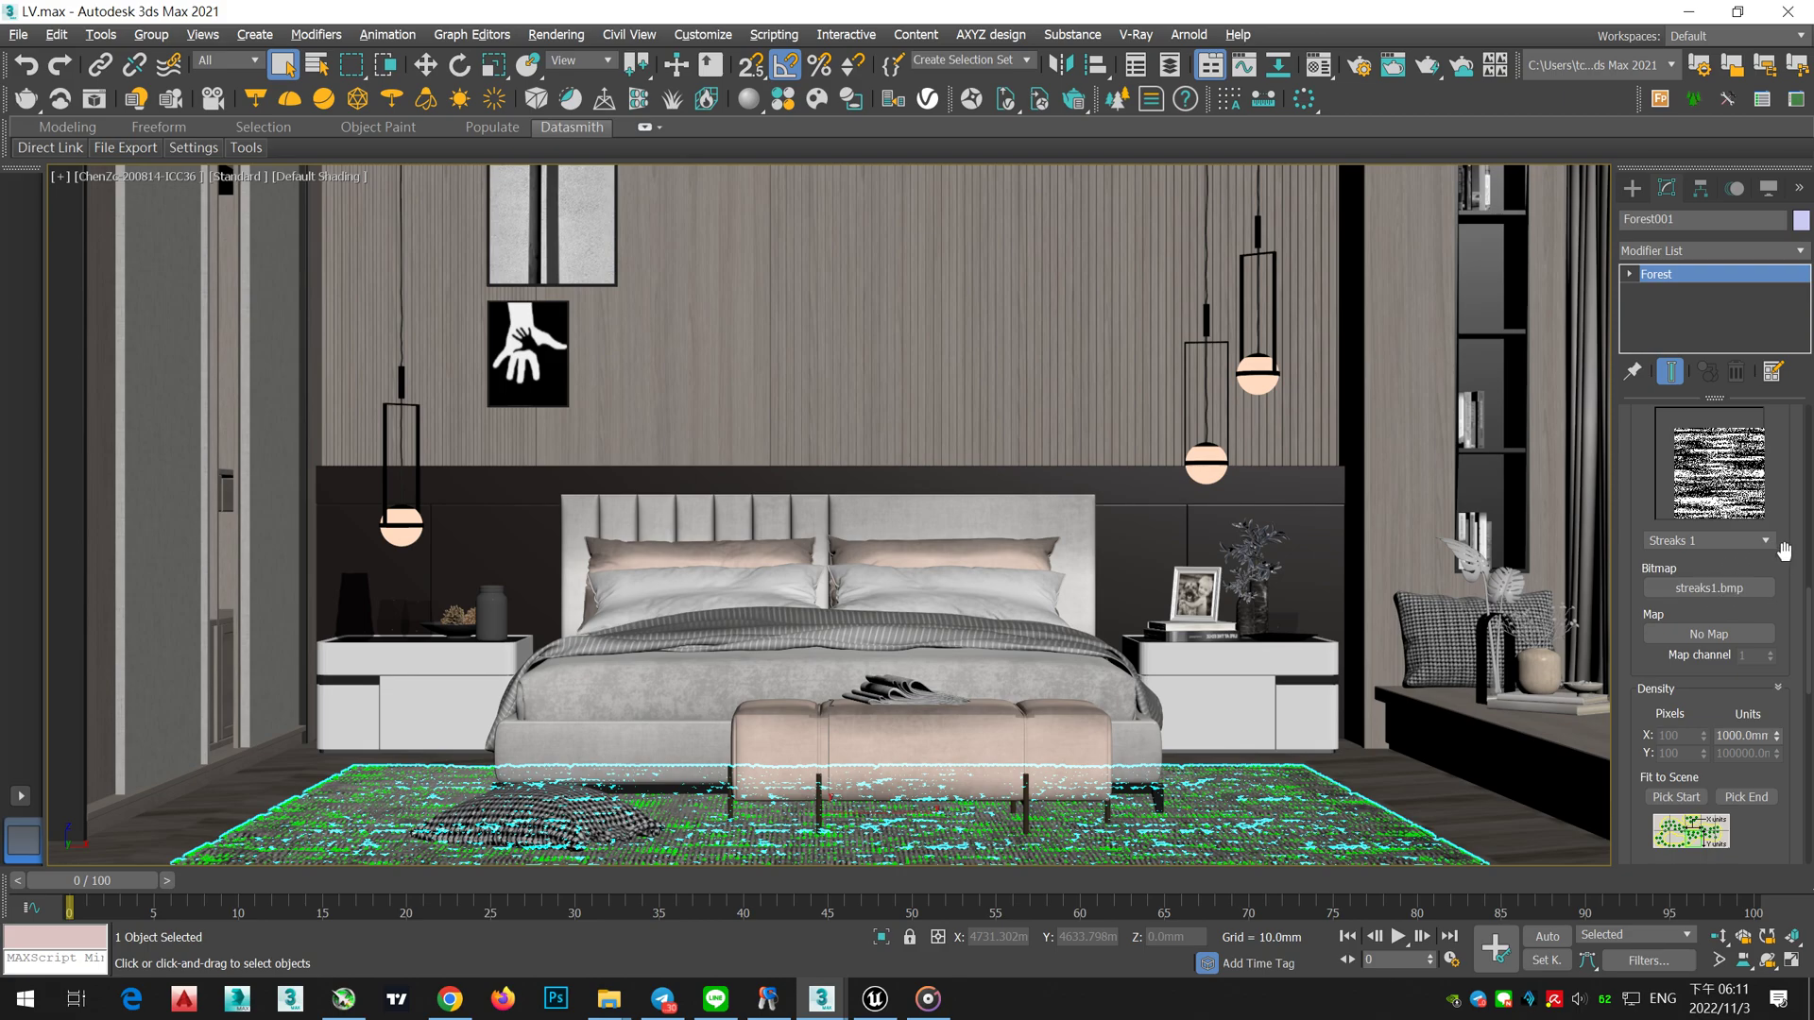
Step: Try rug density units of 190, 2000 and 3000 mm, and set the value back to 1000 mm
scroll(1781, 615, down, 3)
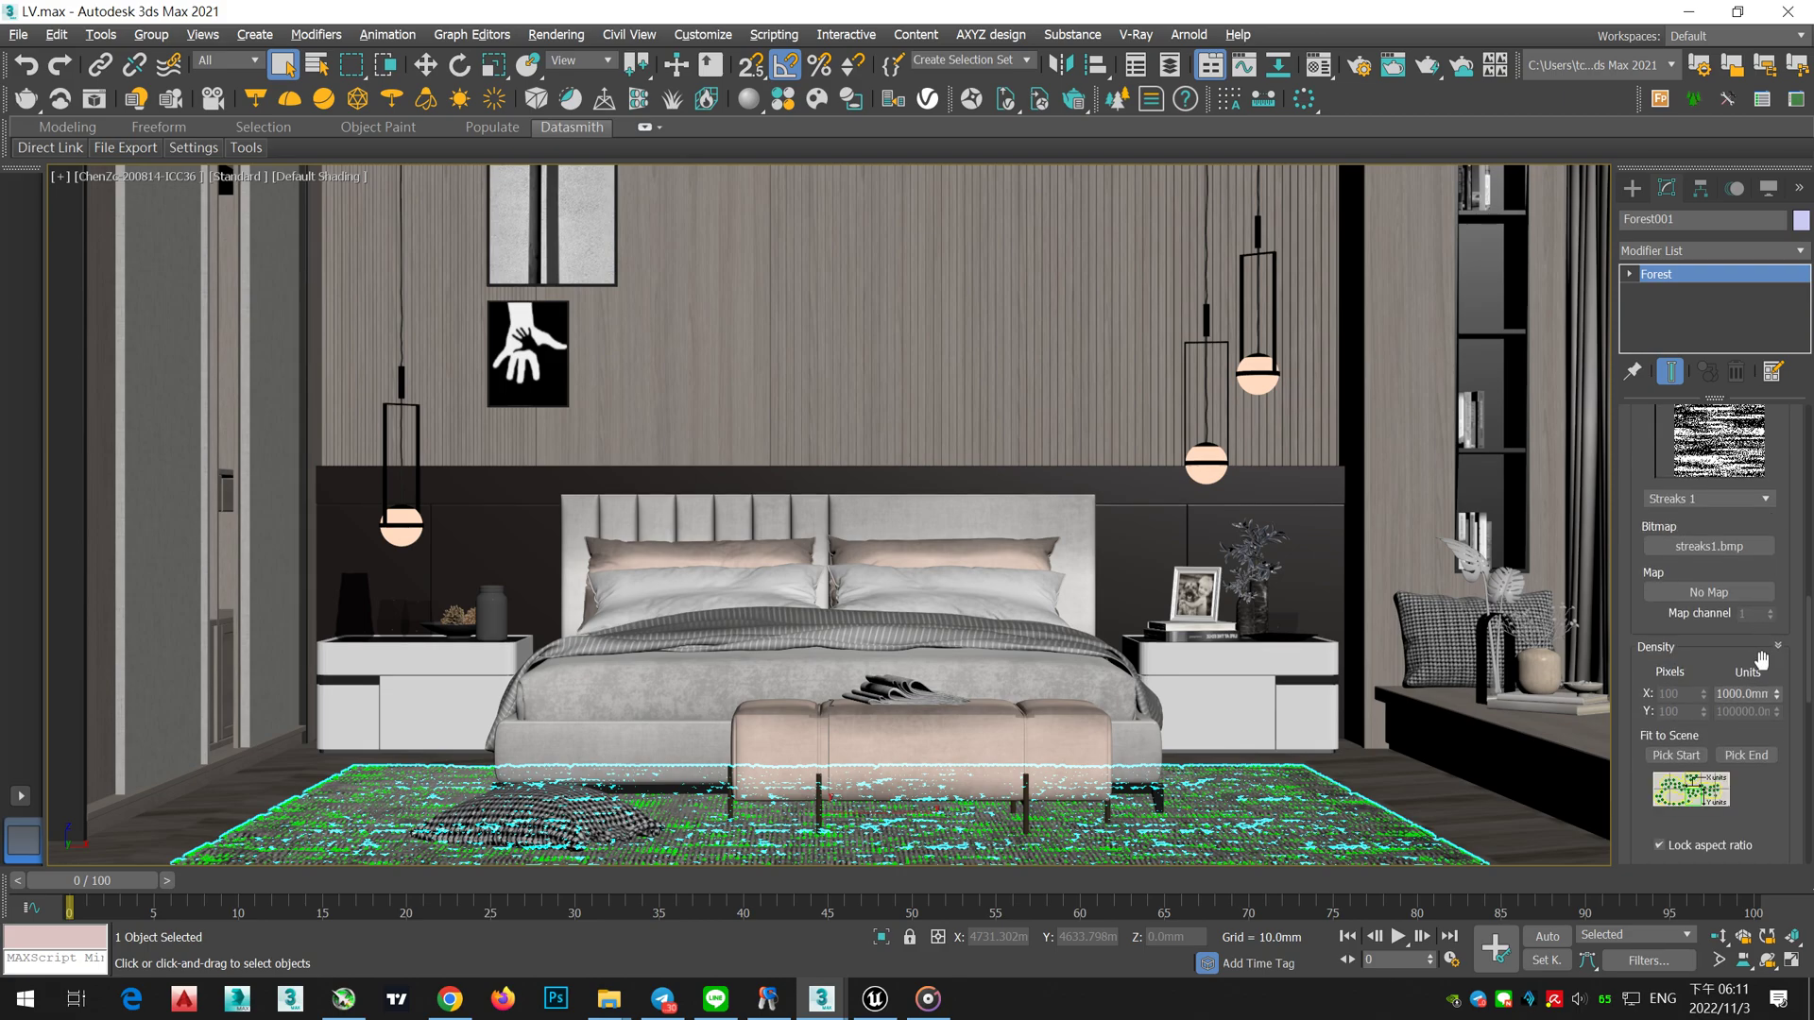
drag(1778, 695, 1776, 718)
drag(1775, 732, 1775, 727)
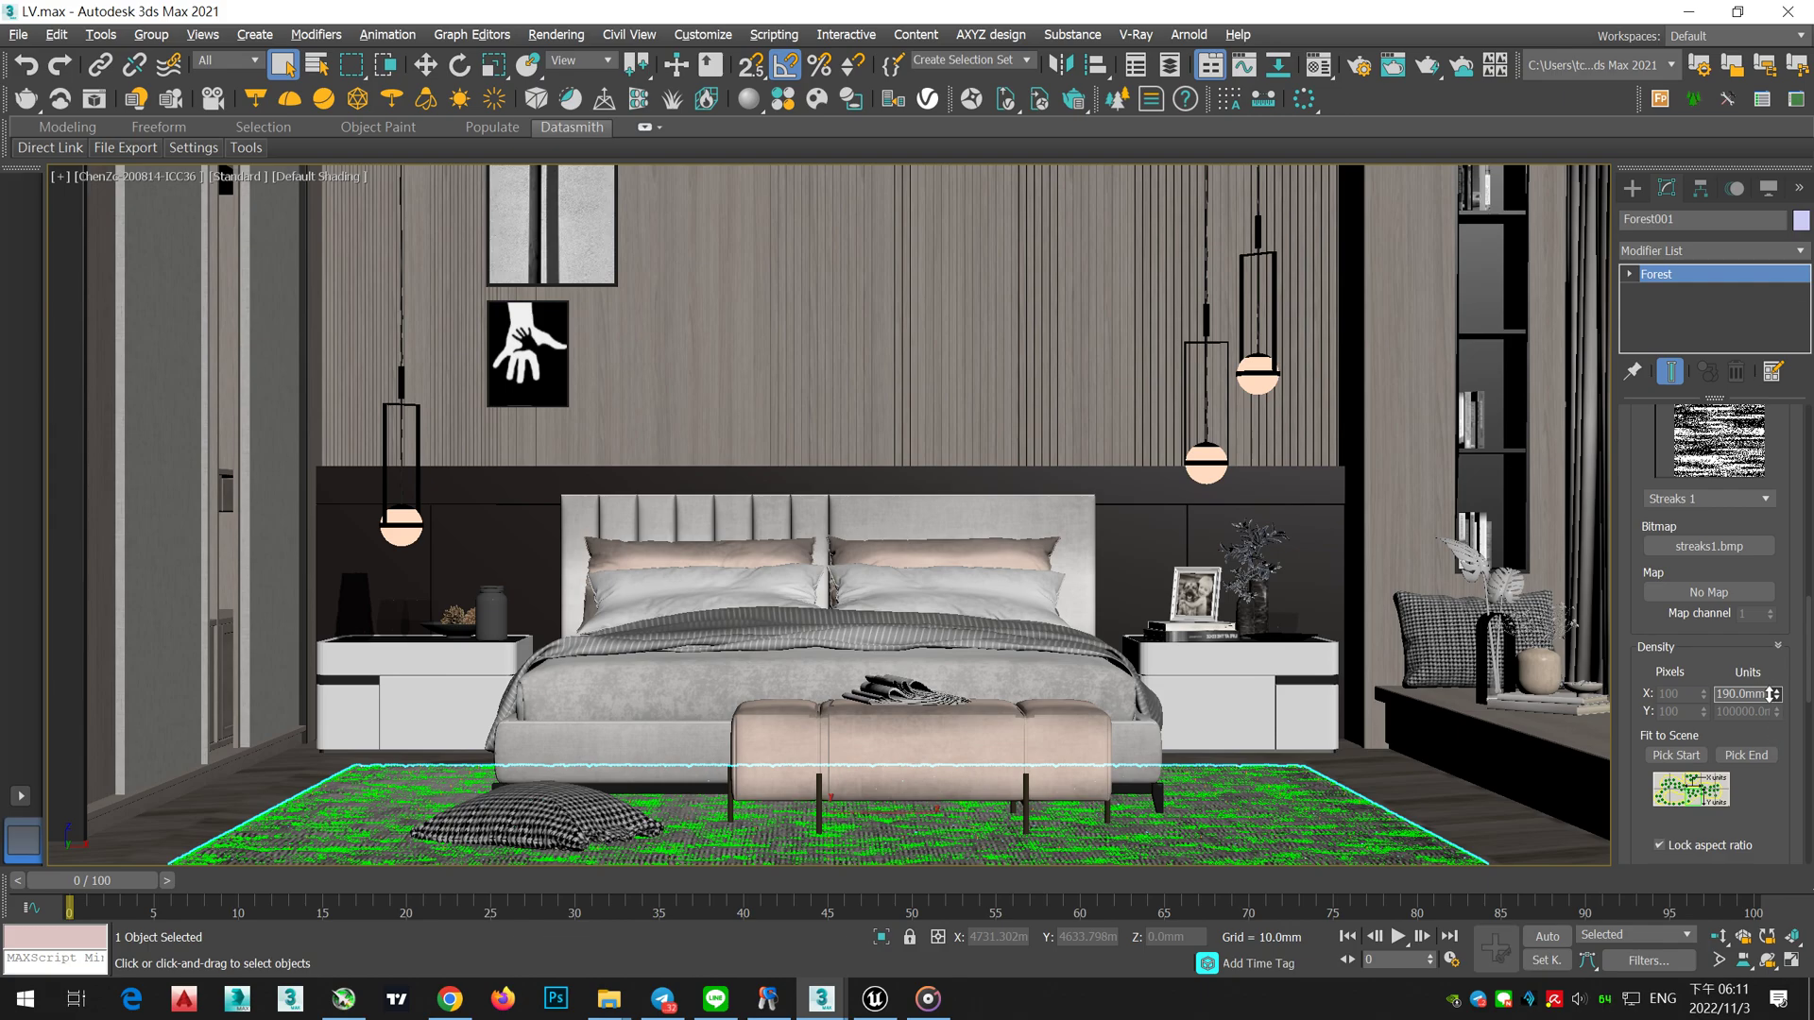
key(Return)
drag(1765, 695, 1709, 696)
text(2000)
key(Return)
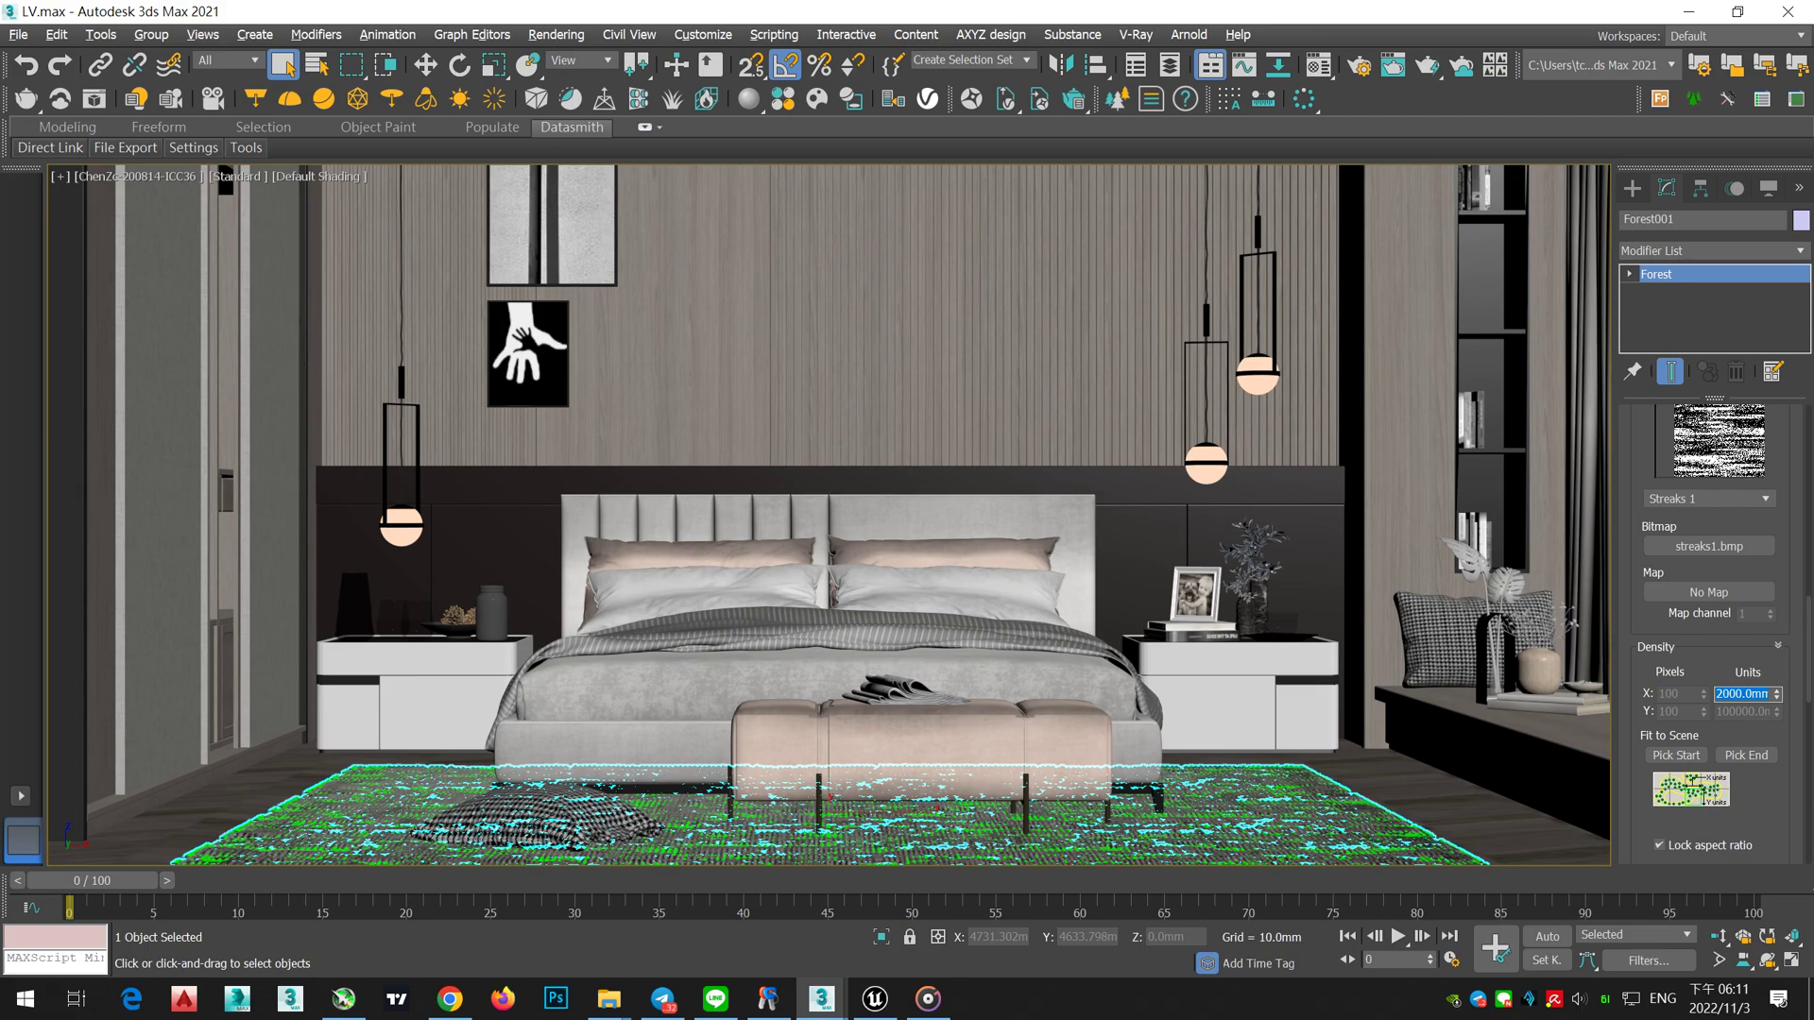
key(Return)
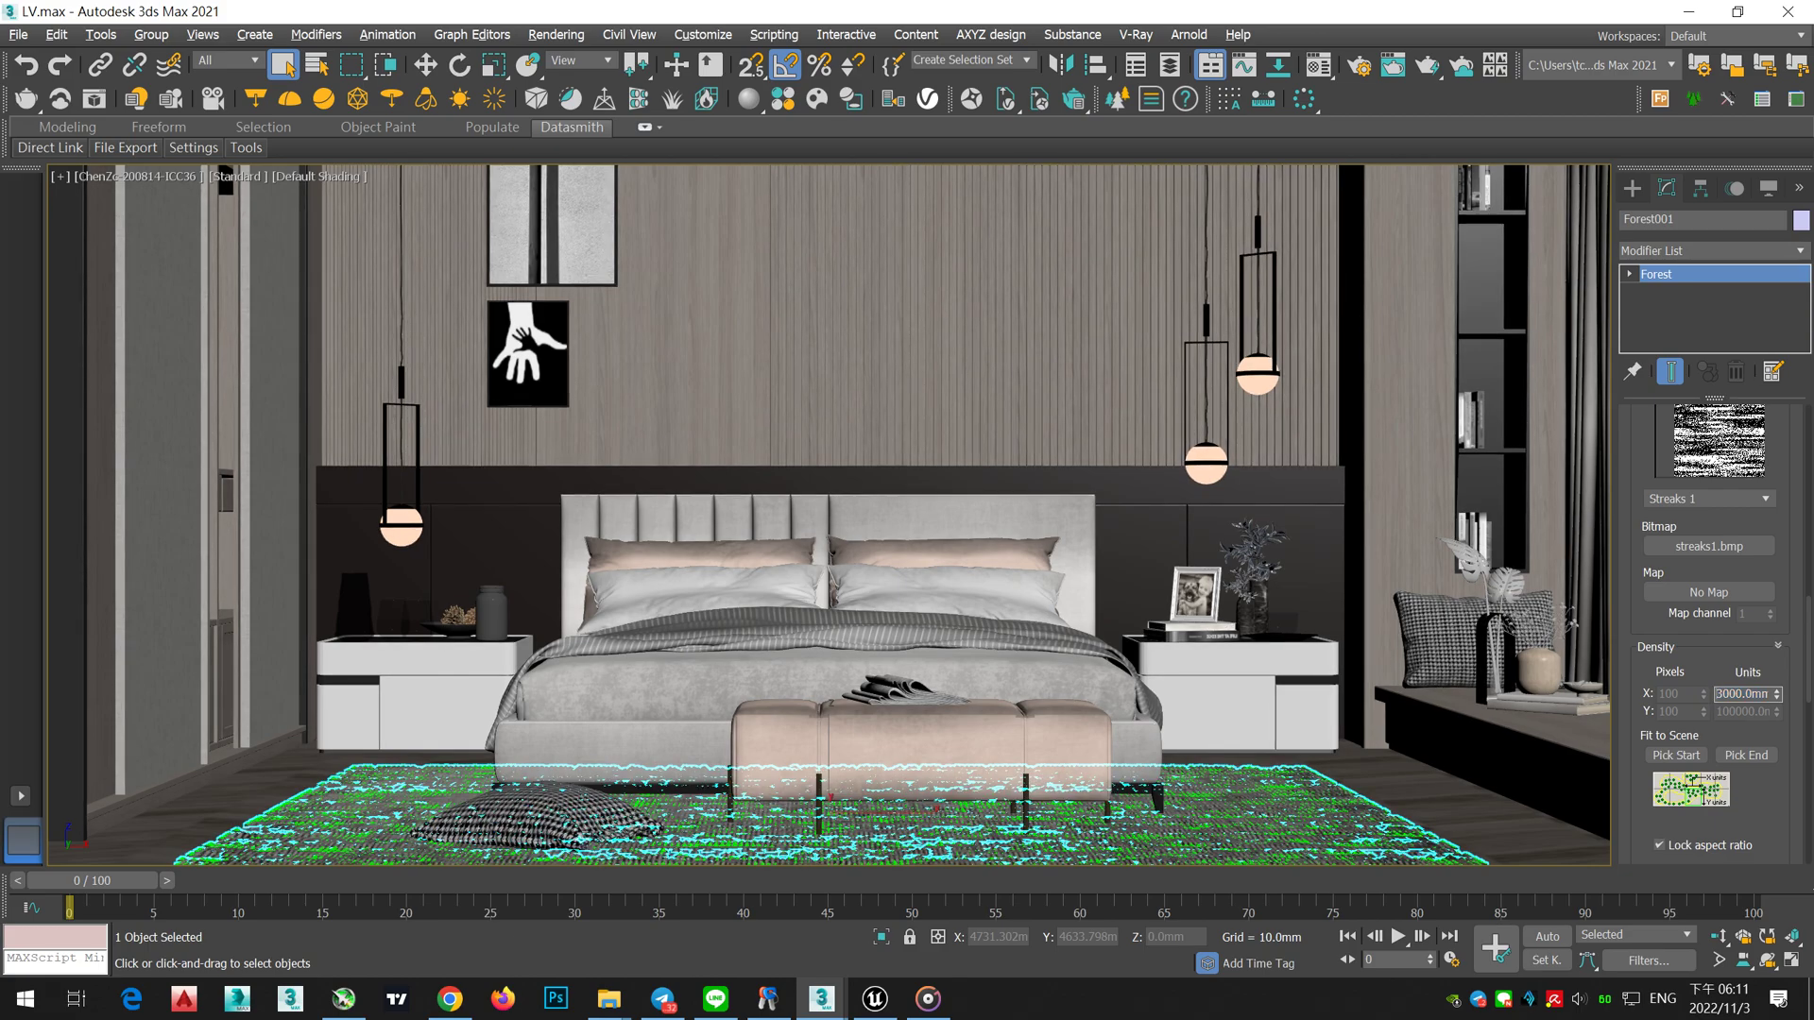
text(1000)
key(Return)
Step: Set the rug geometry's global scale to 200 %
scroll(1786, 564, up, 2)
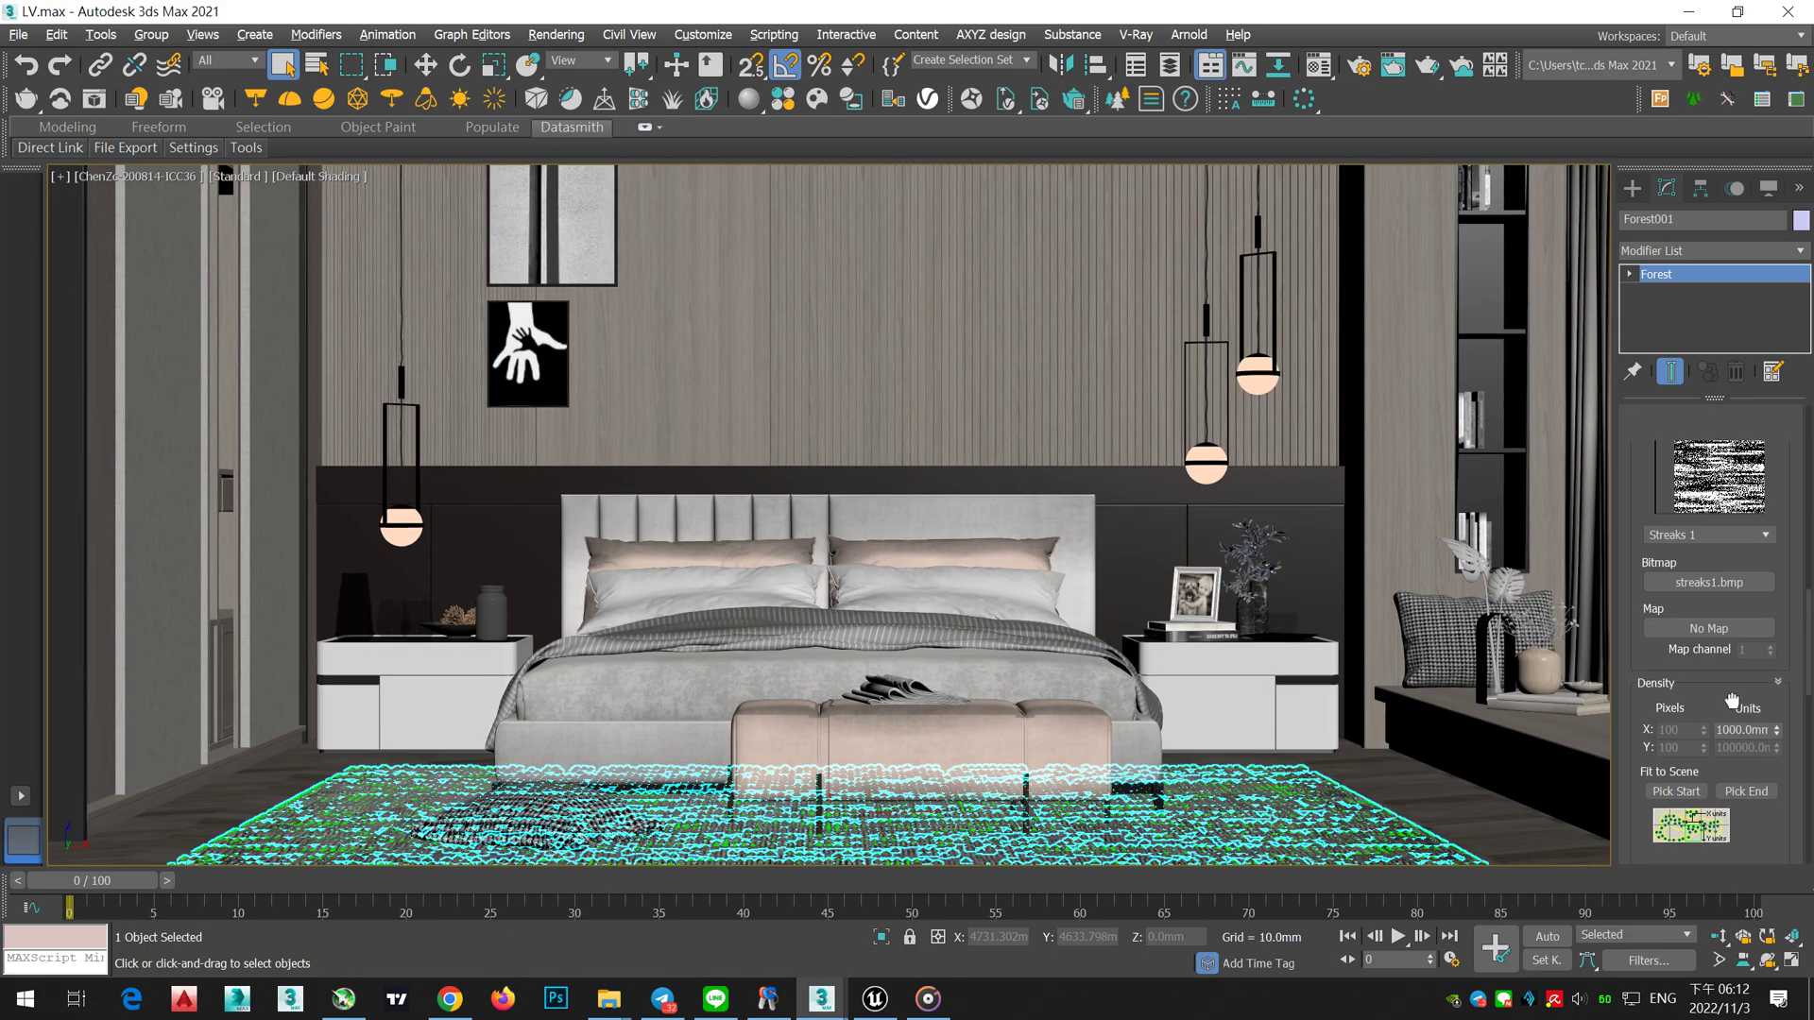
scroll(1786, 564, up, 5)
drag(1762, 538, 1773, 474)
text(200)
key(Return)
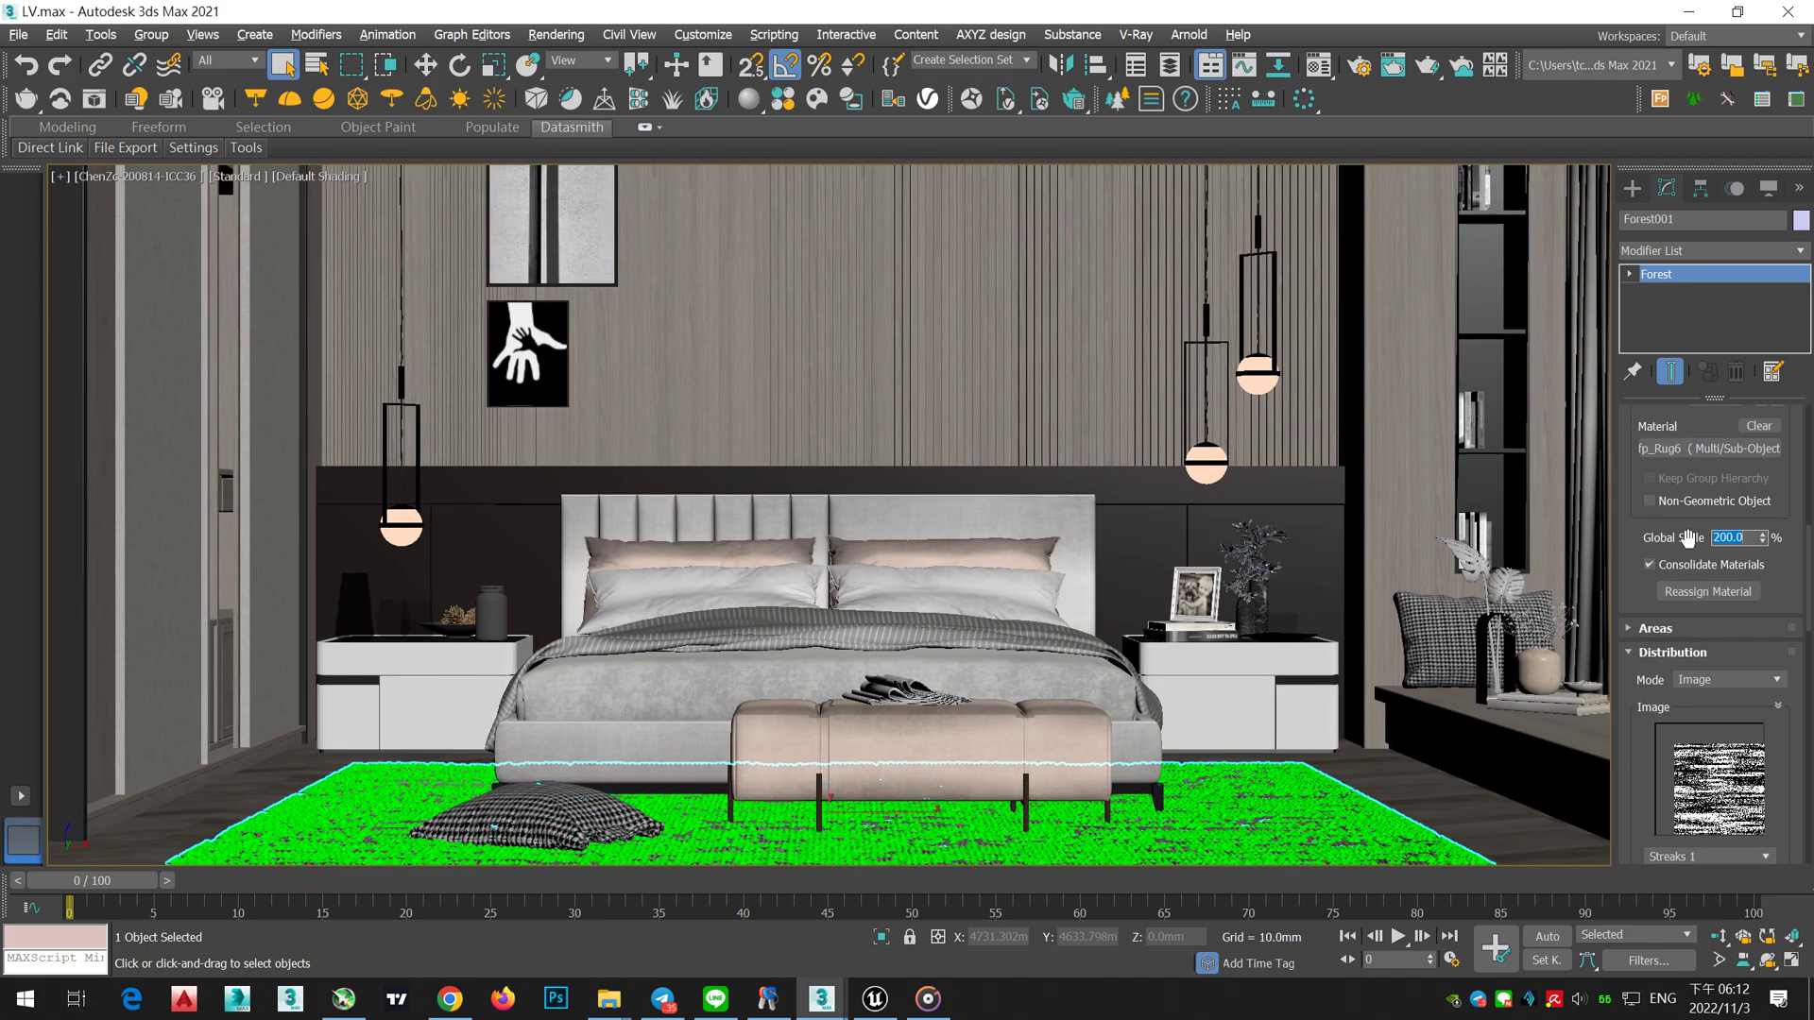
Step: Synchronize the scene through Datasmith Direct Link and switch to Unreal Engine to view the updated rug
click(62, 172)
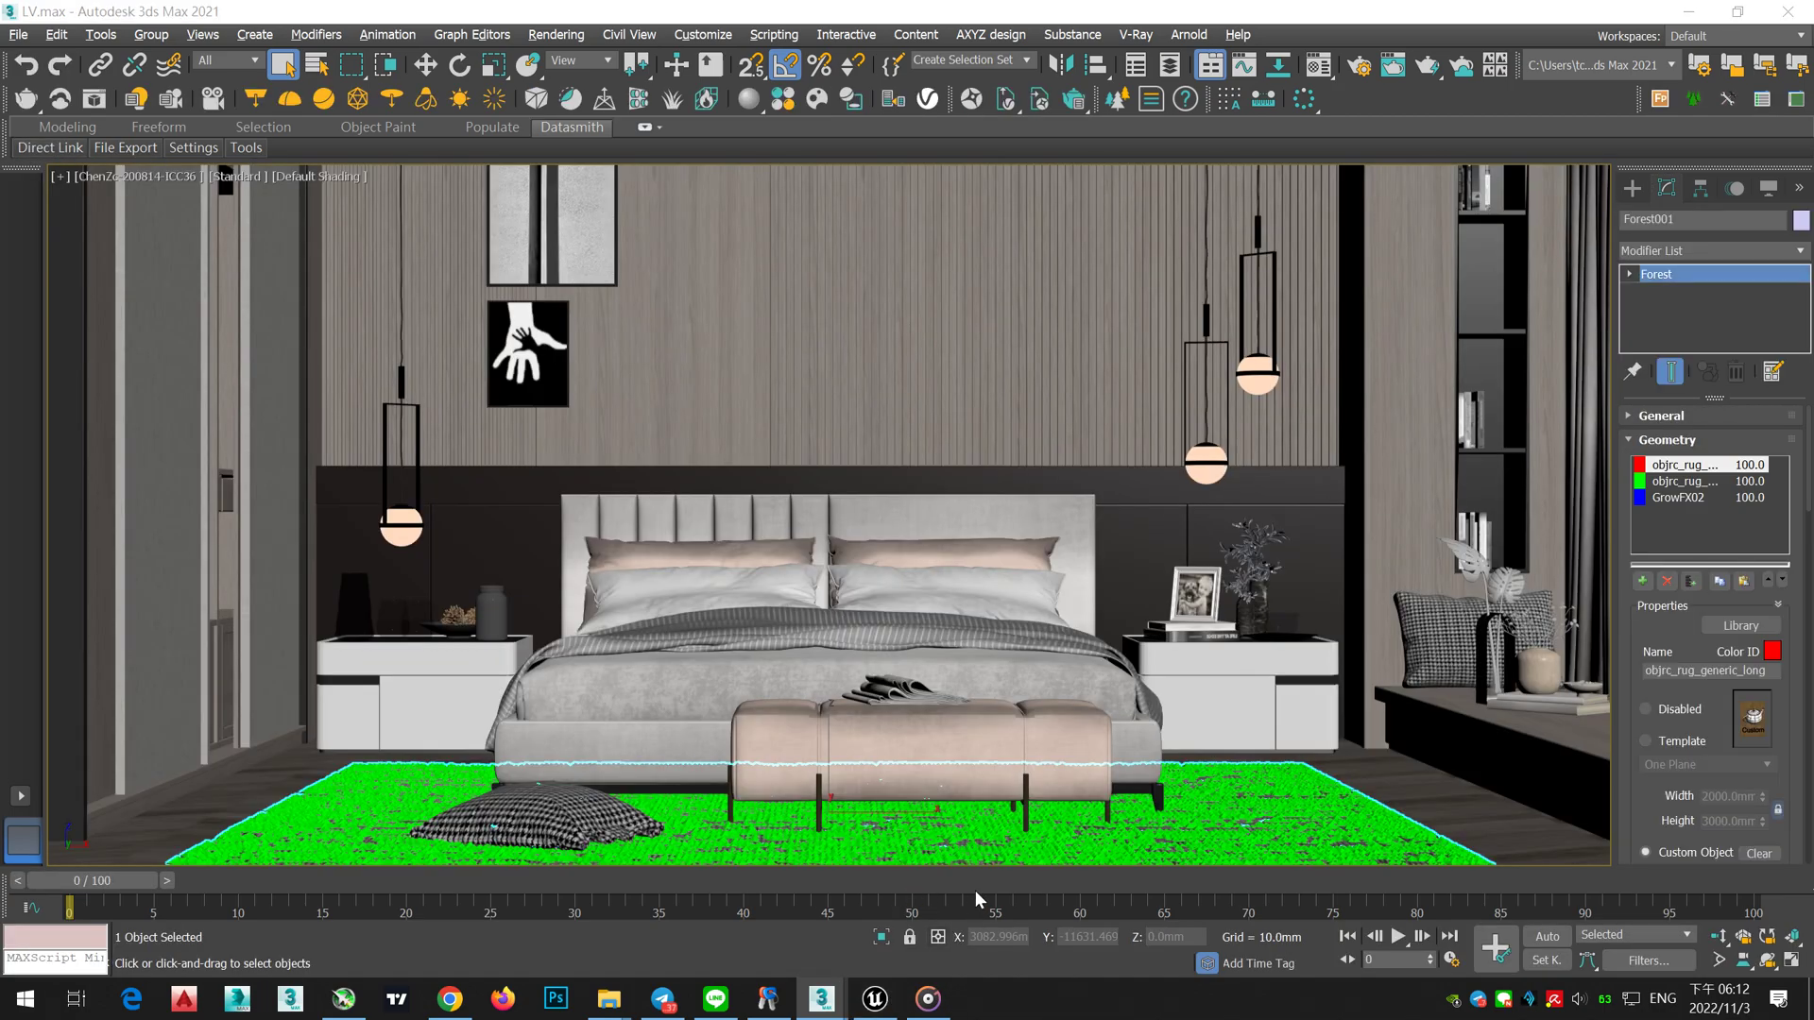
click(875, 999)
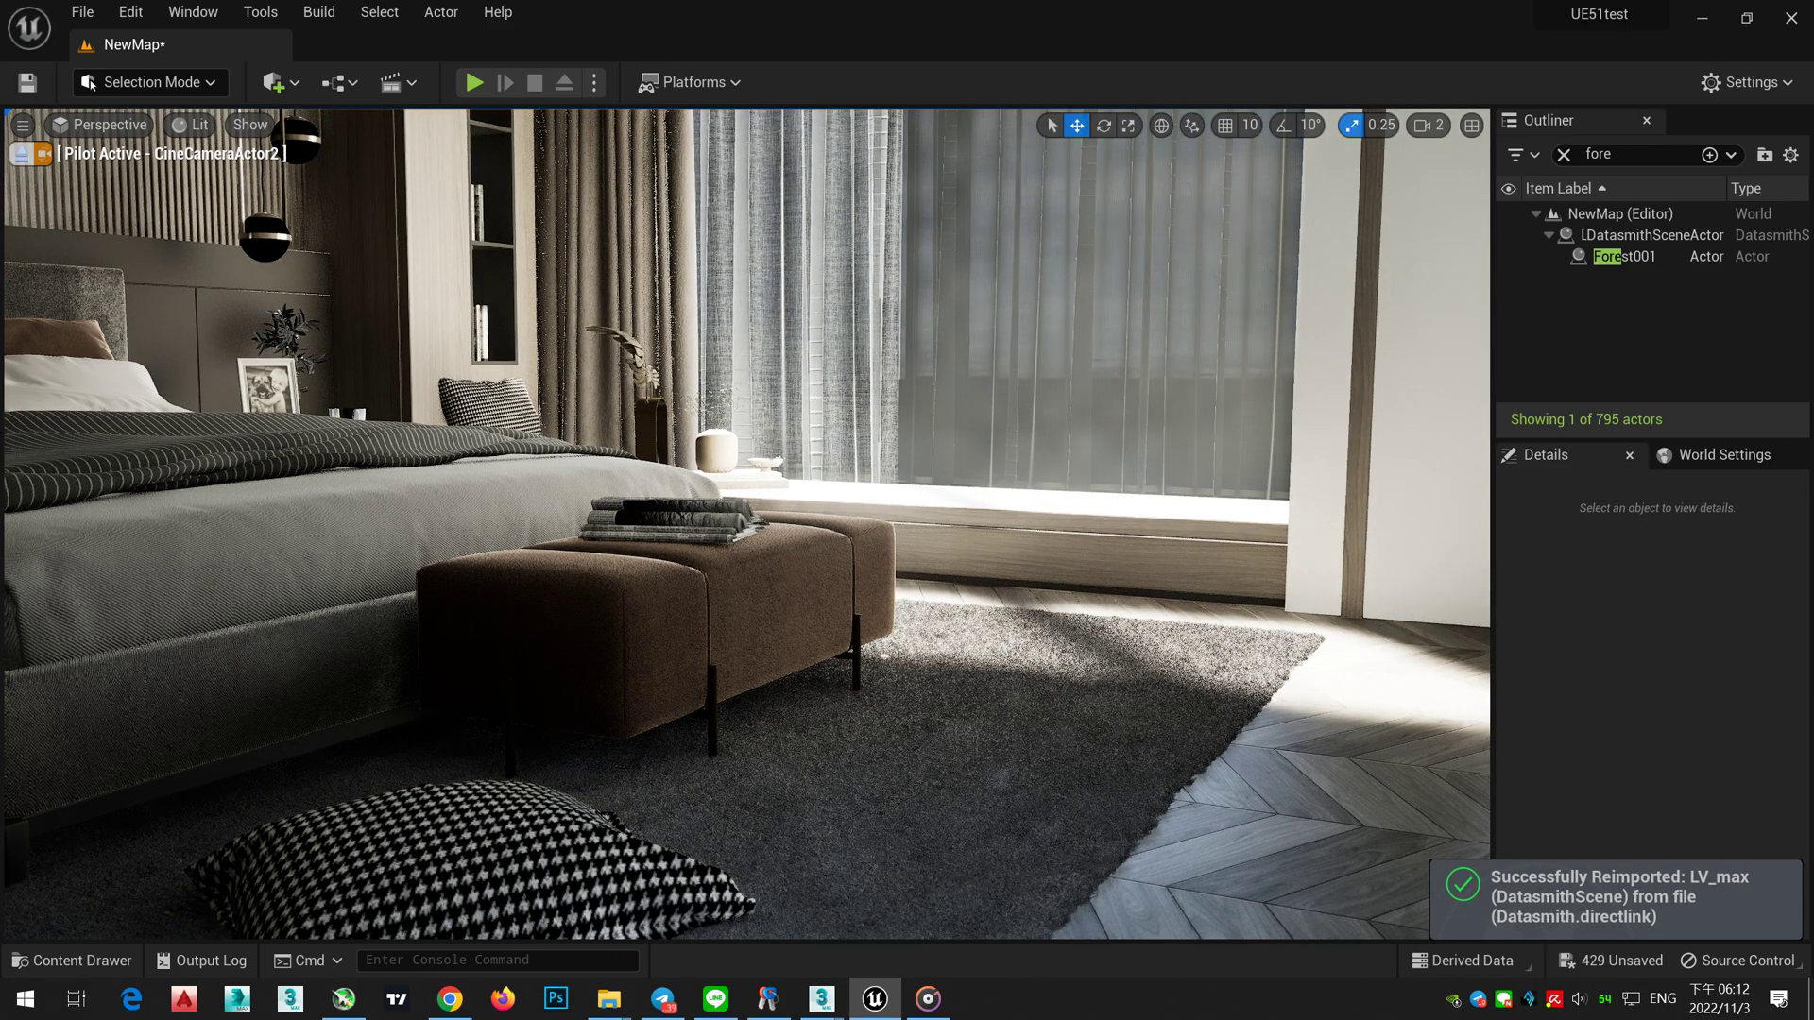
right_click(1175, 591)
right_drag(1174, 592, 1124, 598)
Step: Examine the reimported rug near the bench and pillow, selecting and deselecting Forest001 and its parent Datasmith scene actor
click(1624, 256)
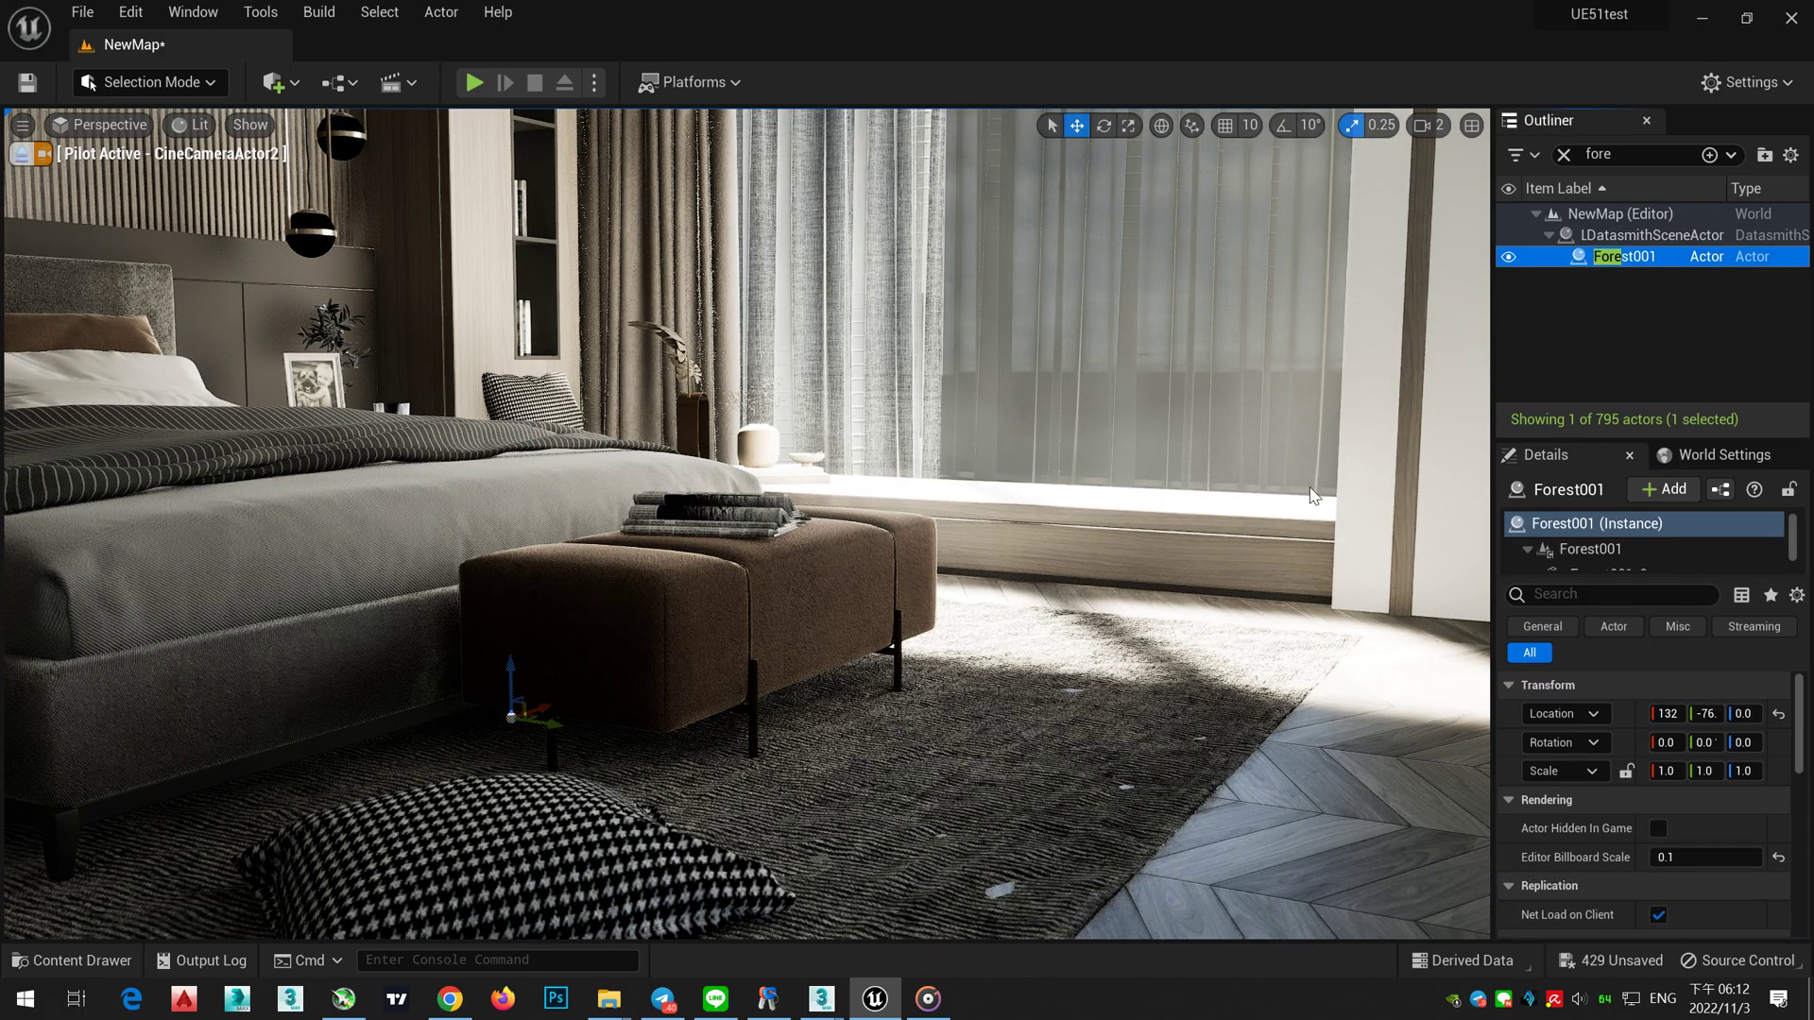
right_drag(1125, 597, 1089, 592)
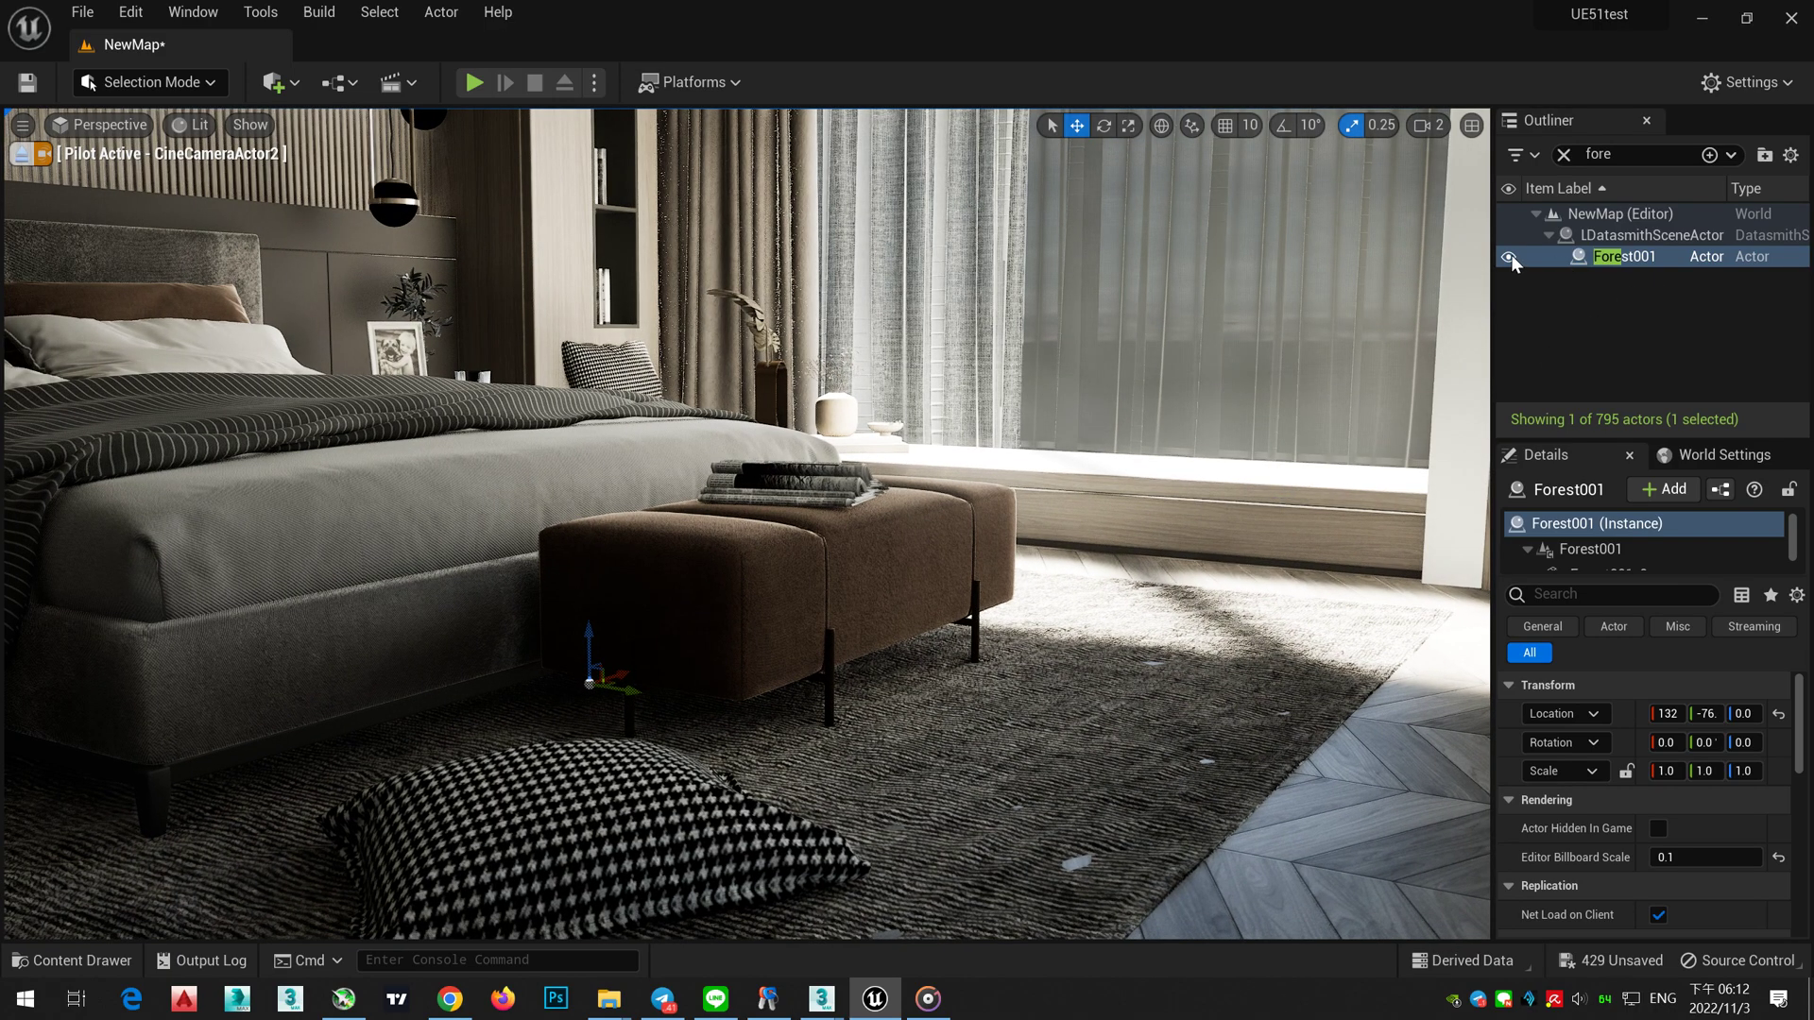
click(1629, 232)
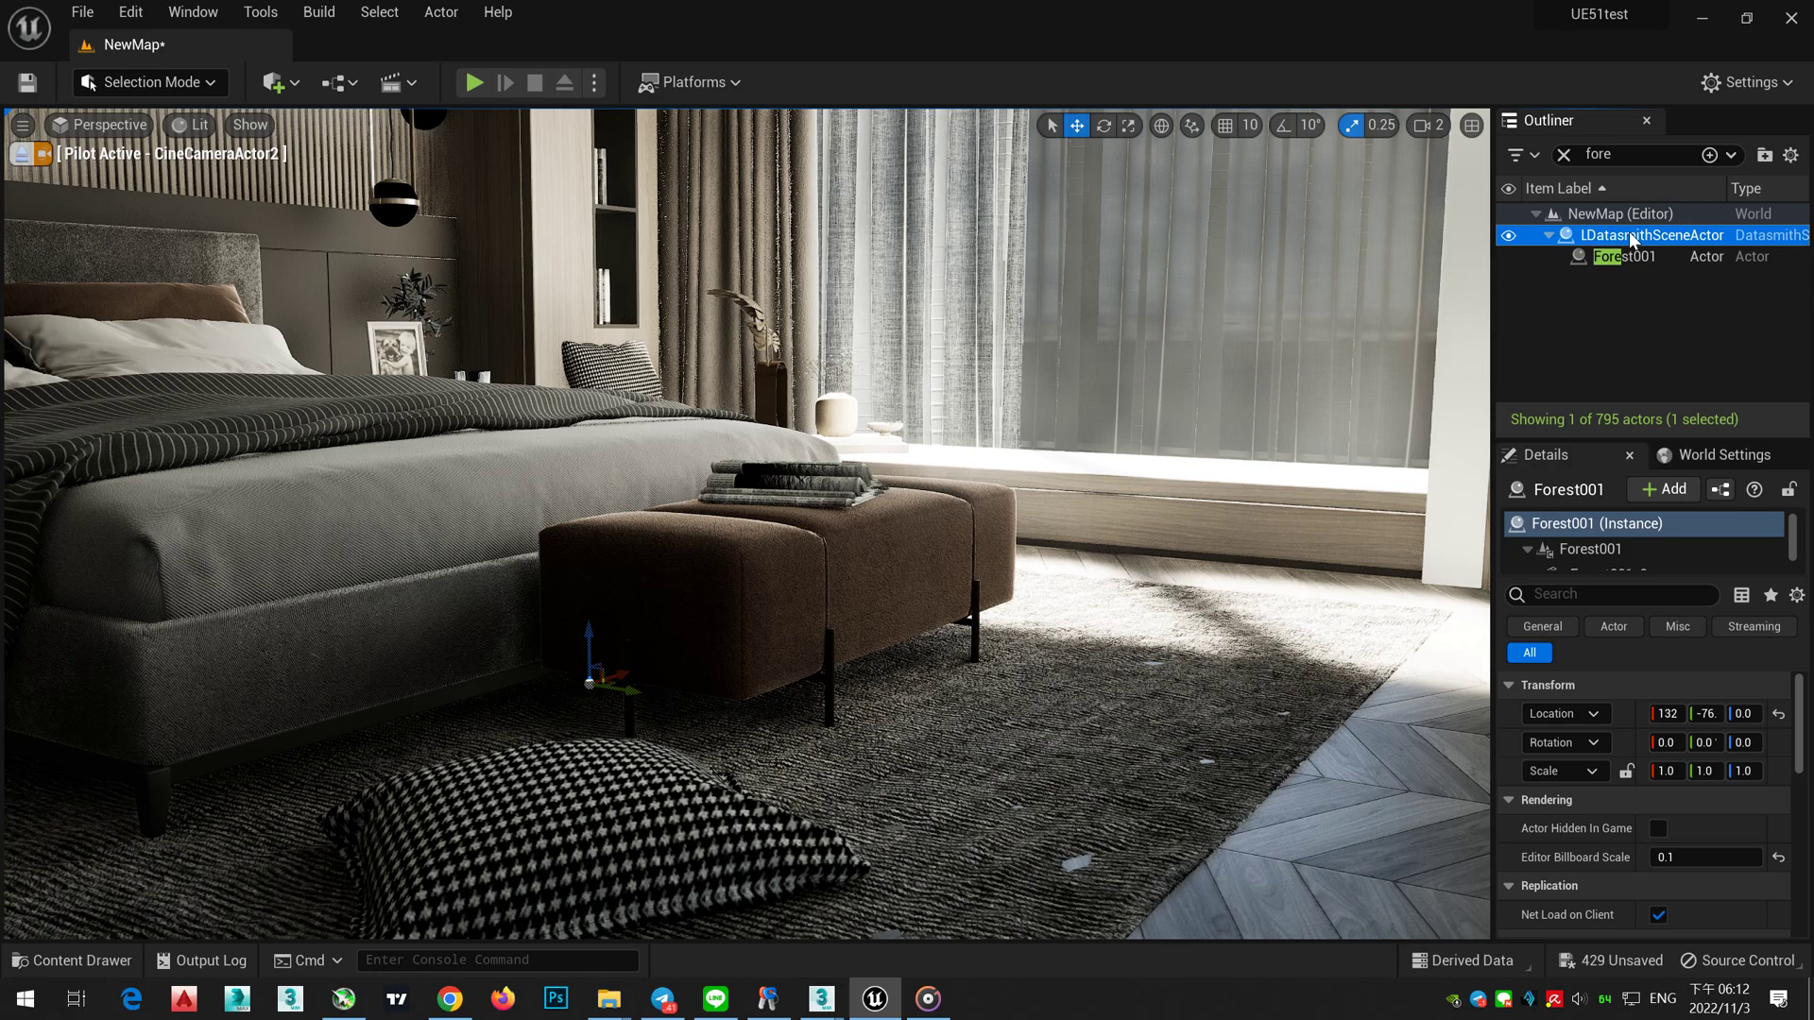
click(1640, 263)
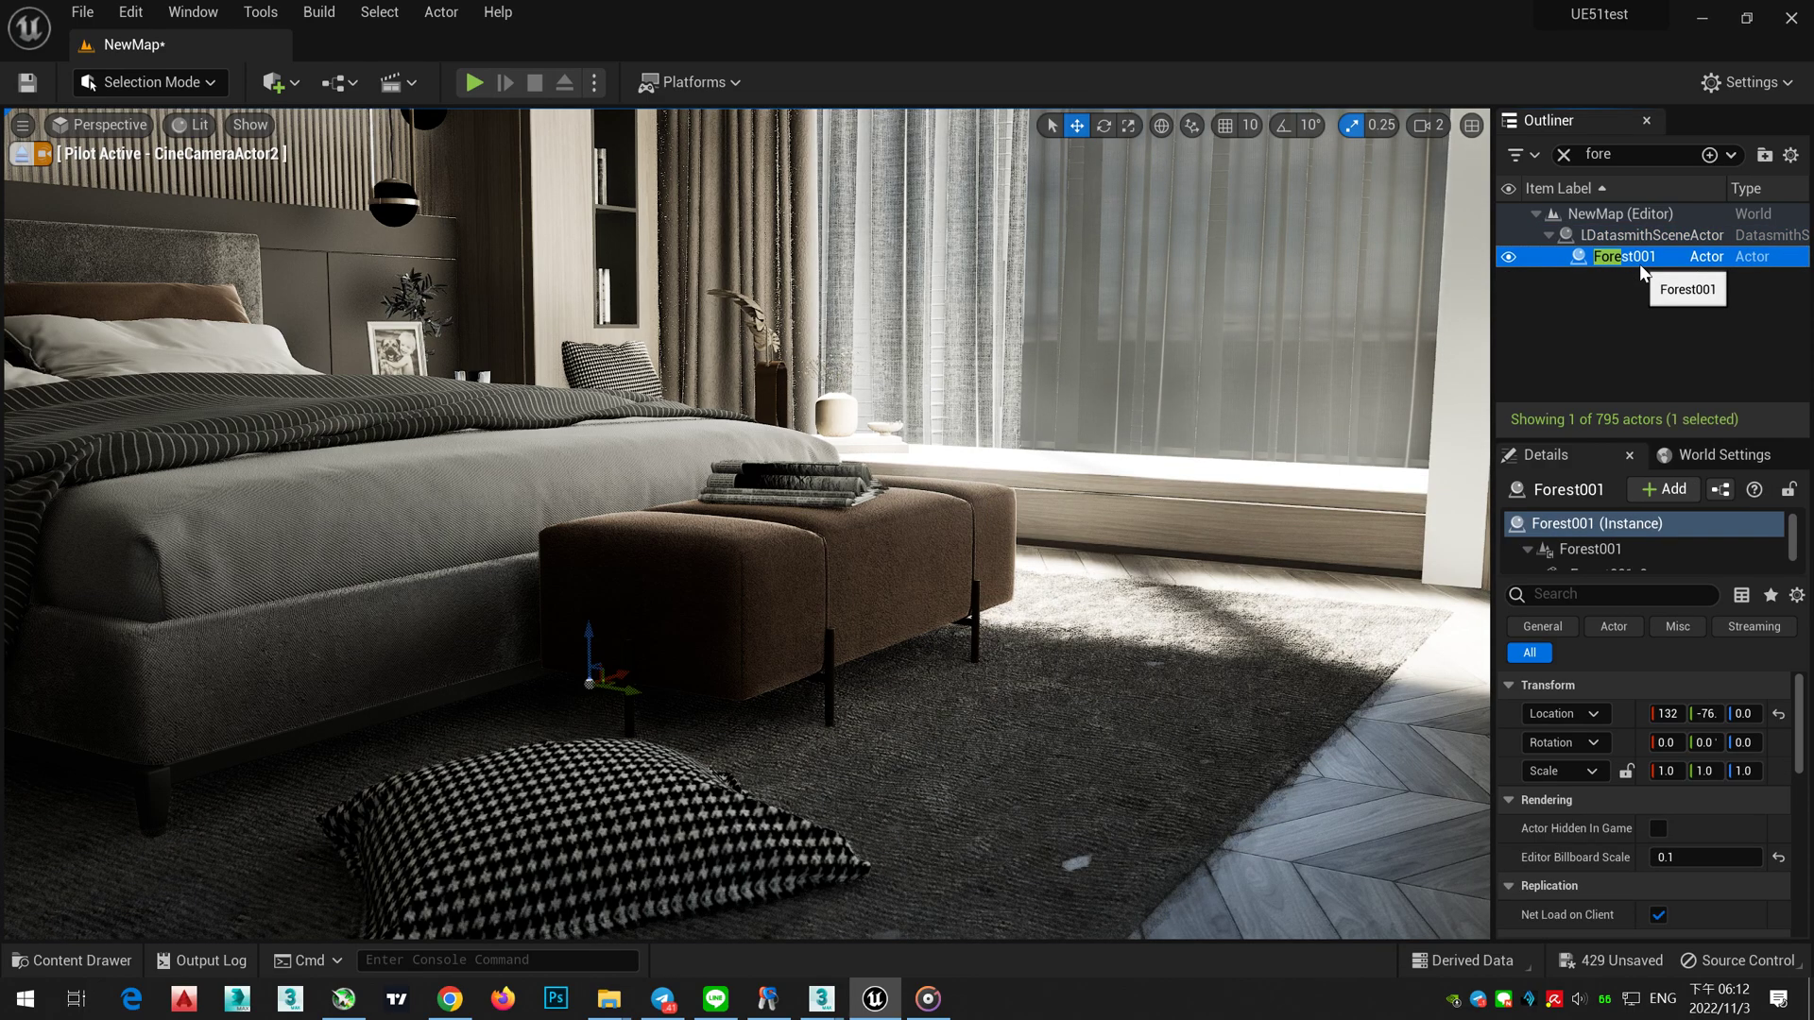
click(1641, 236)
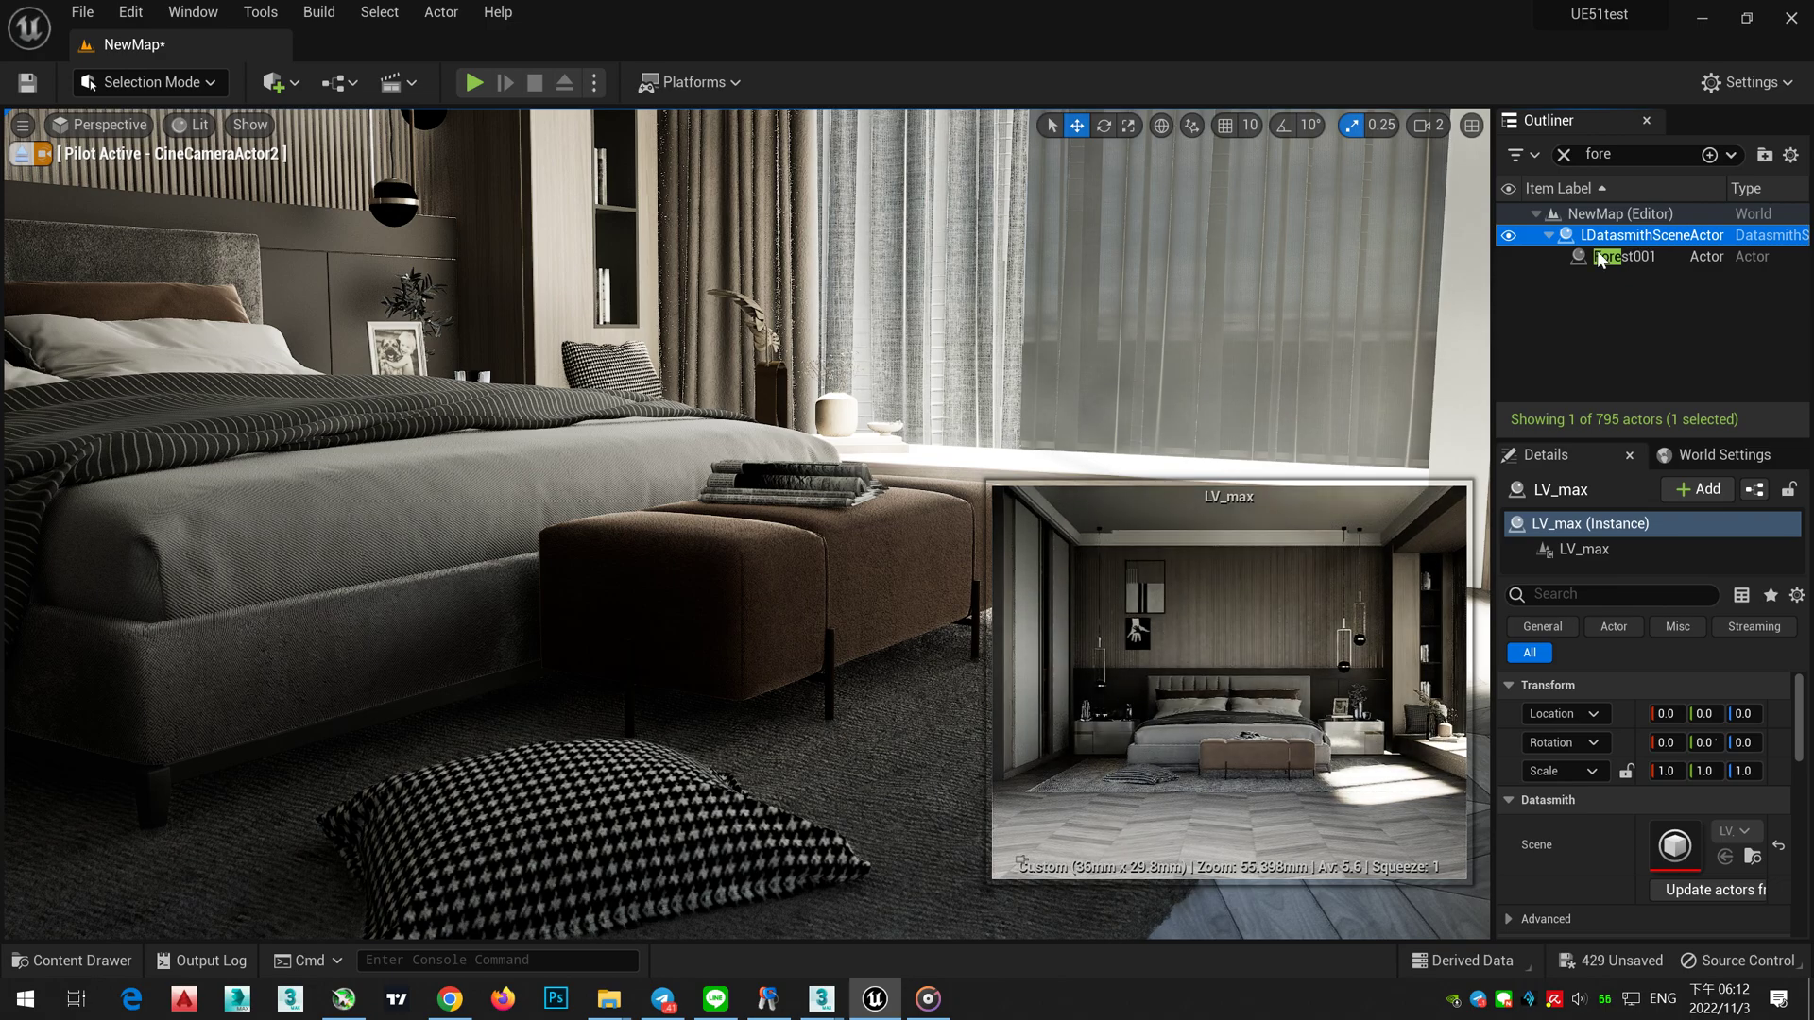
click(1280, 309)
key(Escape)
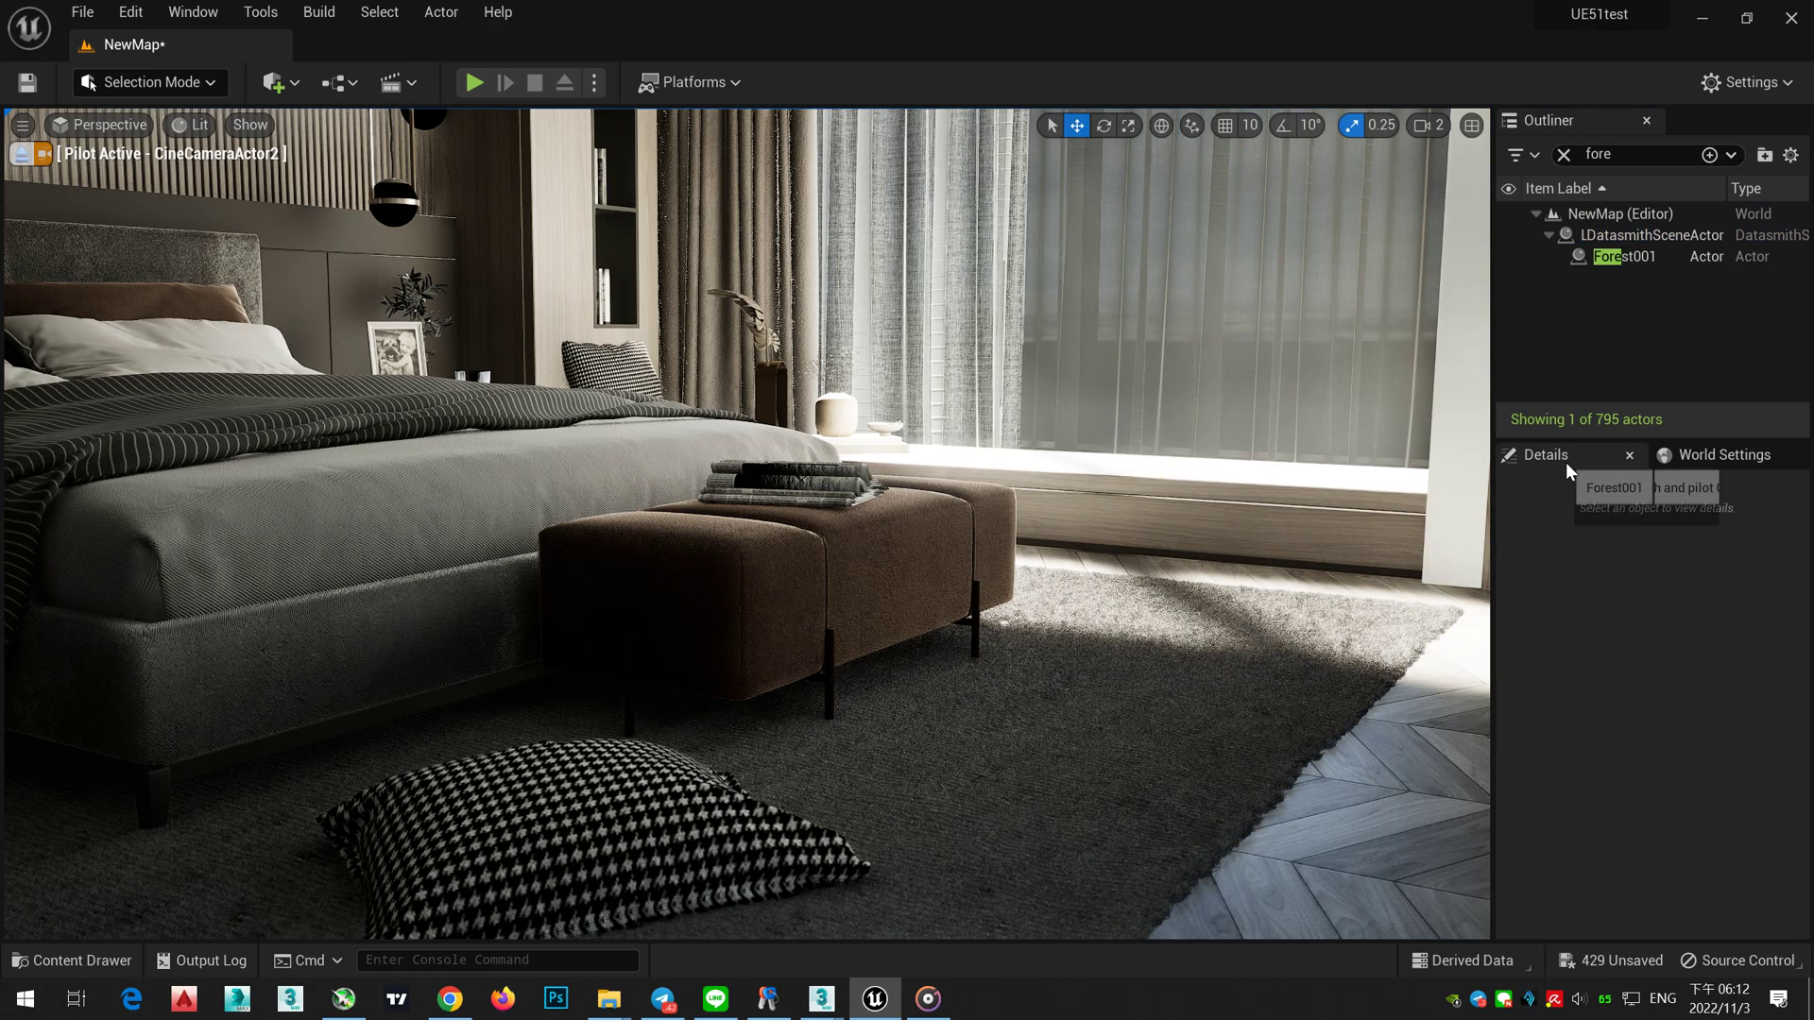
click(1663, 258)
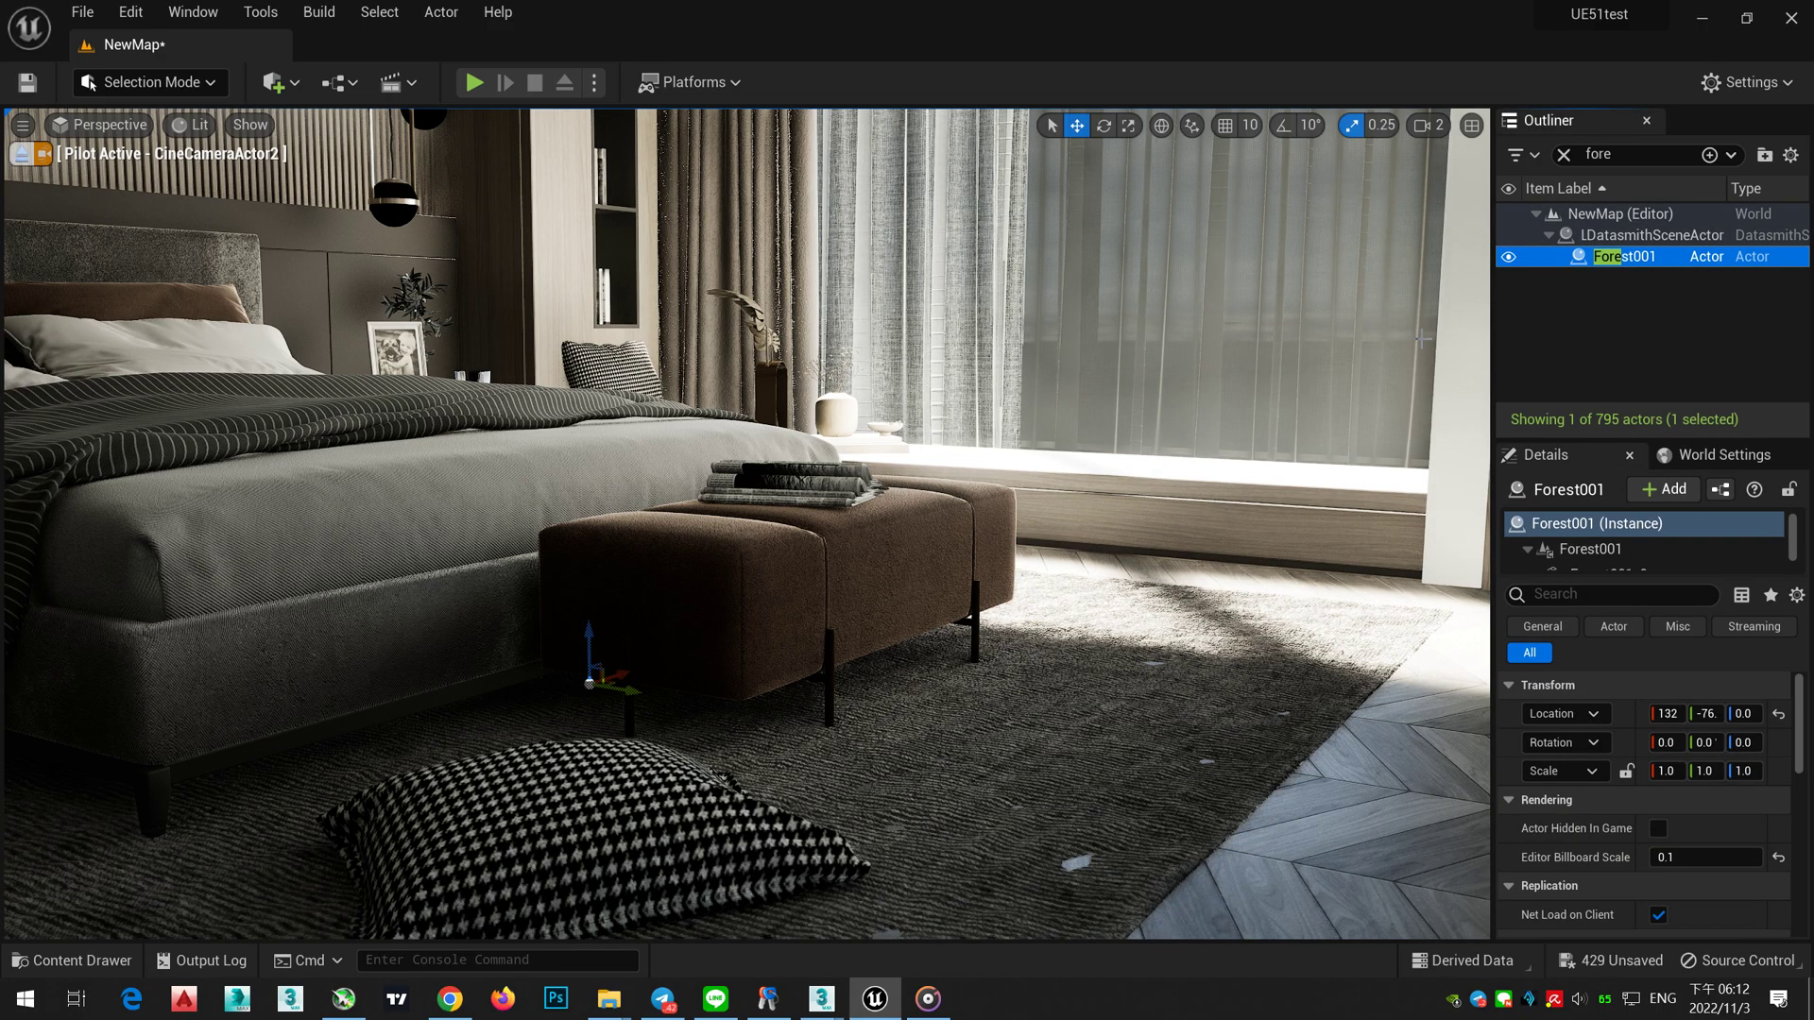
key(Escape)
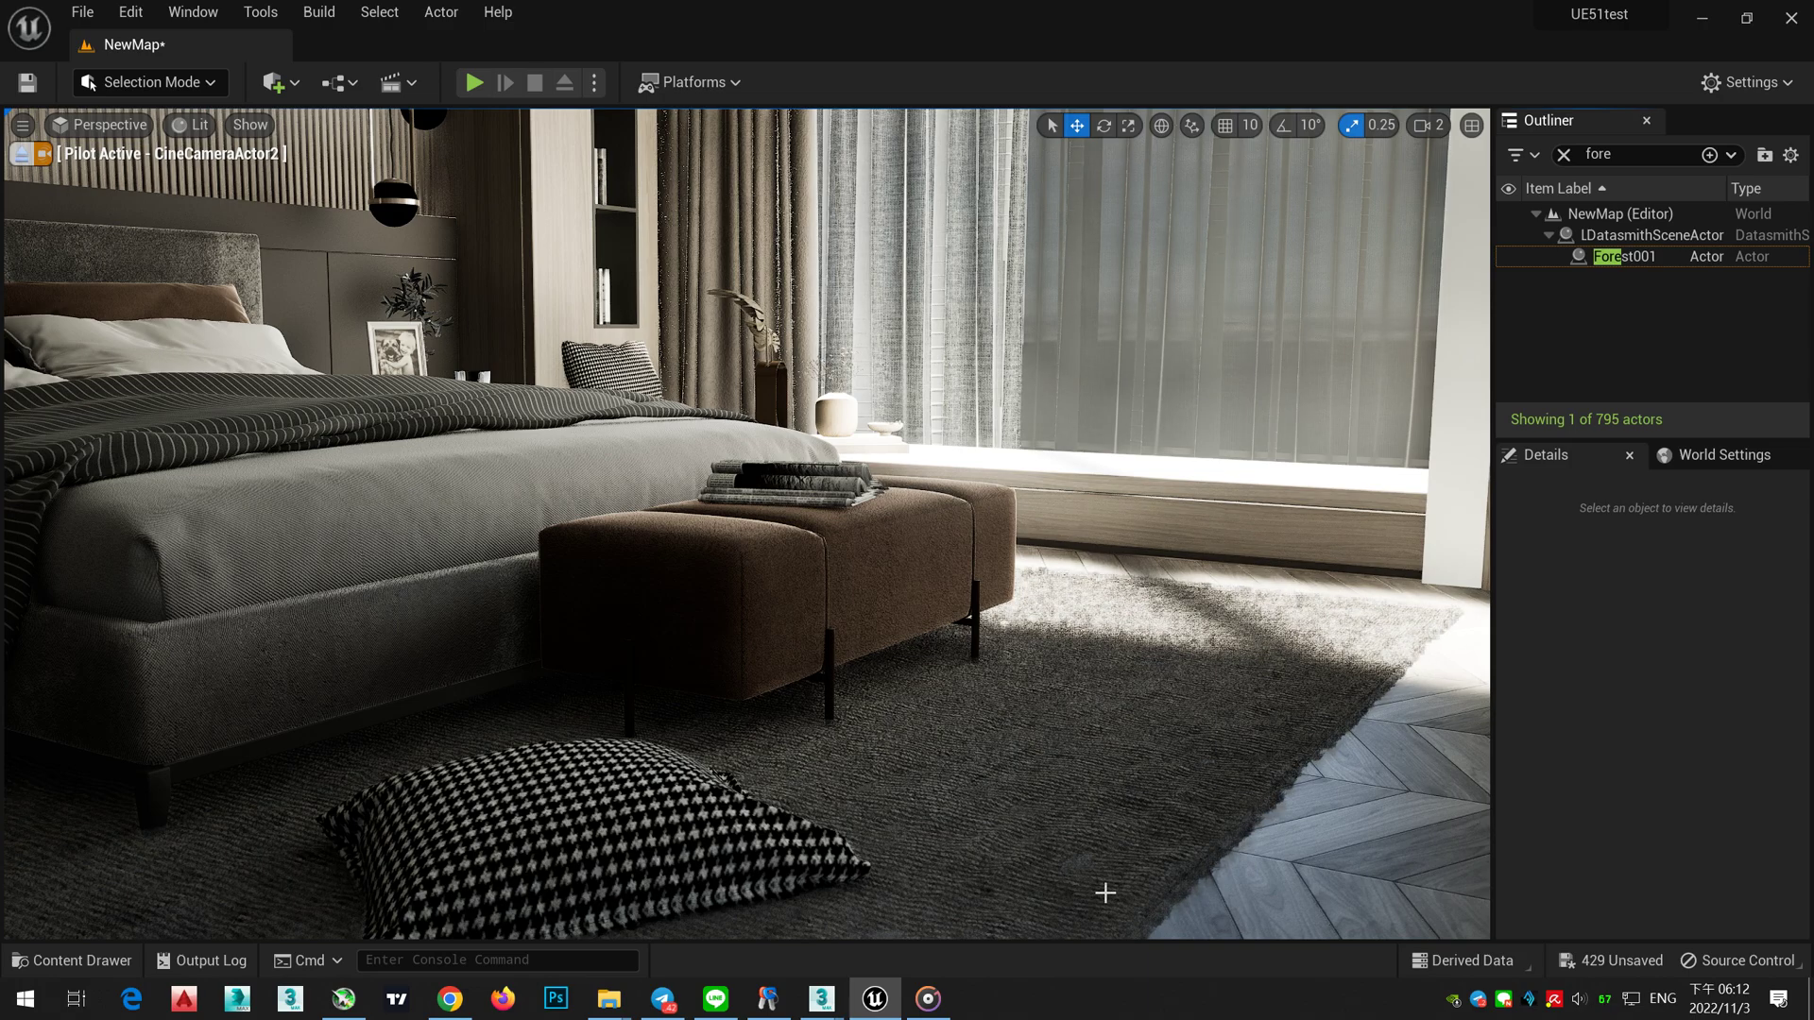
right_drag(1036, 794, 1101, 822)
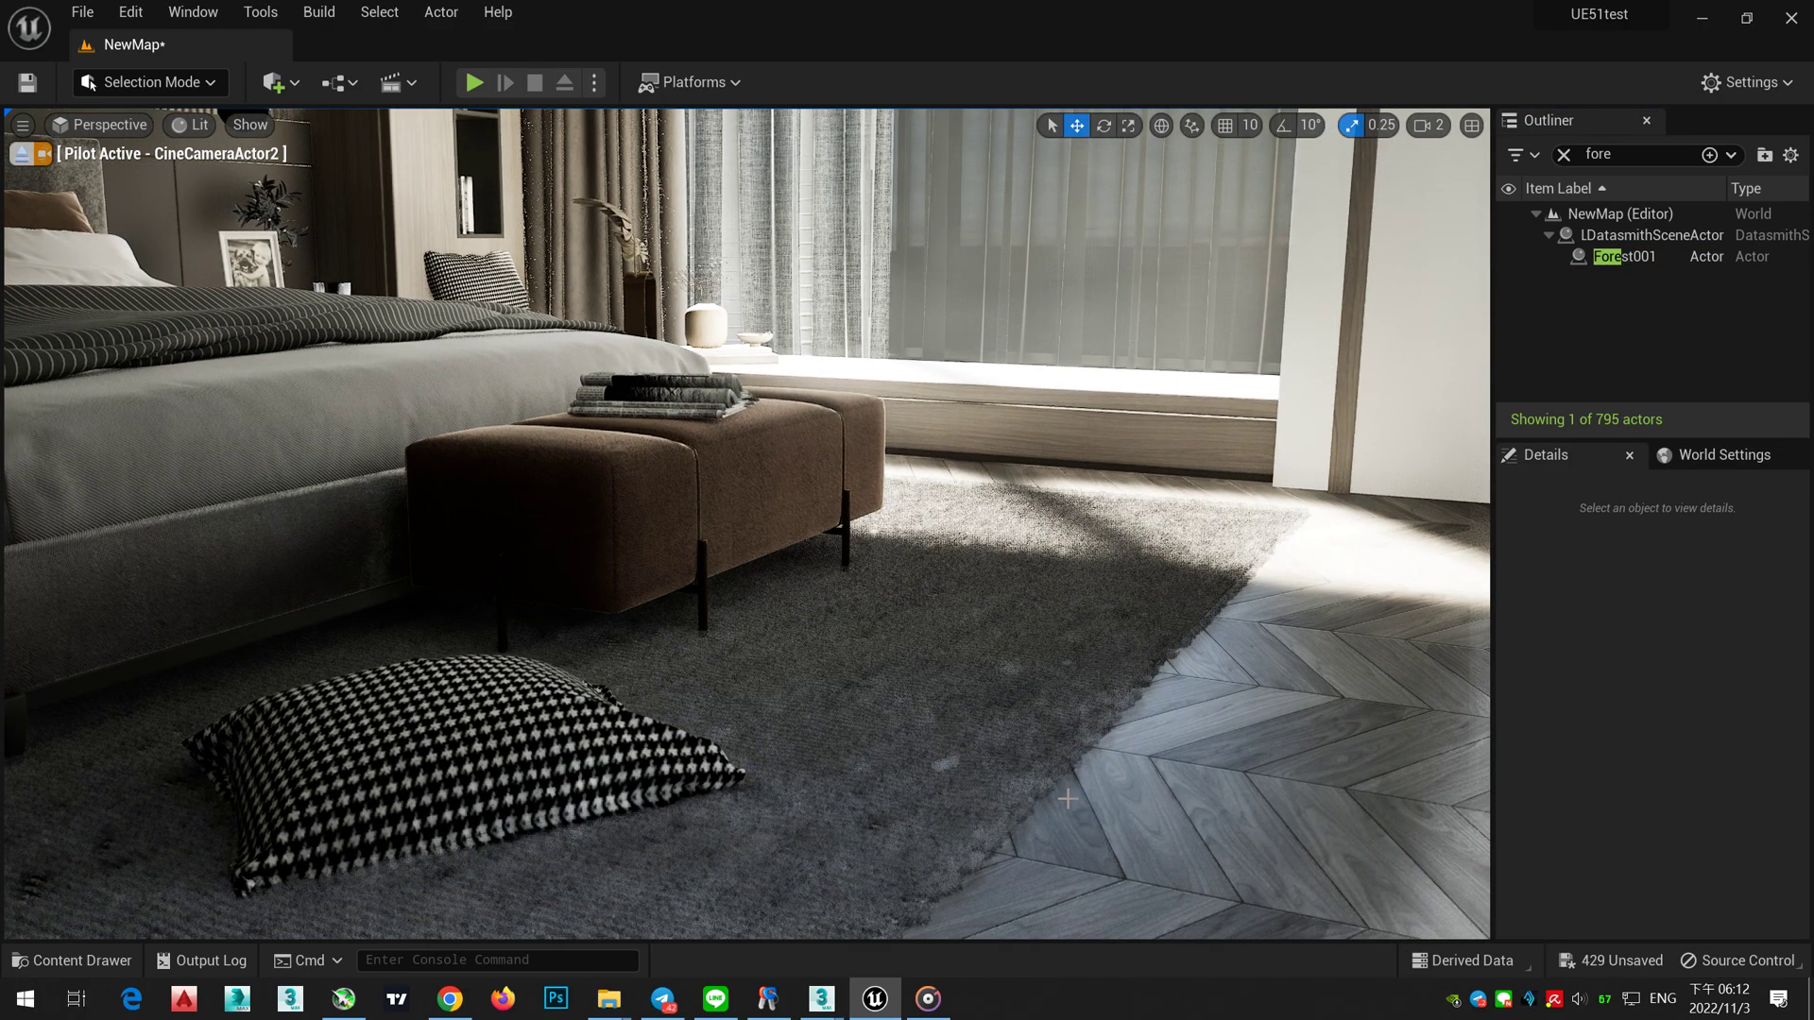
Step: Check the bedroom through CameraActor0 and return to the CineCameraActor2 view of the rug
click(119, 126)
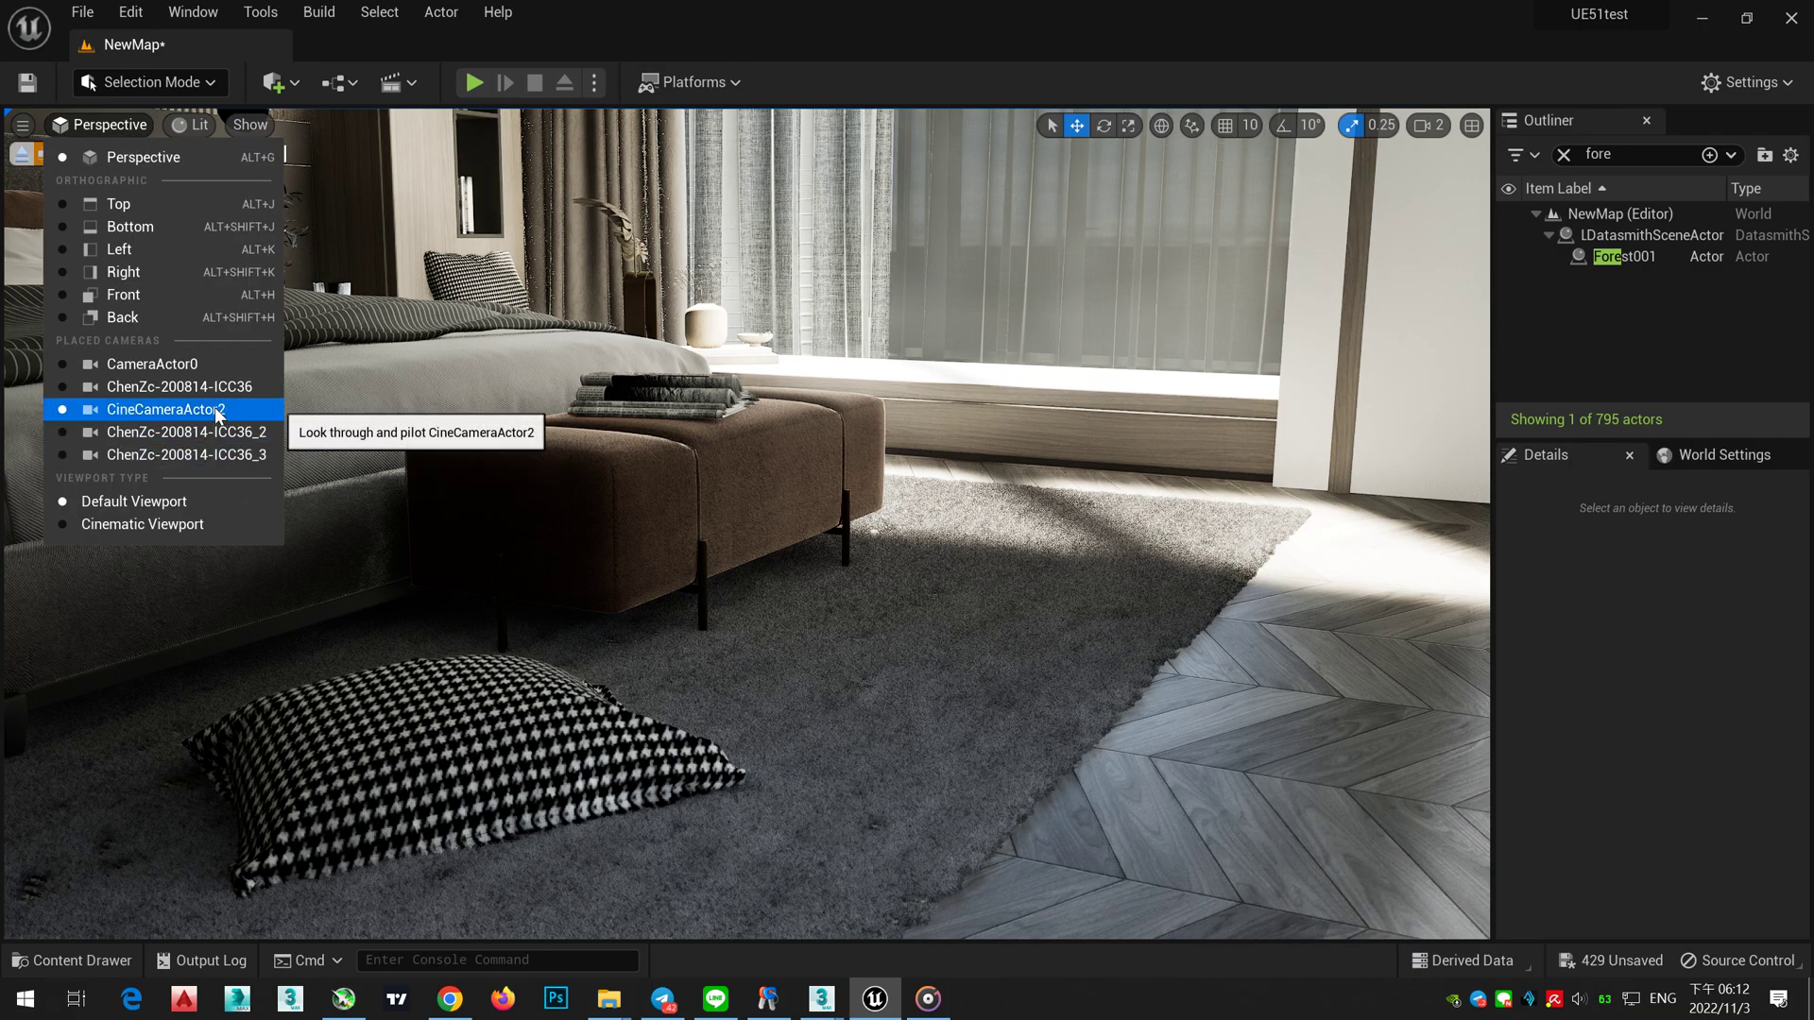
click(212, 369)
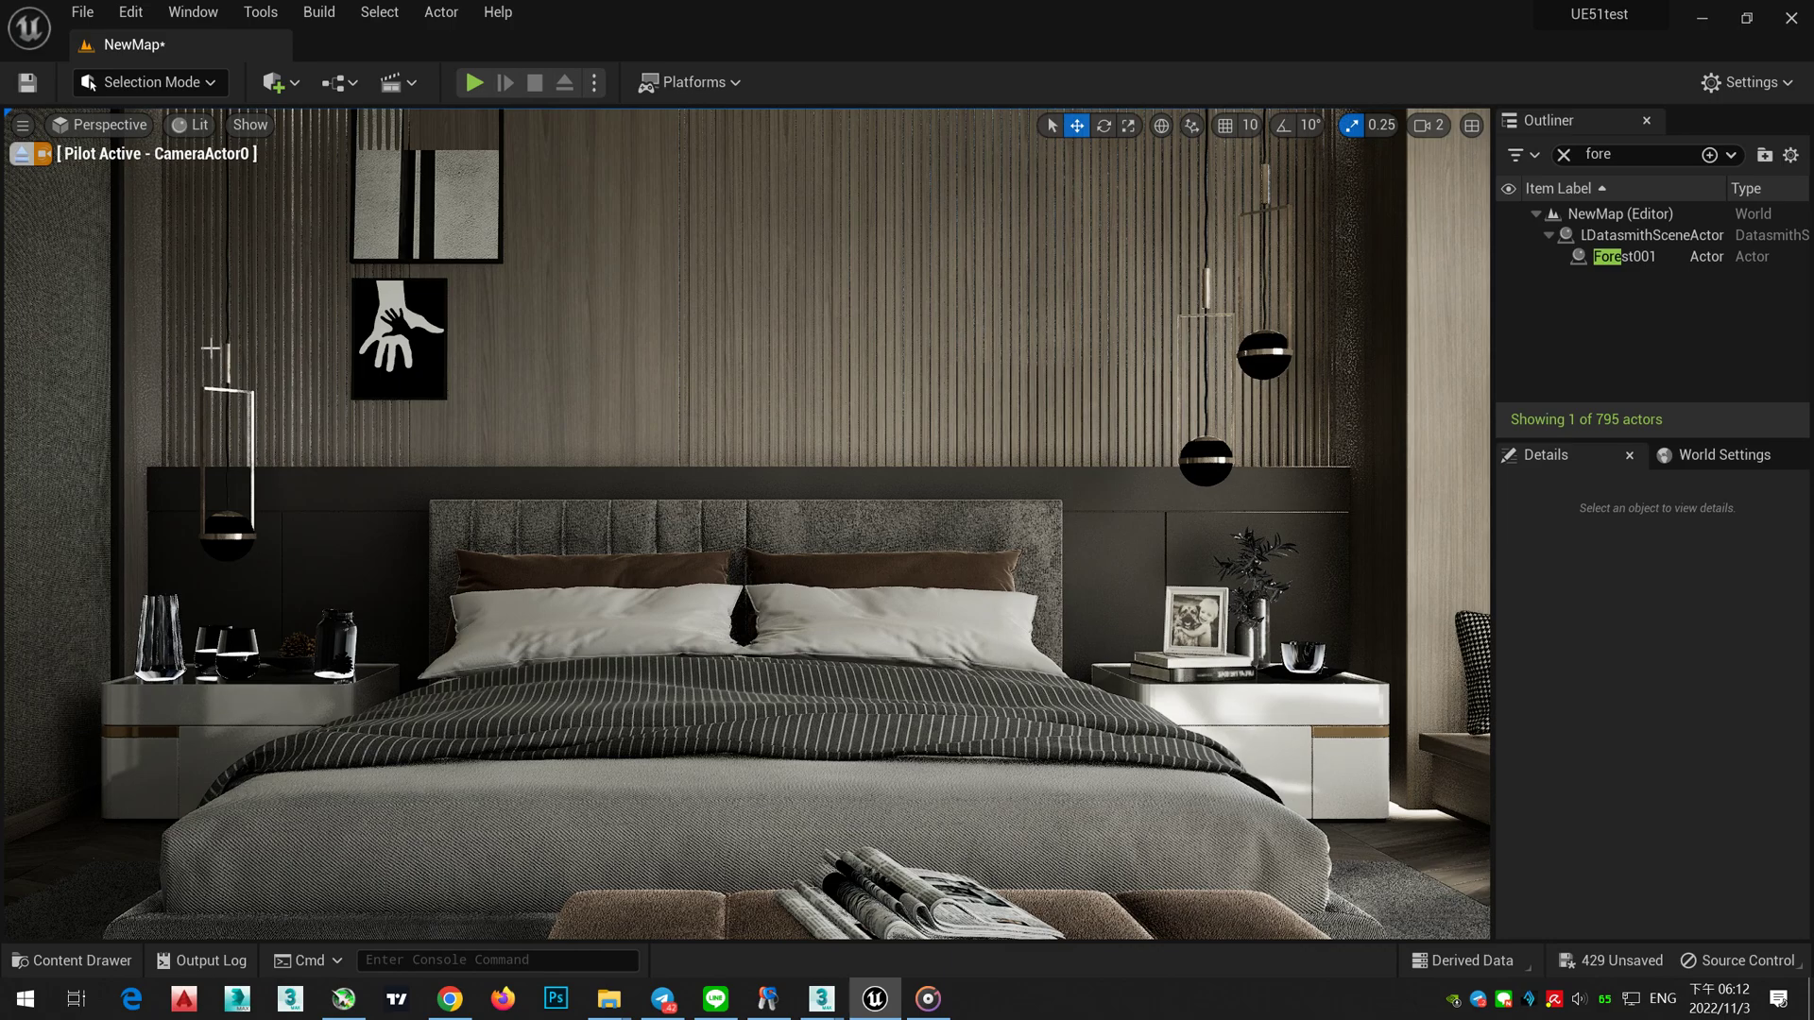
click(105, 123)
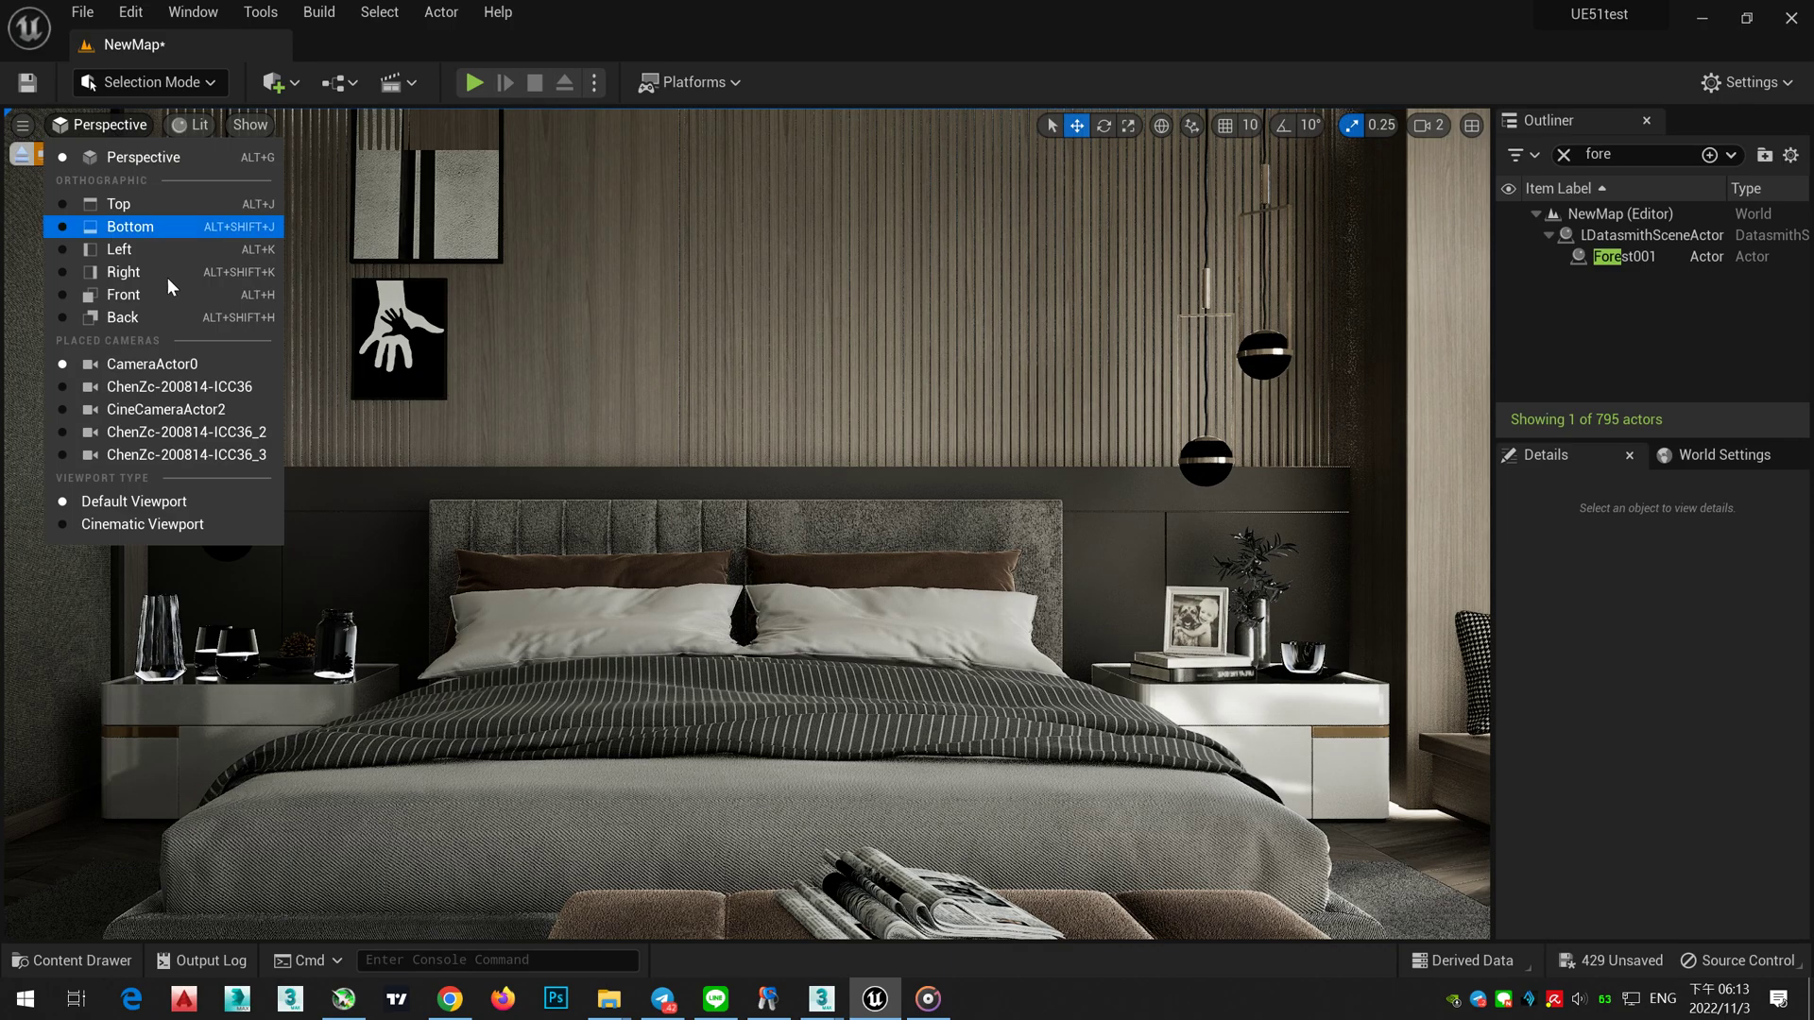
click(166, 412)
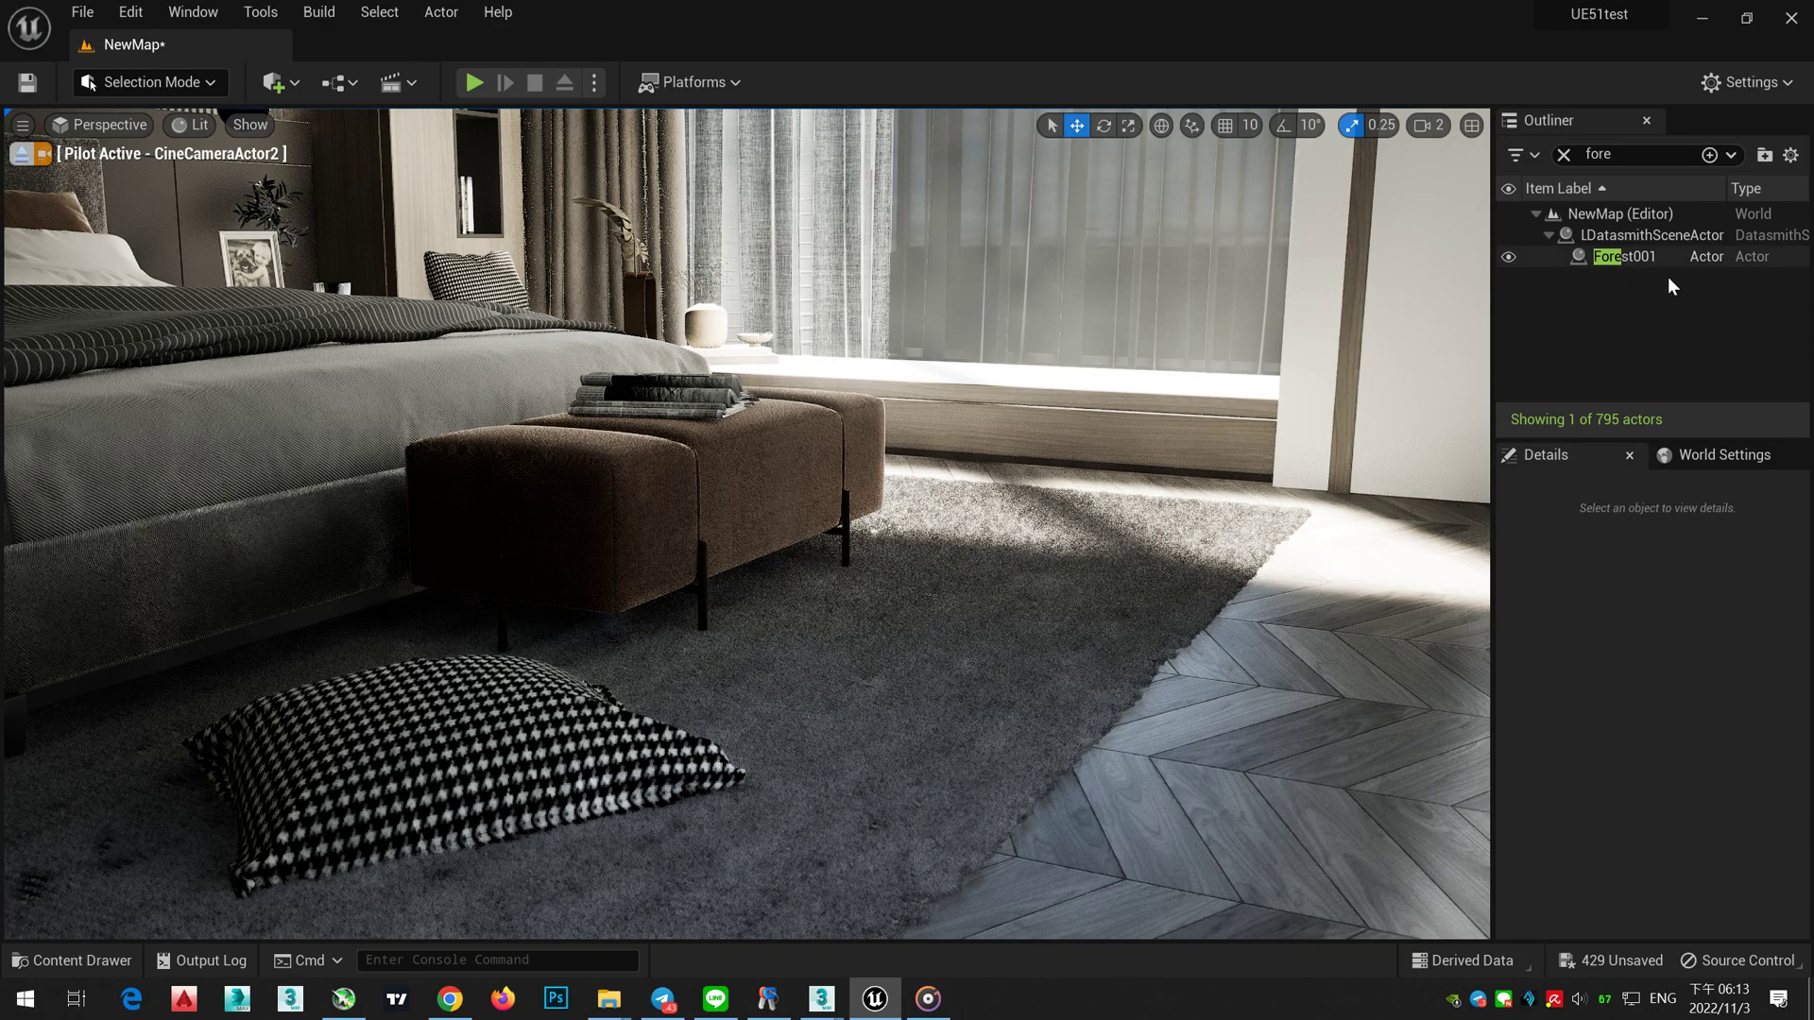
Step: Delete the Forest001 rug actor from the Unreal Engine level and switch to 3ds Max
click(1627, 258)
key(Delete)
click(1077, 576)
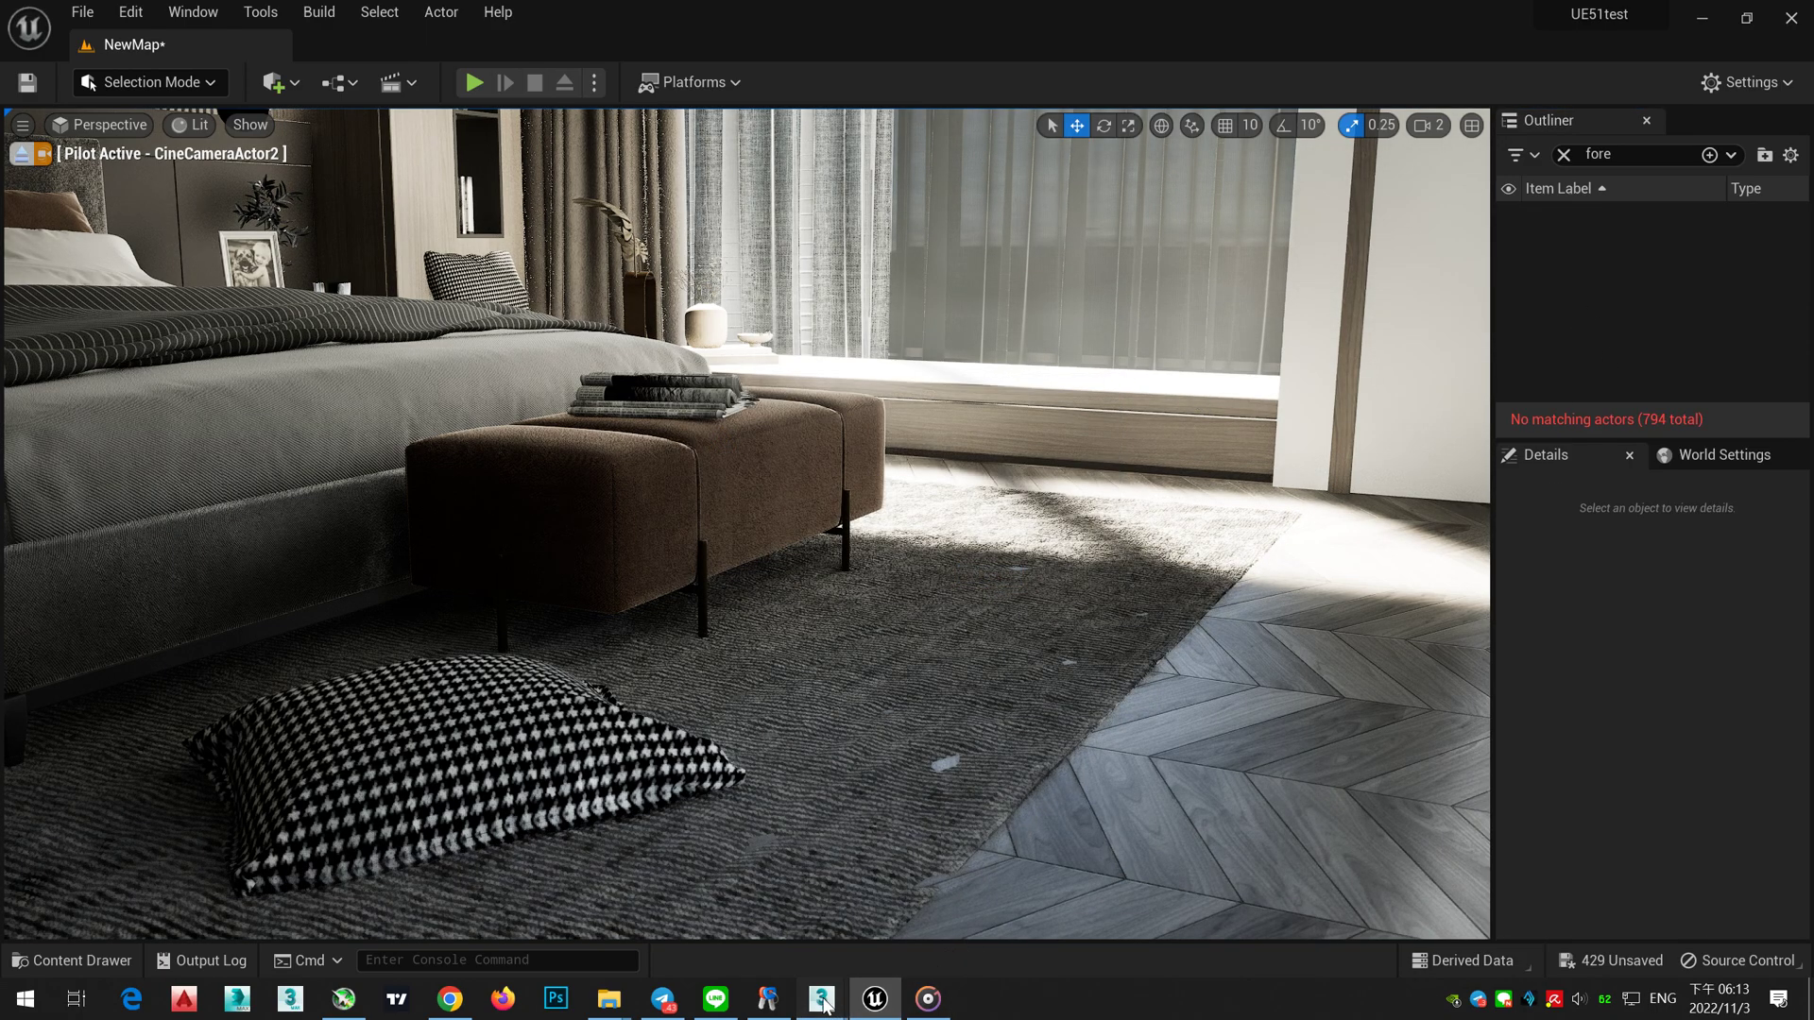
mouse_move(822, 999)
click(728, 898)
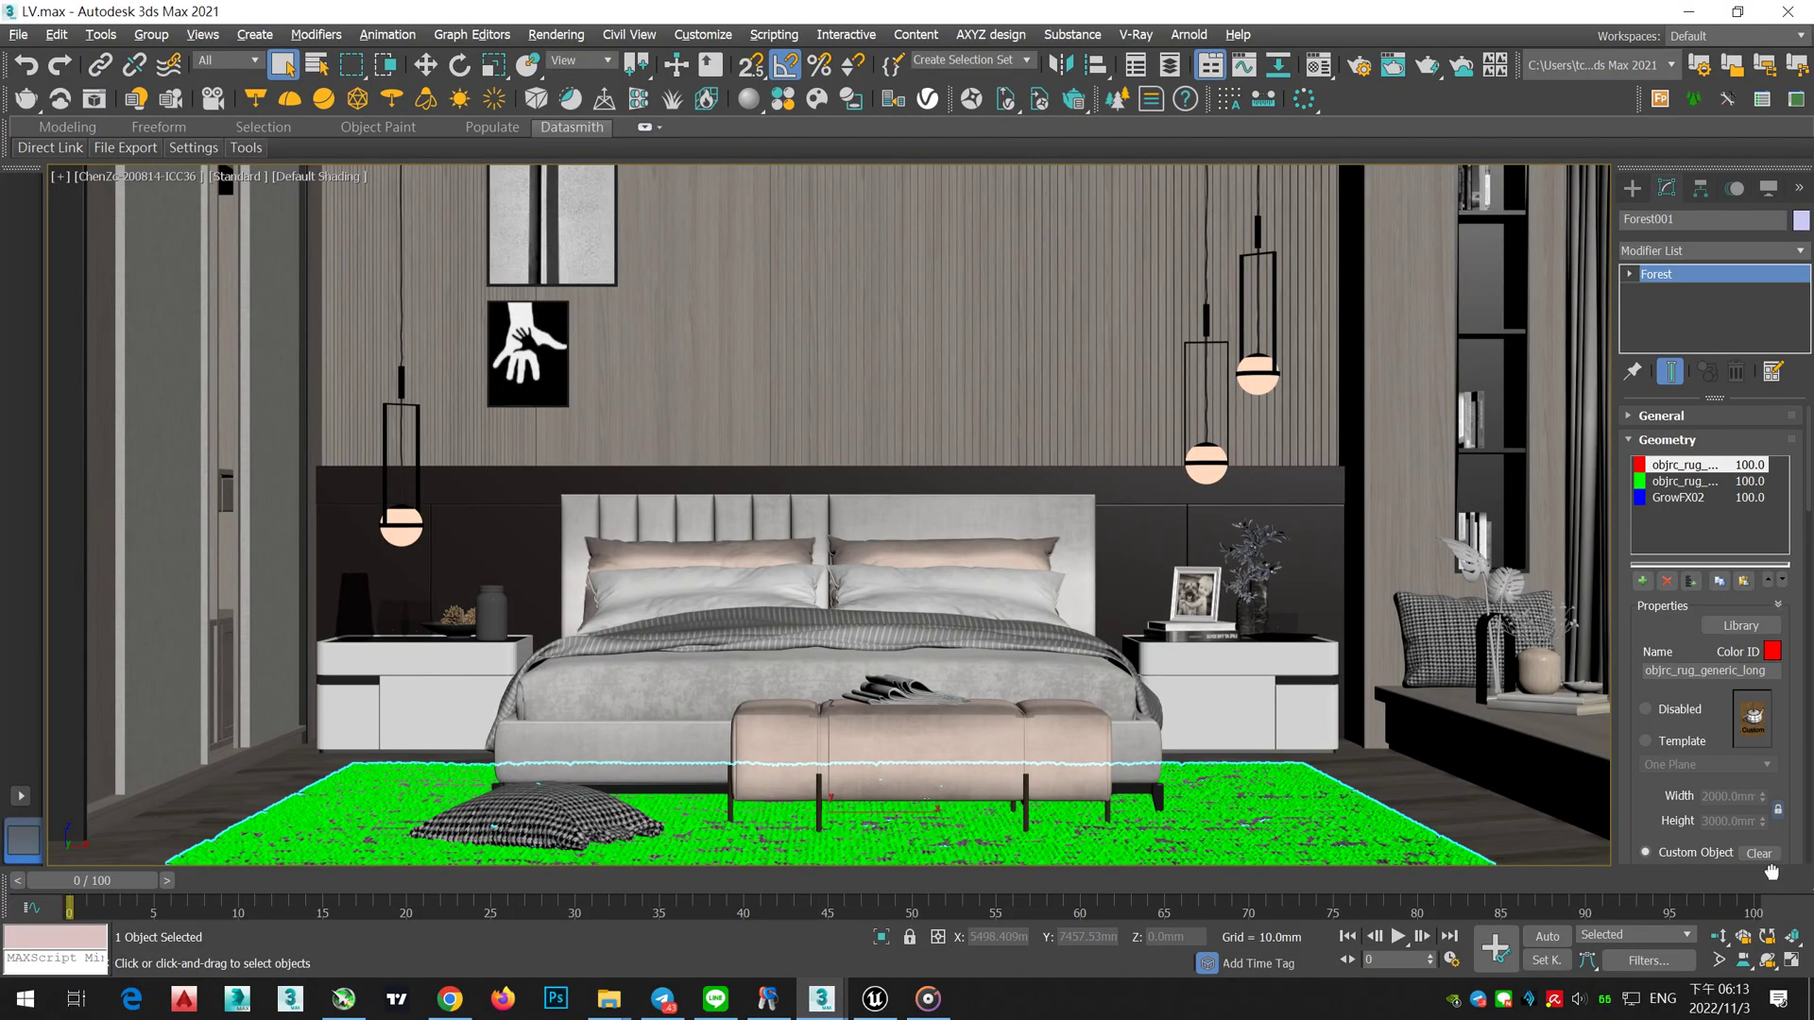
Step: Load the Rug 3 preset from the Forest Library onto the rug, rescaling the merged objects to the system unit scale
click(1769, 629)
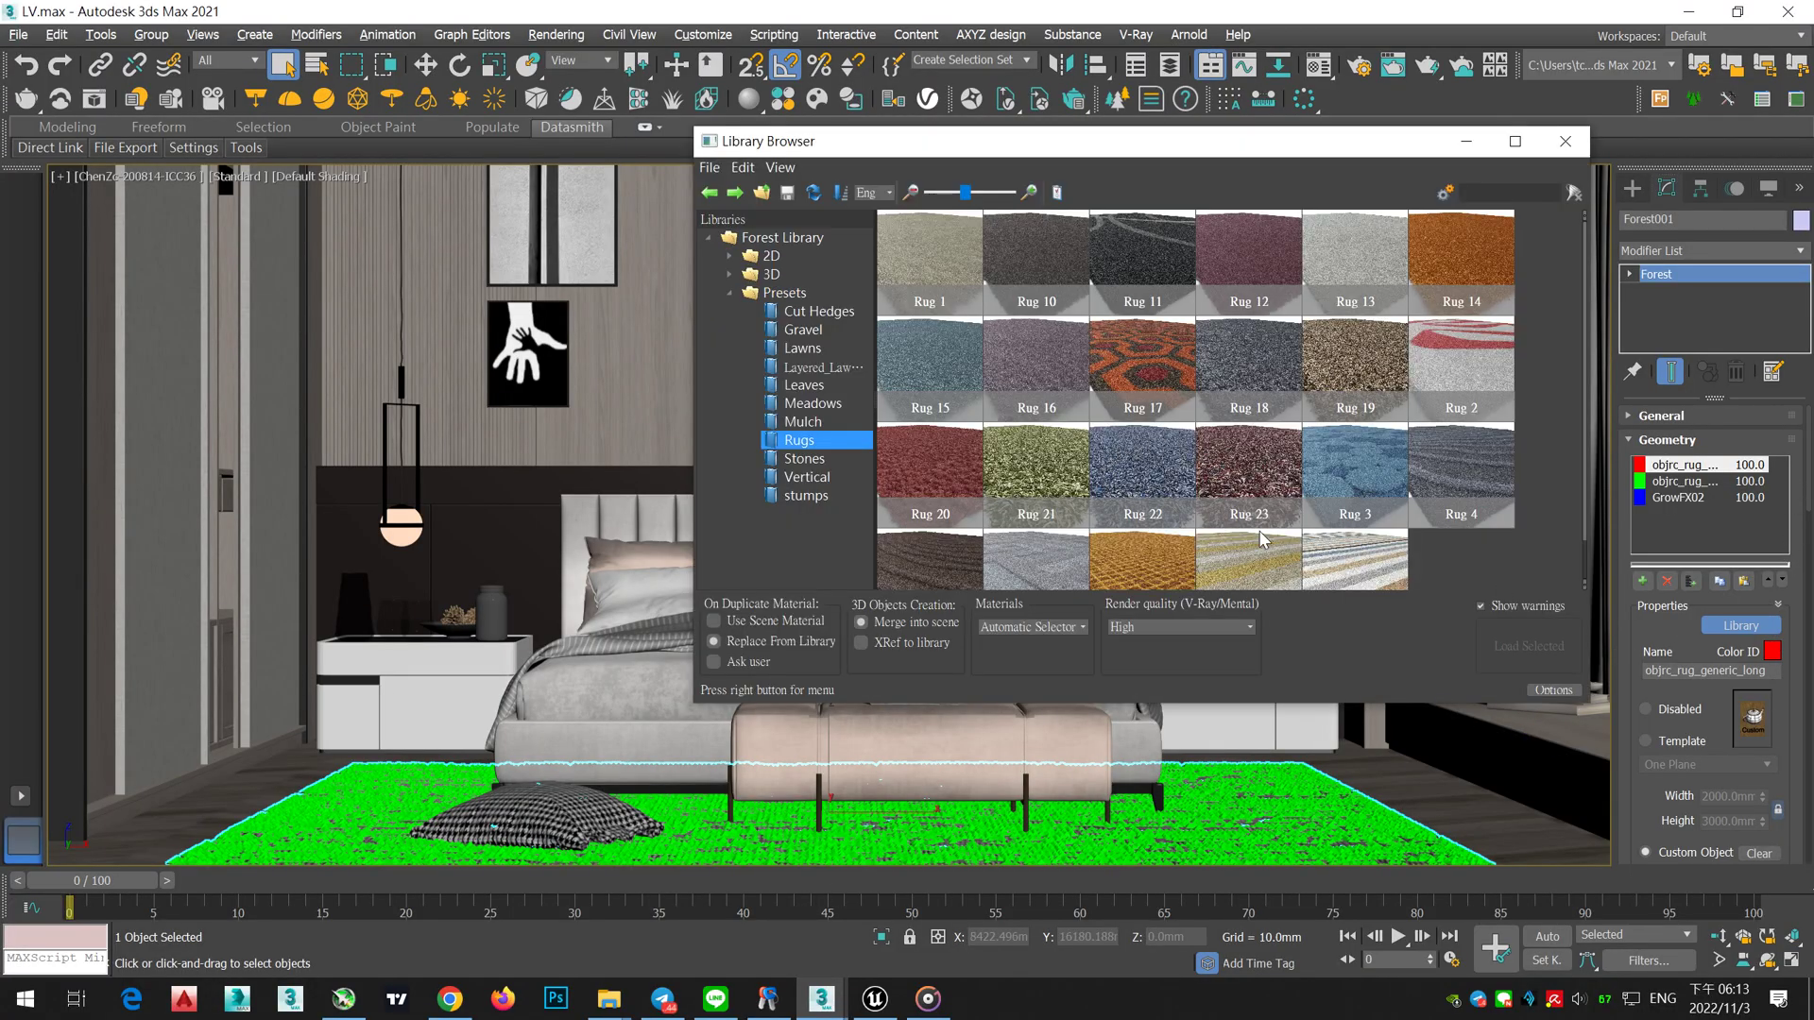
click(1071, 473)
click(1283, 490)
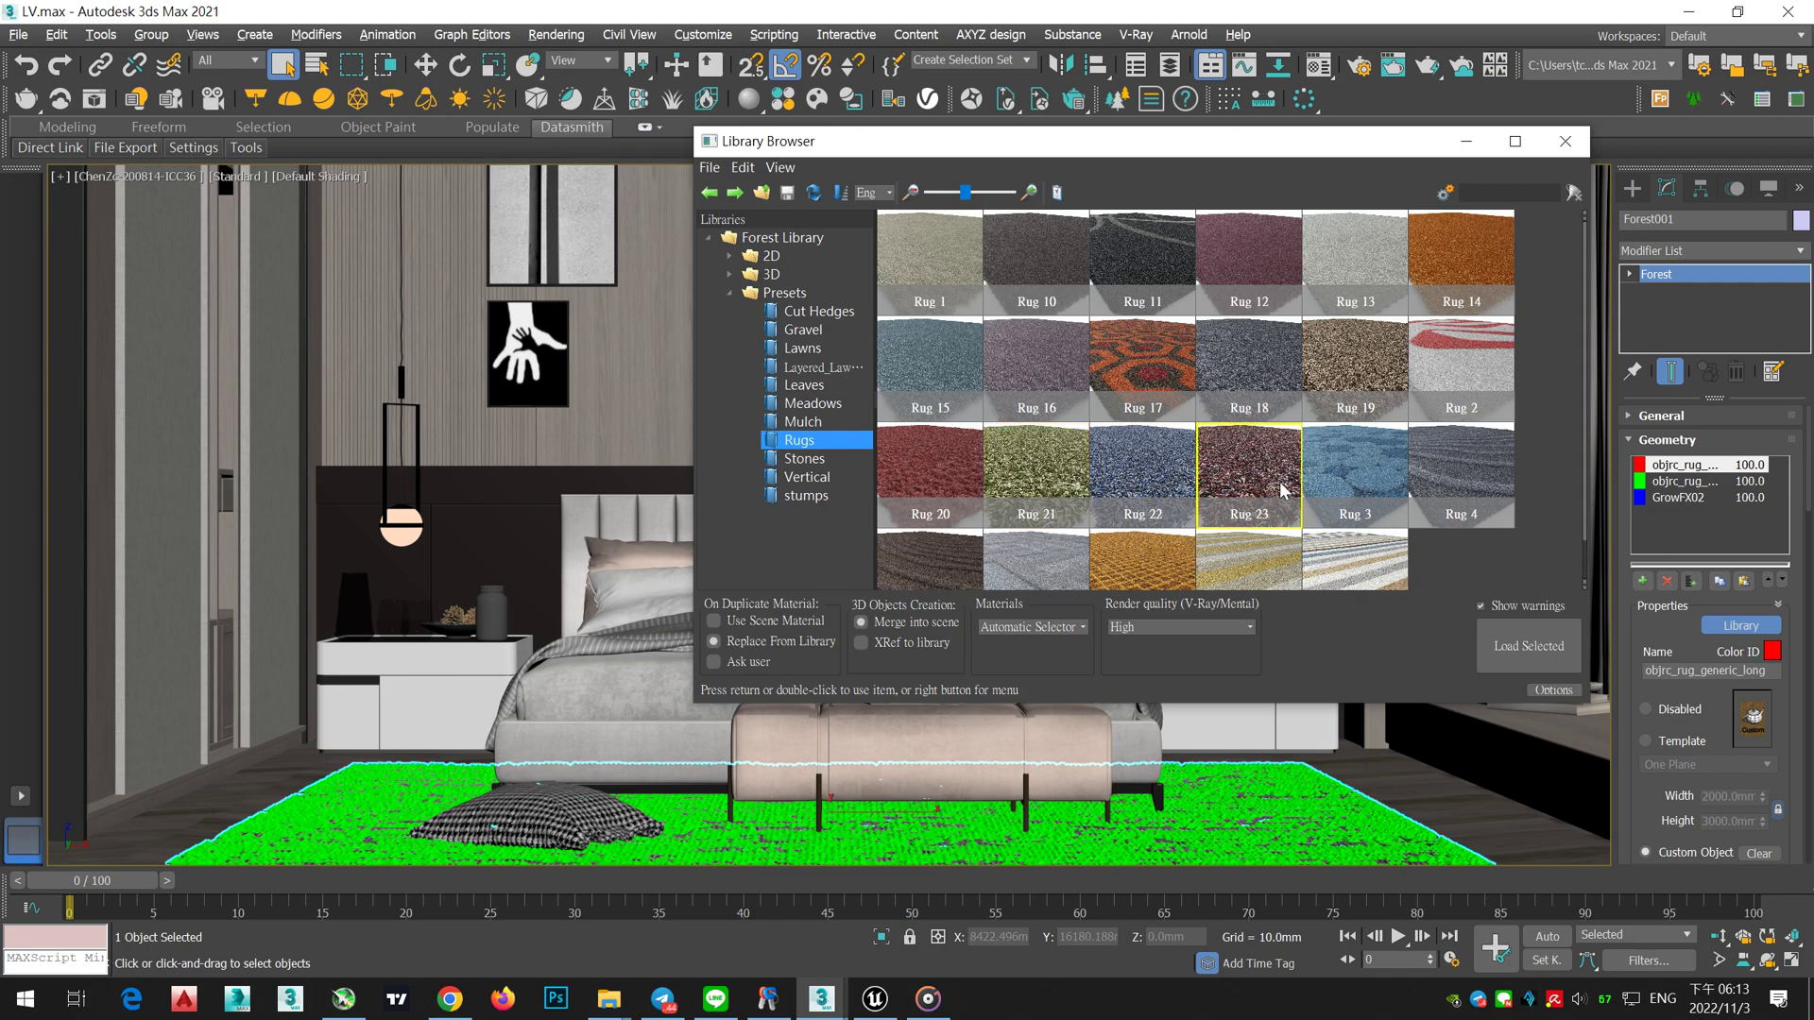
double_click(1361, 463)
click(957, 591)
click(950, 595)
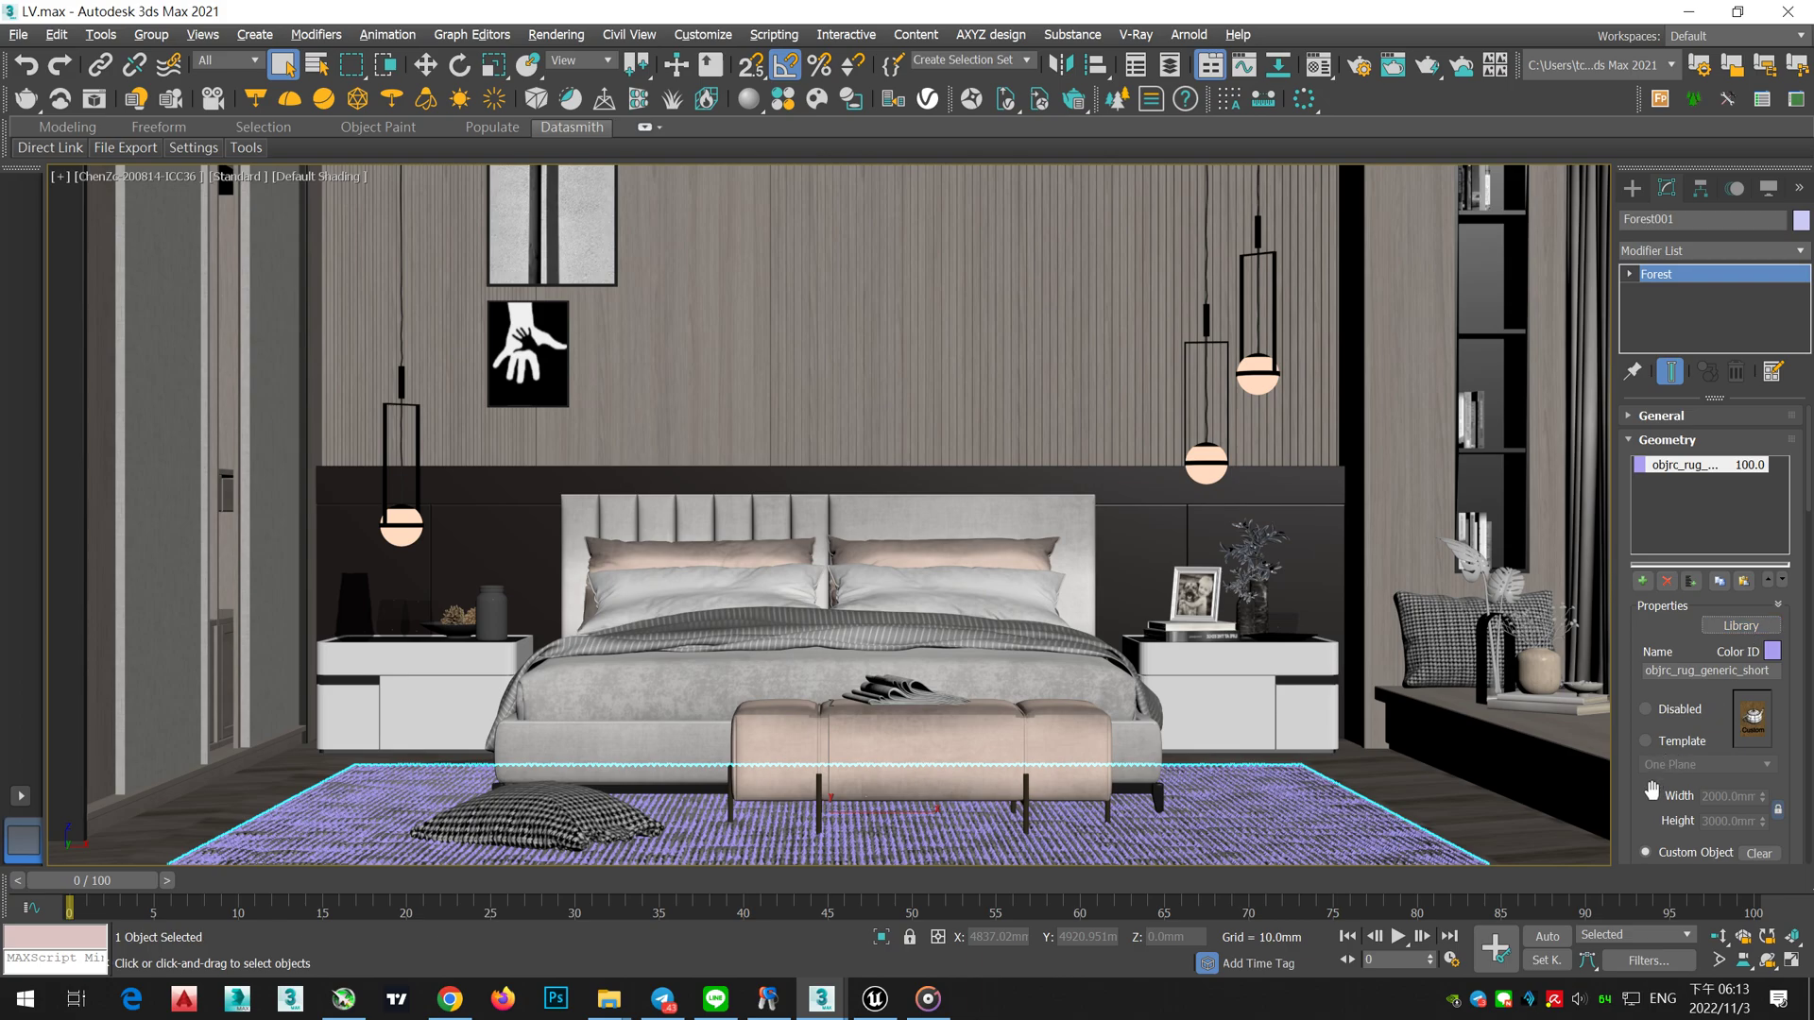
Step: Try global scale values of 500 % and 800 % on the rug geometry
scroll(1663, 531, down, 3)
drag(1704, 721, 1666, 578)
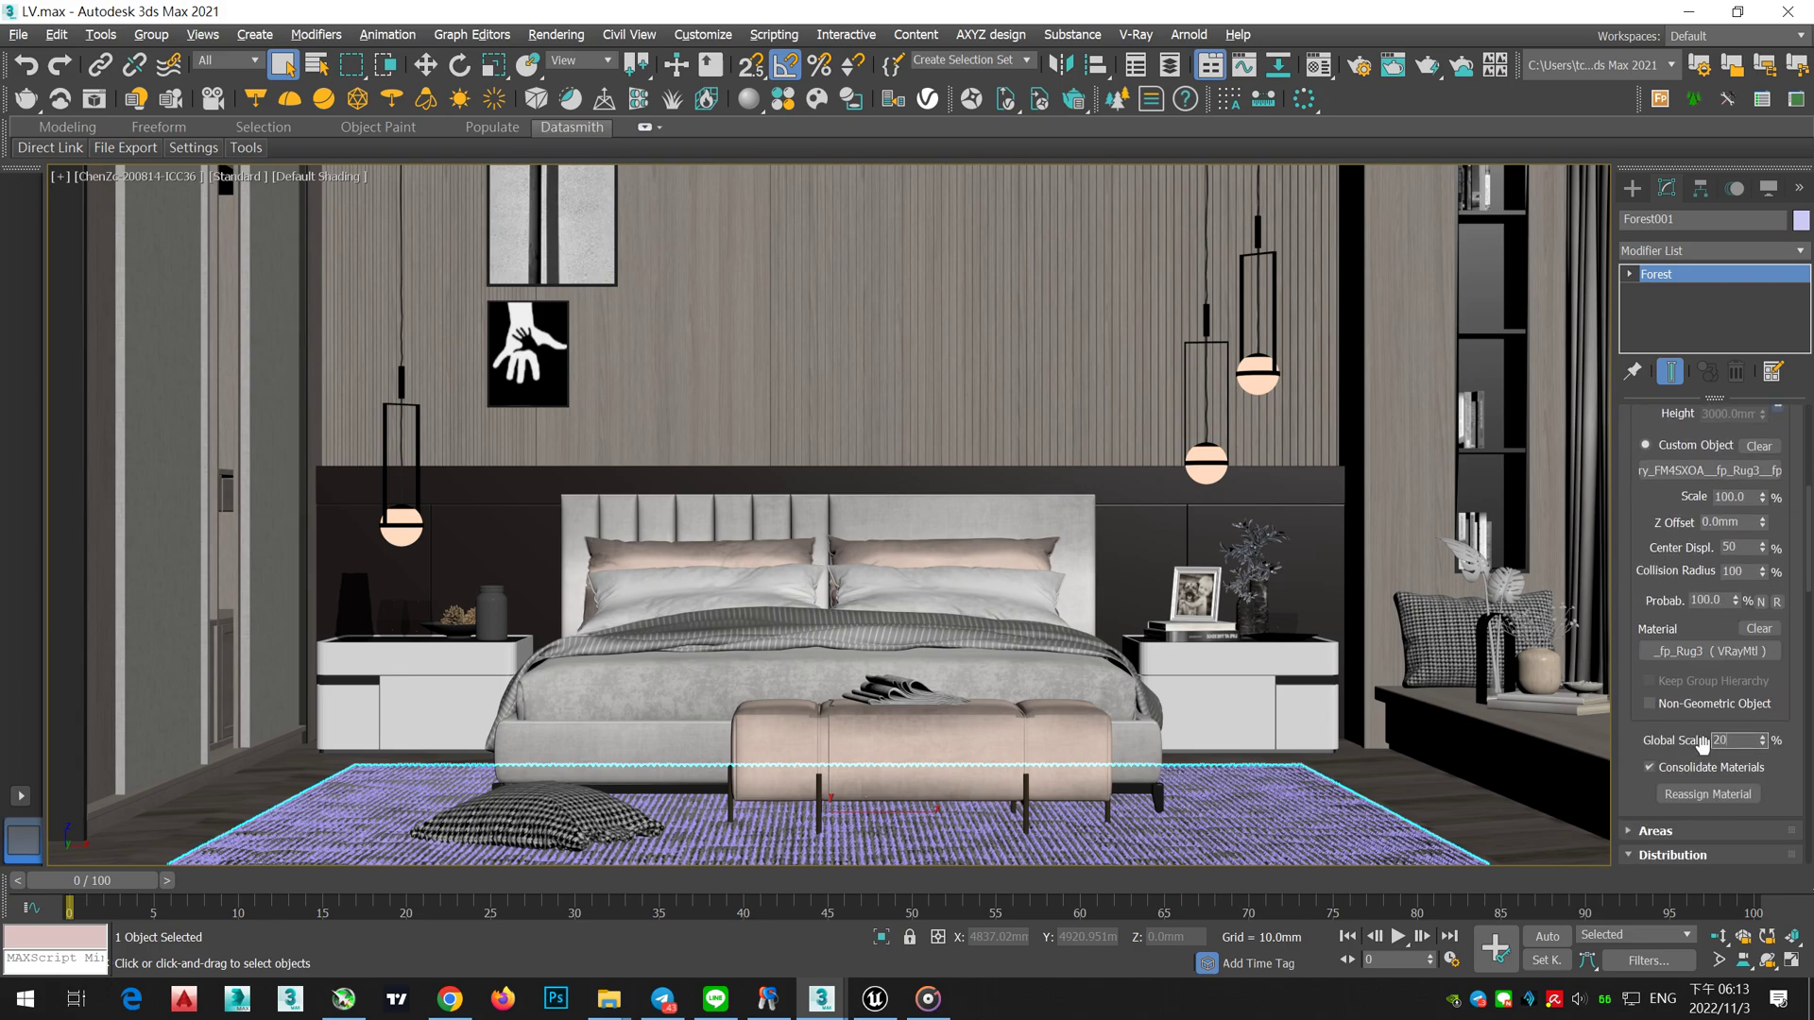
text(500)
key(Return)
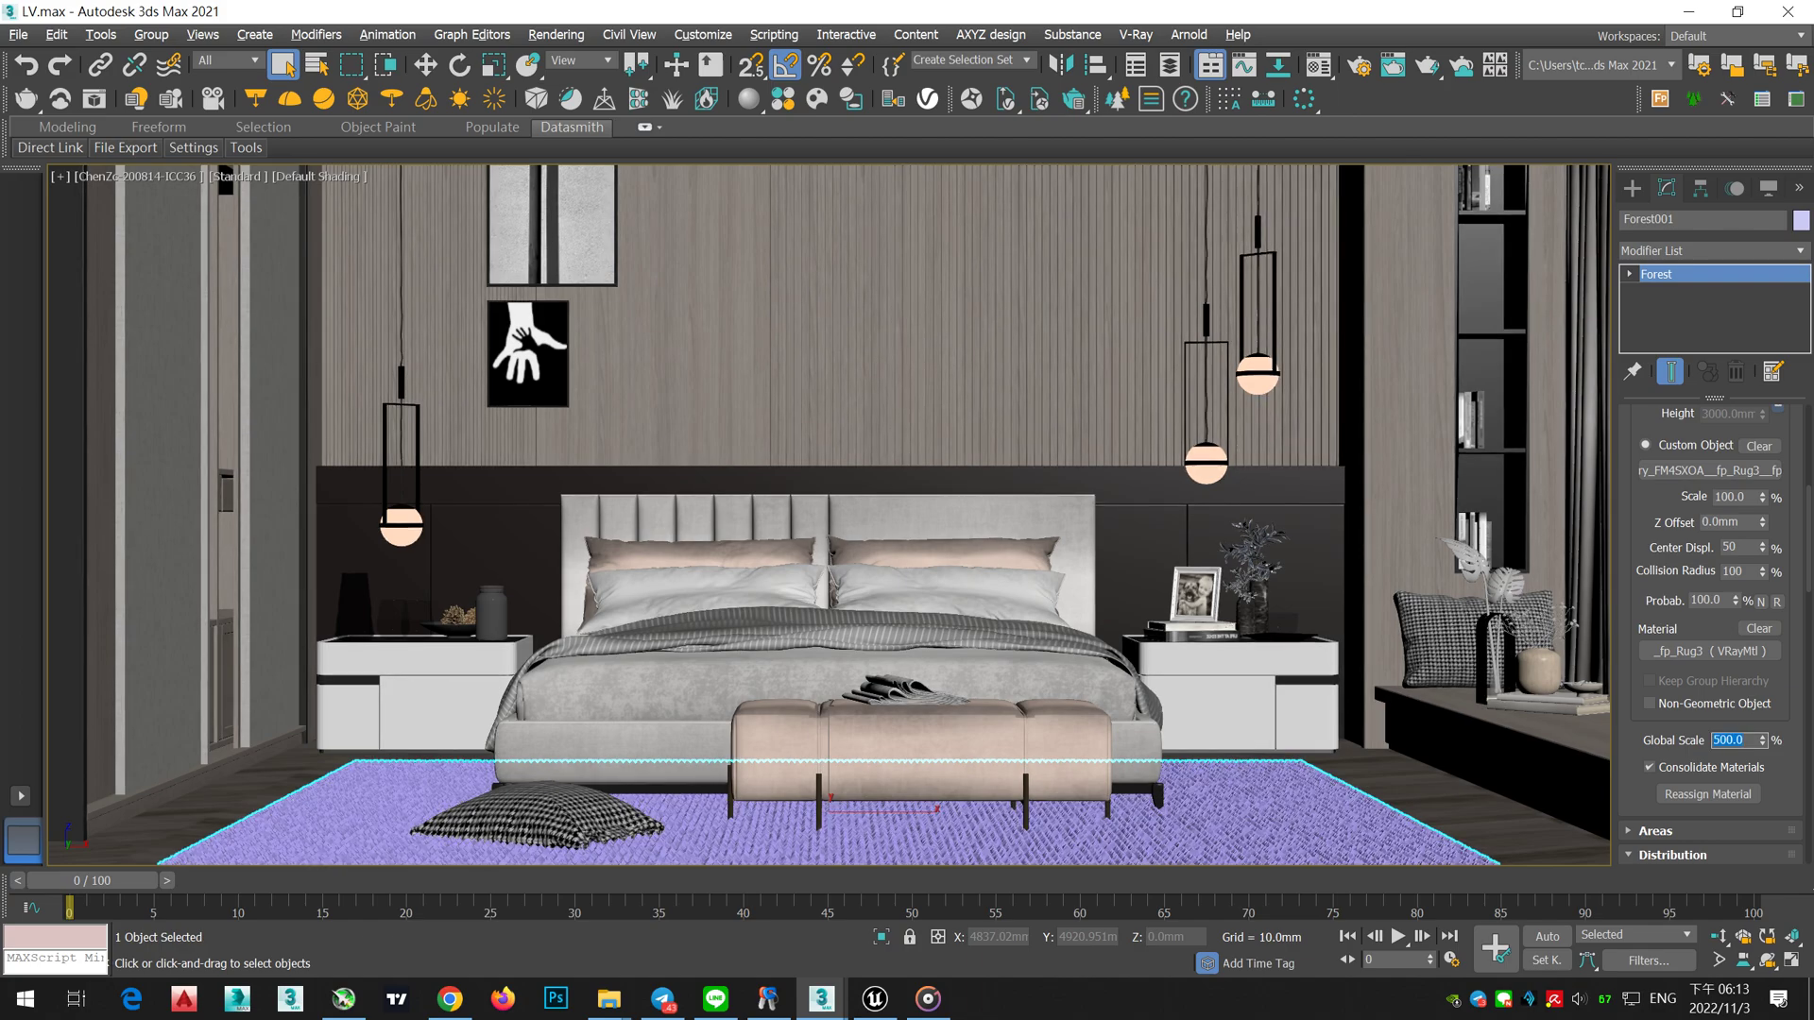
text(50)
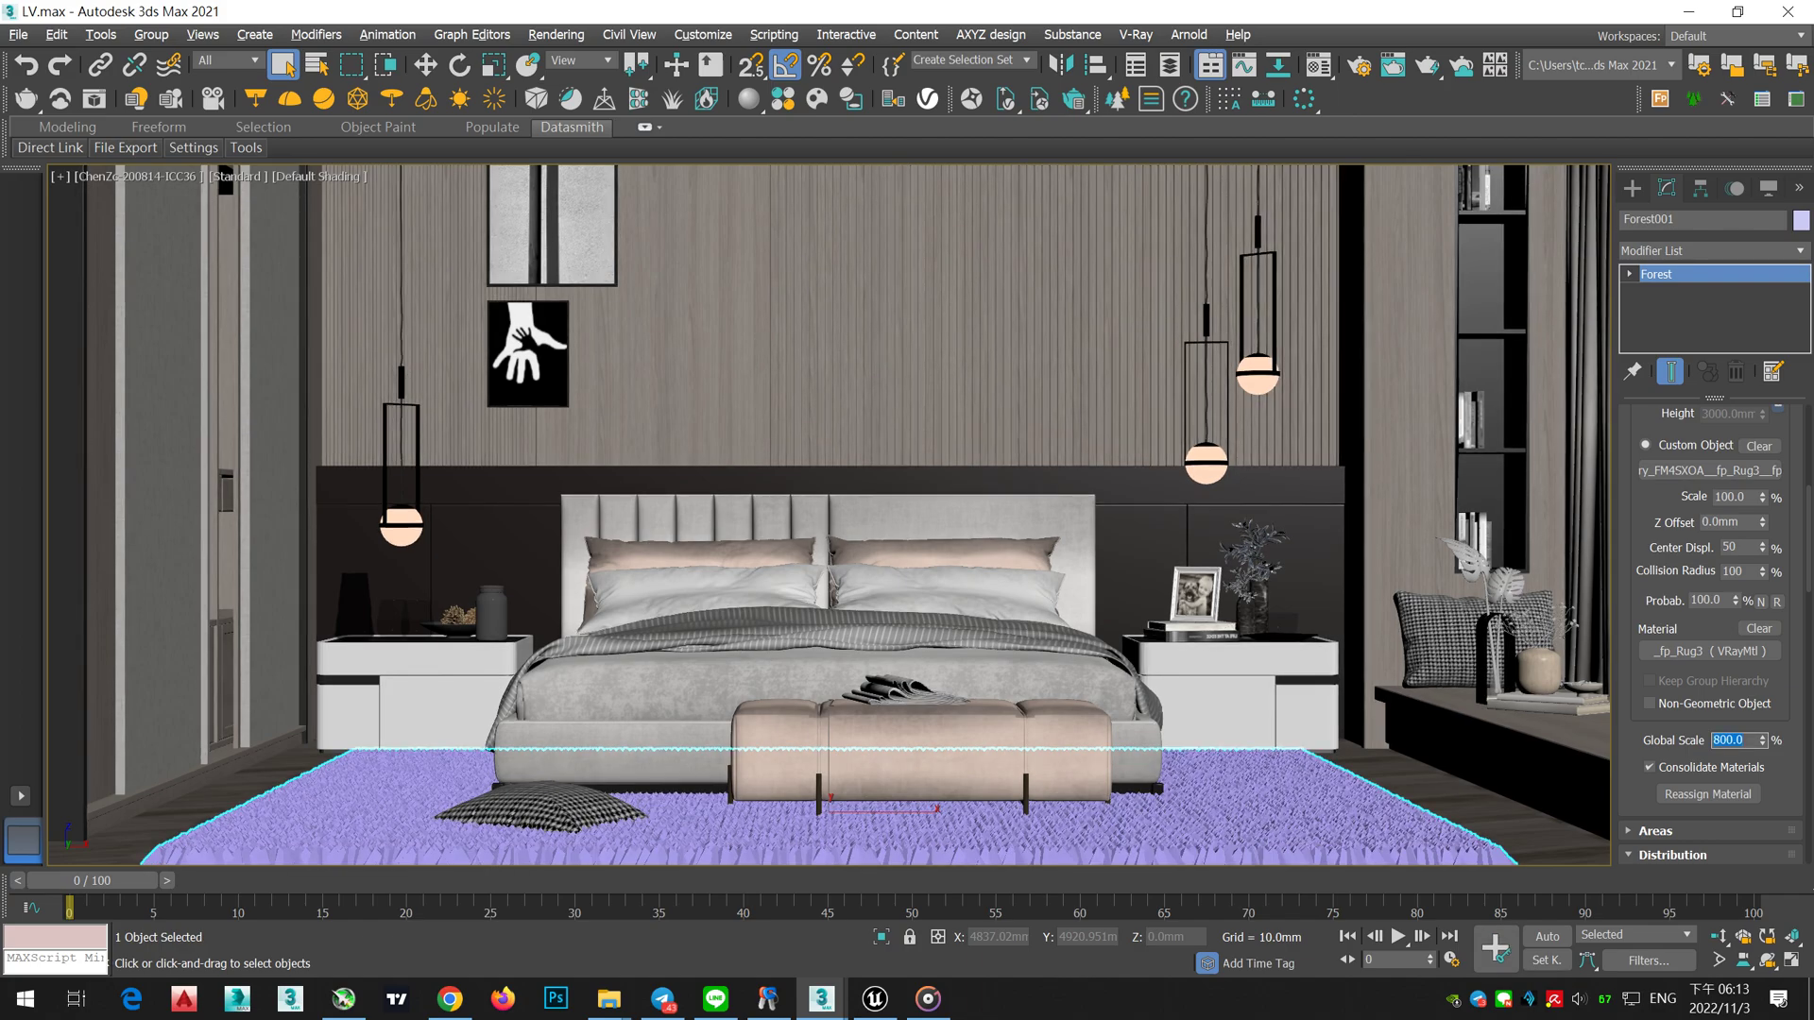
text(0)
key(Return)
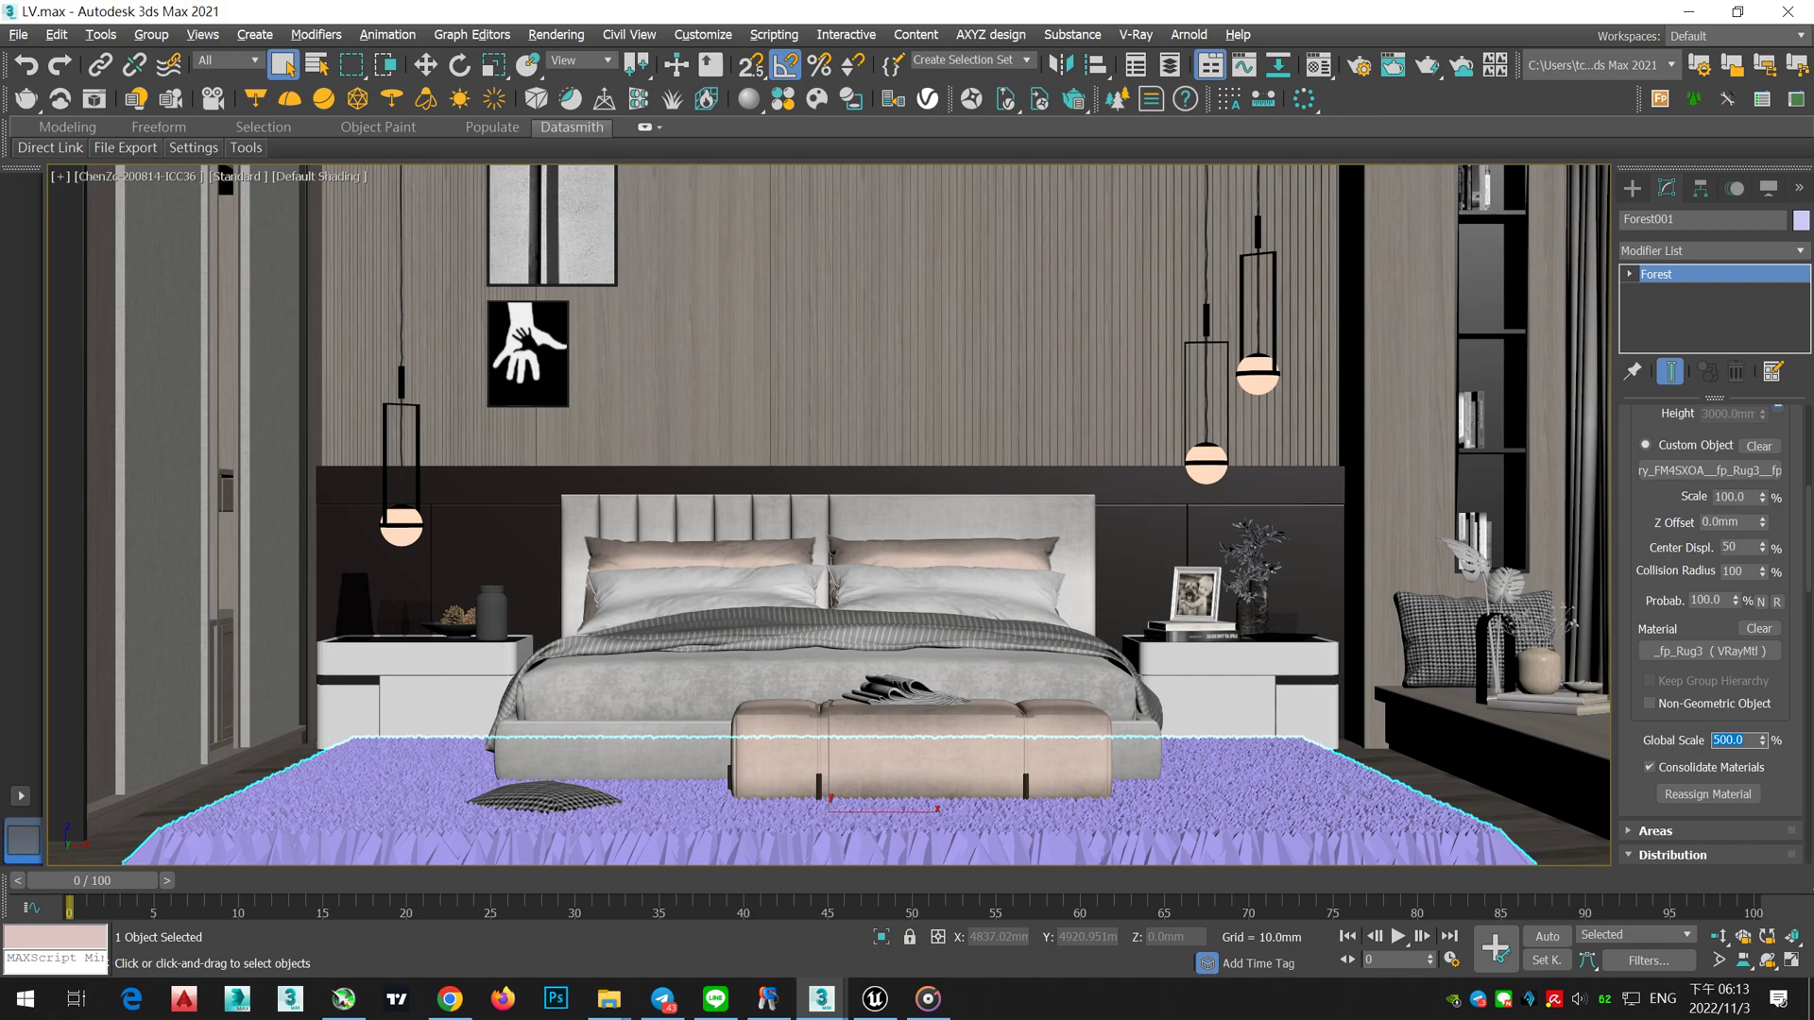
Step: Reduce the rug geometry's global scale to 185 %
drag(1761, 749, 1763, 785)
scroll(1664, 737, down, 5)
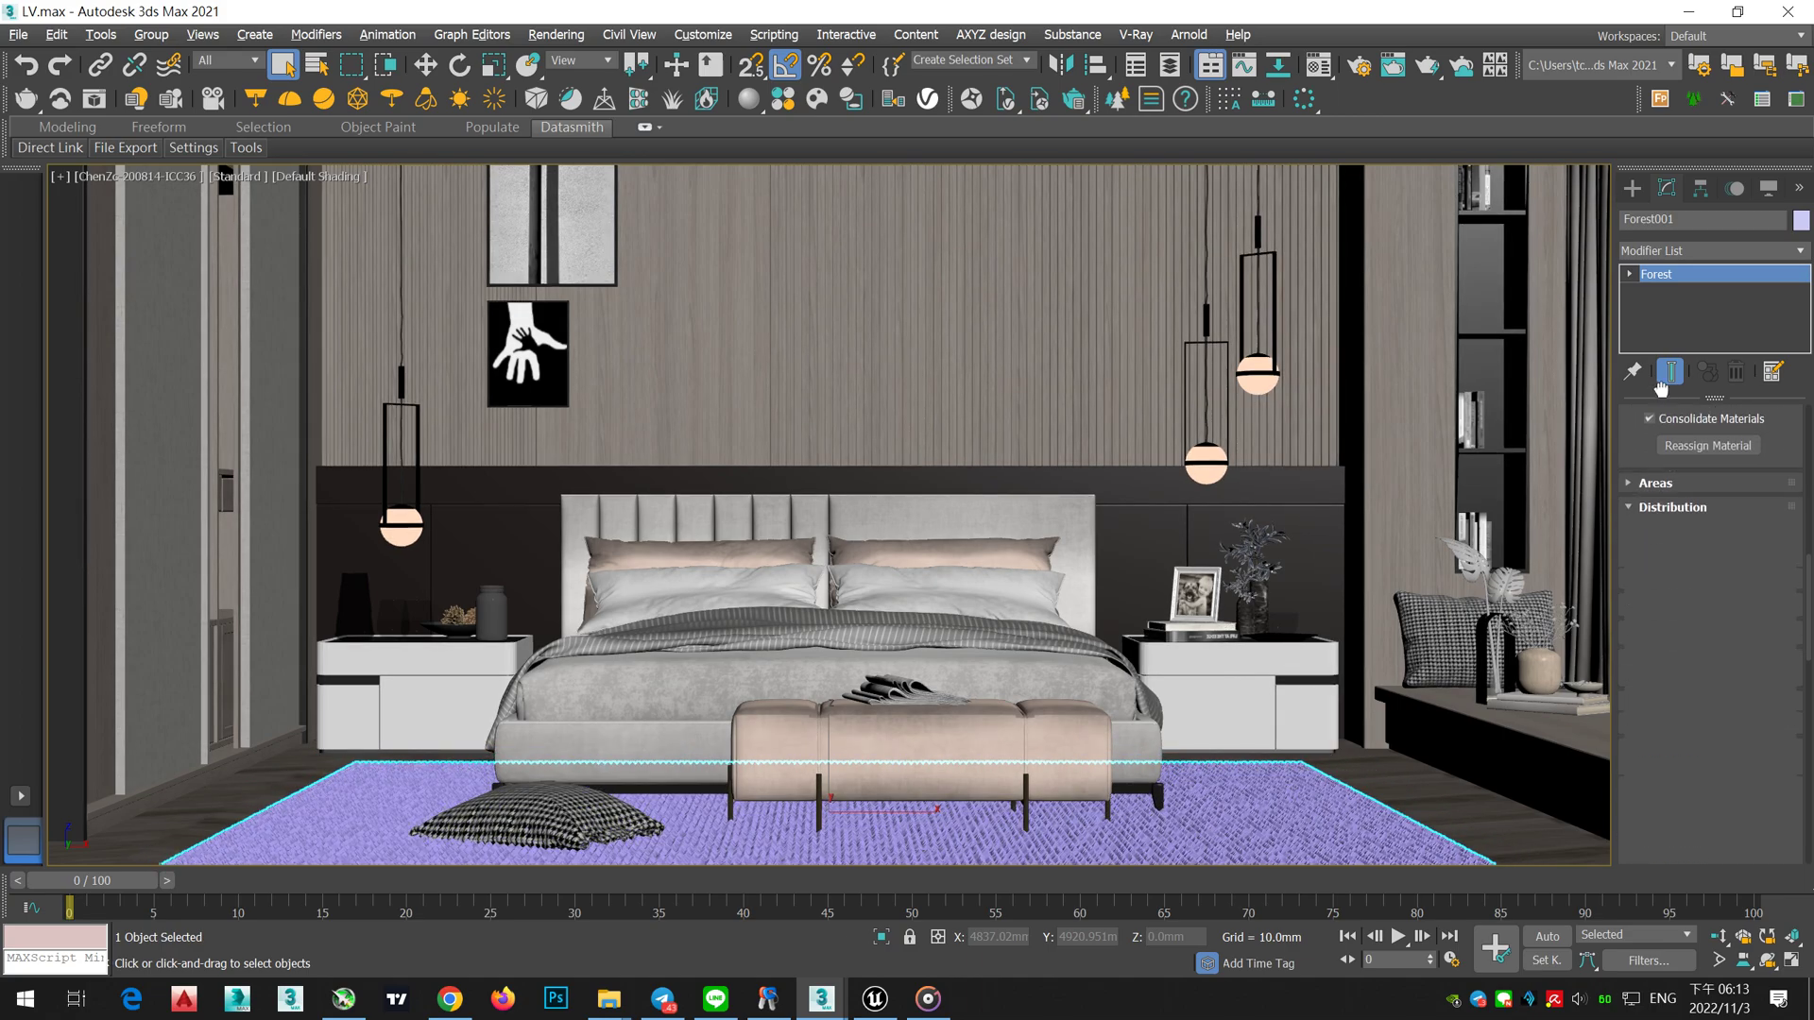
drag(1649, 617, 1642, 744)
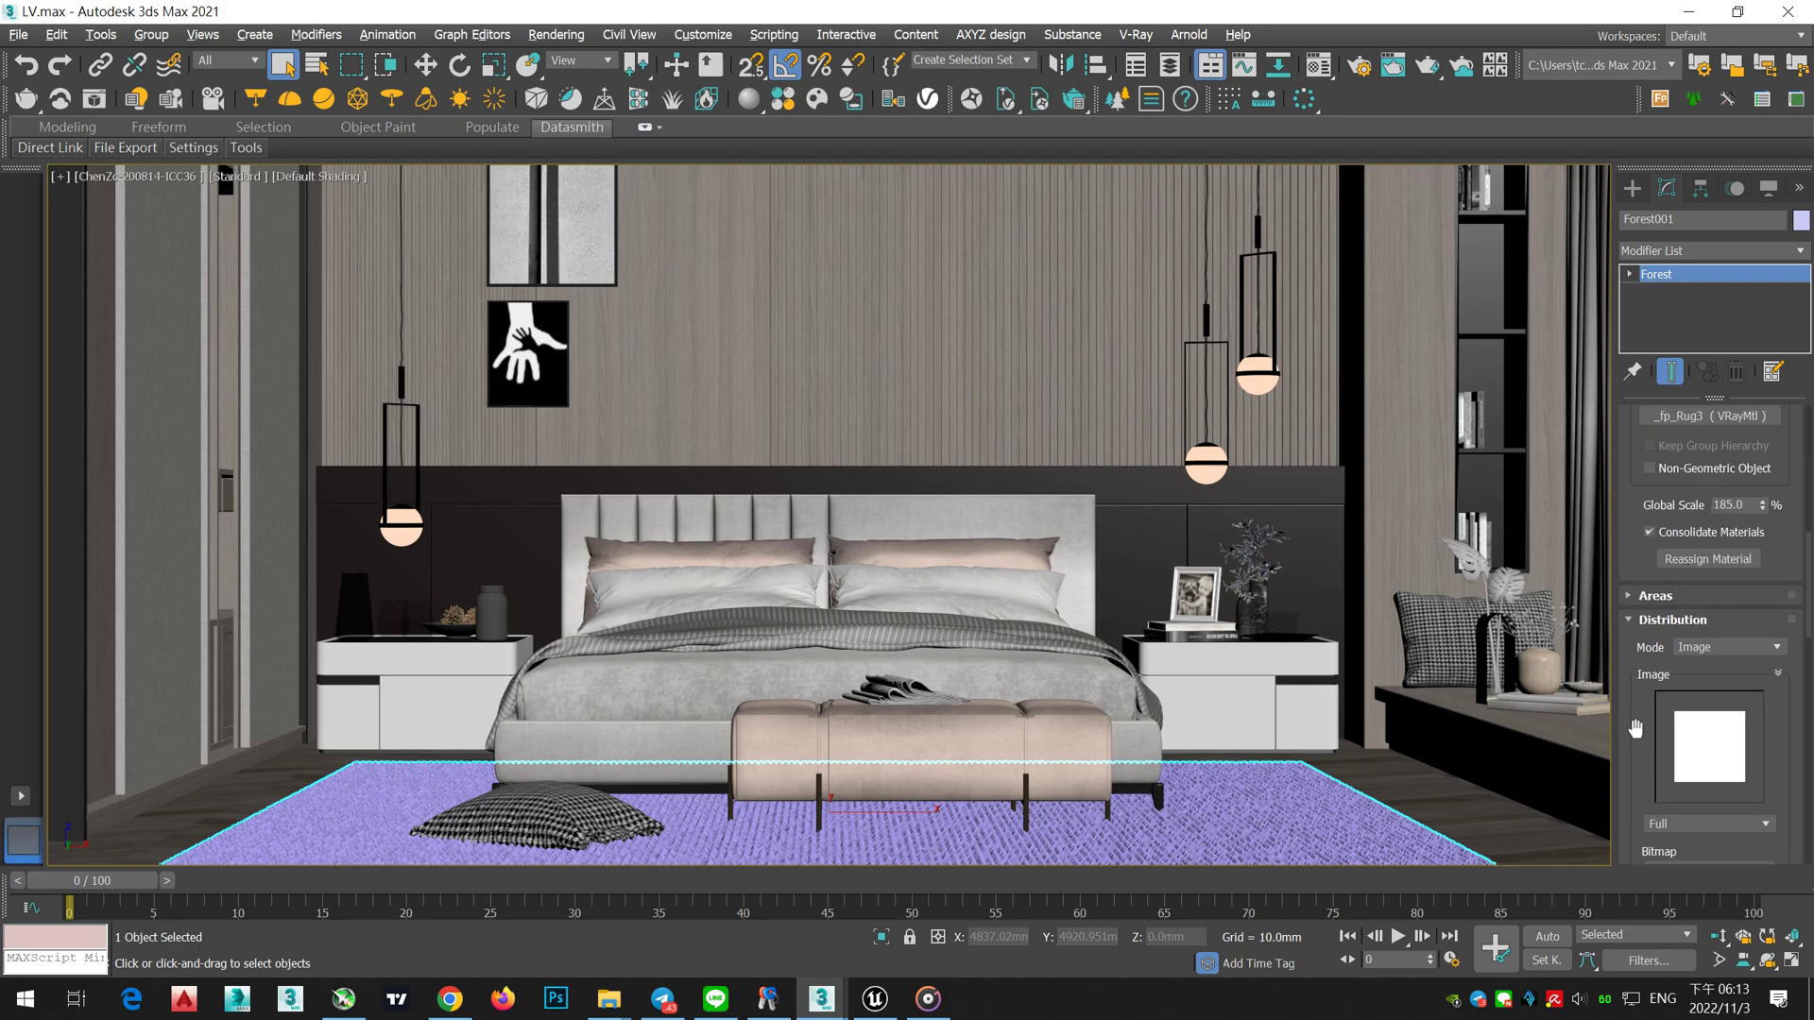
Step: Synchronize the Rug 3 scene through Datasmith Direct Link and switch to Unreal Engine to check the bedroom floor
click(45, 153)
click(68, 195)
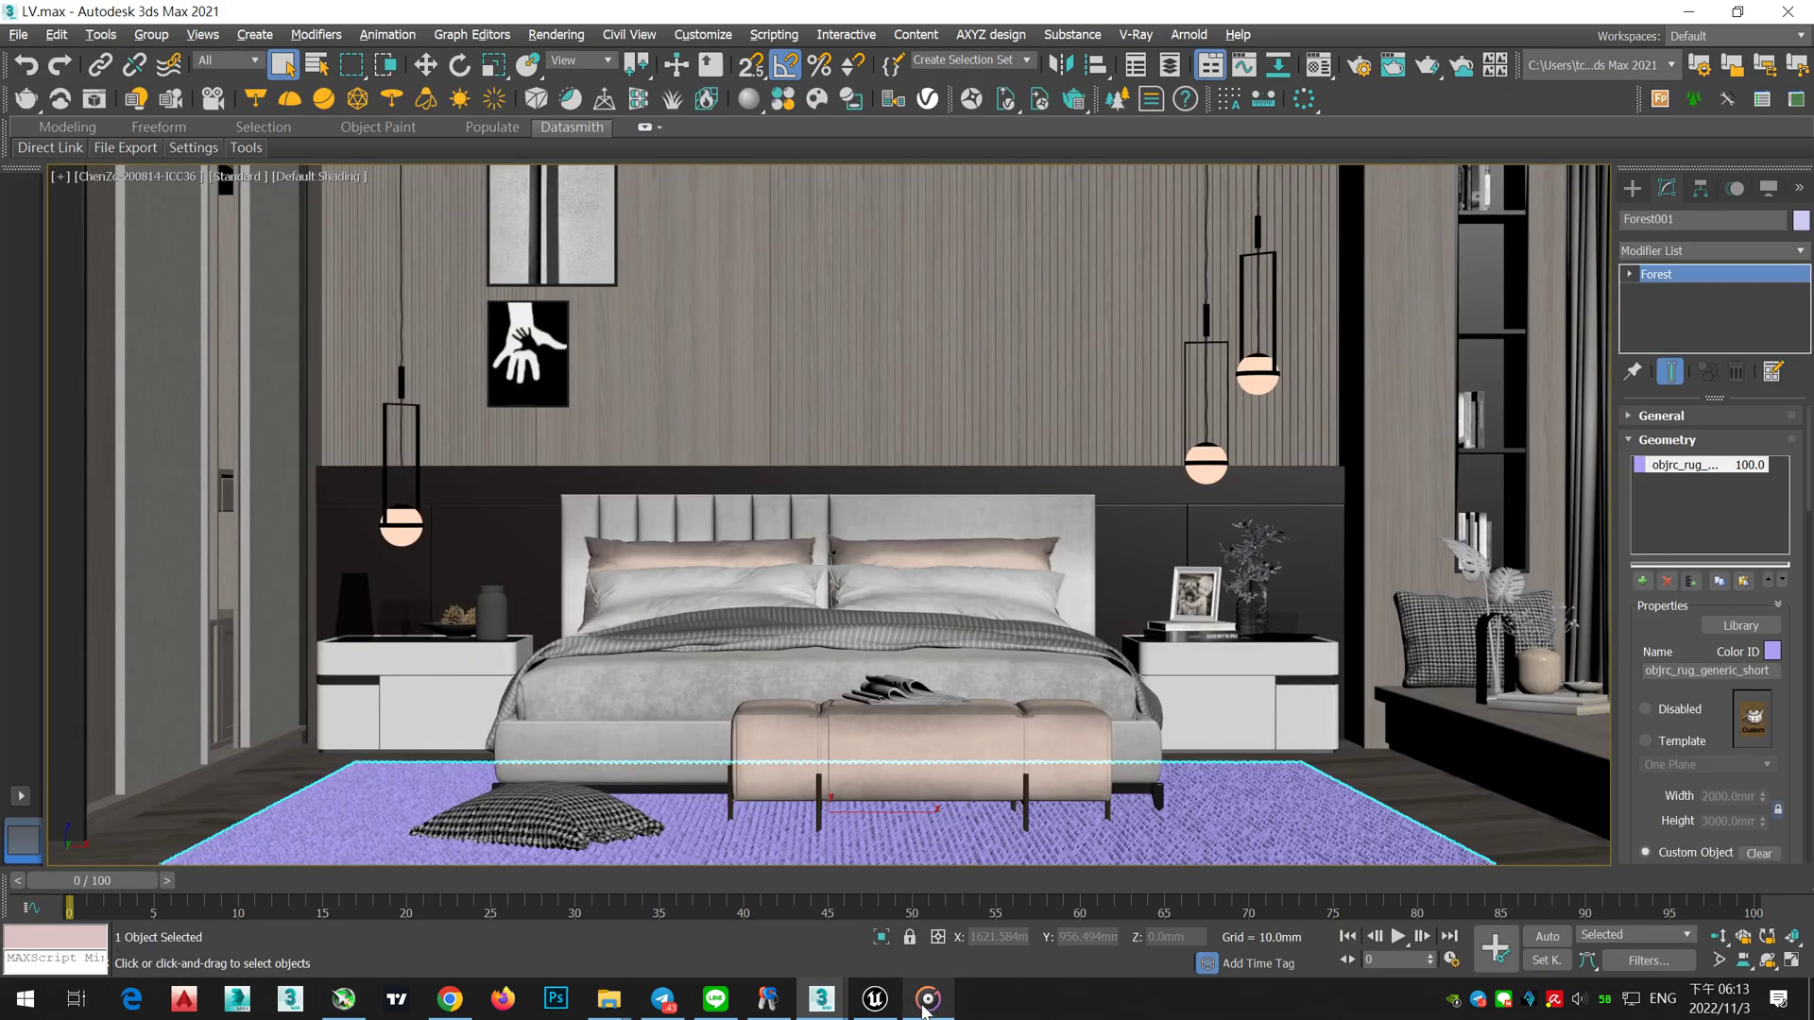
click(875, 999)
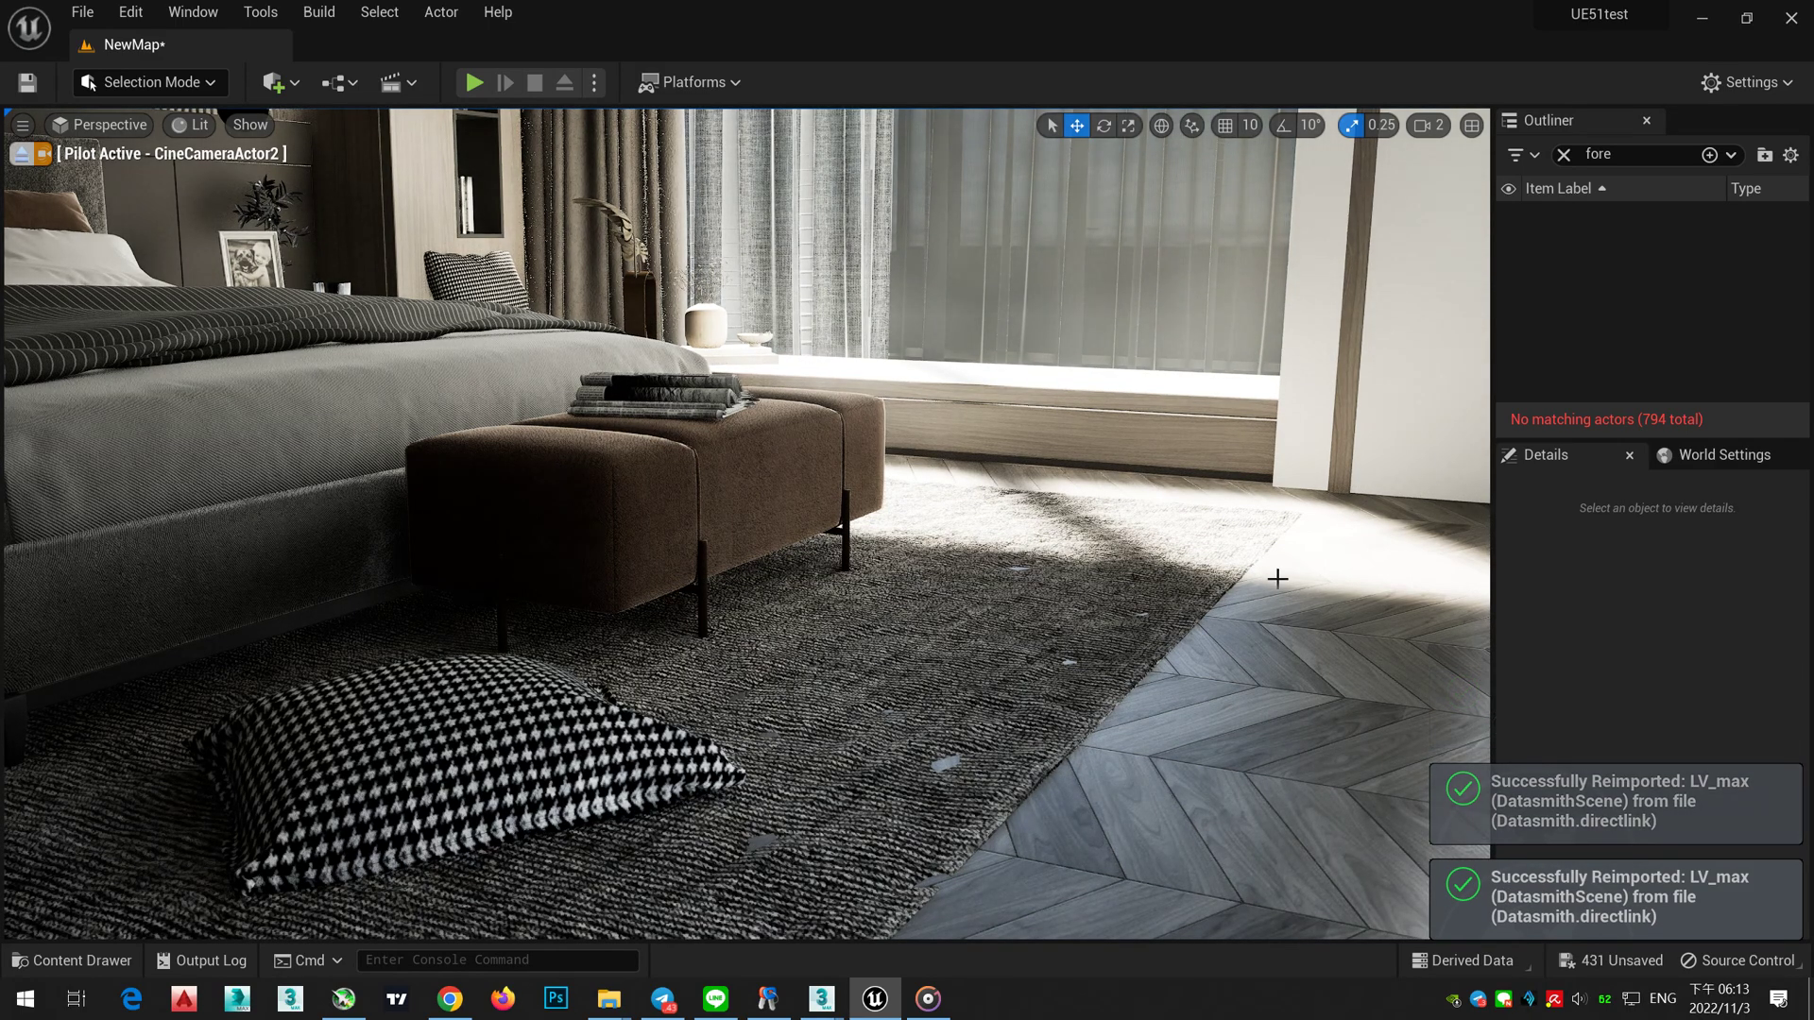
click(1625, 154)
right_drag(1316, 485, 1243, 428)
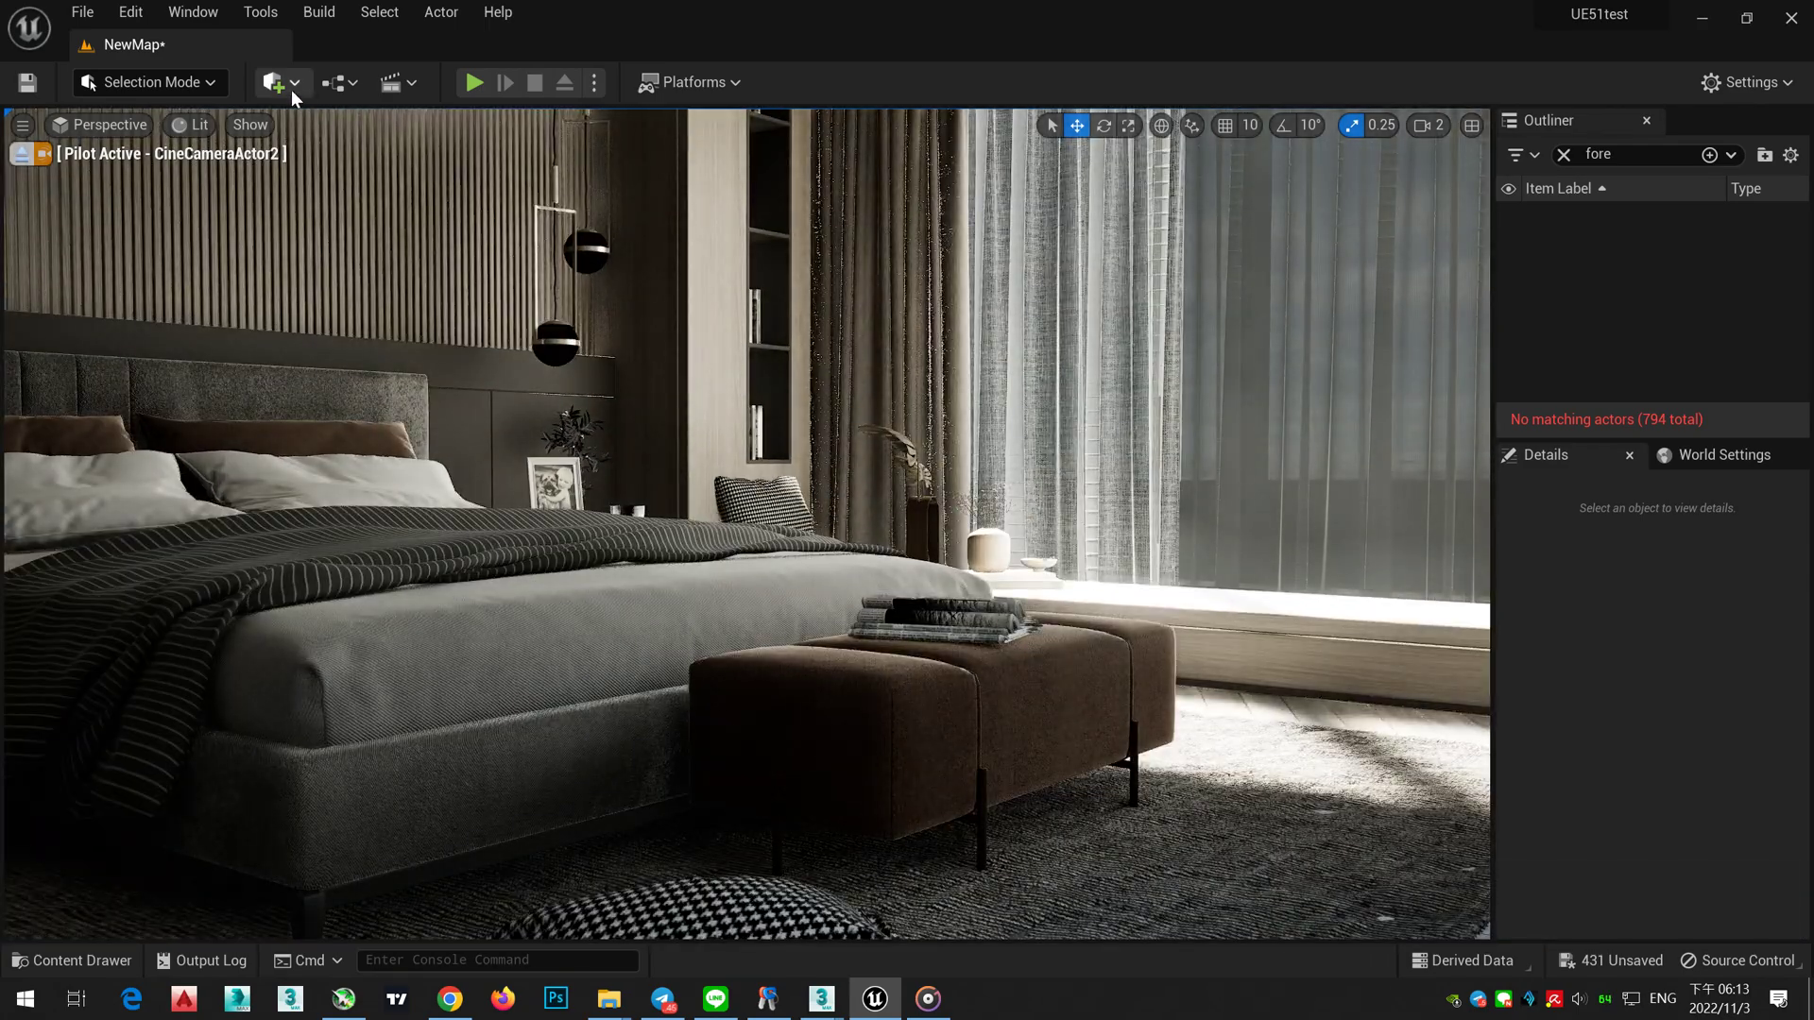
Step: Import the Datasmith Direct Link scene into the project's Content/LVMAX folder
click(288, 85)
mouse_move(359, 234)
click(581, 289)
click(1073, 446)
click(1094, 598)
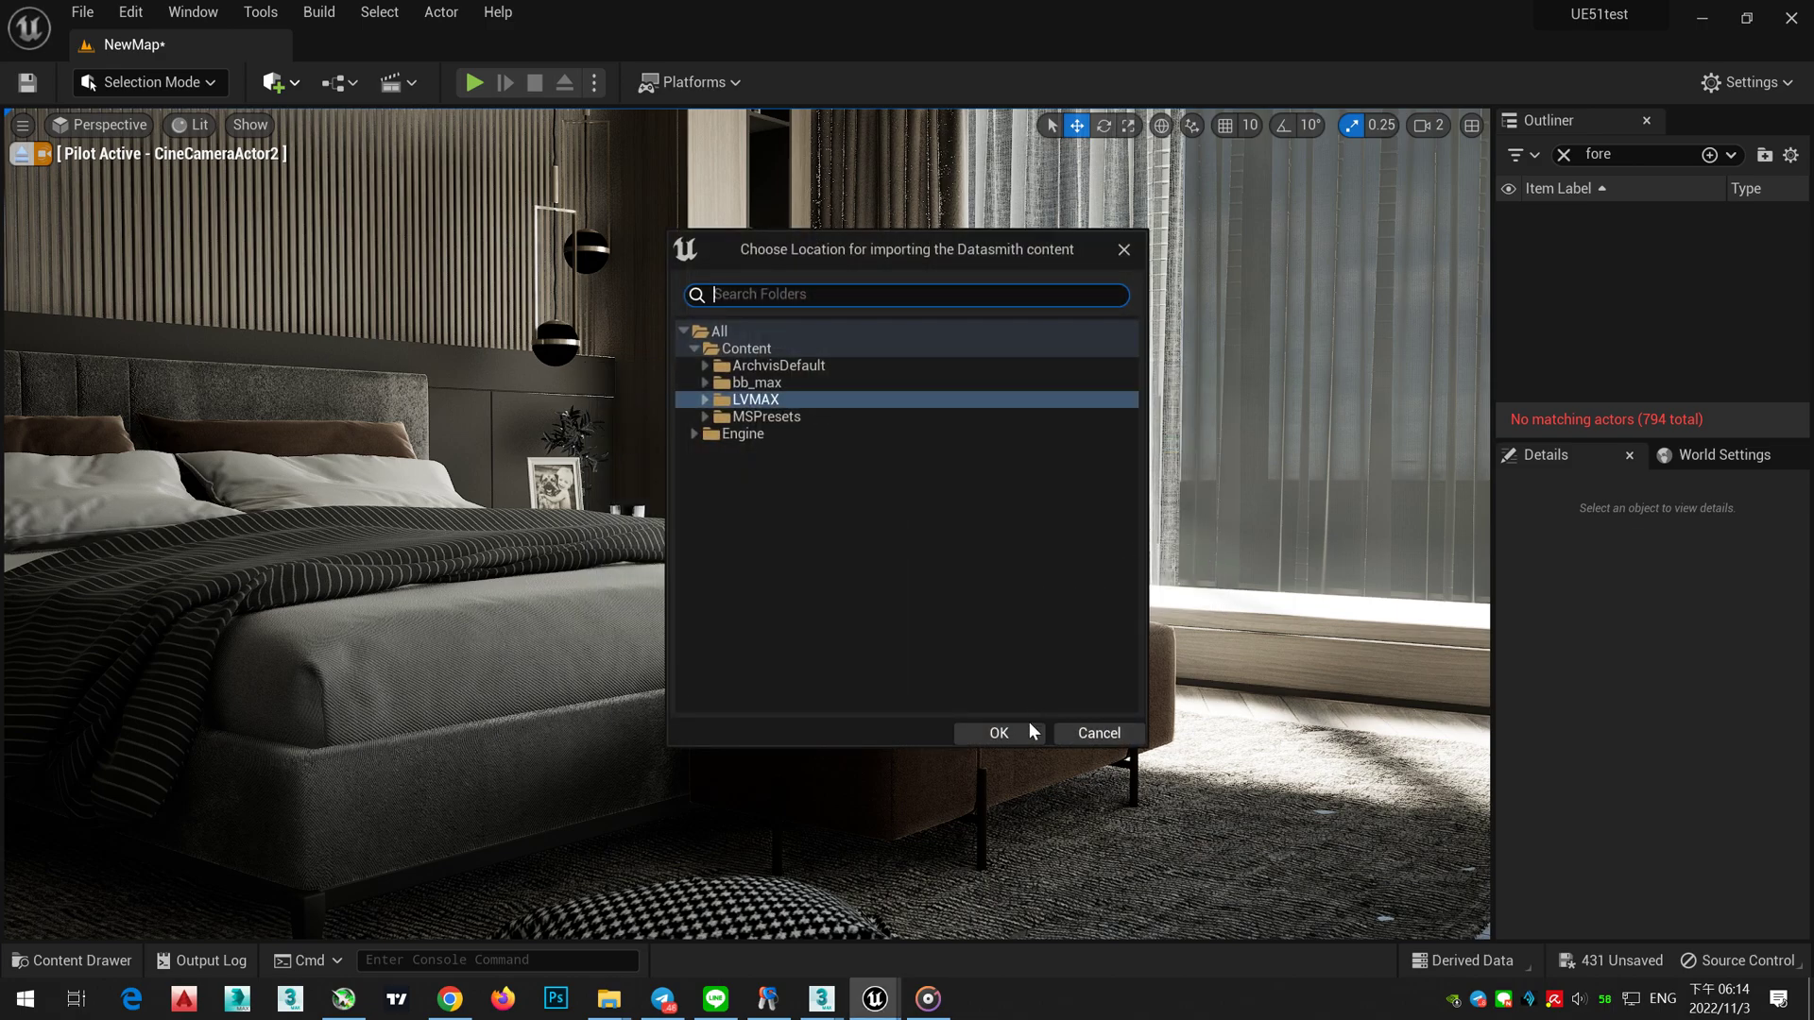
click(1002, 733)
click(1017, 696)
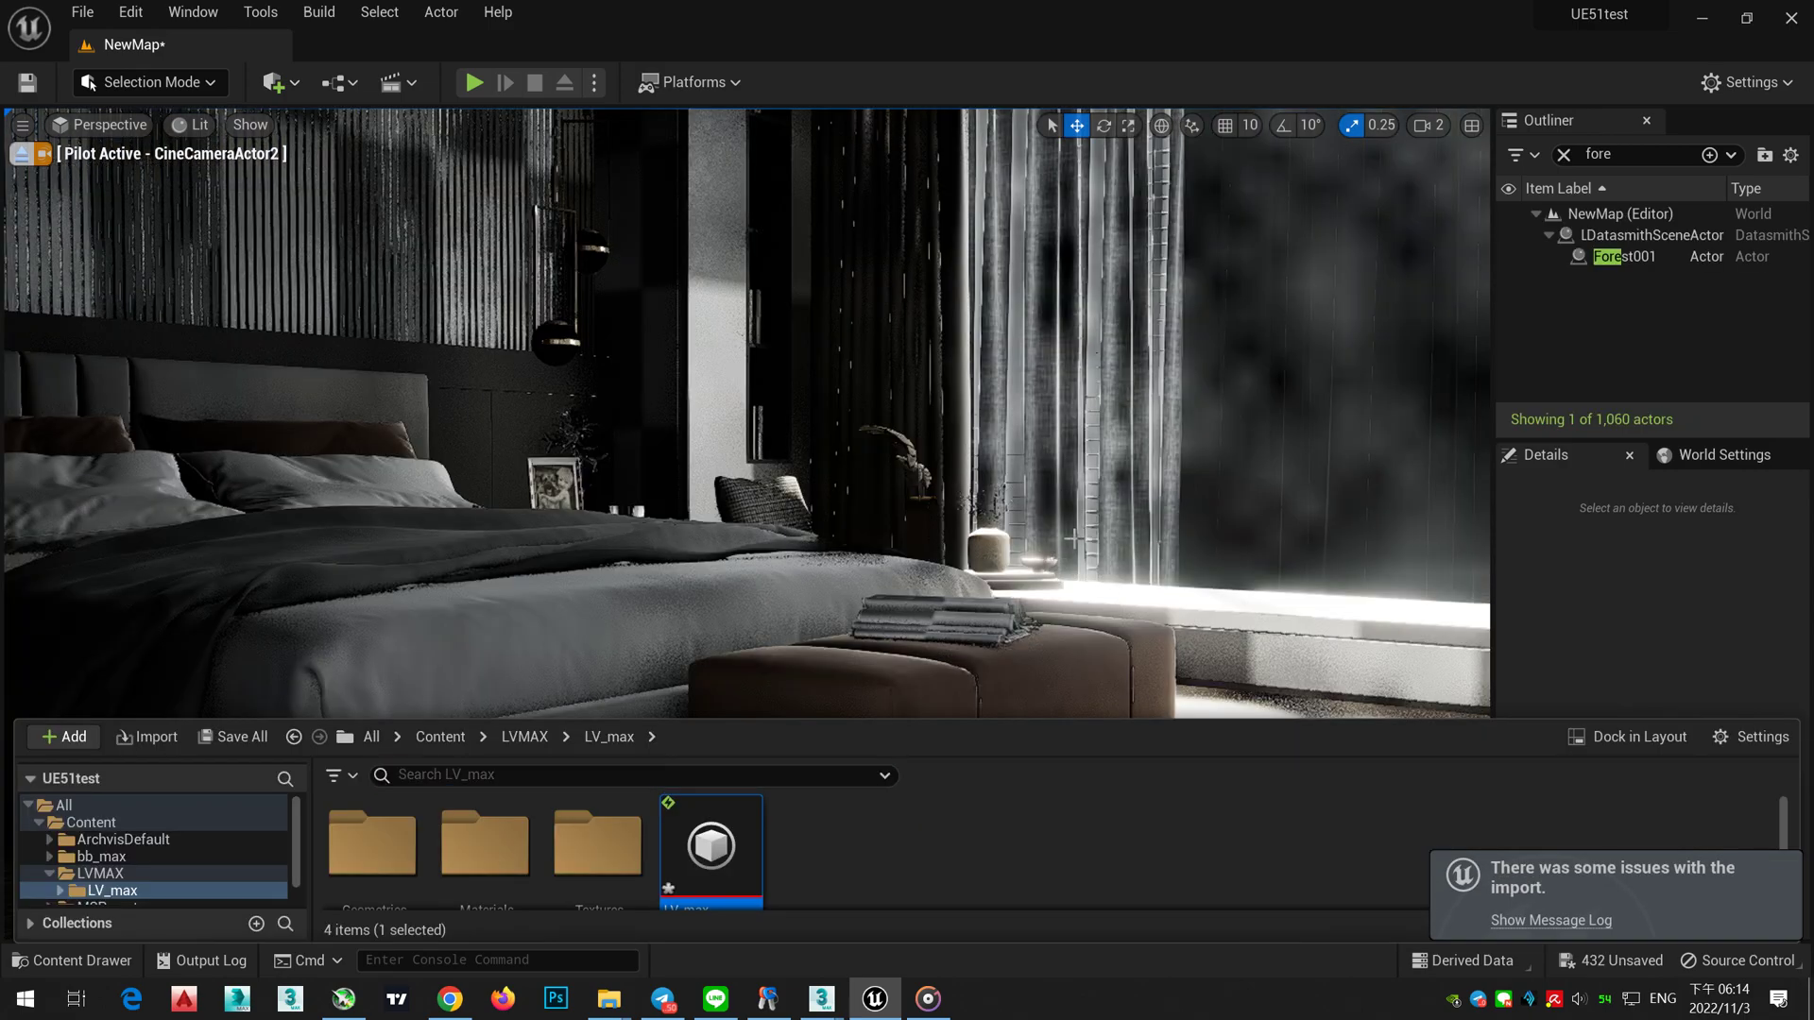
Step: Examine the imported rug around the bench and pillow from near and far, with Forest001 selected
right_drag(1074, 538, 1342, 746)
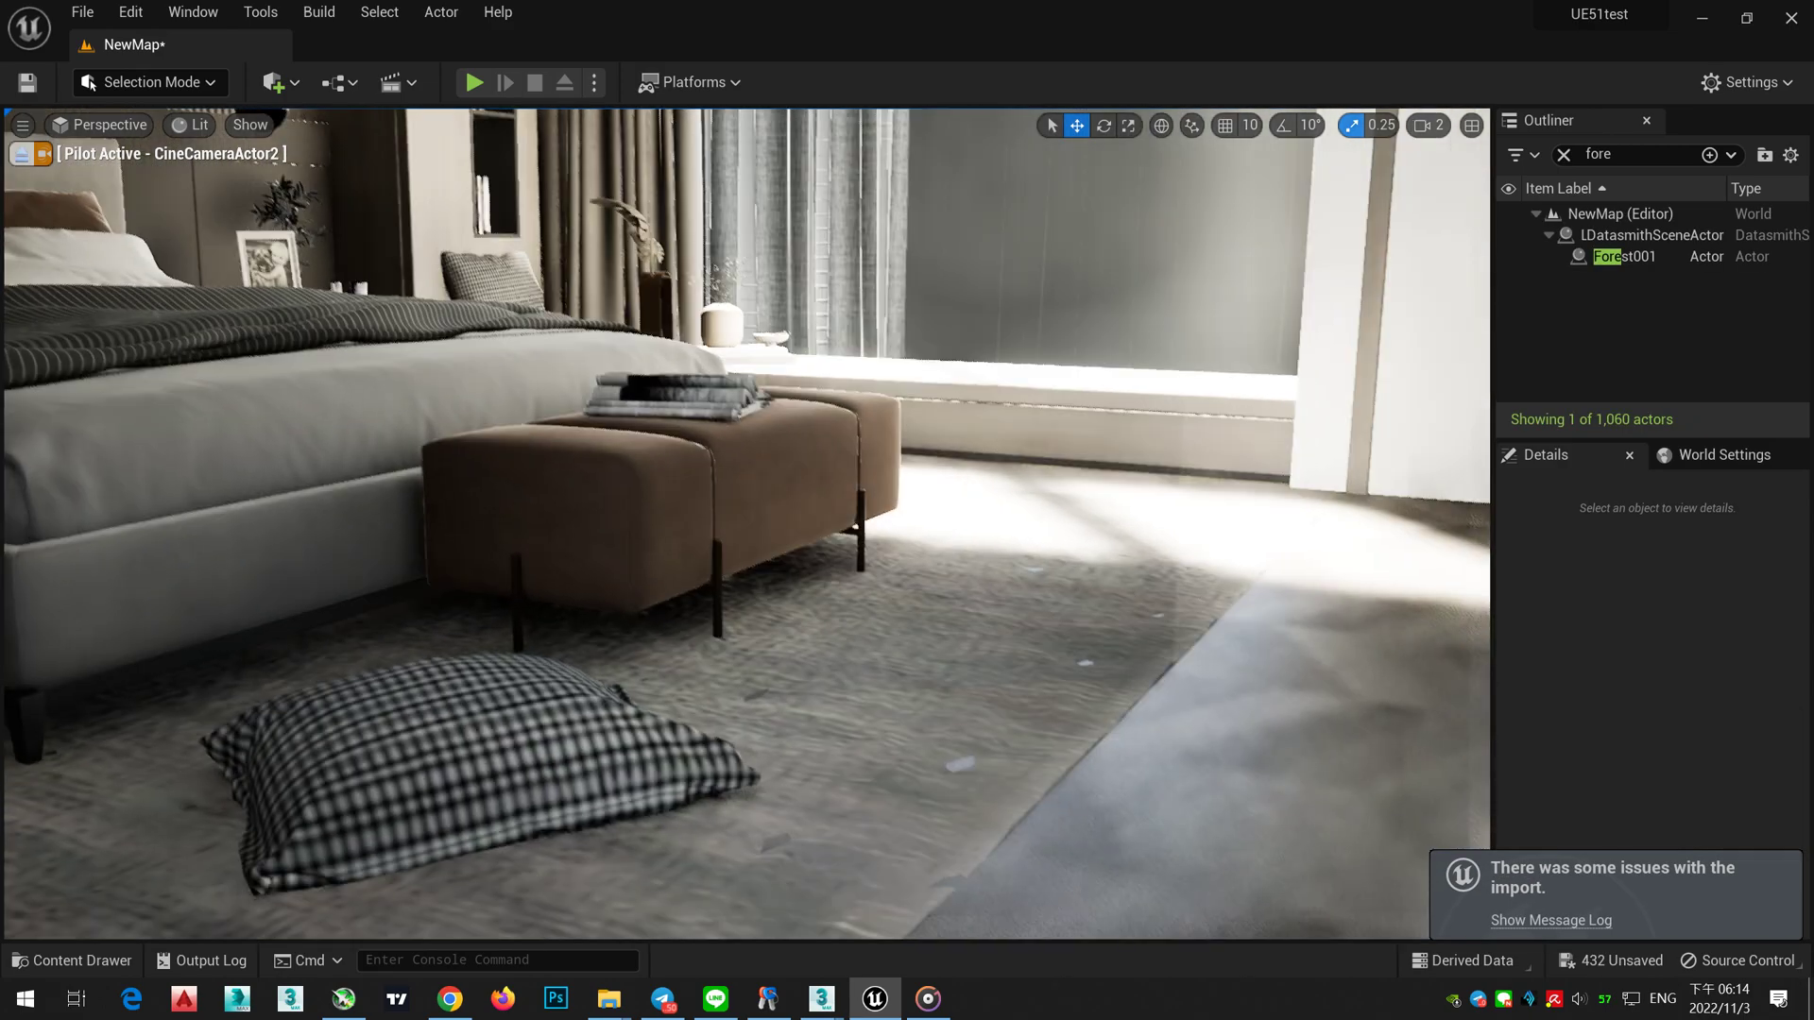
click(1638, 255)
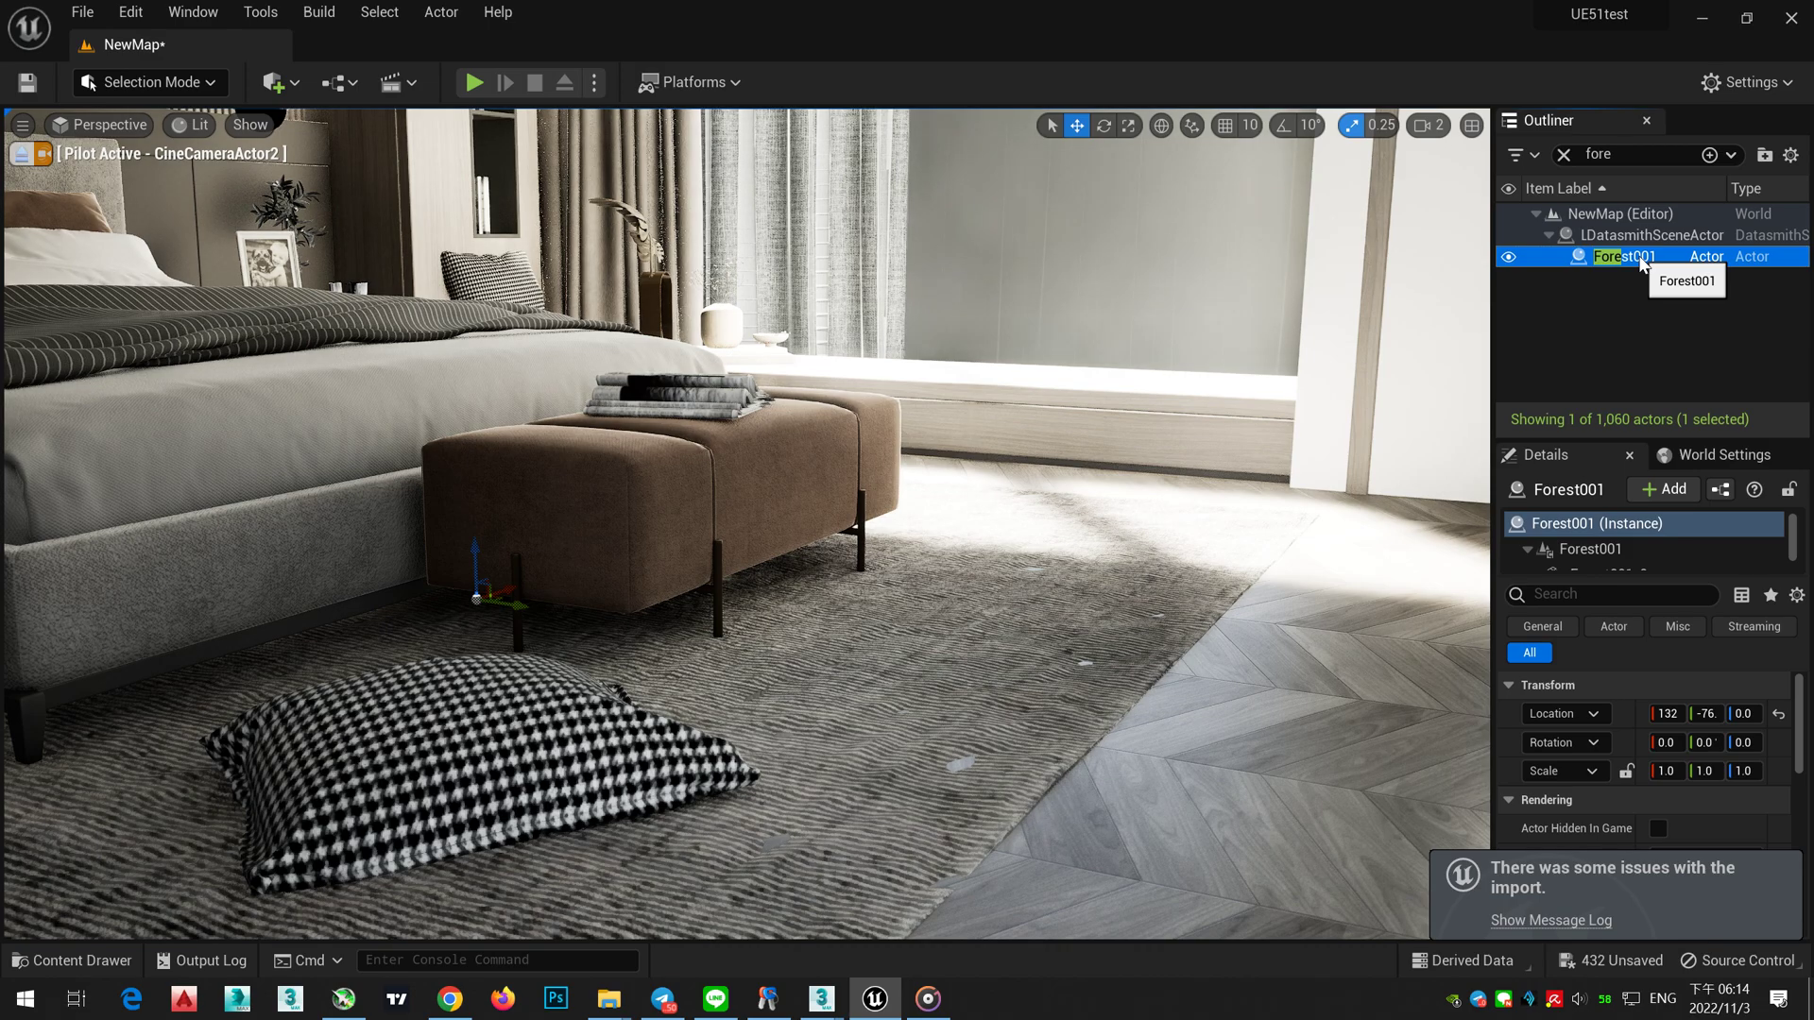
click(112, 957)
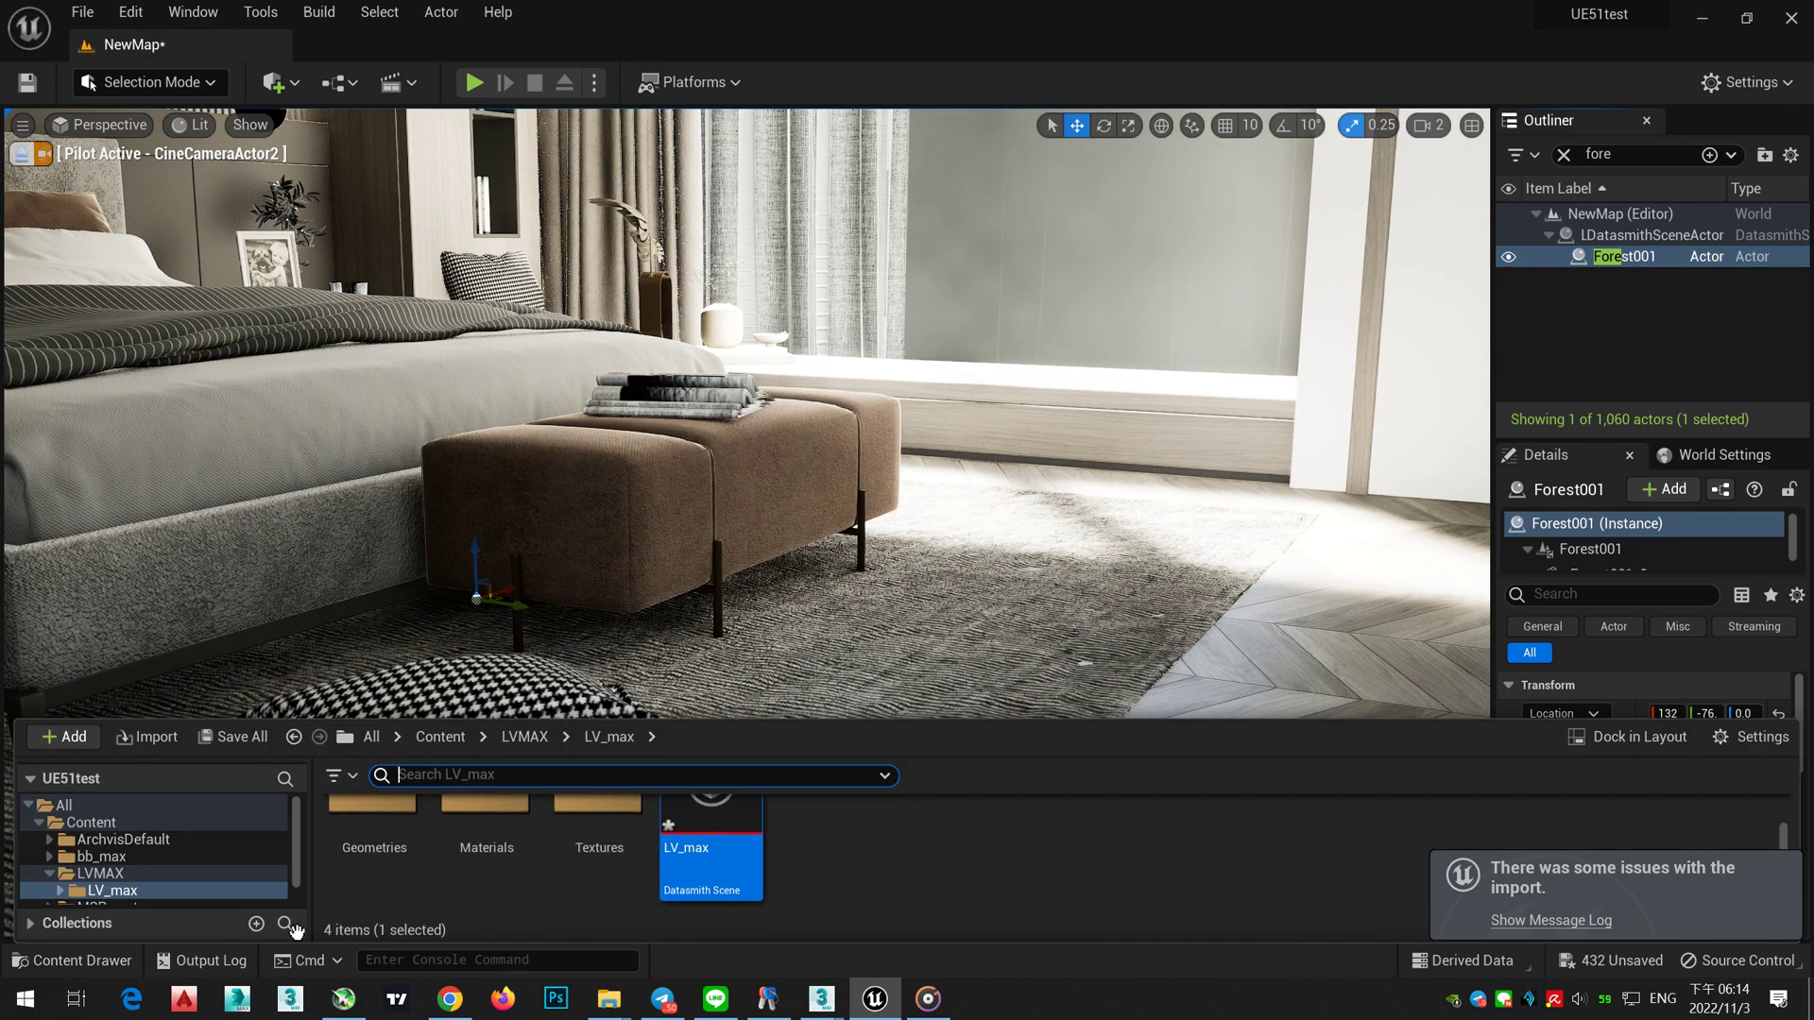
click(108, 960)
right_drag(747, 524, 808, 673)
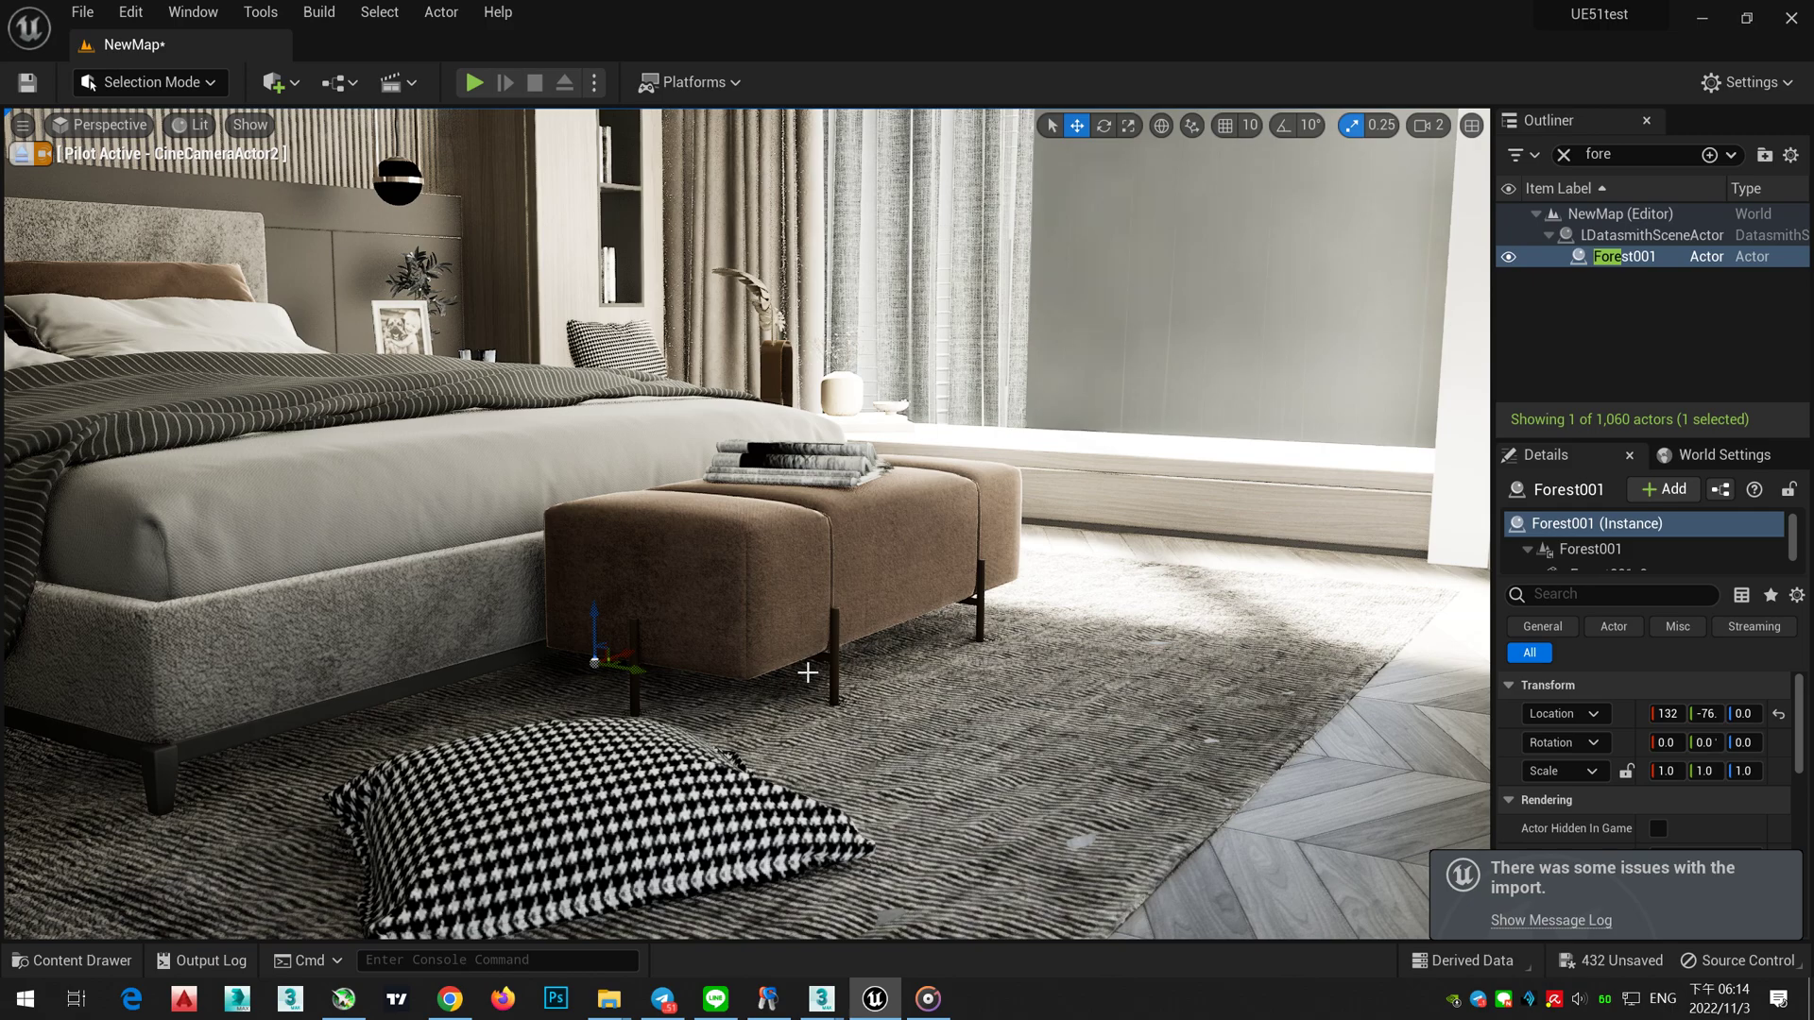
scroll(808, 673, down, 5)
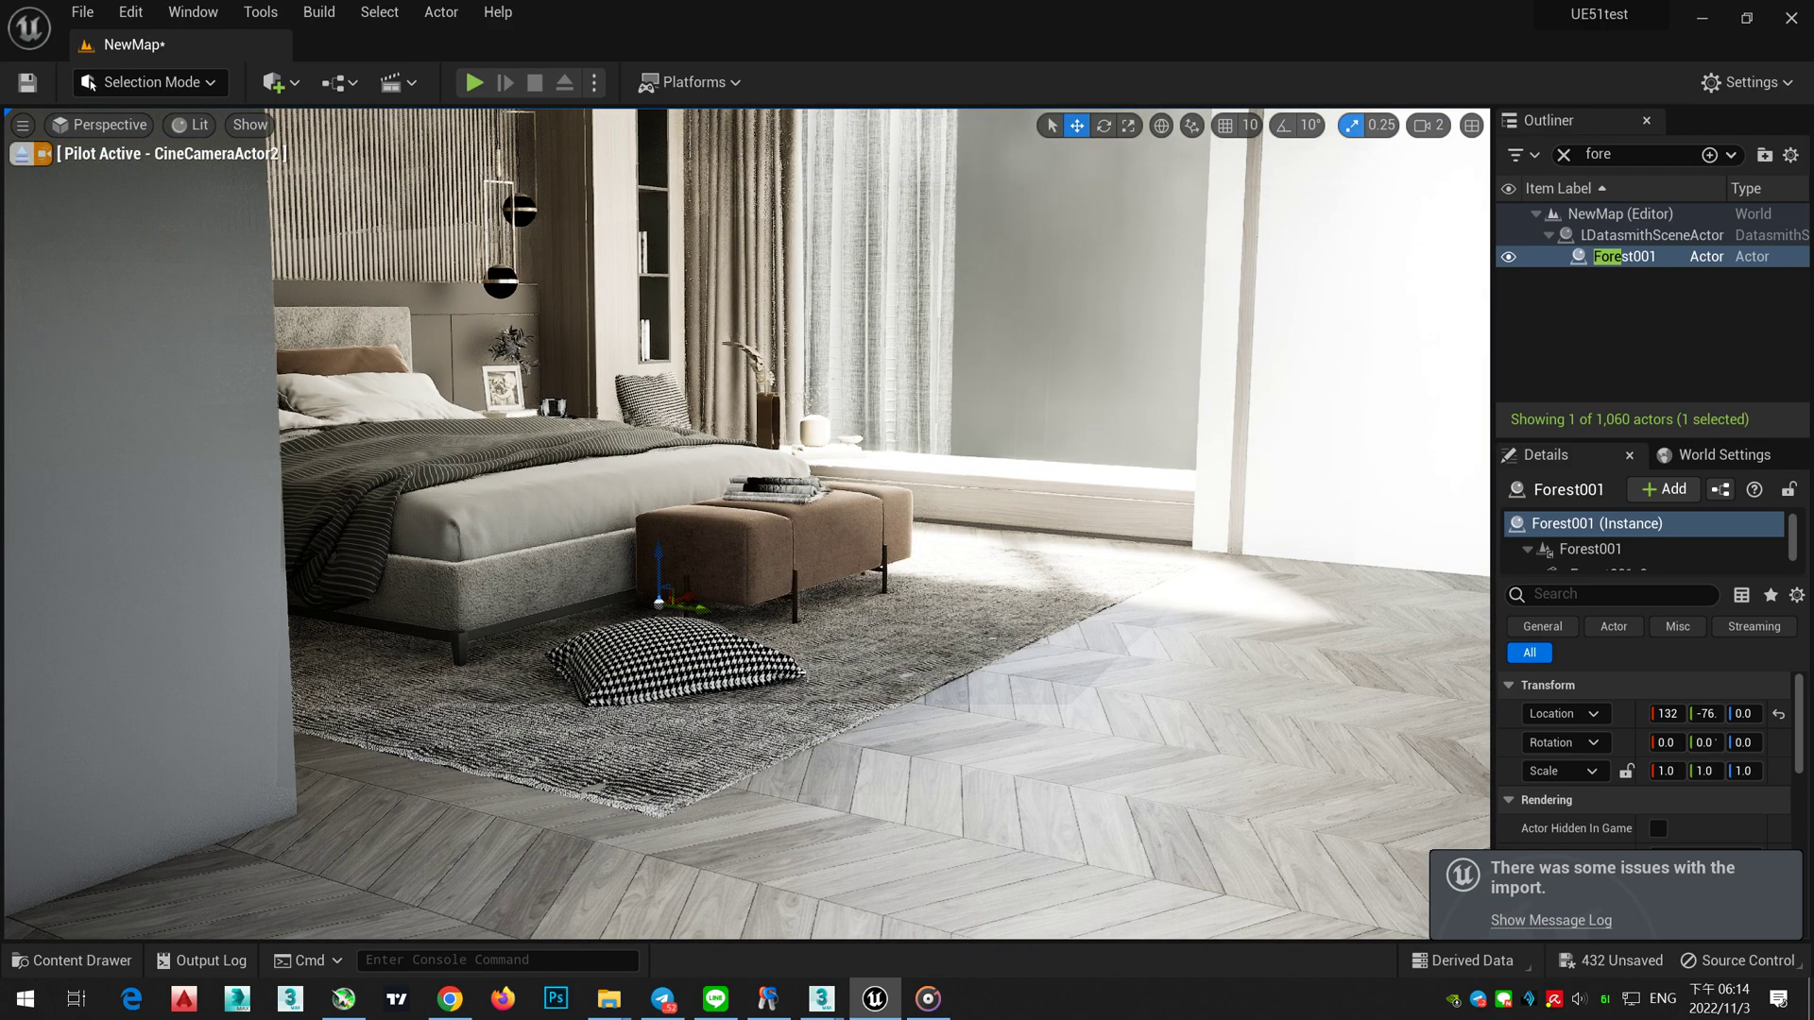
scroll(970, 679, up, 5)
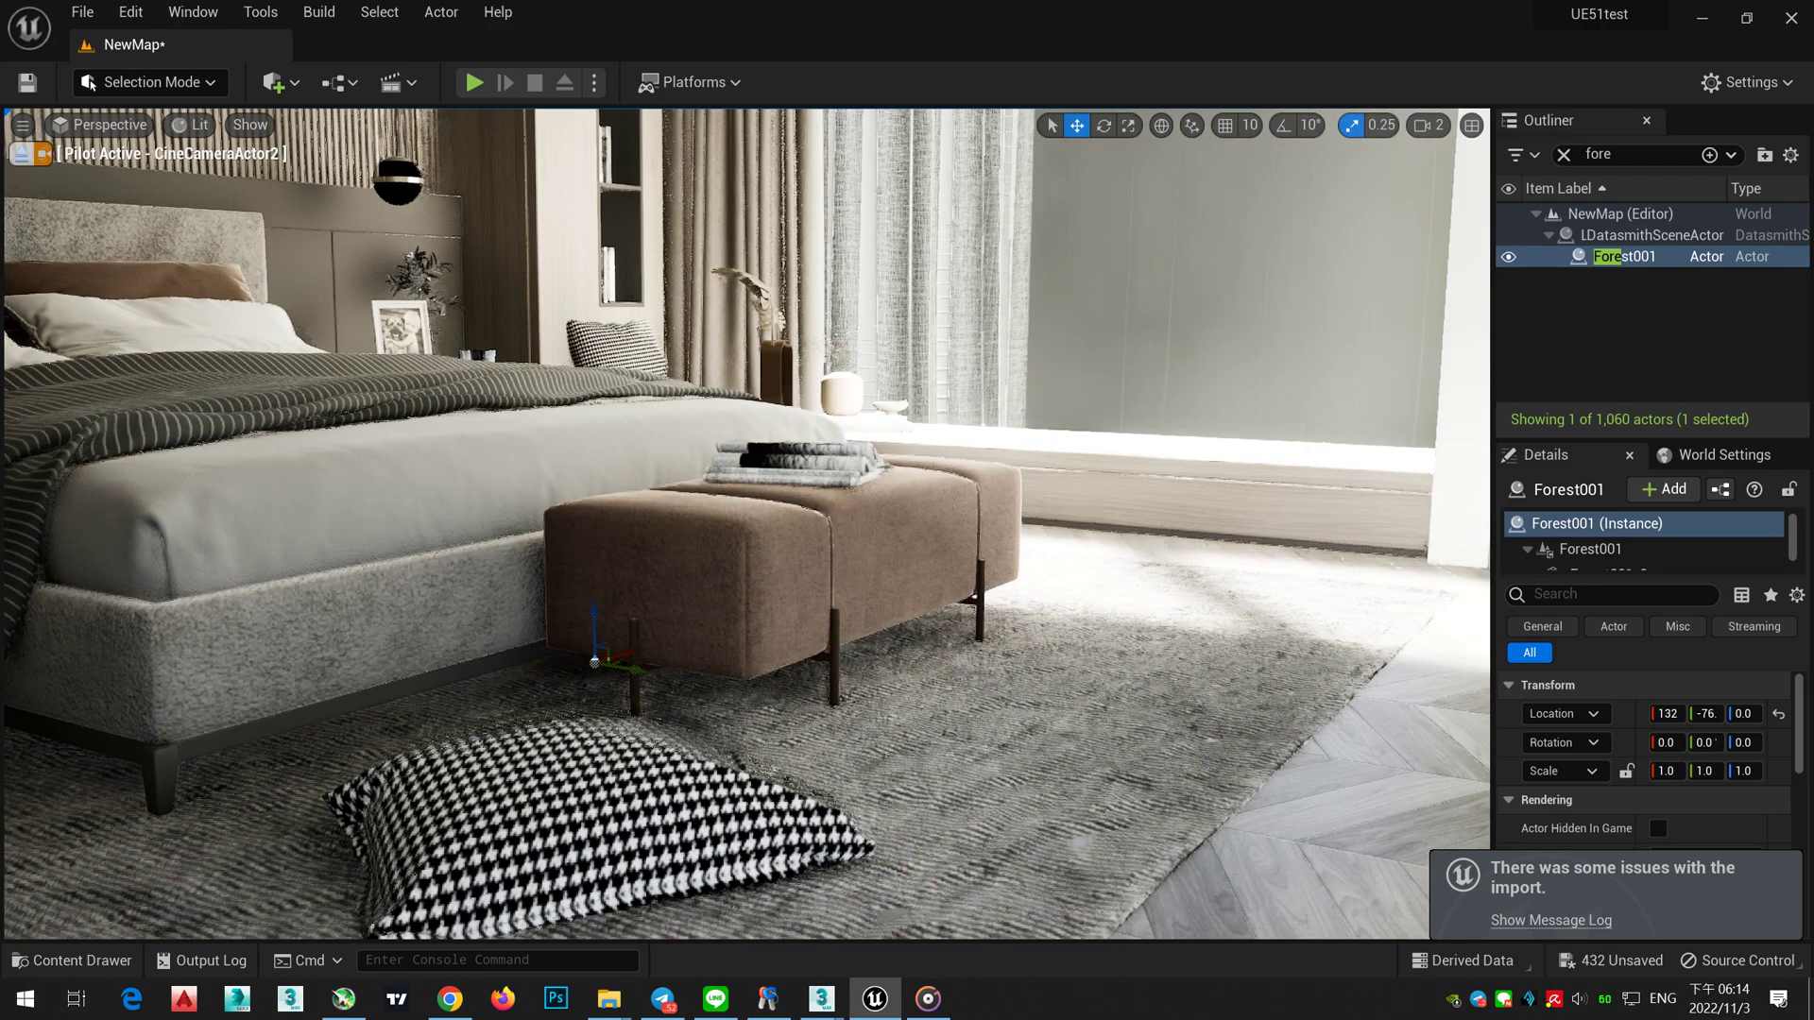
Step: Synchronize again from 3ds Max through Datasmith Direct Link and check the scene actor and Forest001 in Unreal Engine
key(alt+Tab)
mouse_move(45, 139)
click(55, 189)
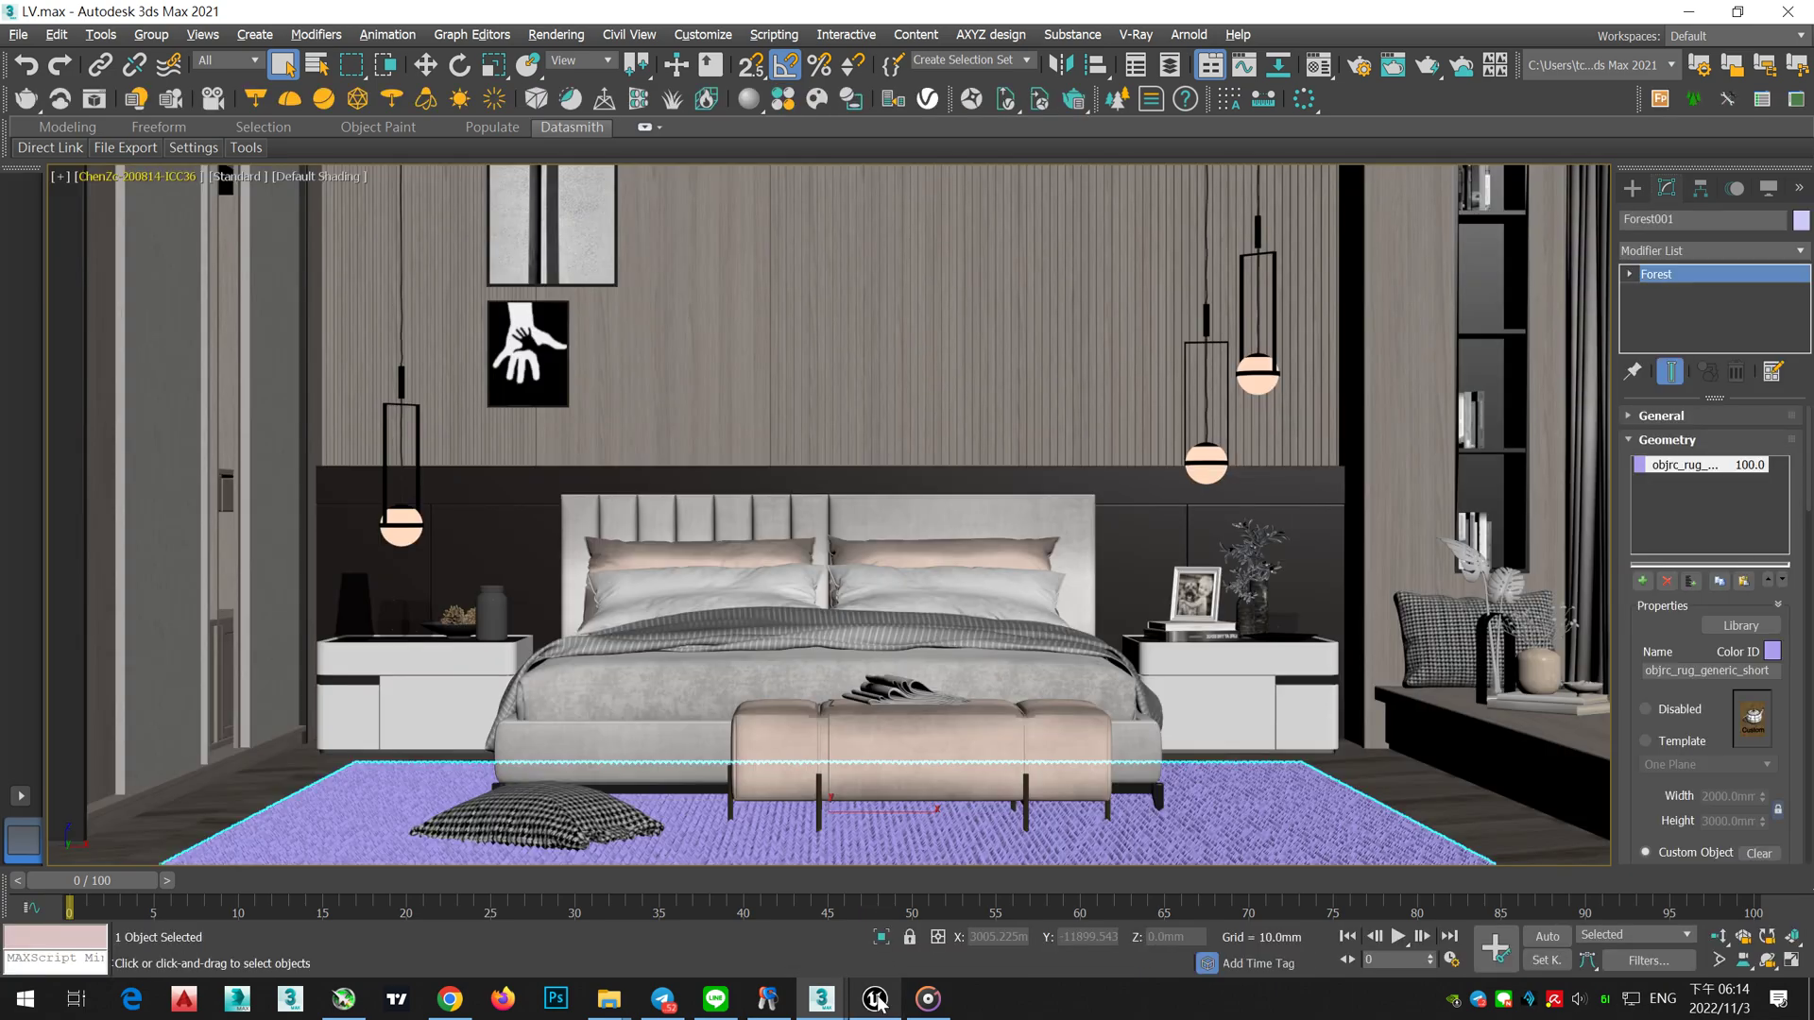
click(875, 999)
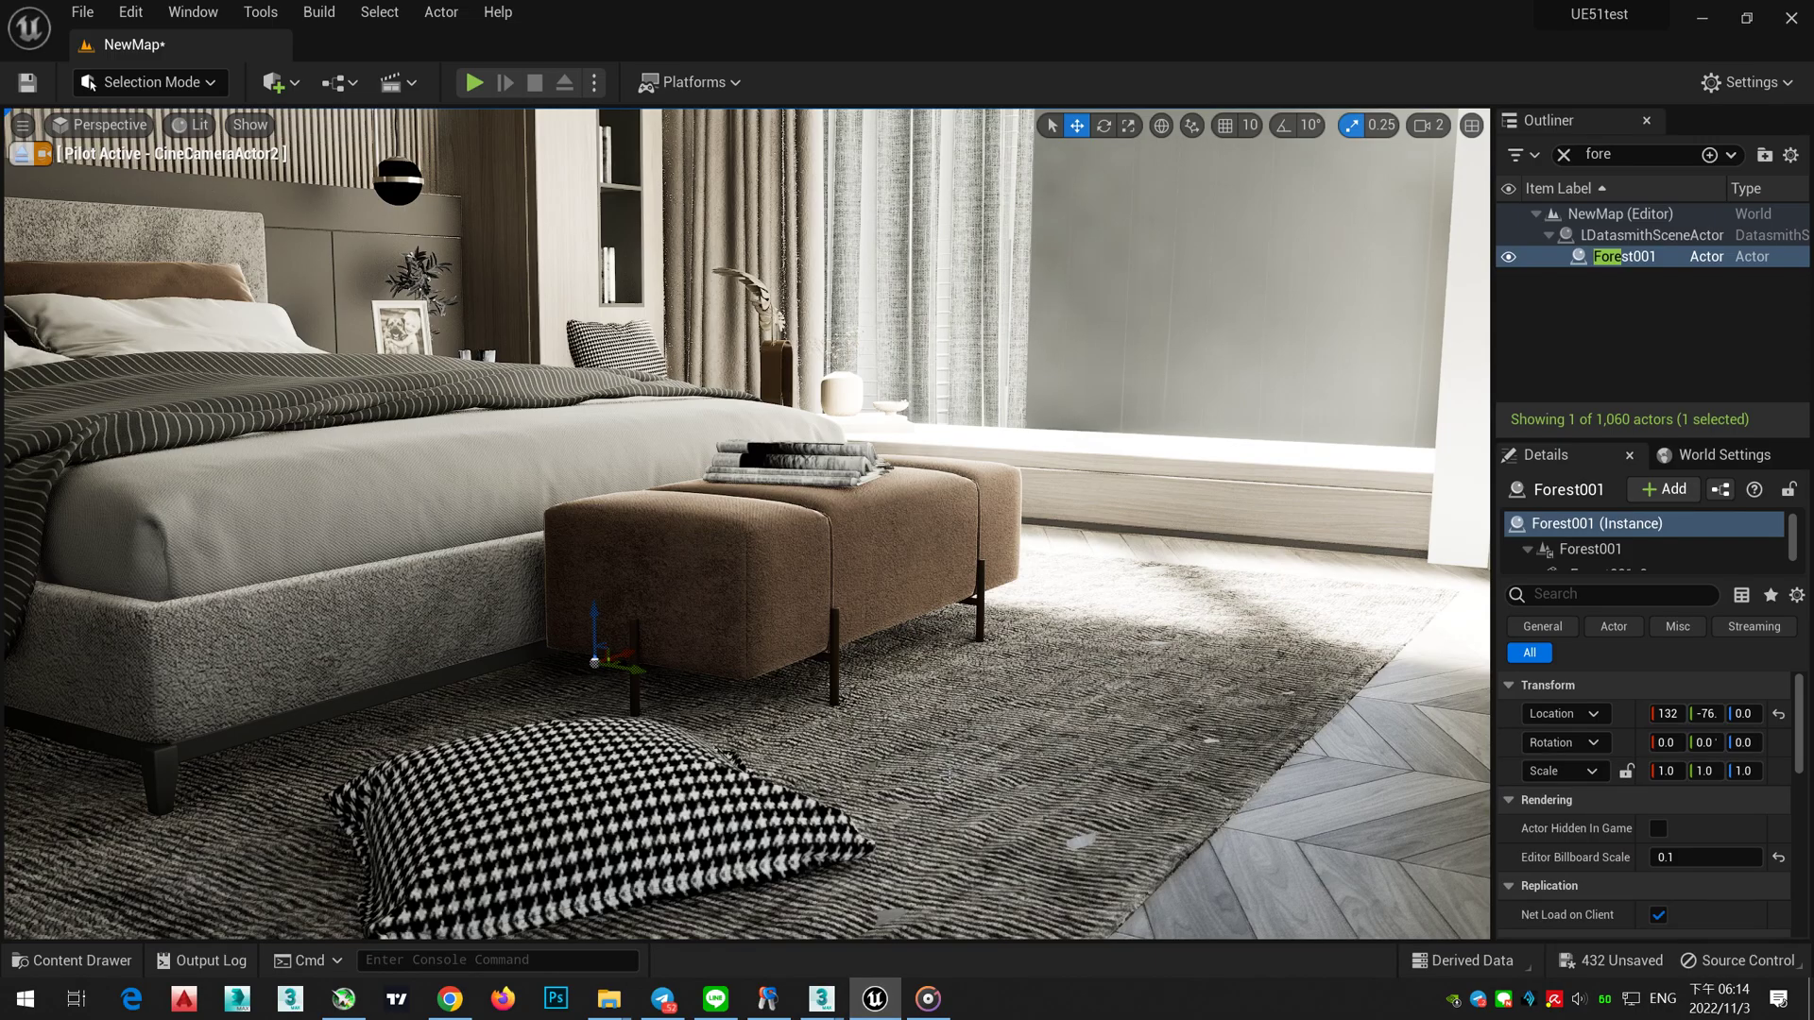
click(1622, 236)
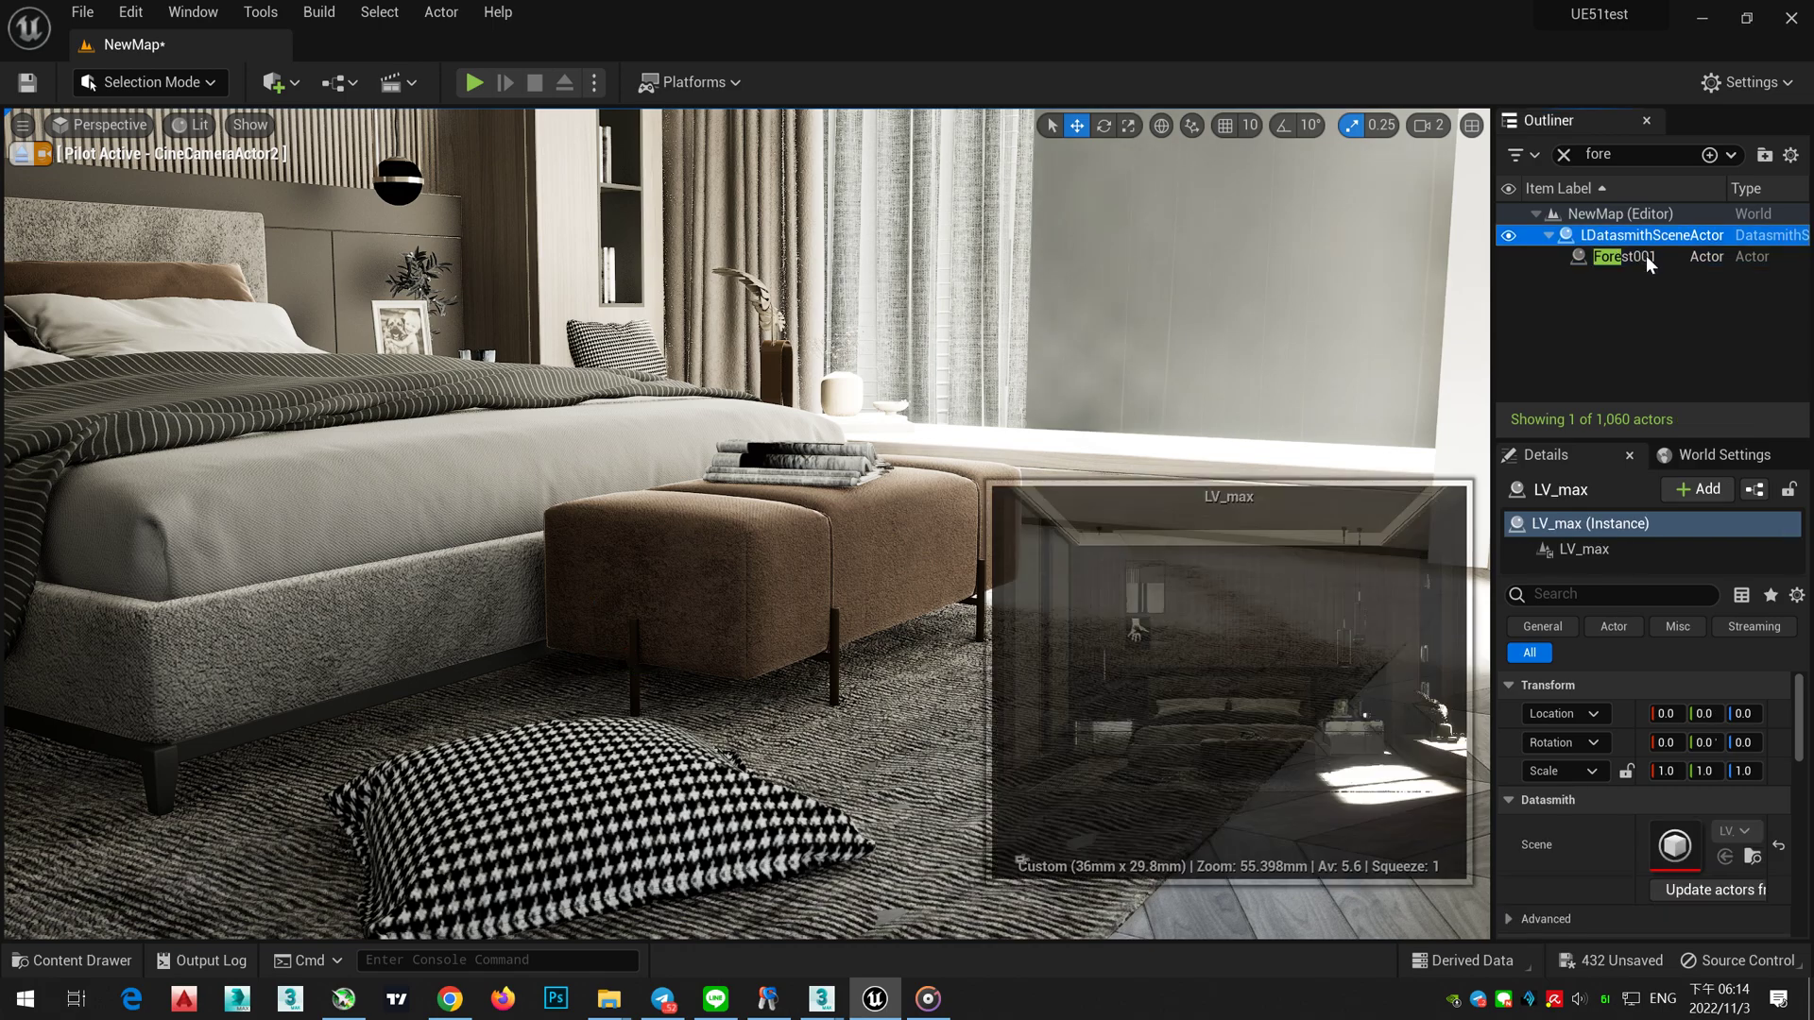
click(1644, 258)
mouse_move(1254, 758)
right_down()
mouse_move(1304, 773)
mouse_move(1181, 717)
mouse_move(1237, 741)
right_up()
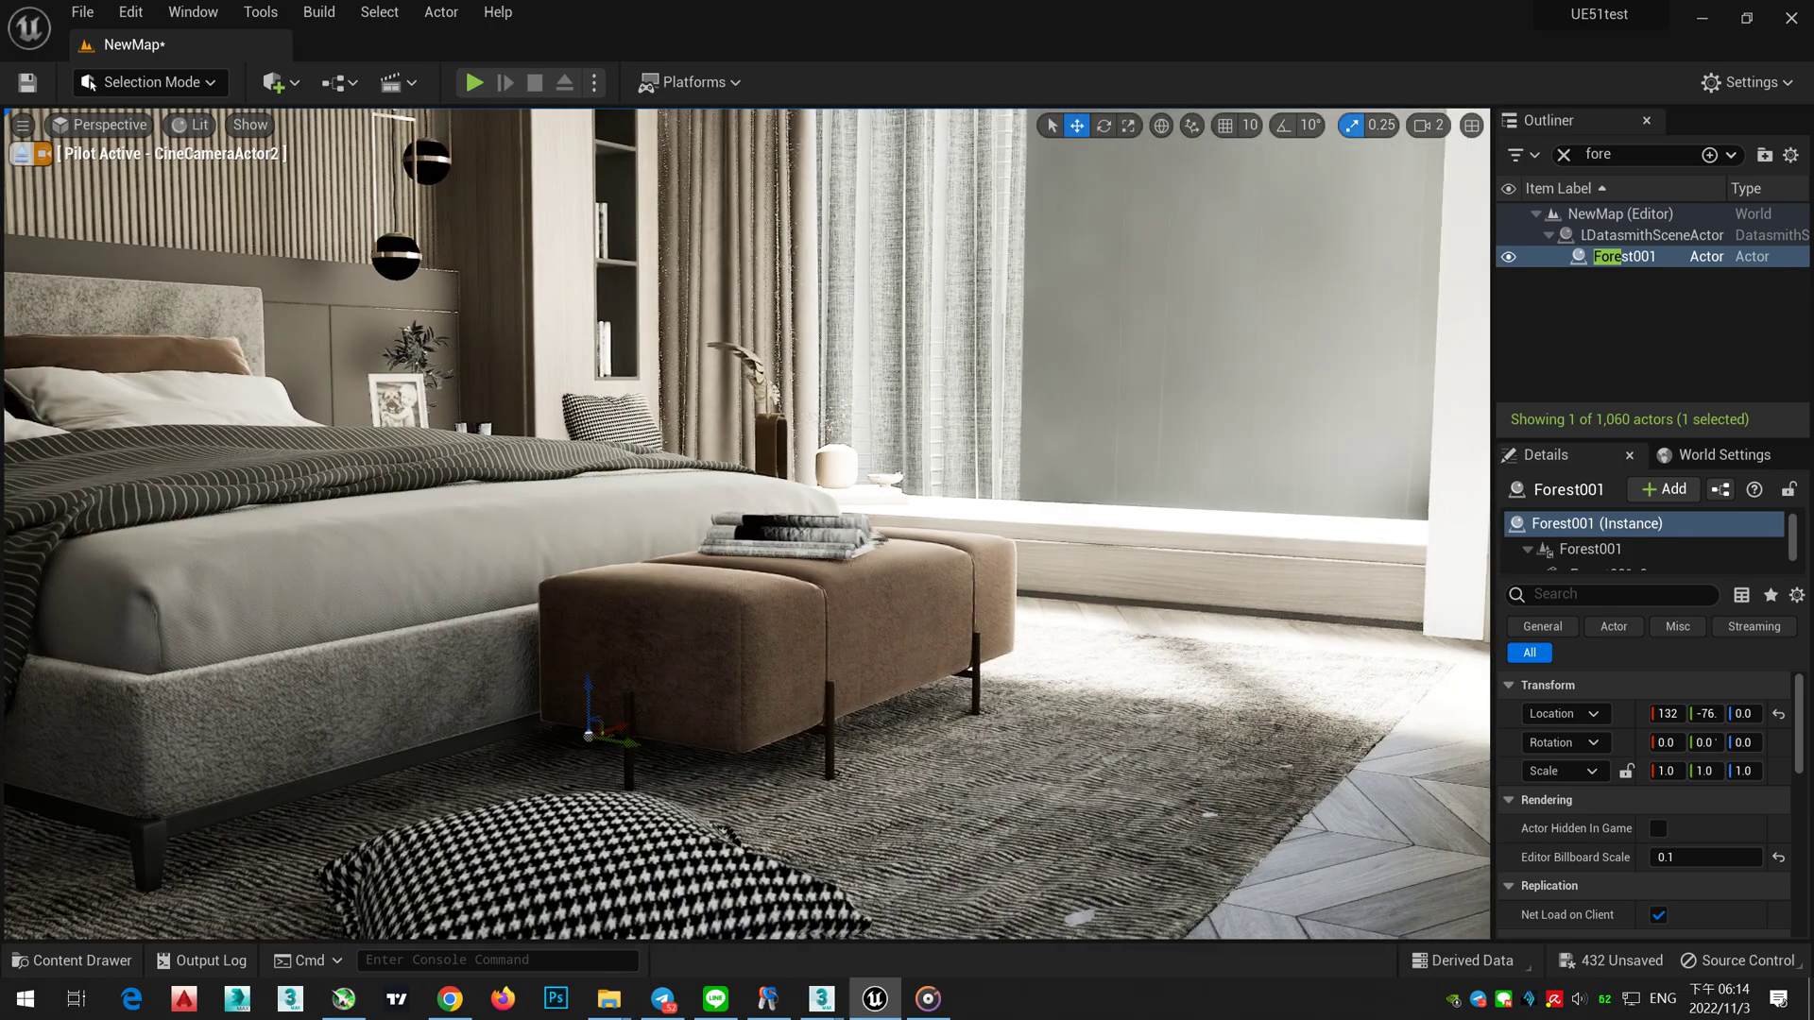
Step: Delete the newly imported Forest001 actor despite its references and return to 3ds Max
click(1656, 252)
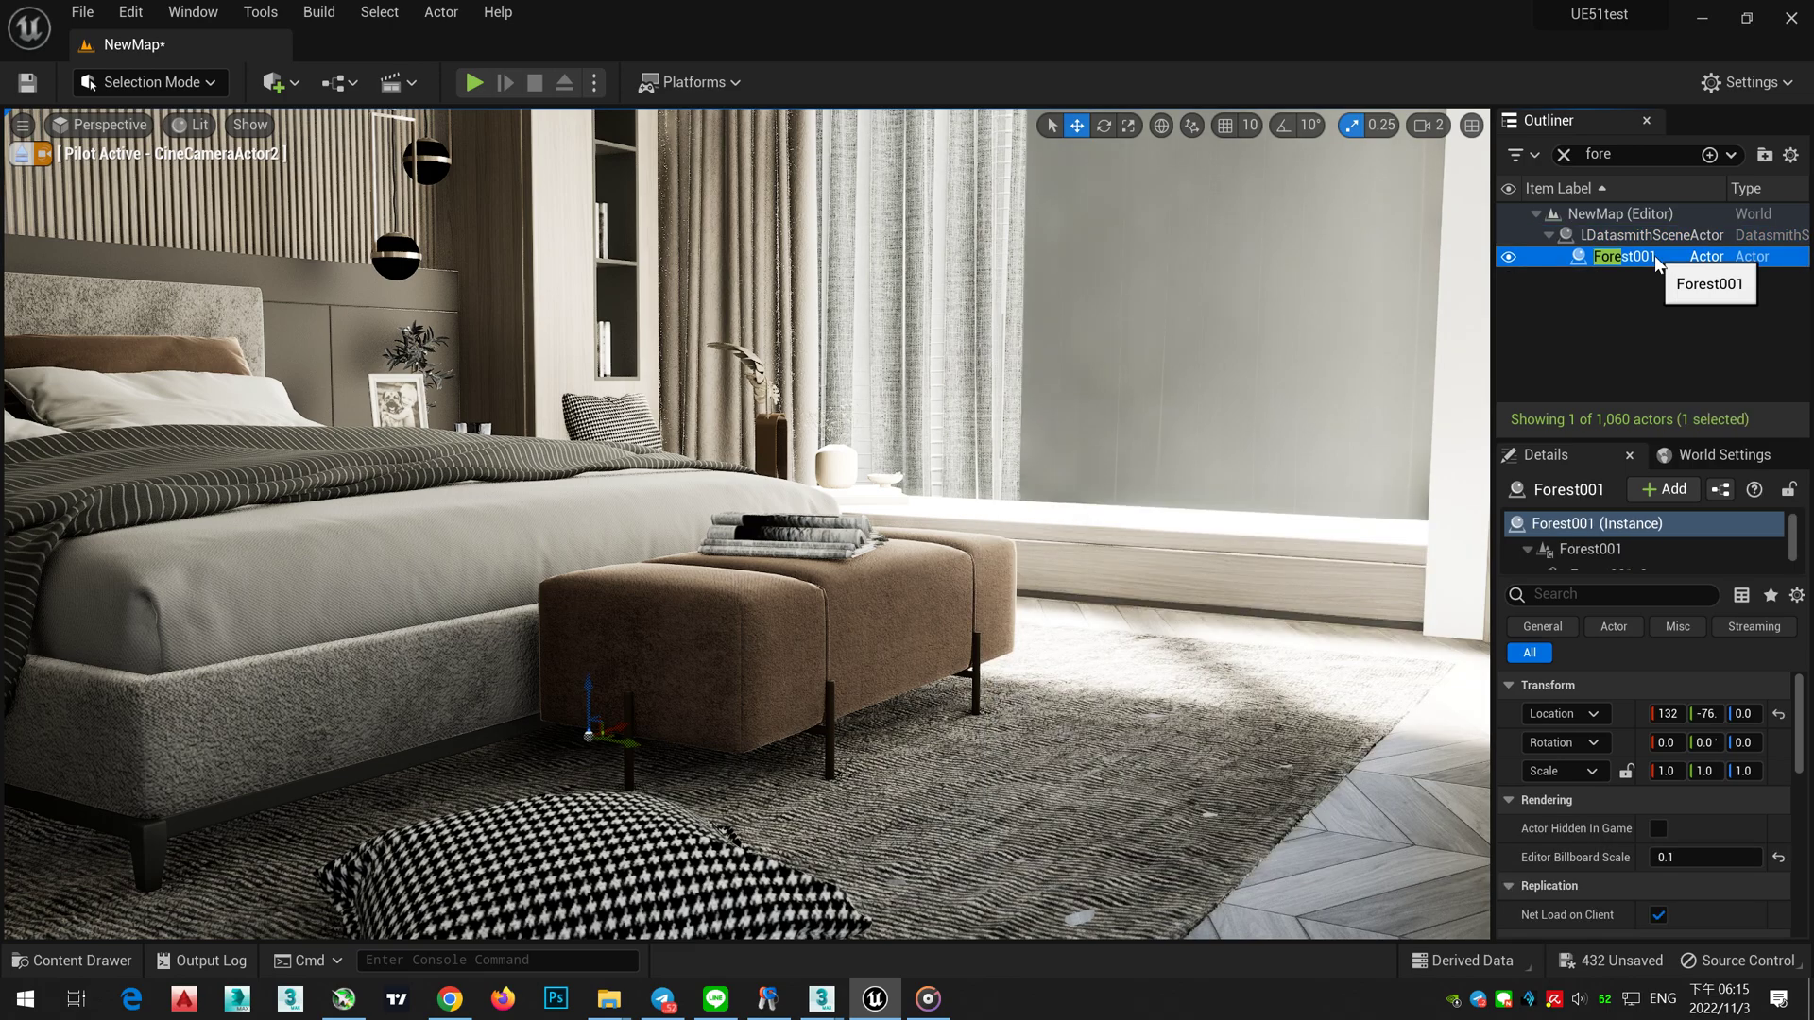
key(Delete)
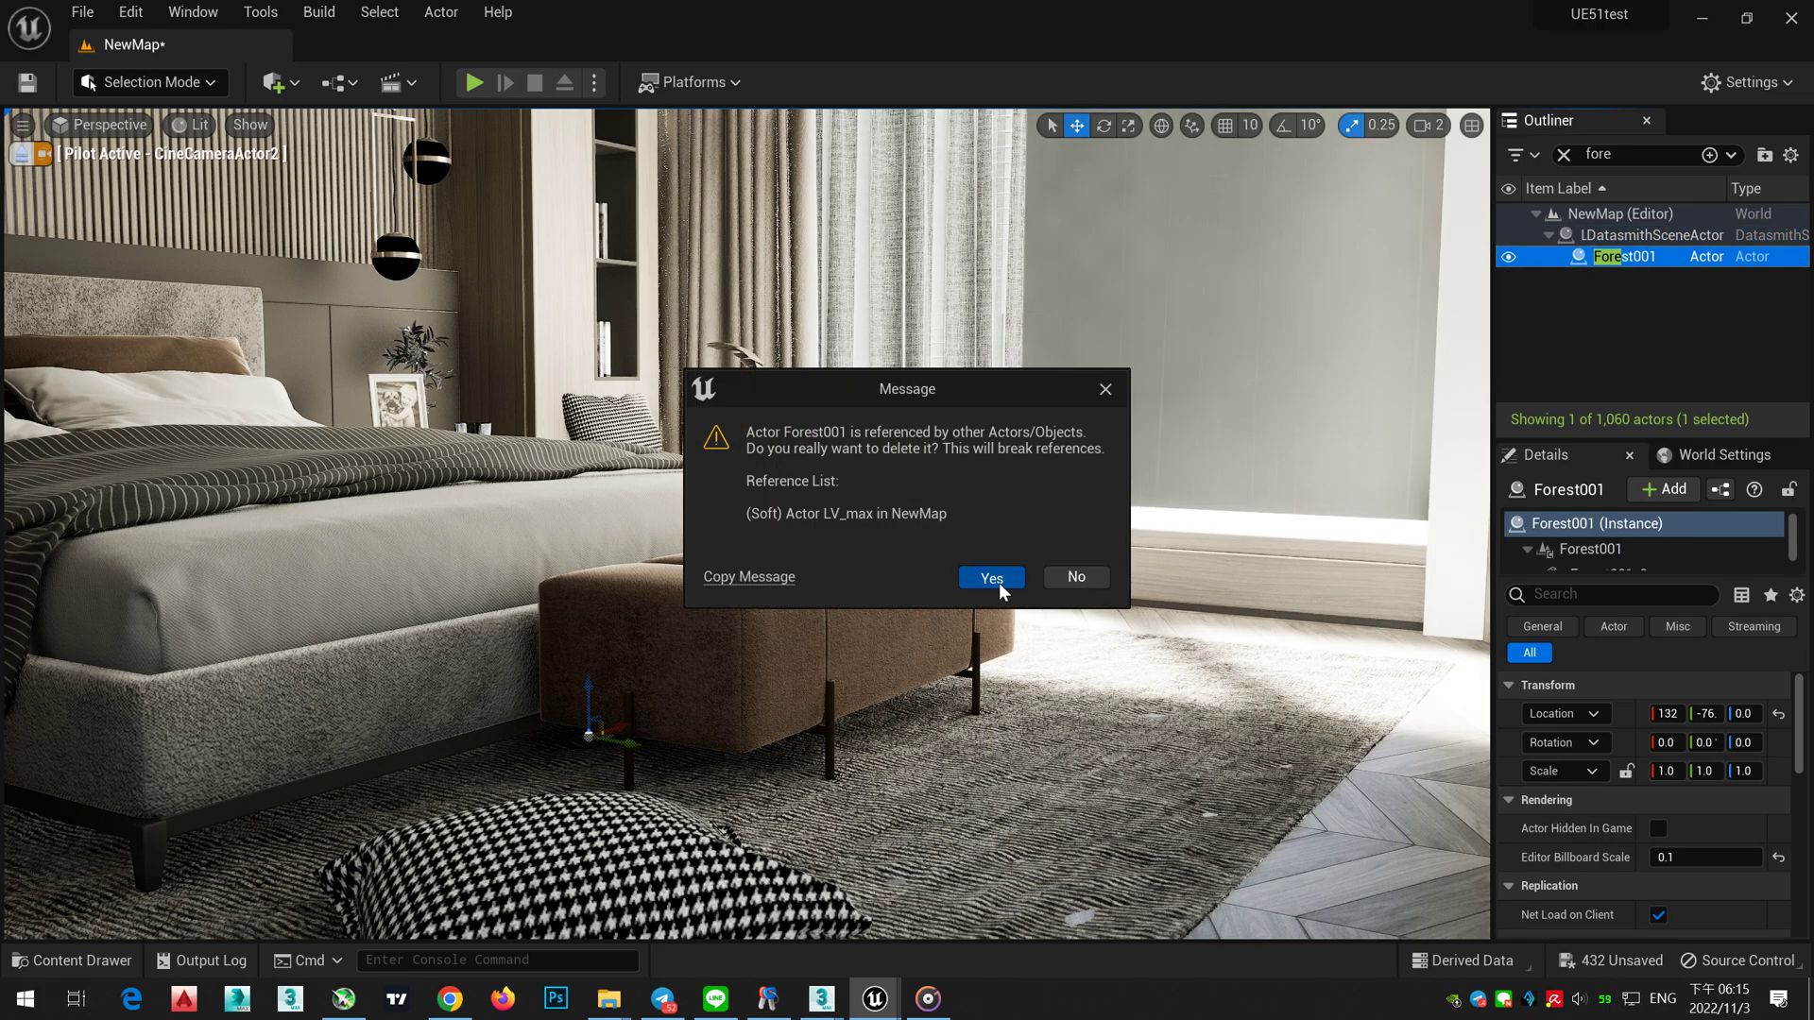
click(1000, 578)
click(716, 899)
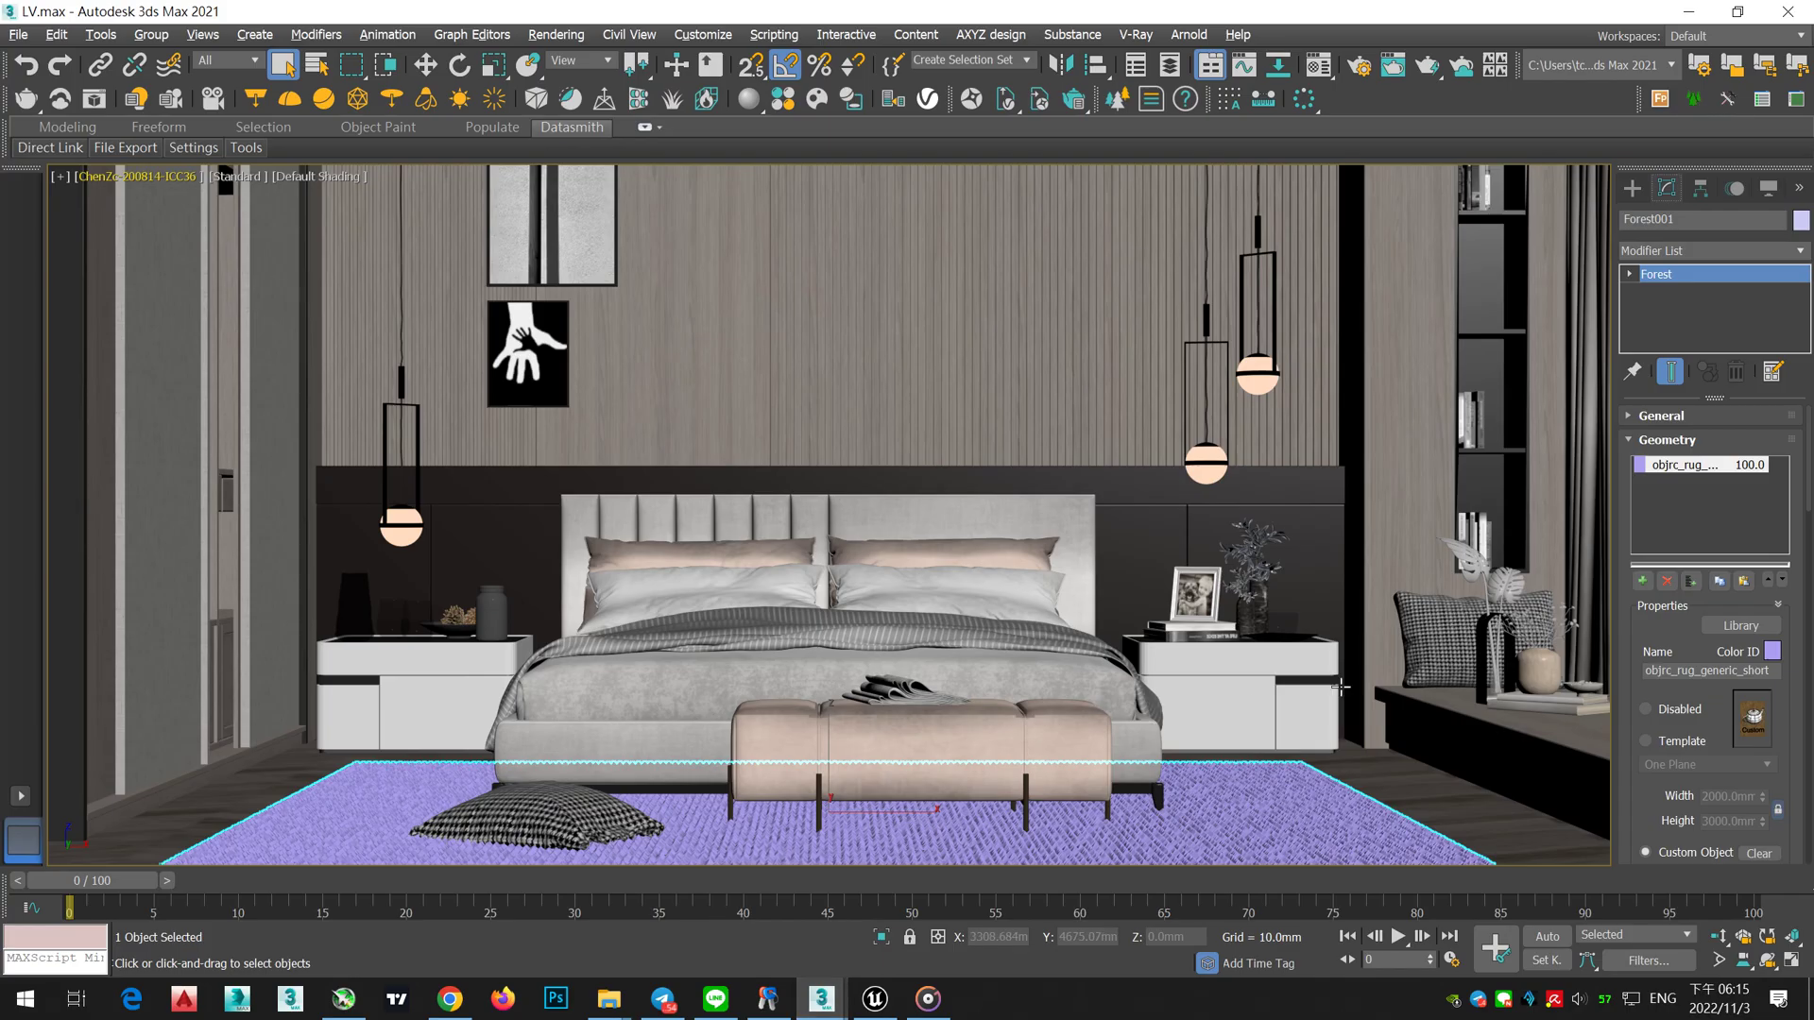
Step: Load the Rug 10 preset onto the Forest Pack rug, rescaling its objects to the system unit scale
click(1742, 626)
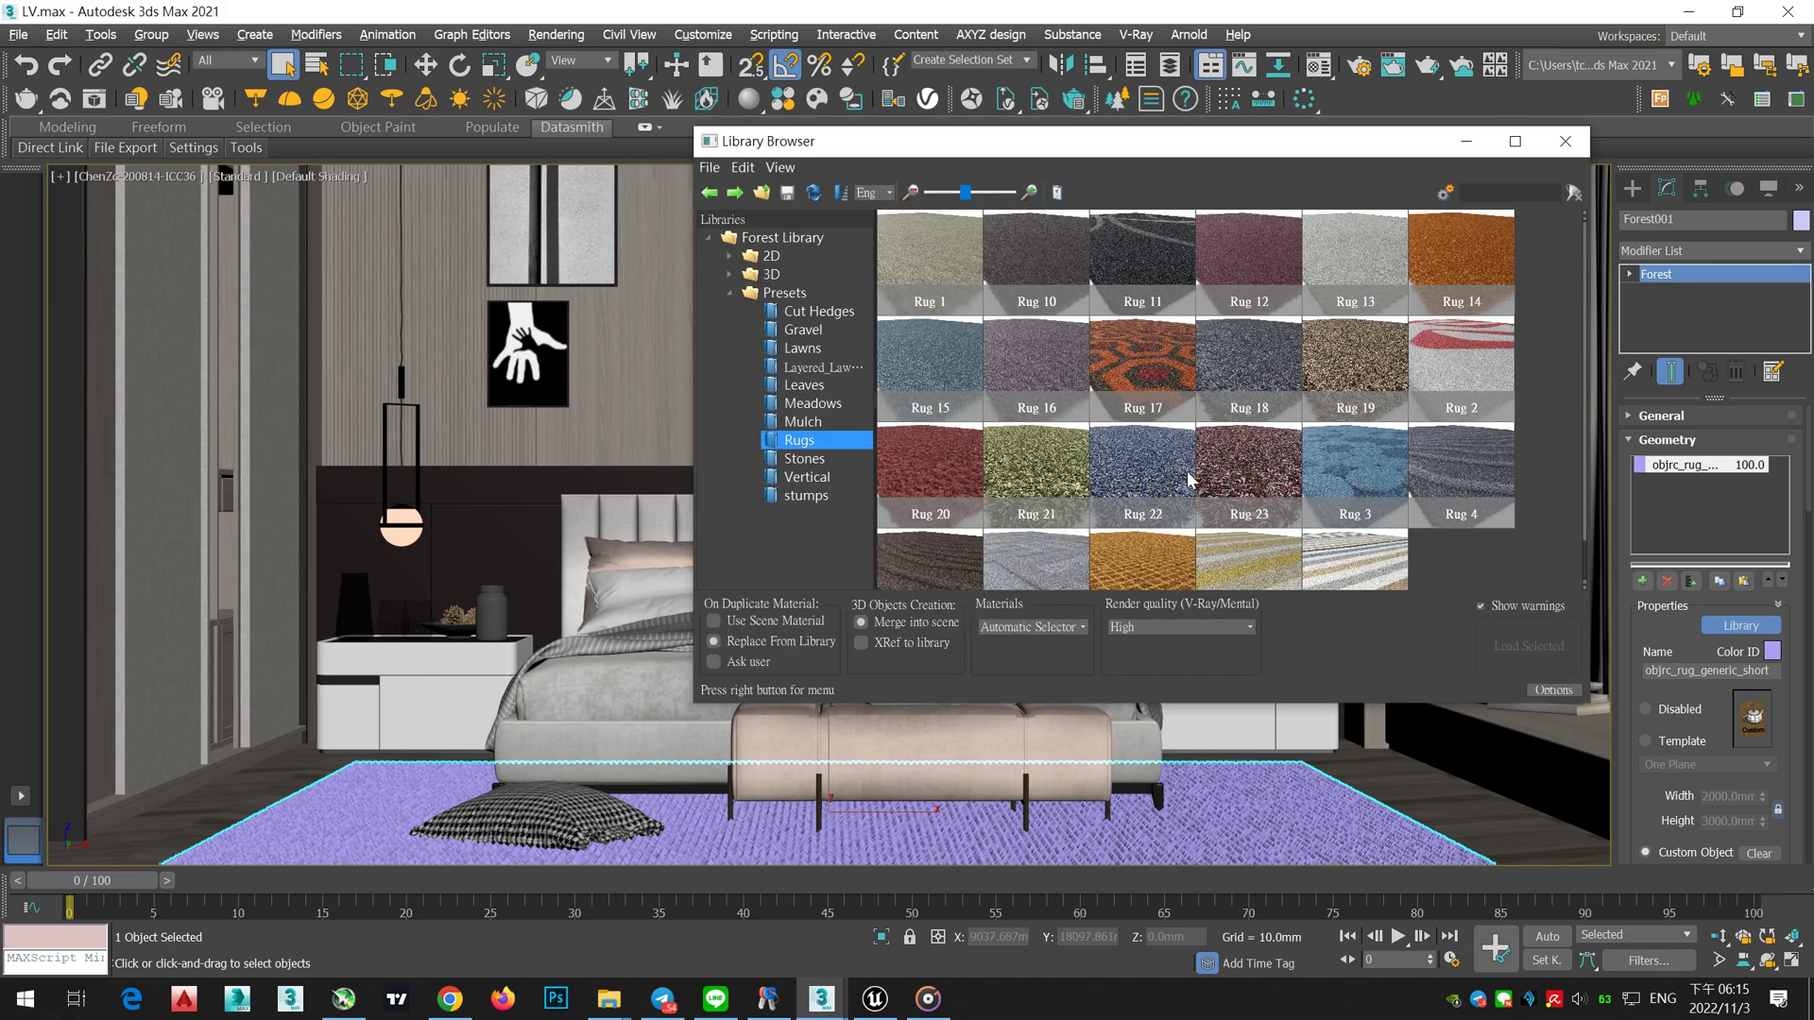
click(1189, 478)
double_click(1032, 257)
click(919, 599)
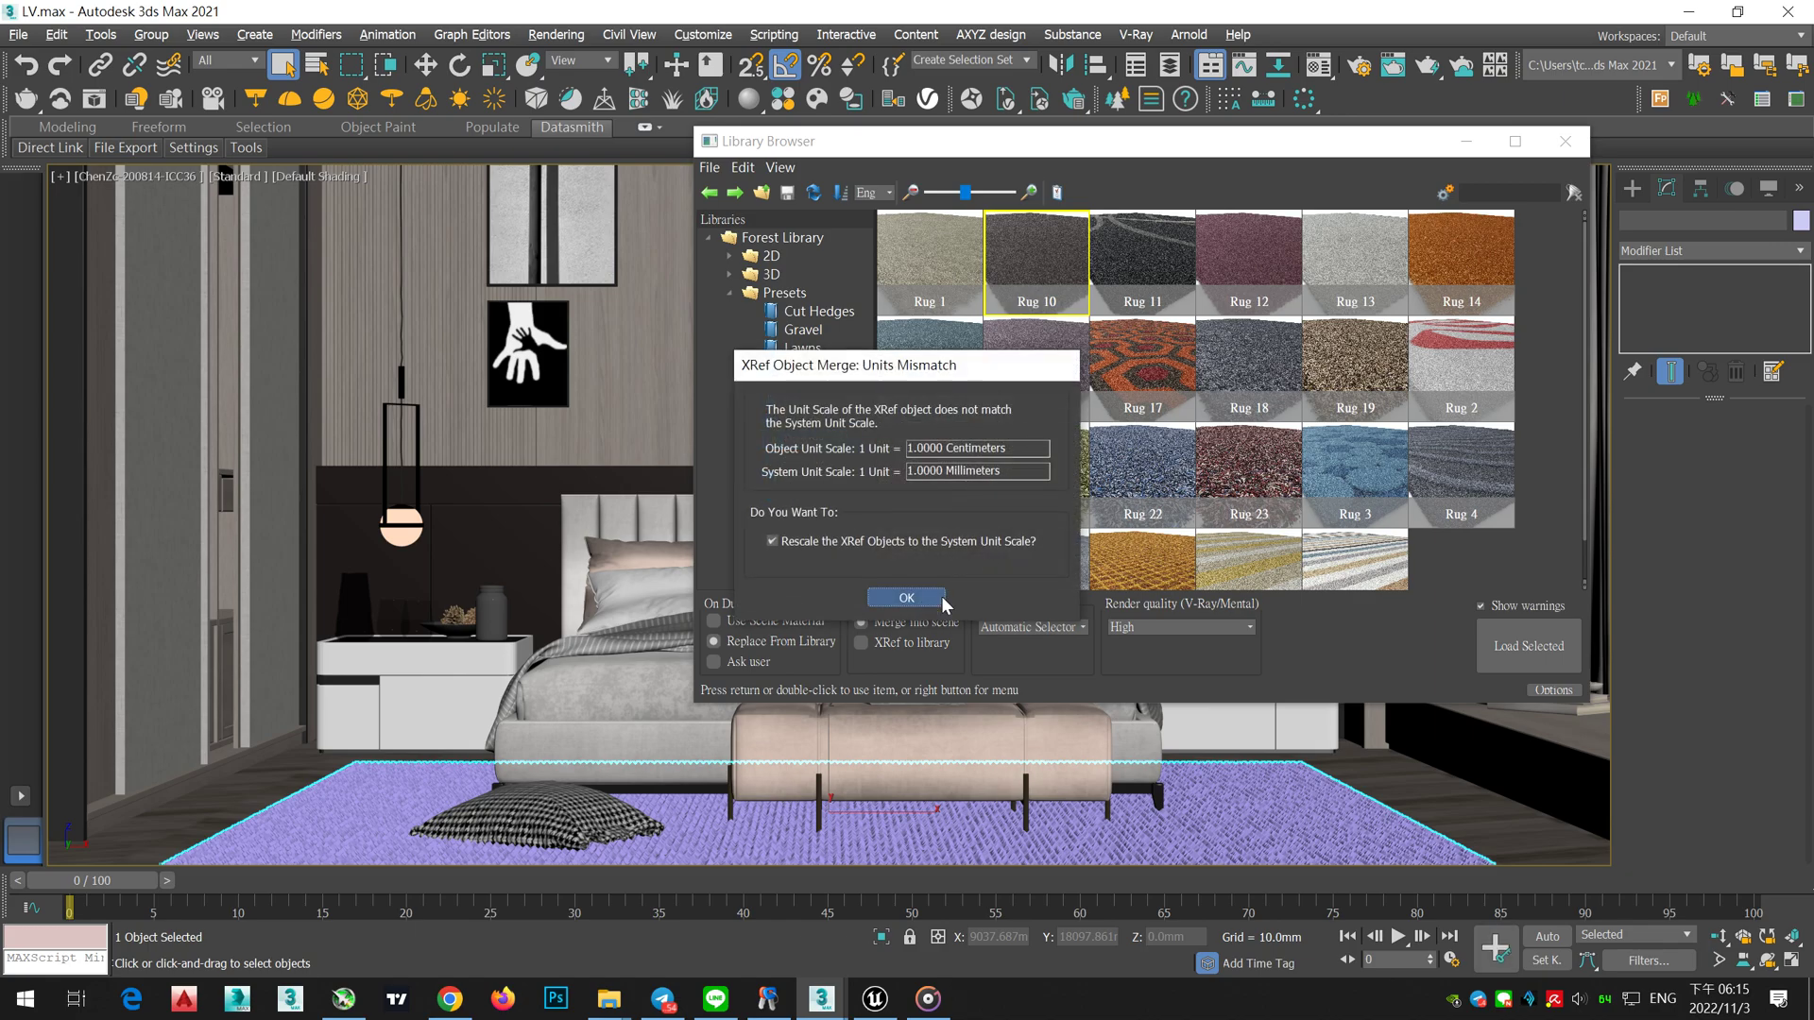
click(941, 597)
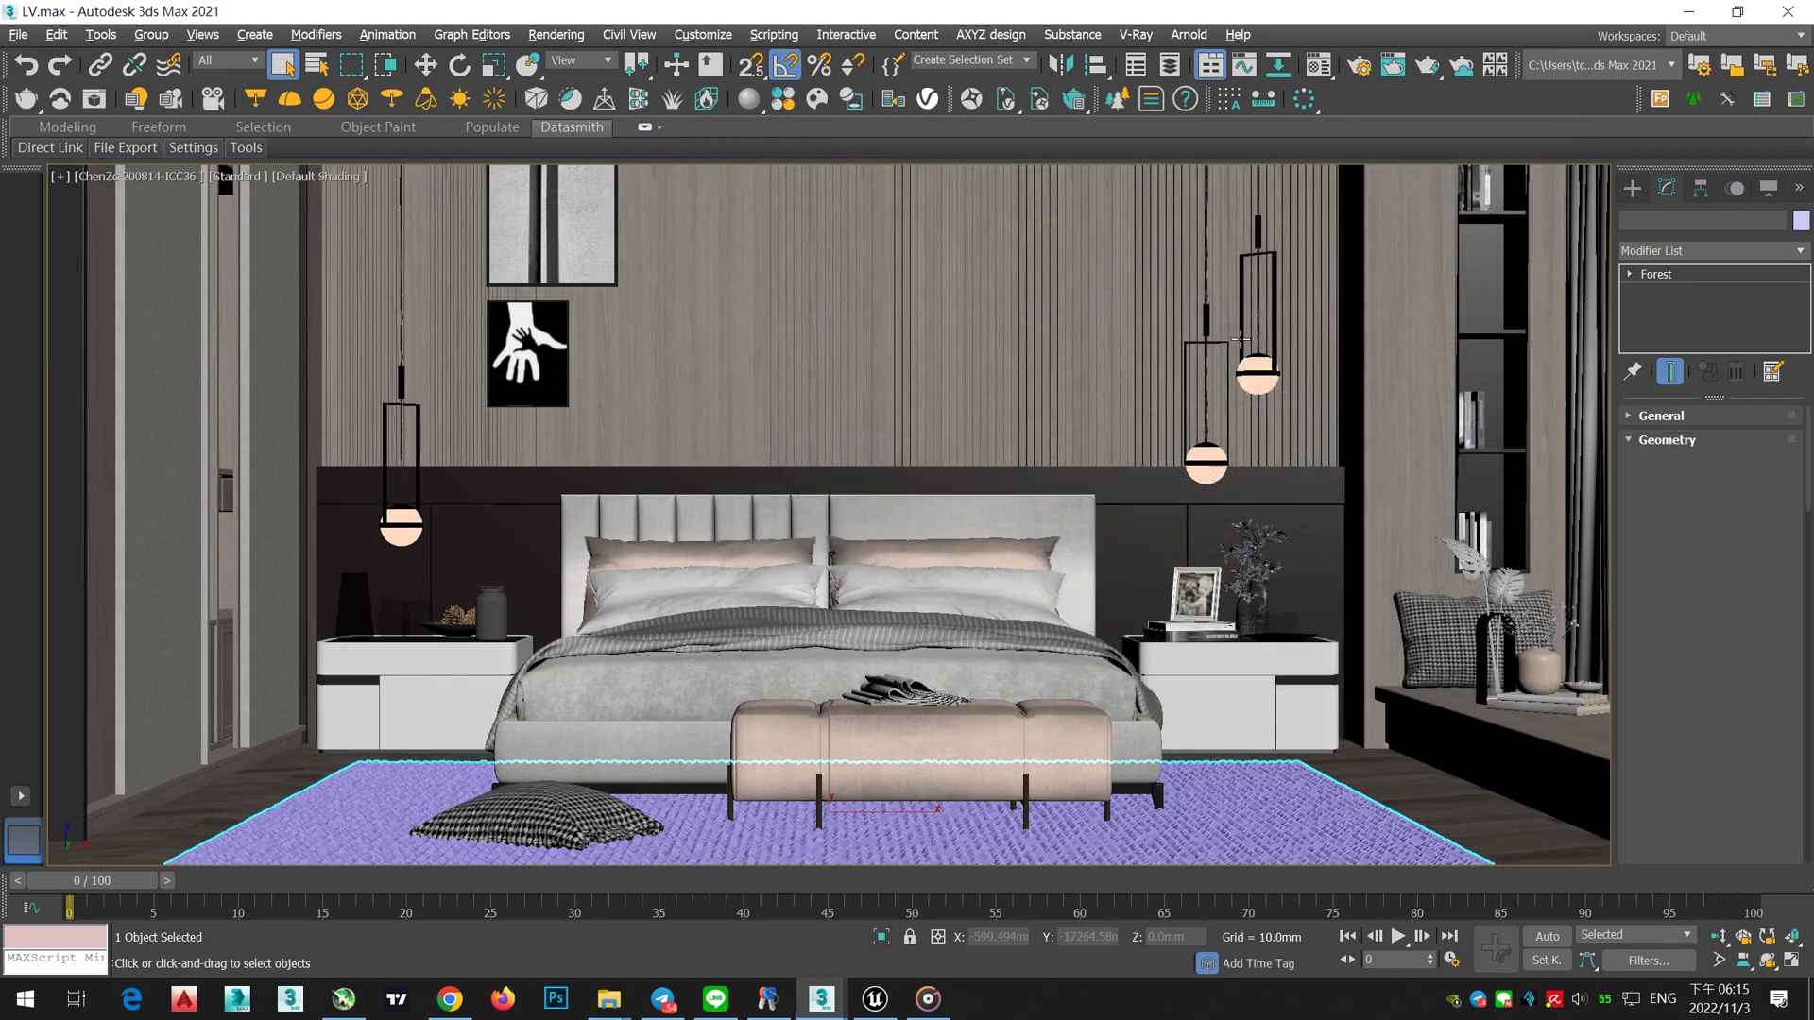
Step: Replace the rug with the Rug 18 library preset, rescaling the merged objects to the system unit scale
click(1760, 628)
click(1229, 356)
click(1531, 648)
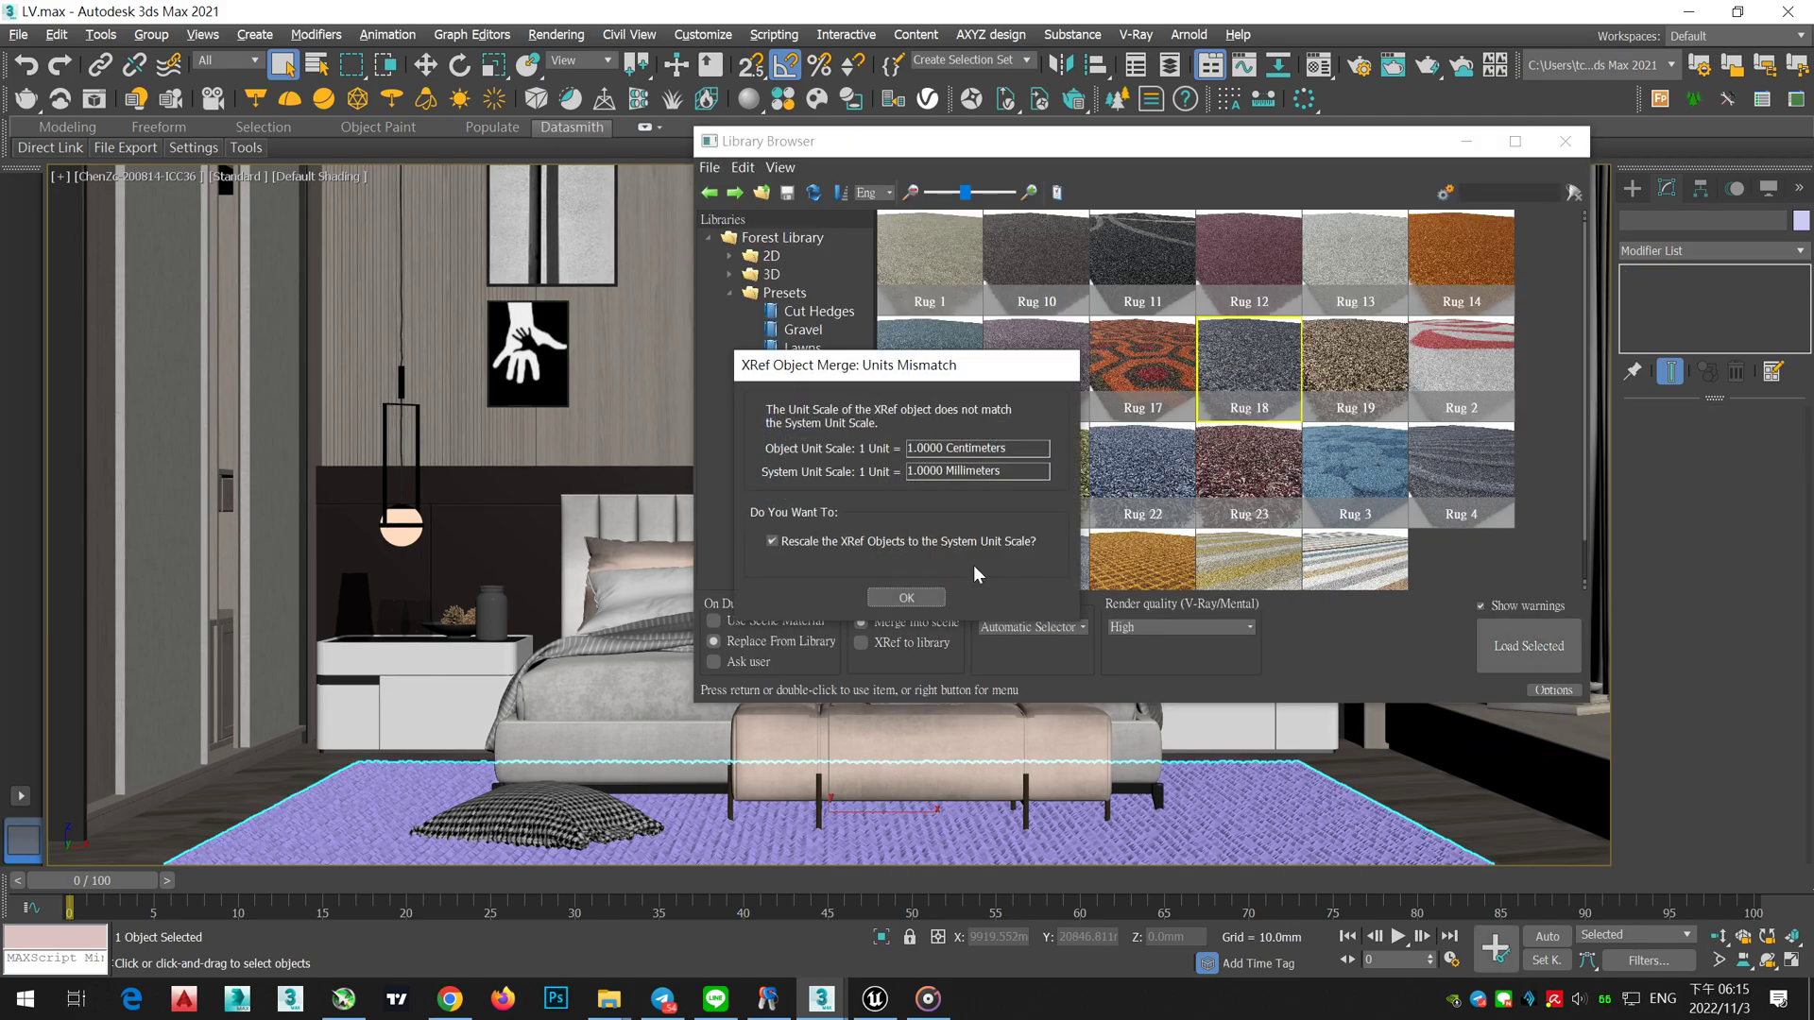
key(Return)
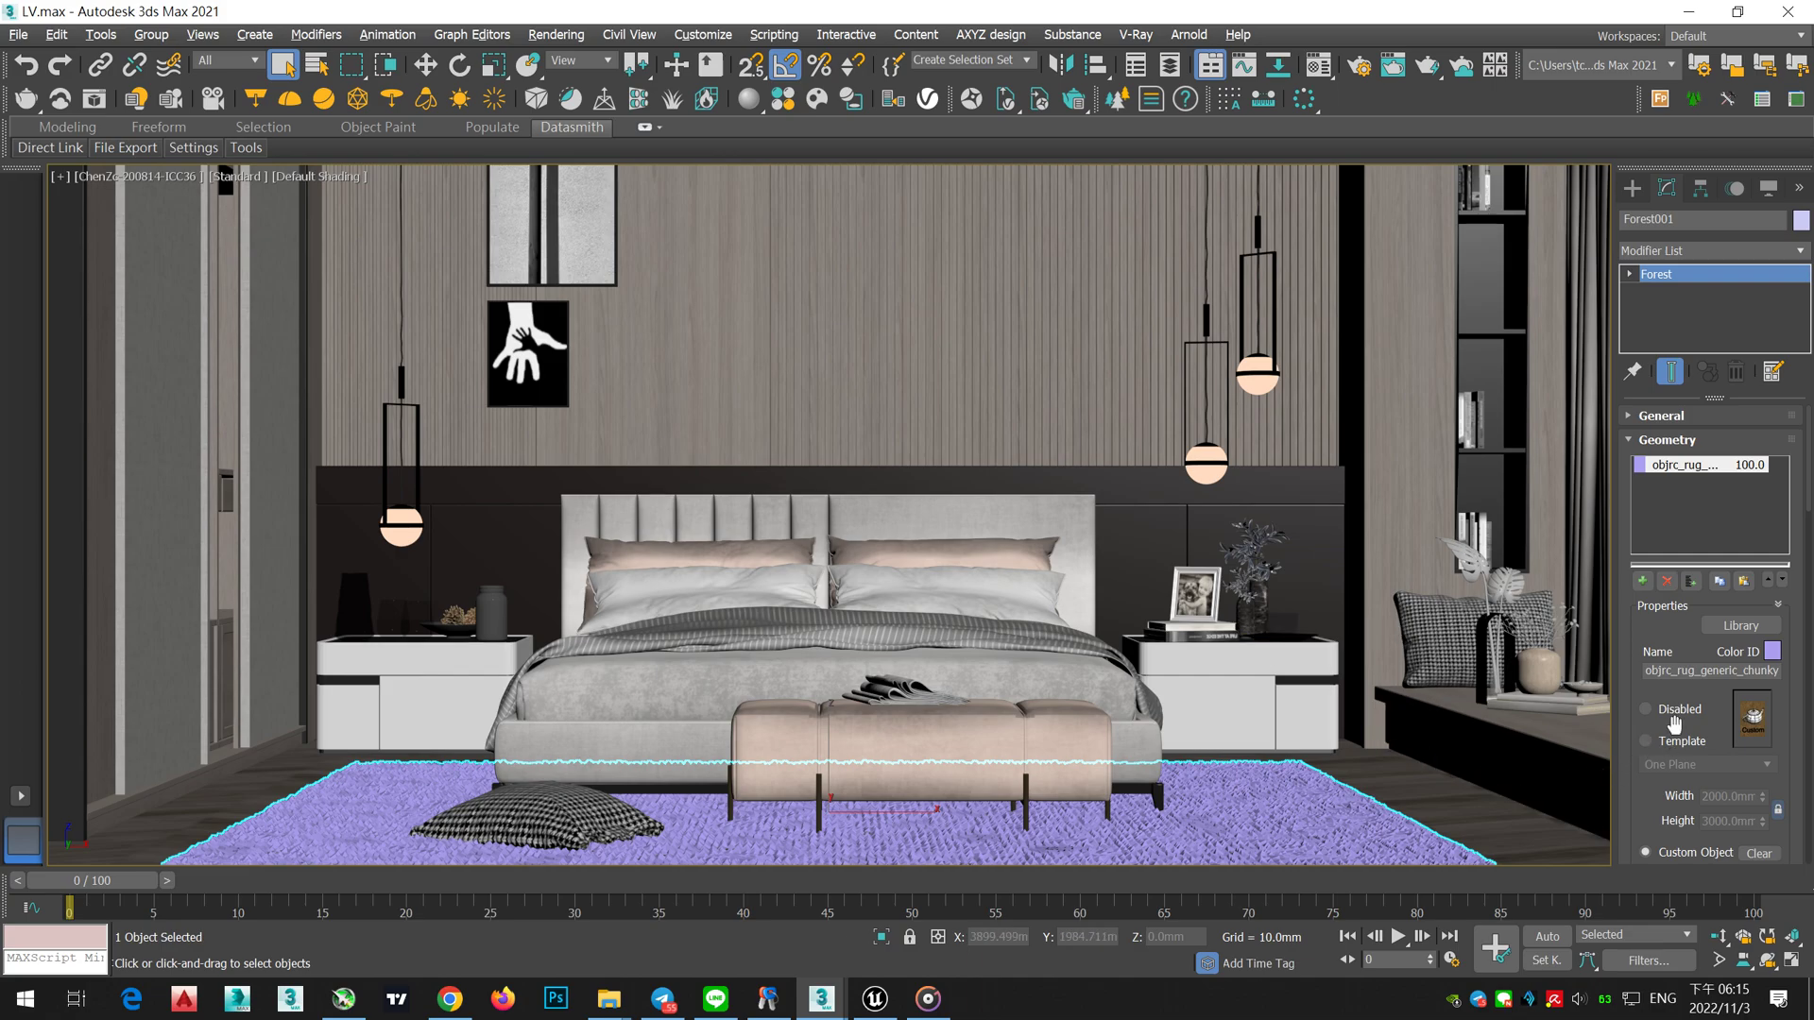
drag(1713, 695, 1639, 457)
drag(1636, 704, 1723, 548)
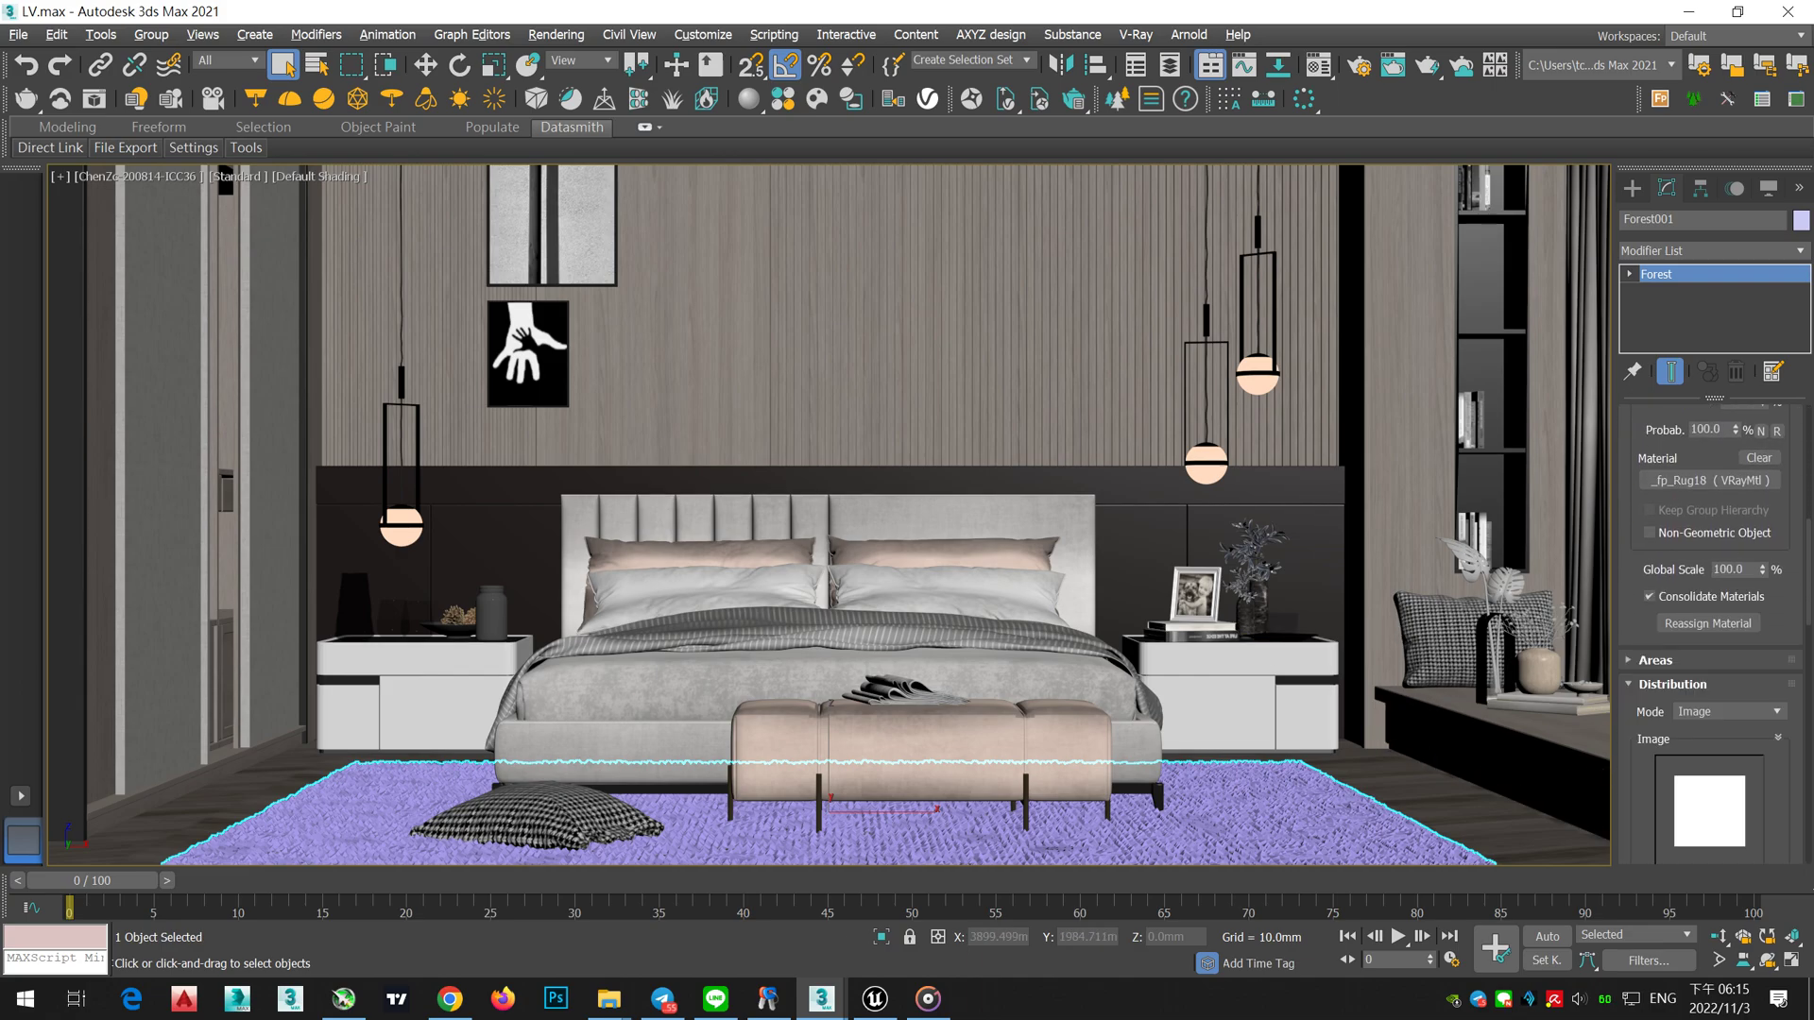
Step: Set the Forest Pack rug's distribution map to Patches 4, increase its Global Scale and set the density to 1950 mm
scroll(1720, 765, down, 3)
click(1749, 709)
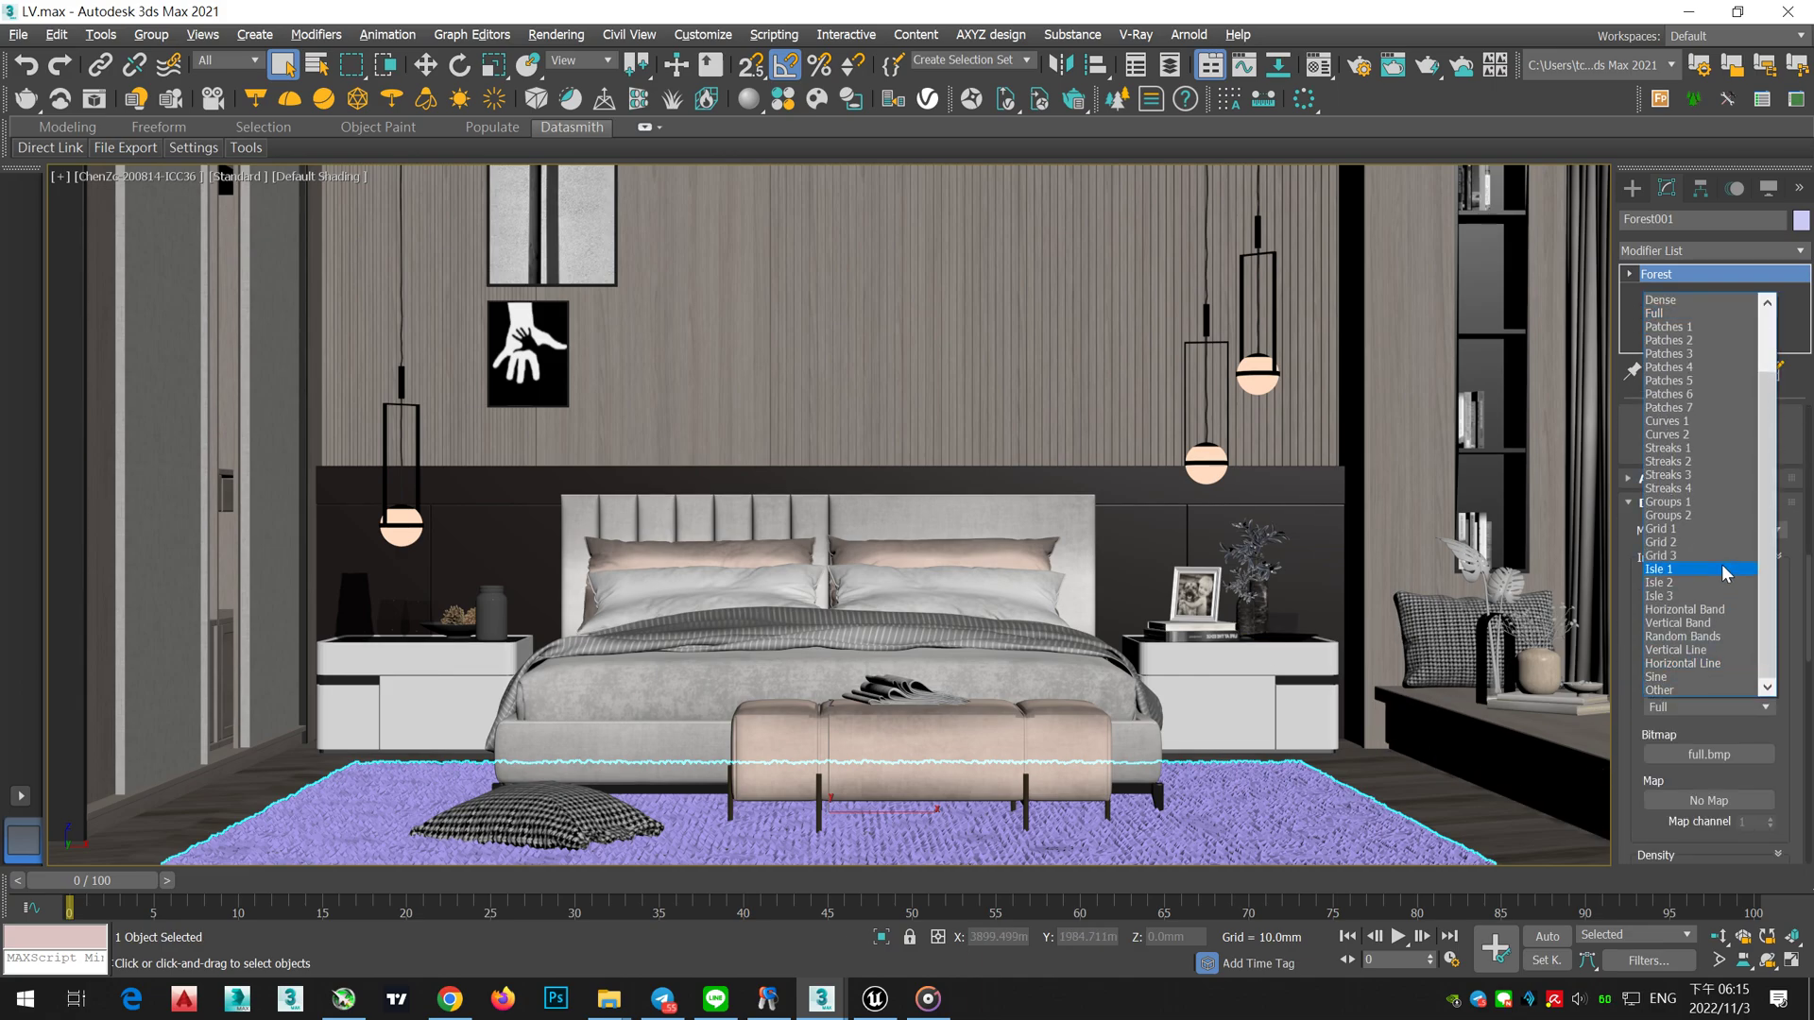
click(1681, 368)
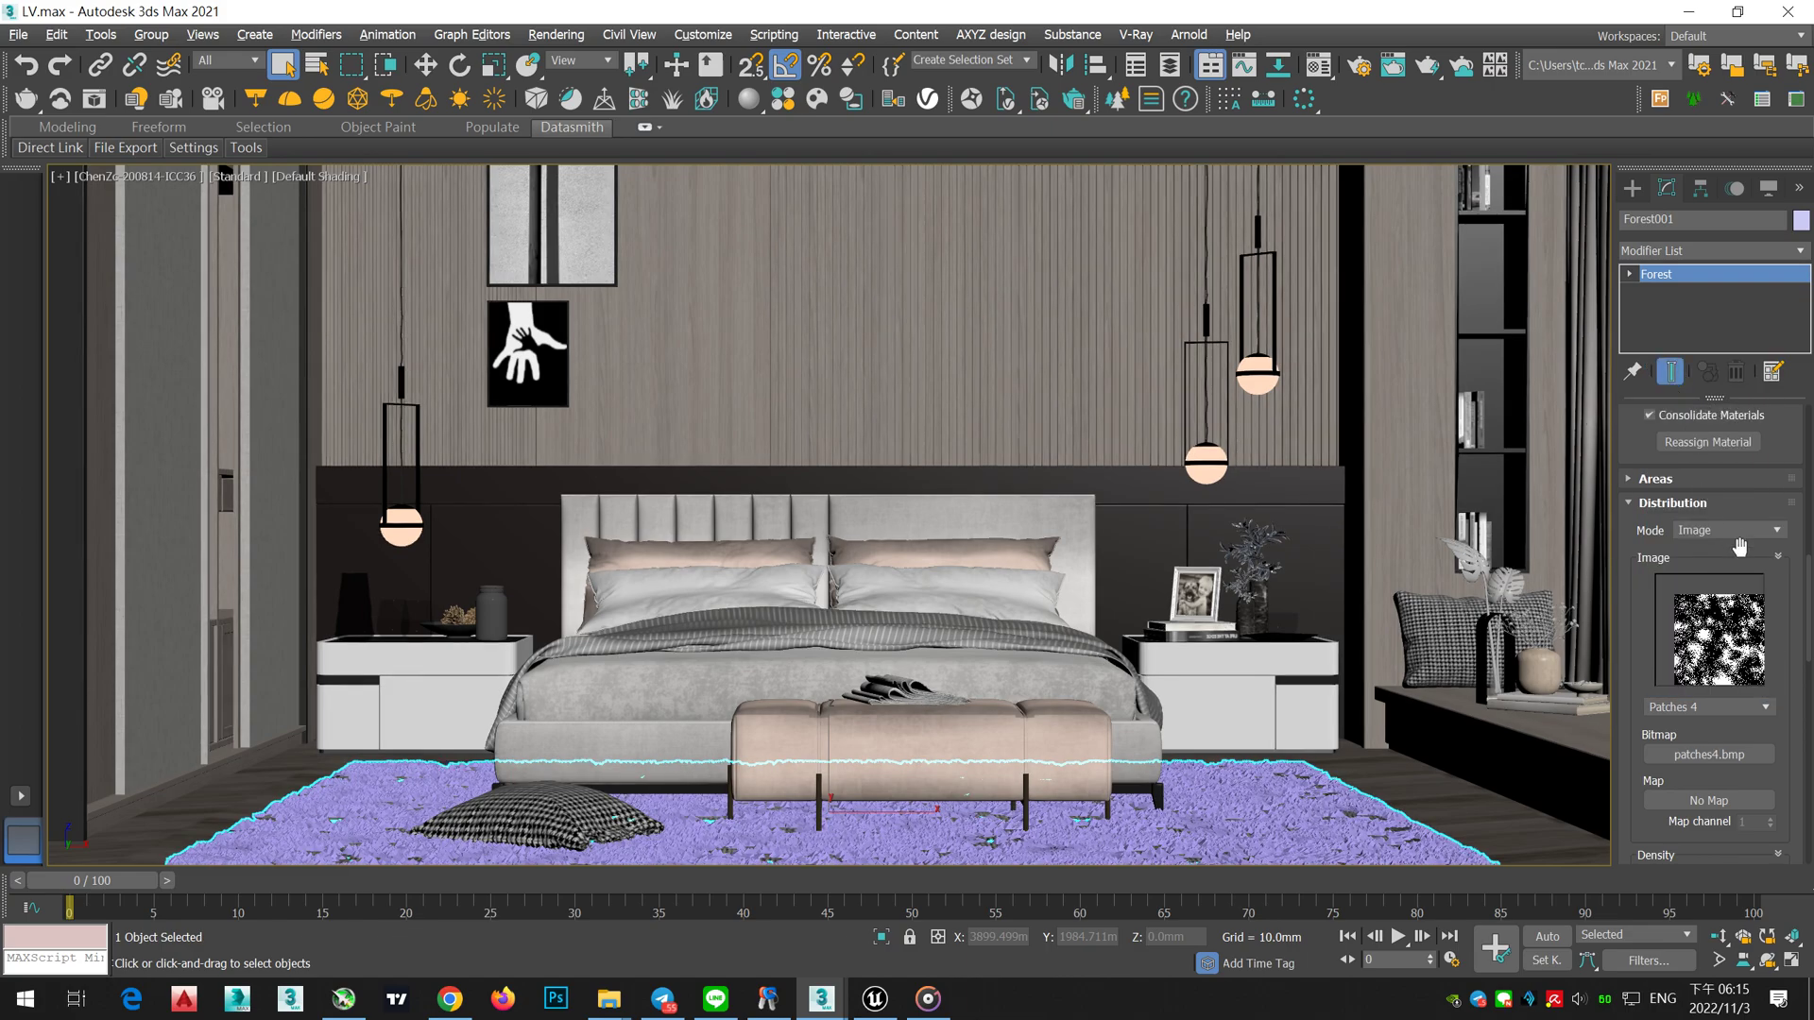
scroll(1773, 633, up, 2)
drag(1762, 510, 1763, 469)
scroll(1786, 605, down, 4)
drag(1777, 806, 1783, 743)
Step: Synchronize the patchy rug scene through Datasmith Direct Link and switch to Unreal Engine
click(68, 149)
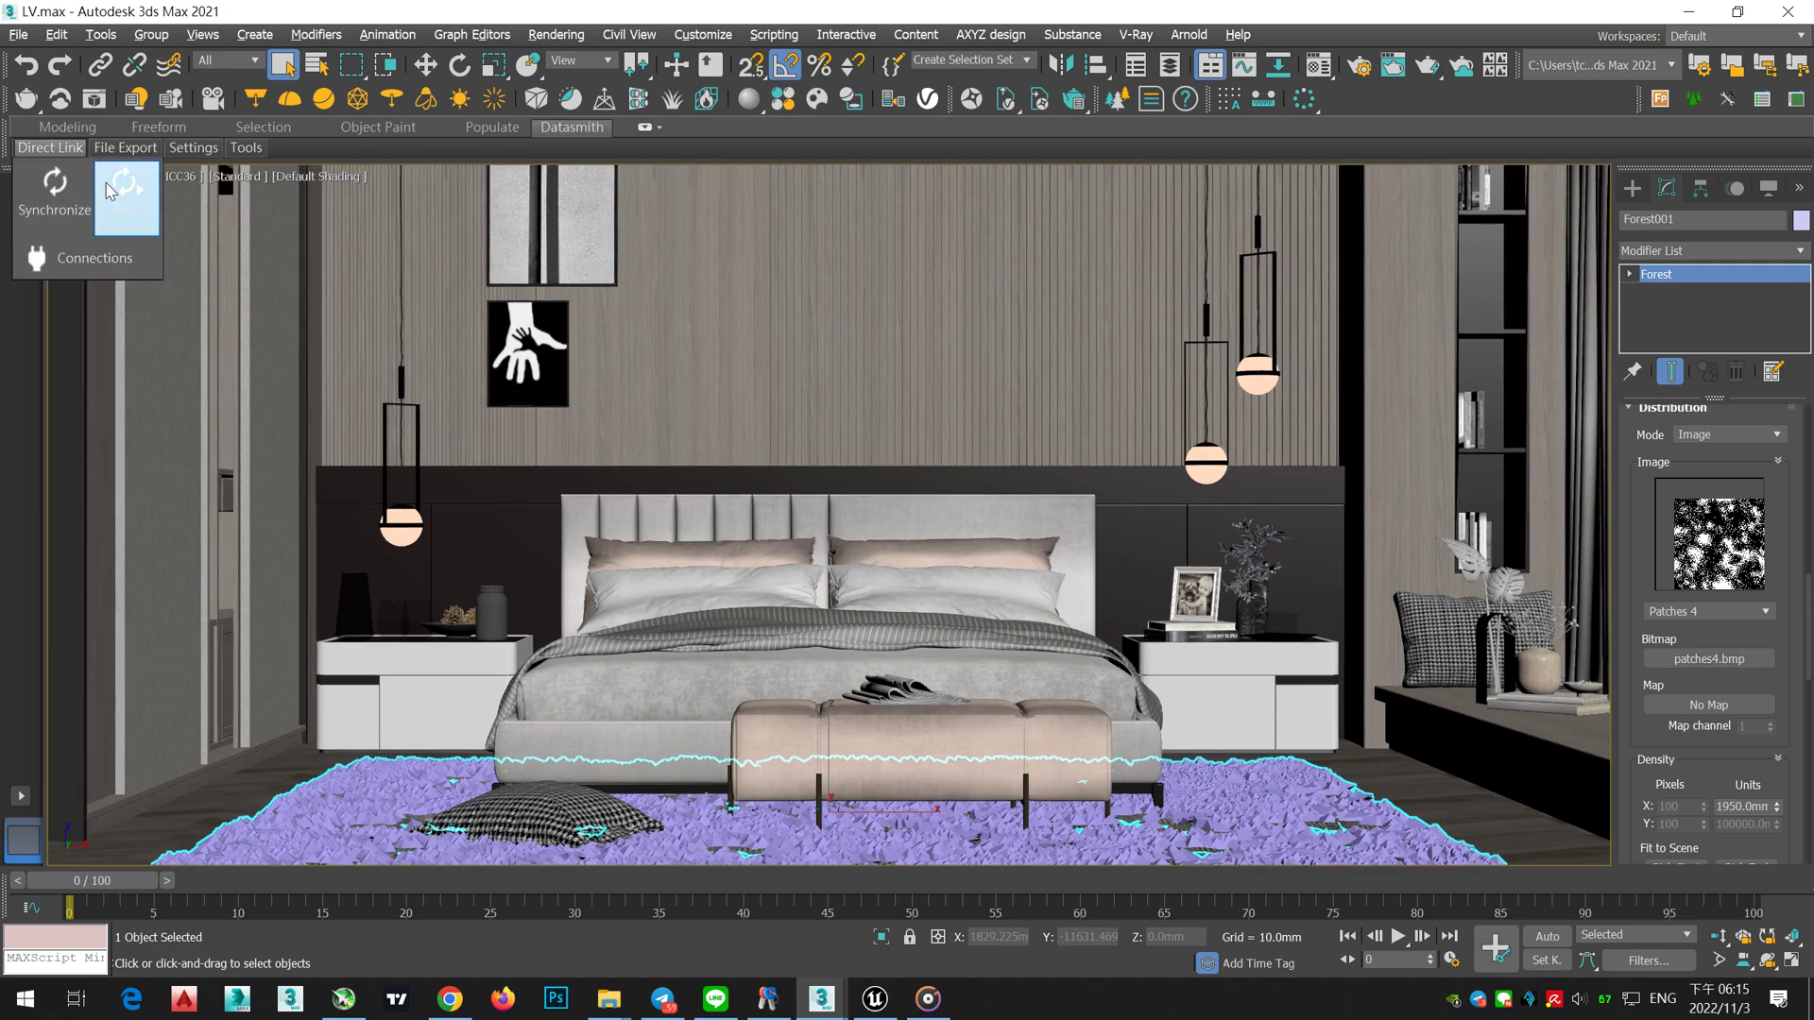
click(66, 185)
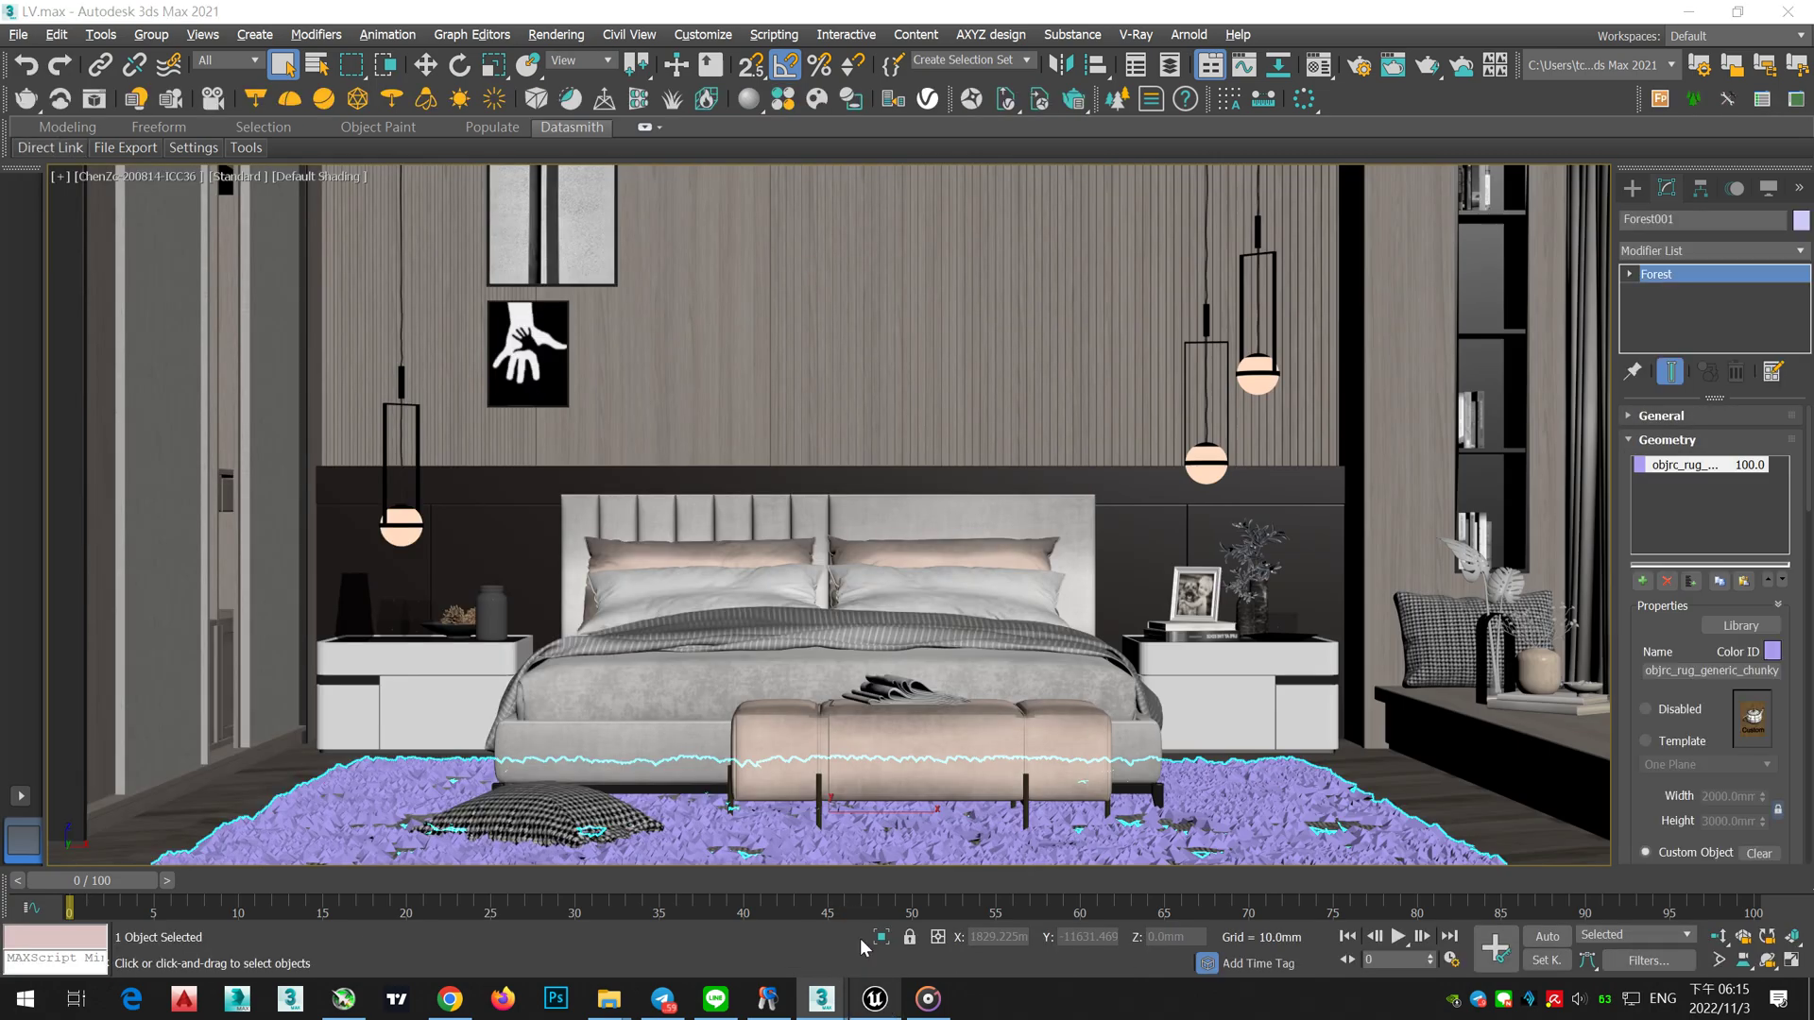
click(876, 997)
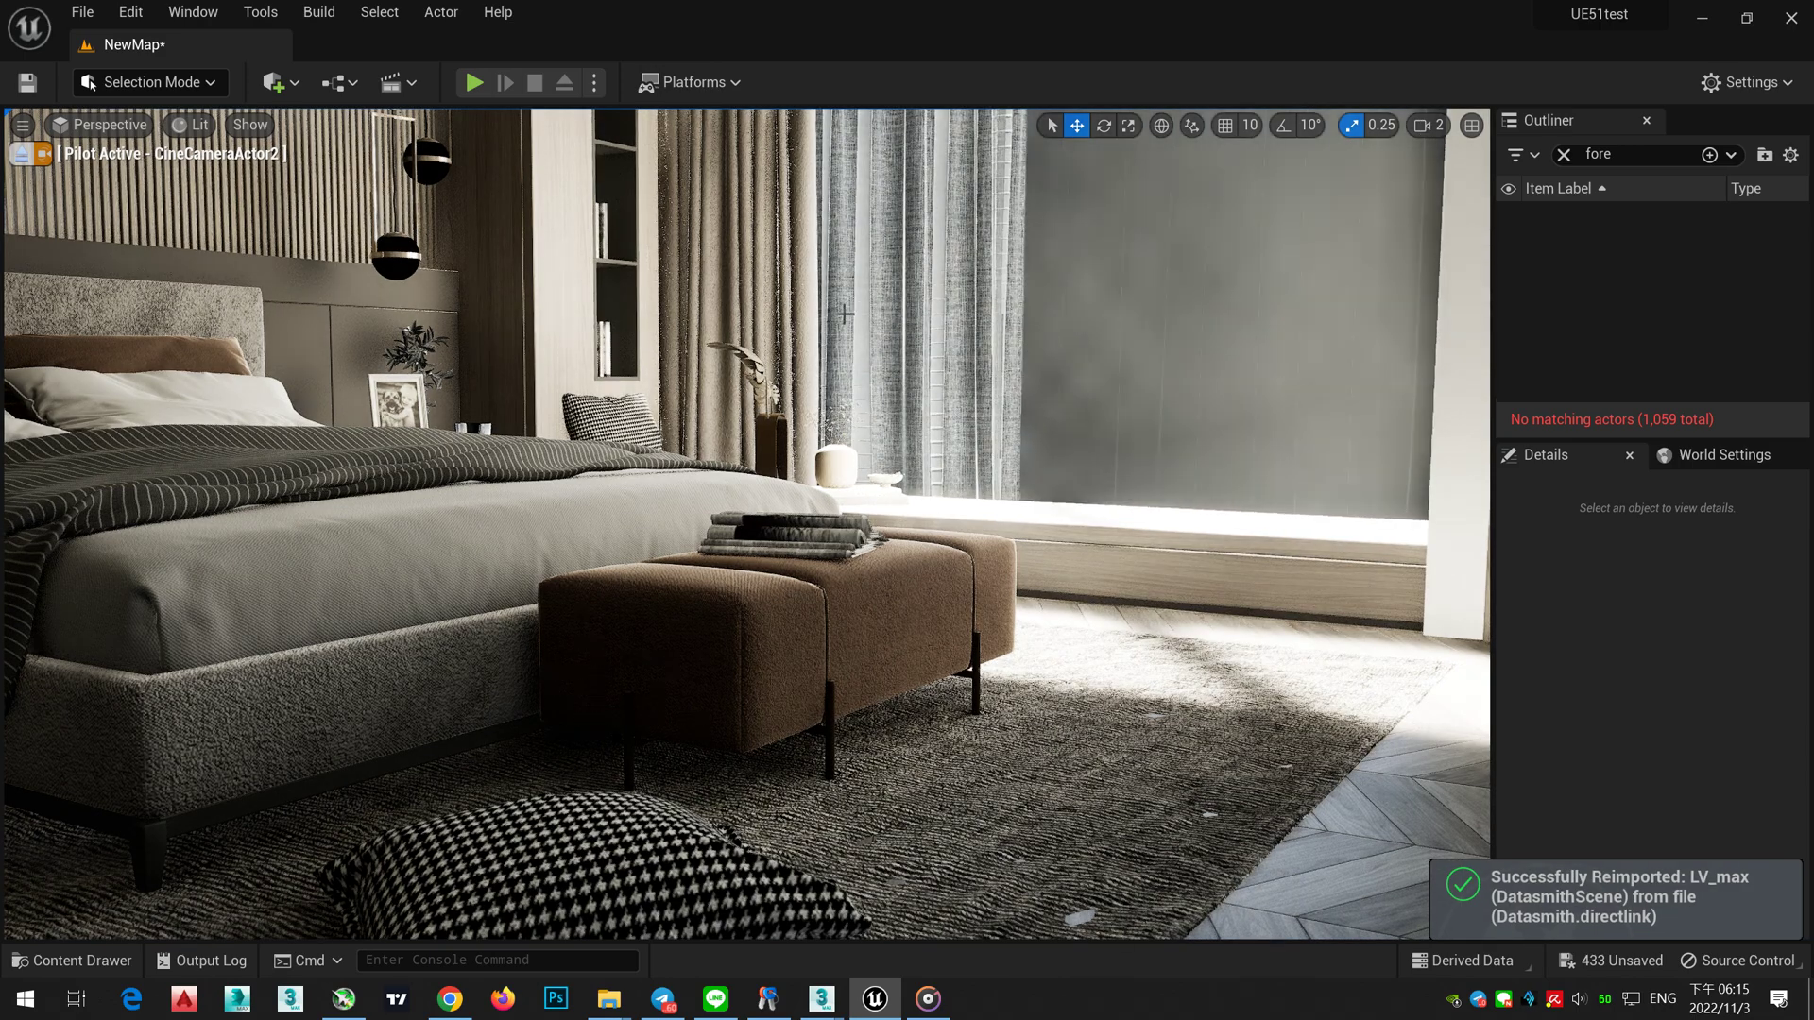
Step: Import the LV_max Direct Link source into /Game/LVMAX/ with geometry, materials and textures, lights and cameras included
click(274, 83)
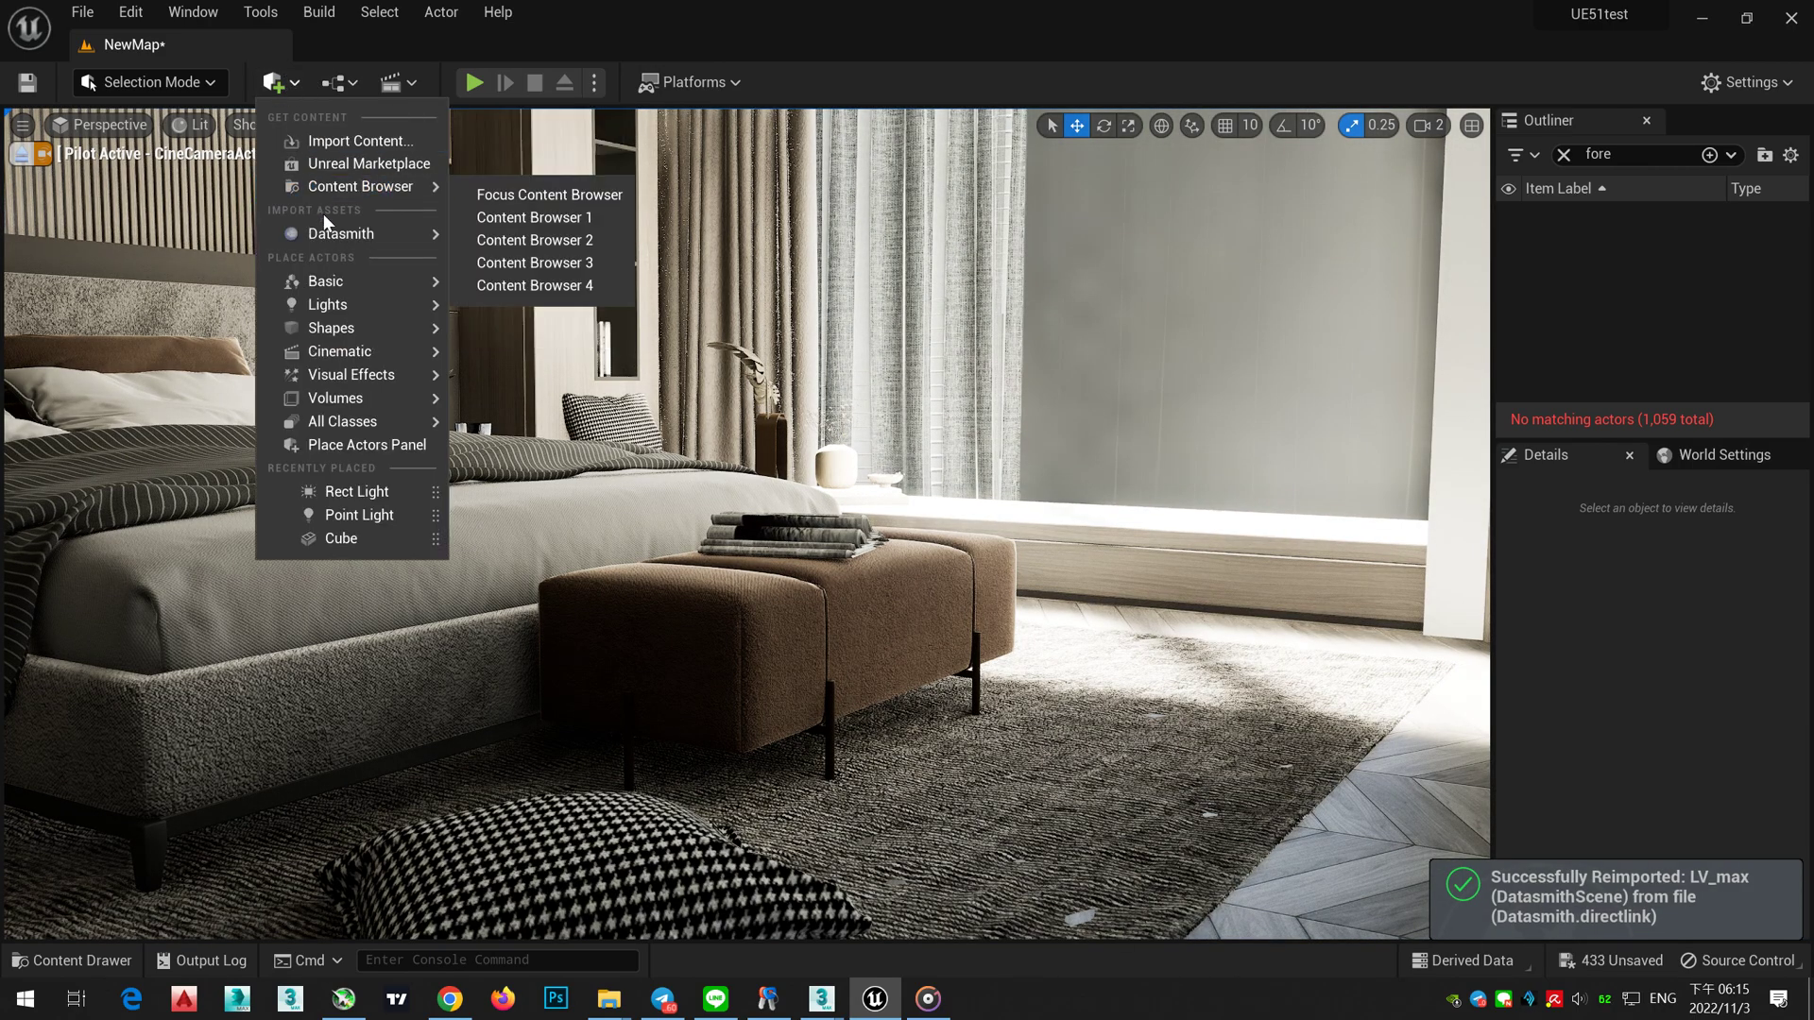
mouse_move(338, 232)
click(525, 285)
click(993, 448)
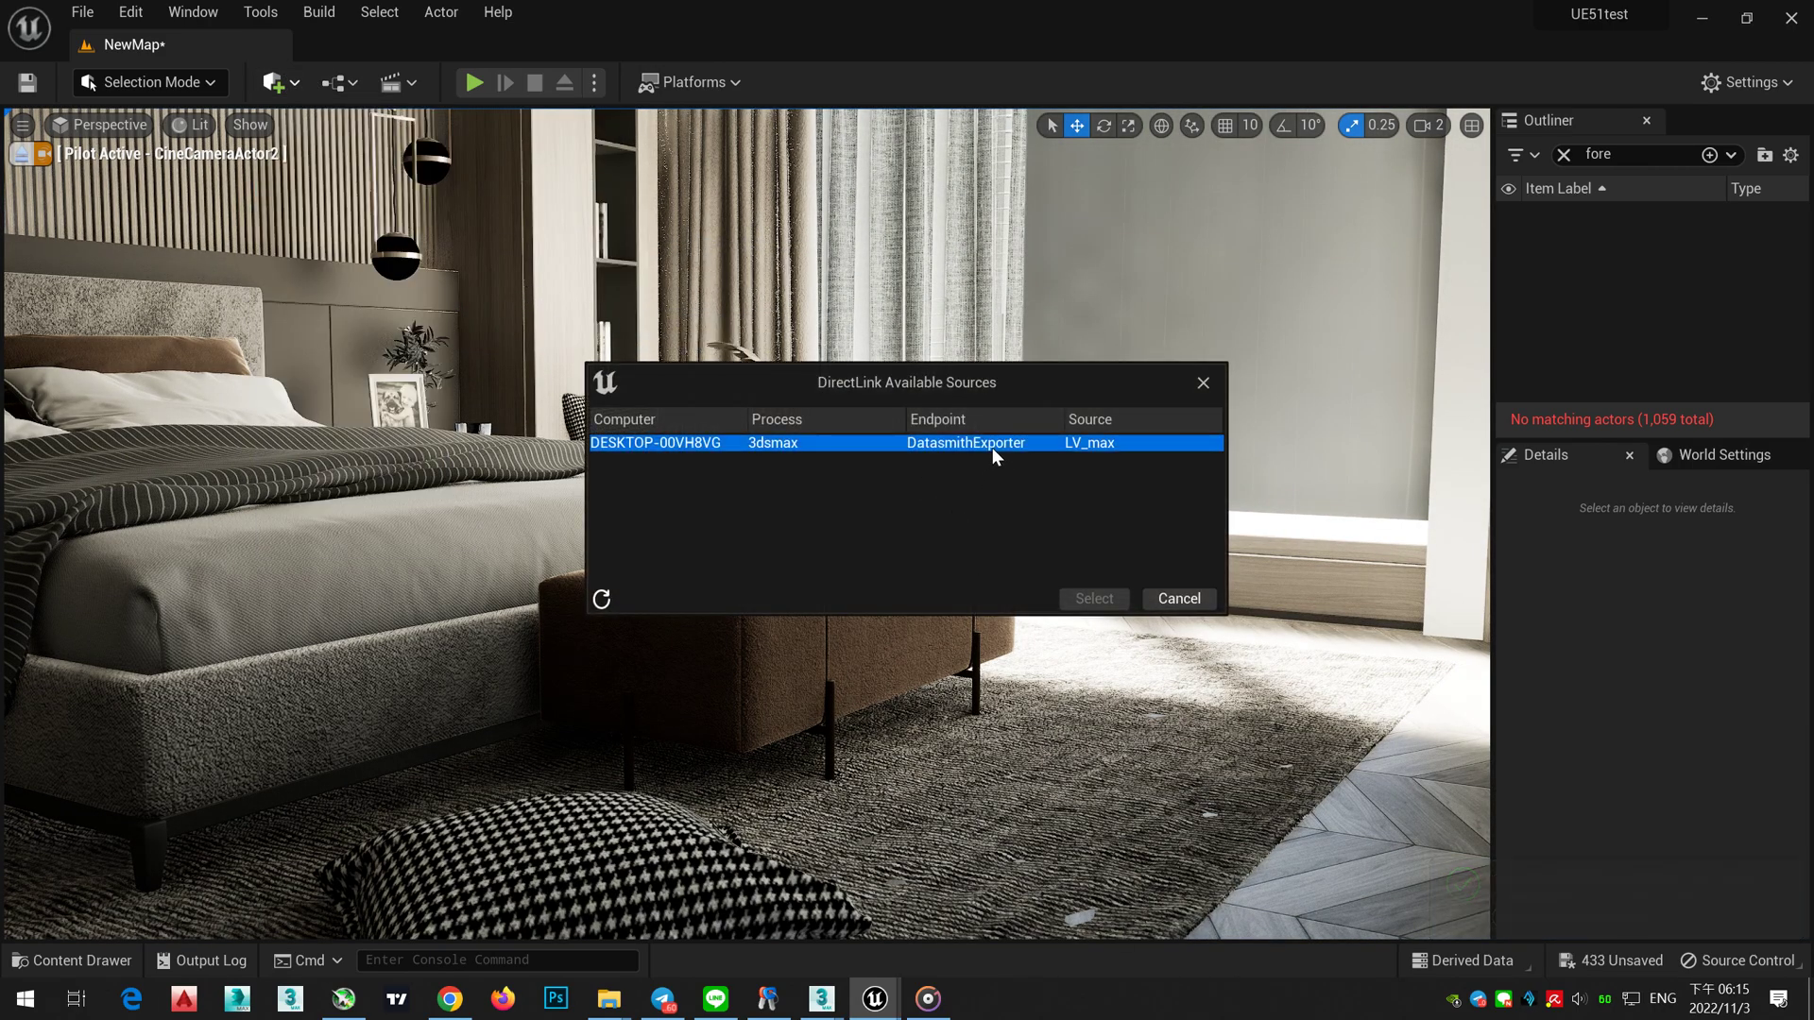
click(1117, 608)
click(1019, 733)
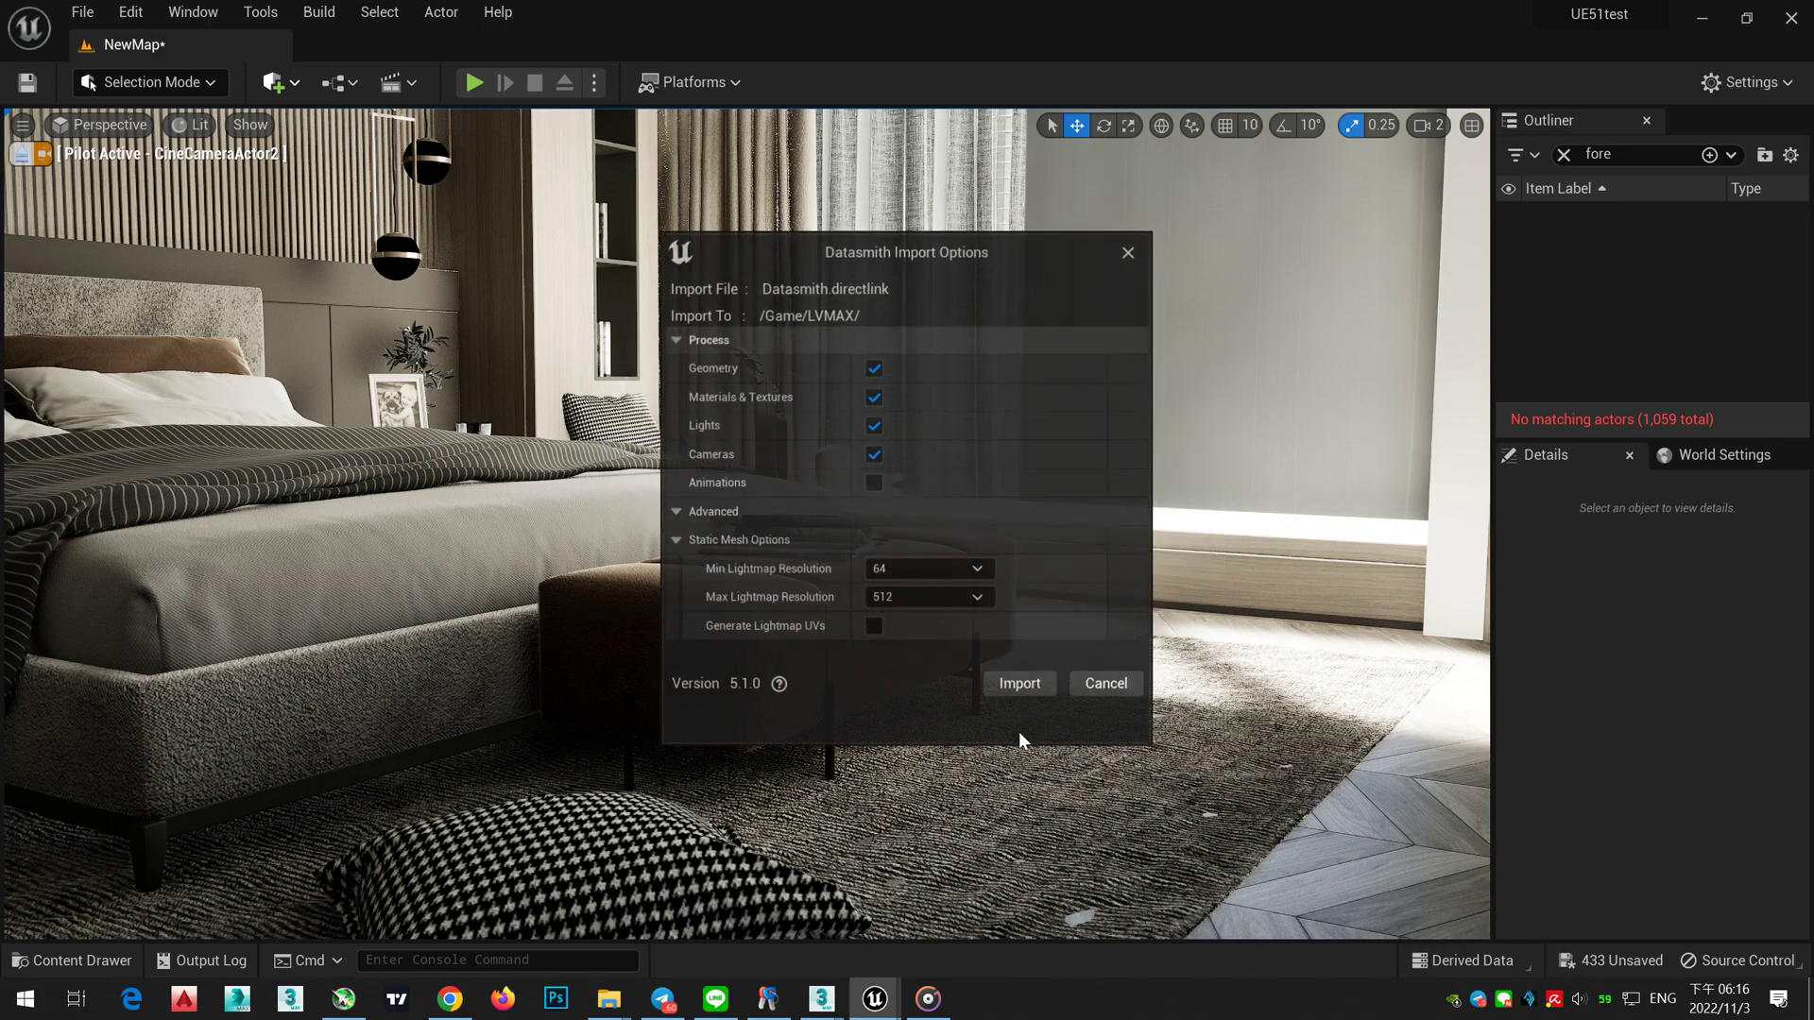
click(1025, 689)
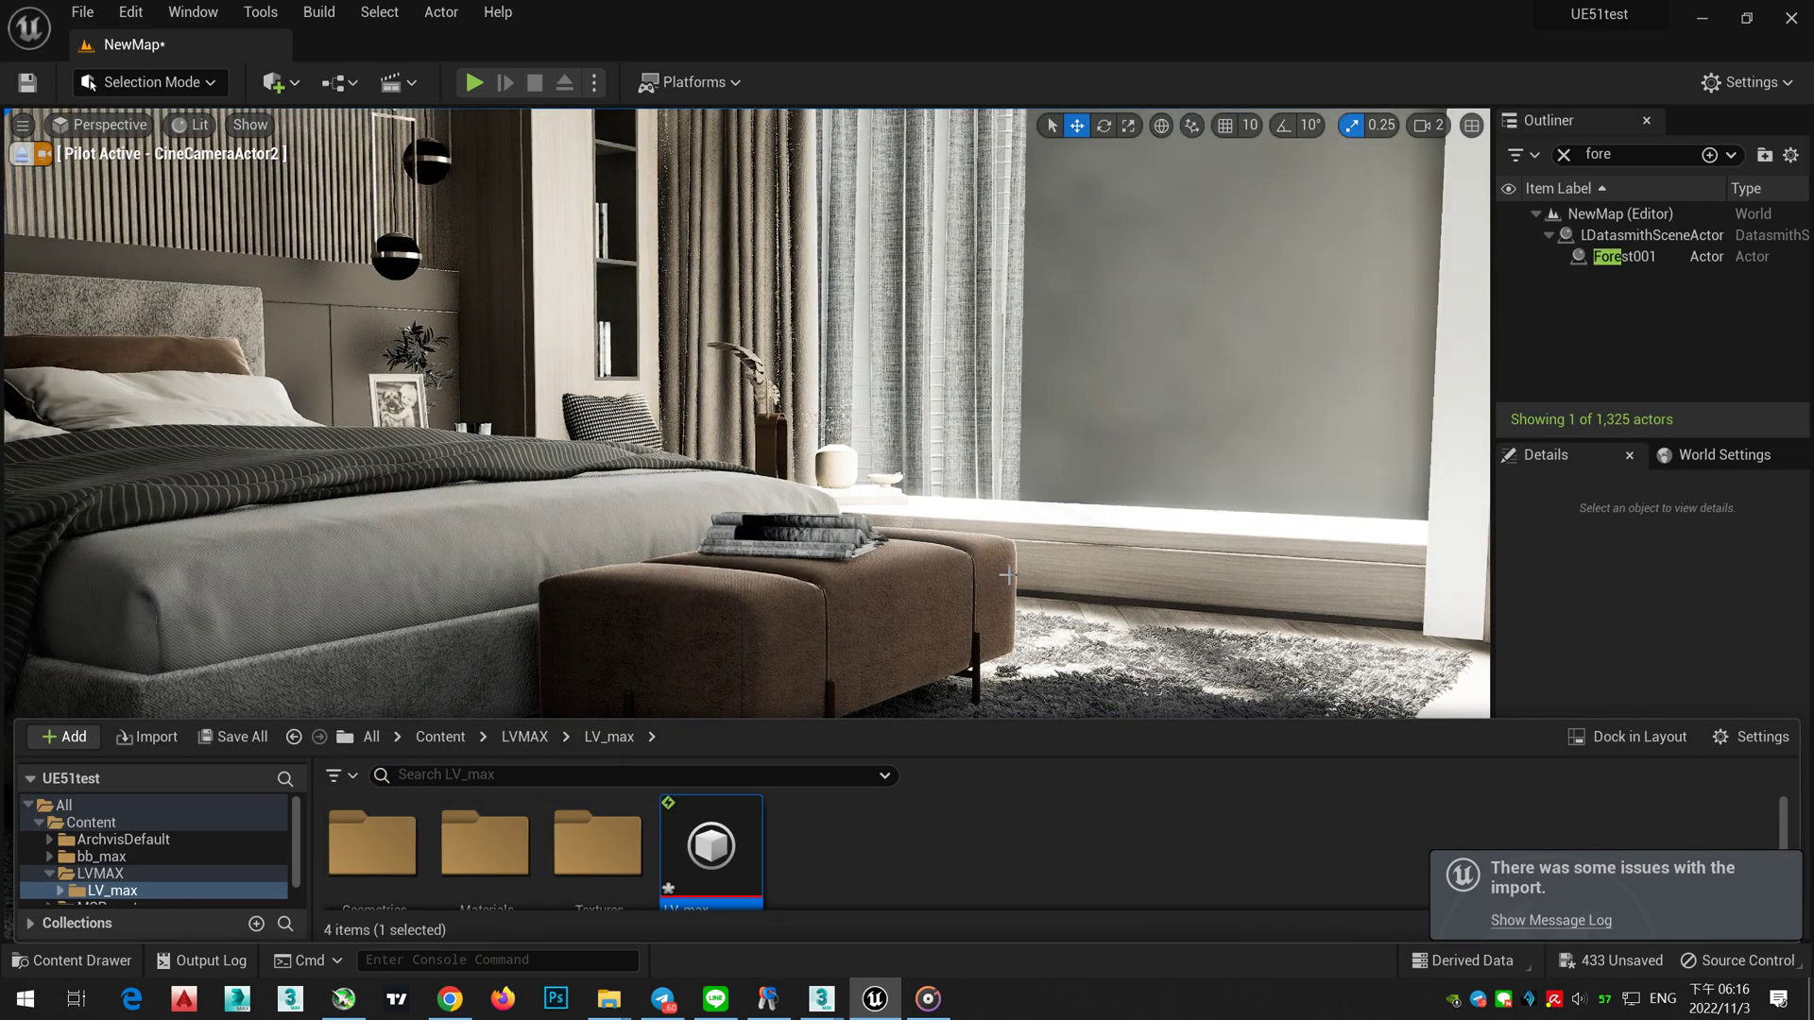
click(80, 961)
Step: Examine the imported Forest001 rug around the bench and cushion, checking its pile and bare patches up close
right_drag(571, 655, 606, 744)
key(w)
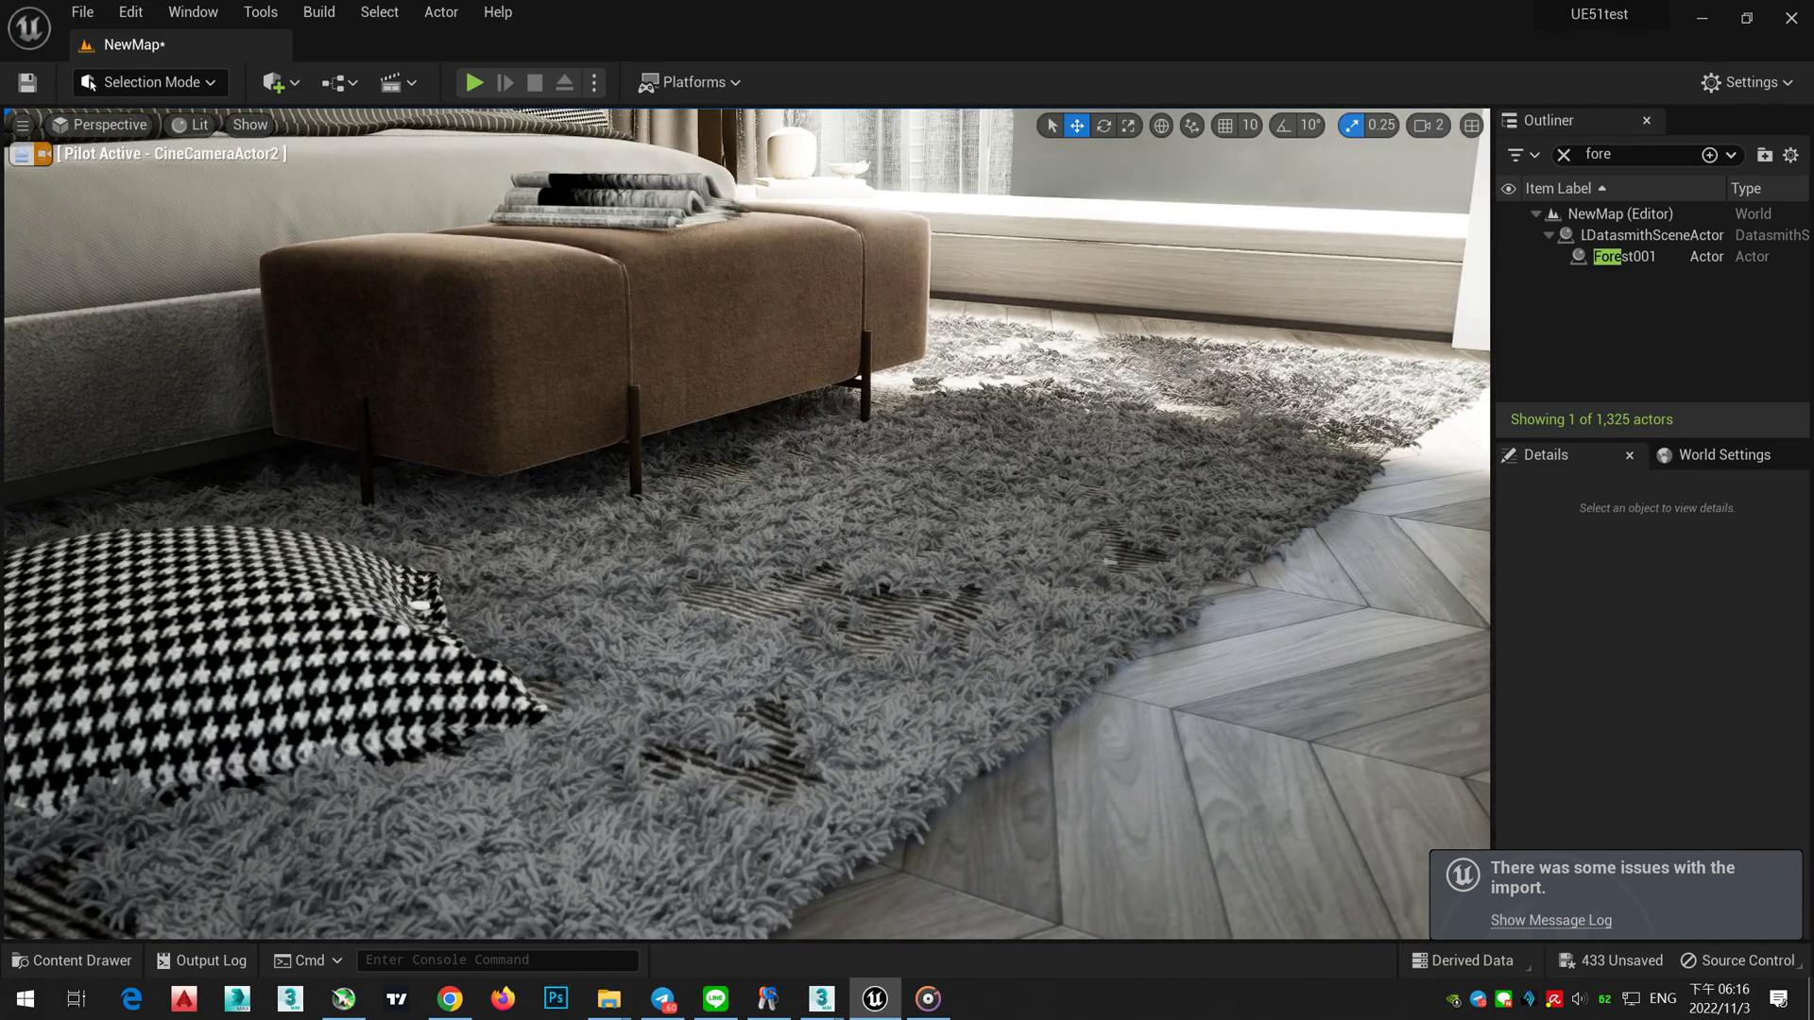
click(1625, 256)
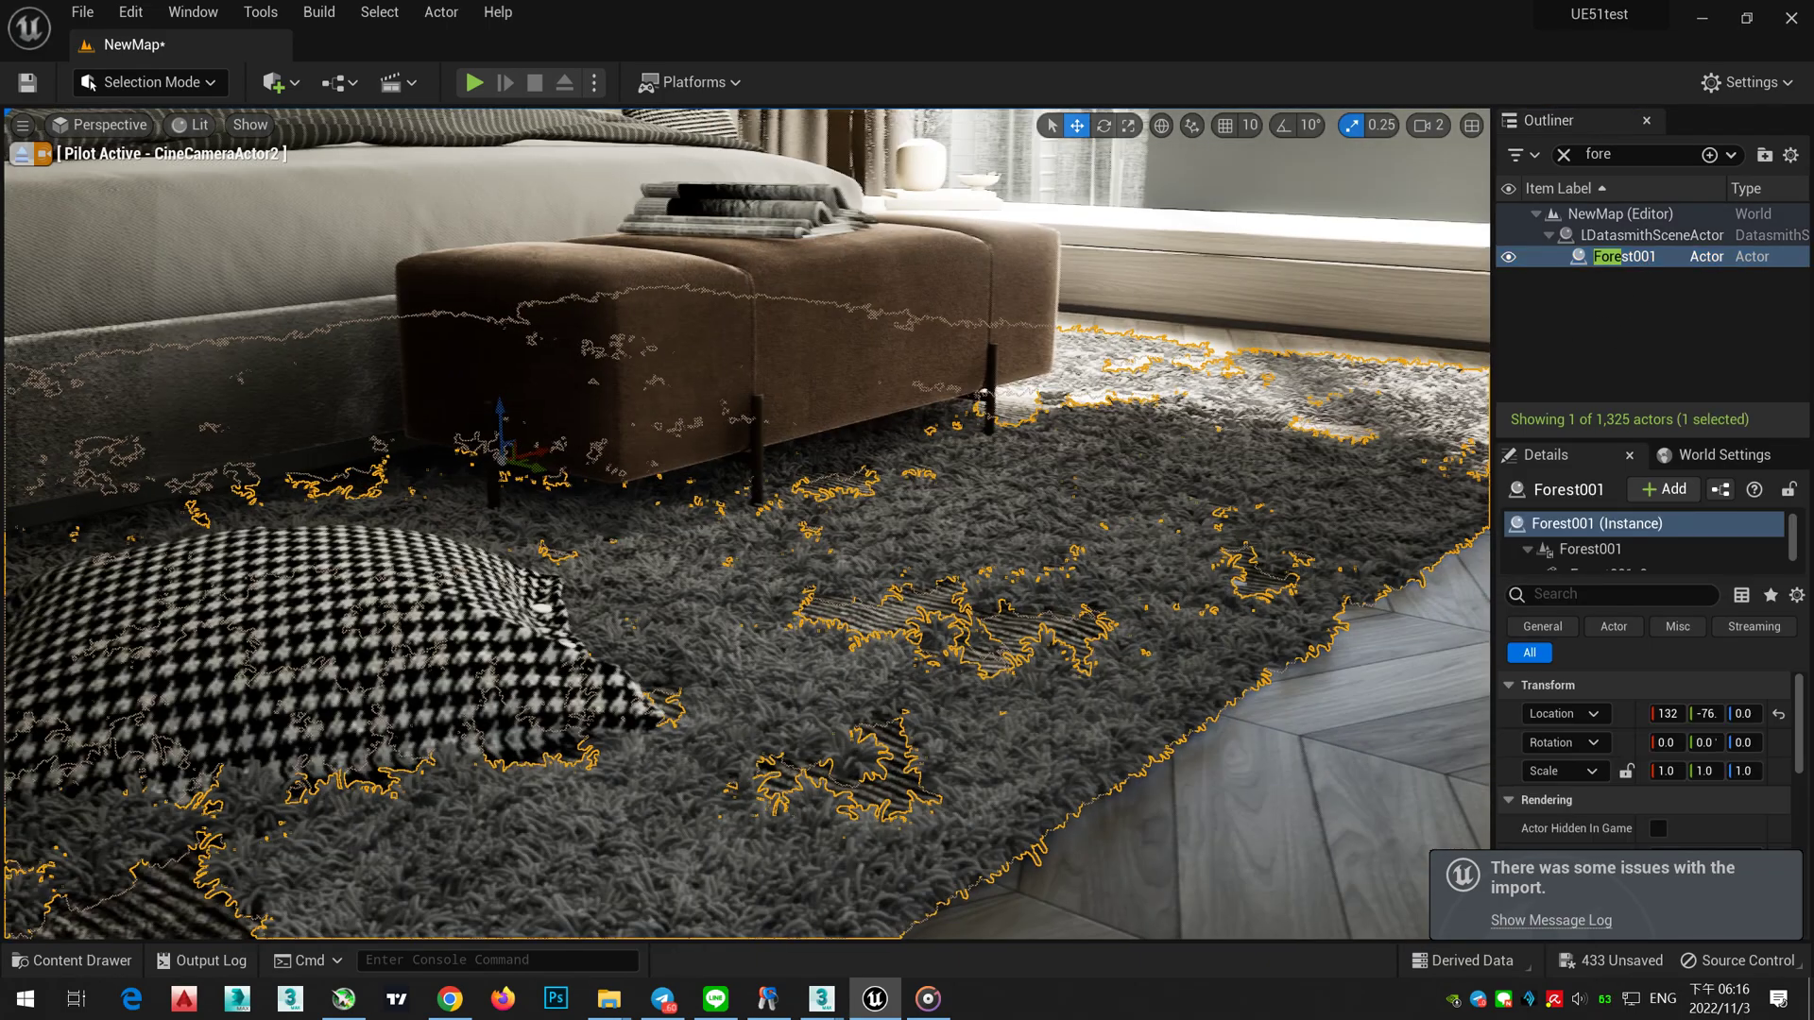
key(Escape)
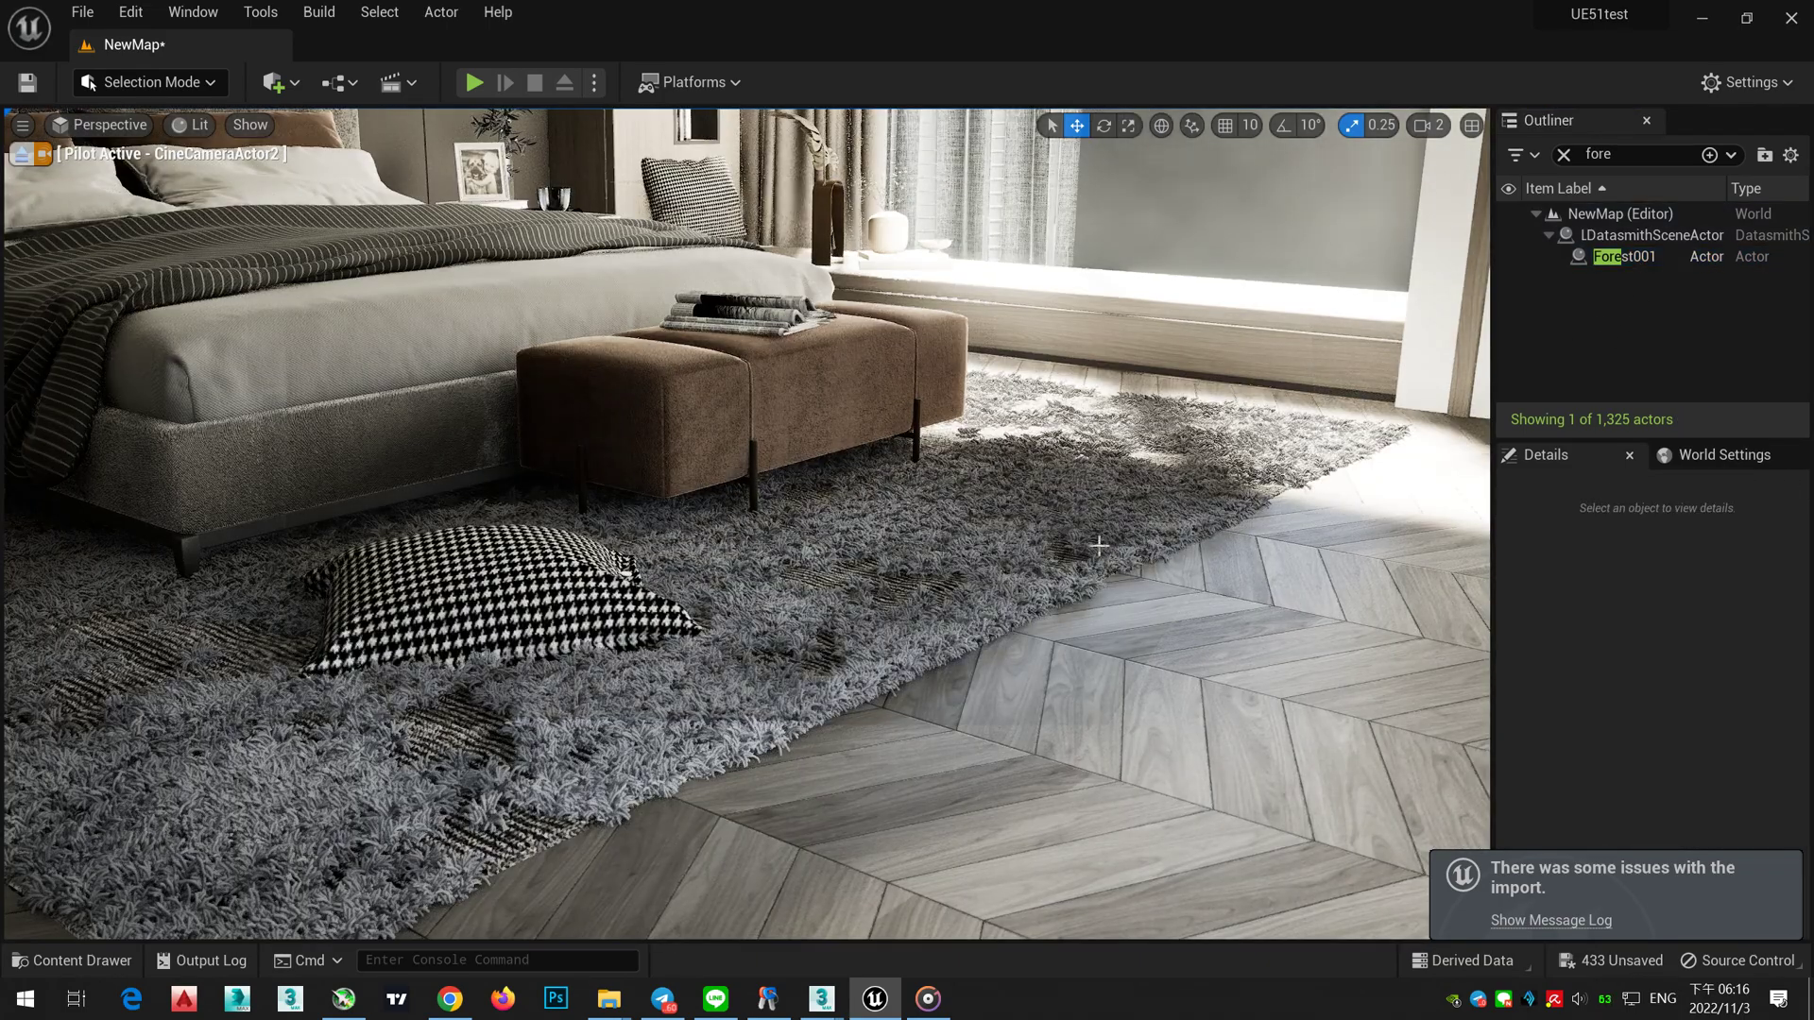
key(w)
right_drag(747, 525, 798, 489)
key(w)
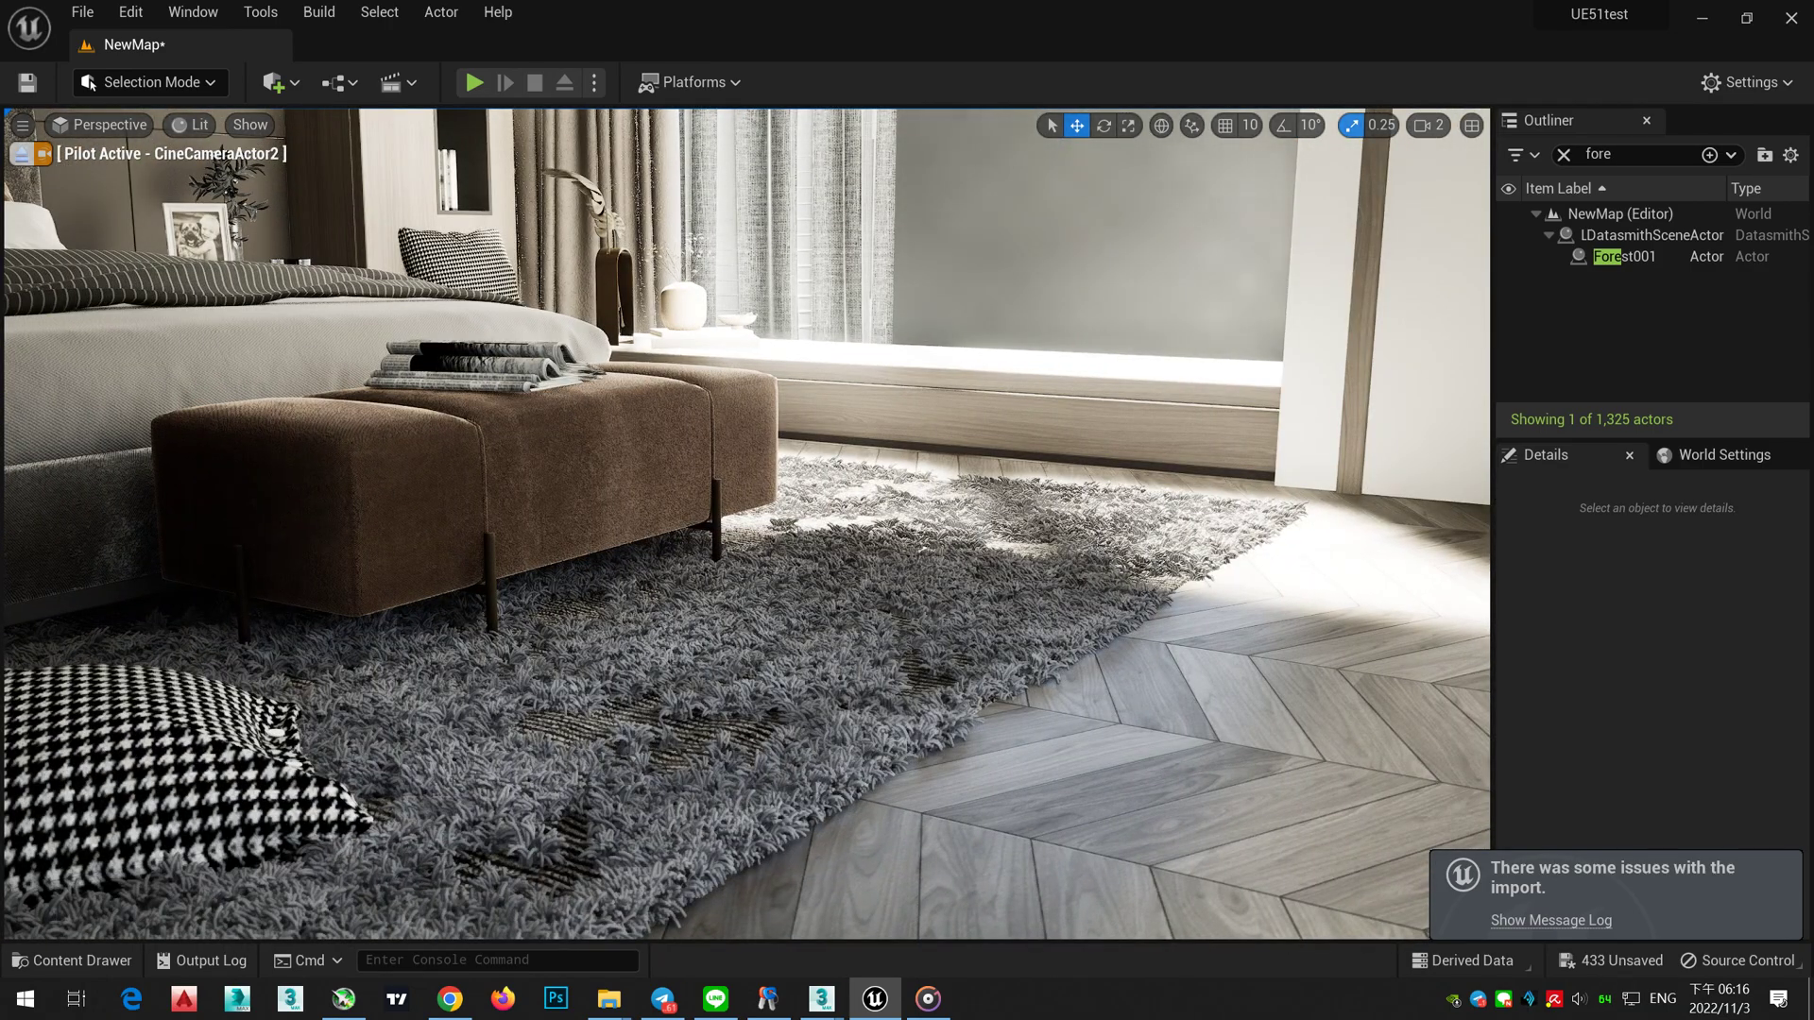
middle_drag(1082, 551, 969, 575)
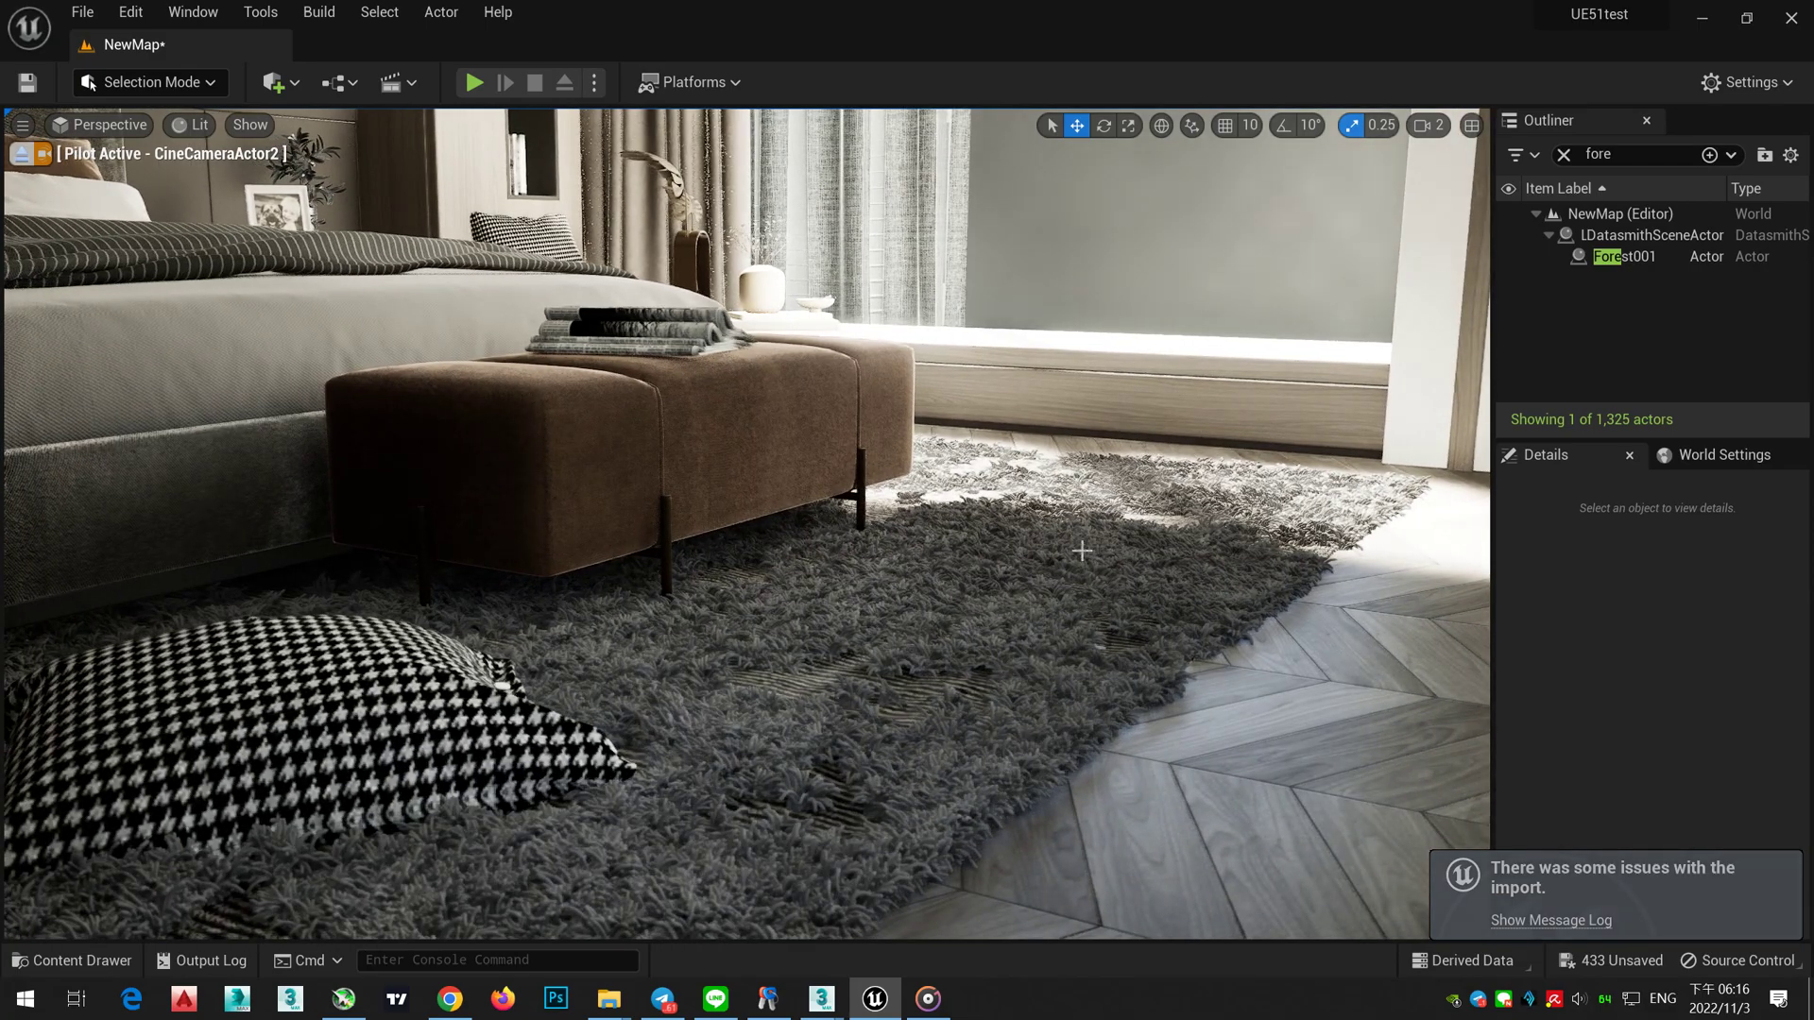
right_drag(1082, 551, 1115, 539)
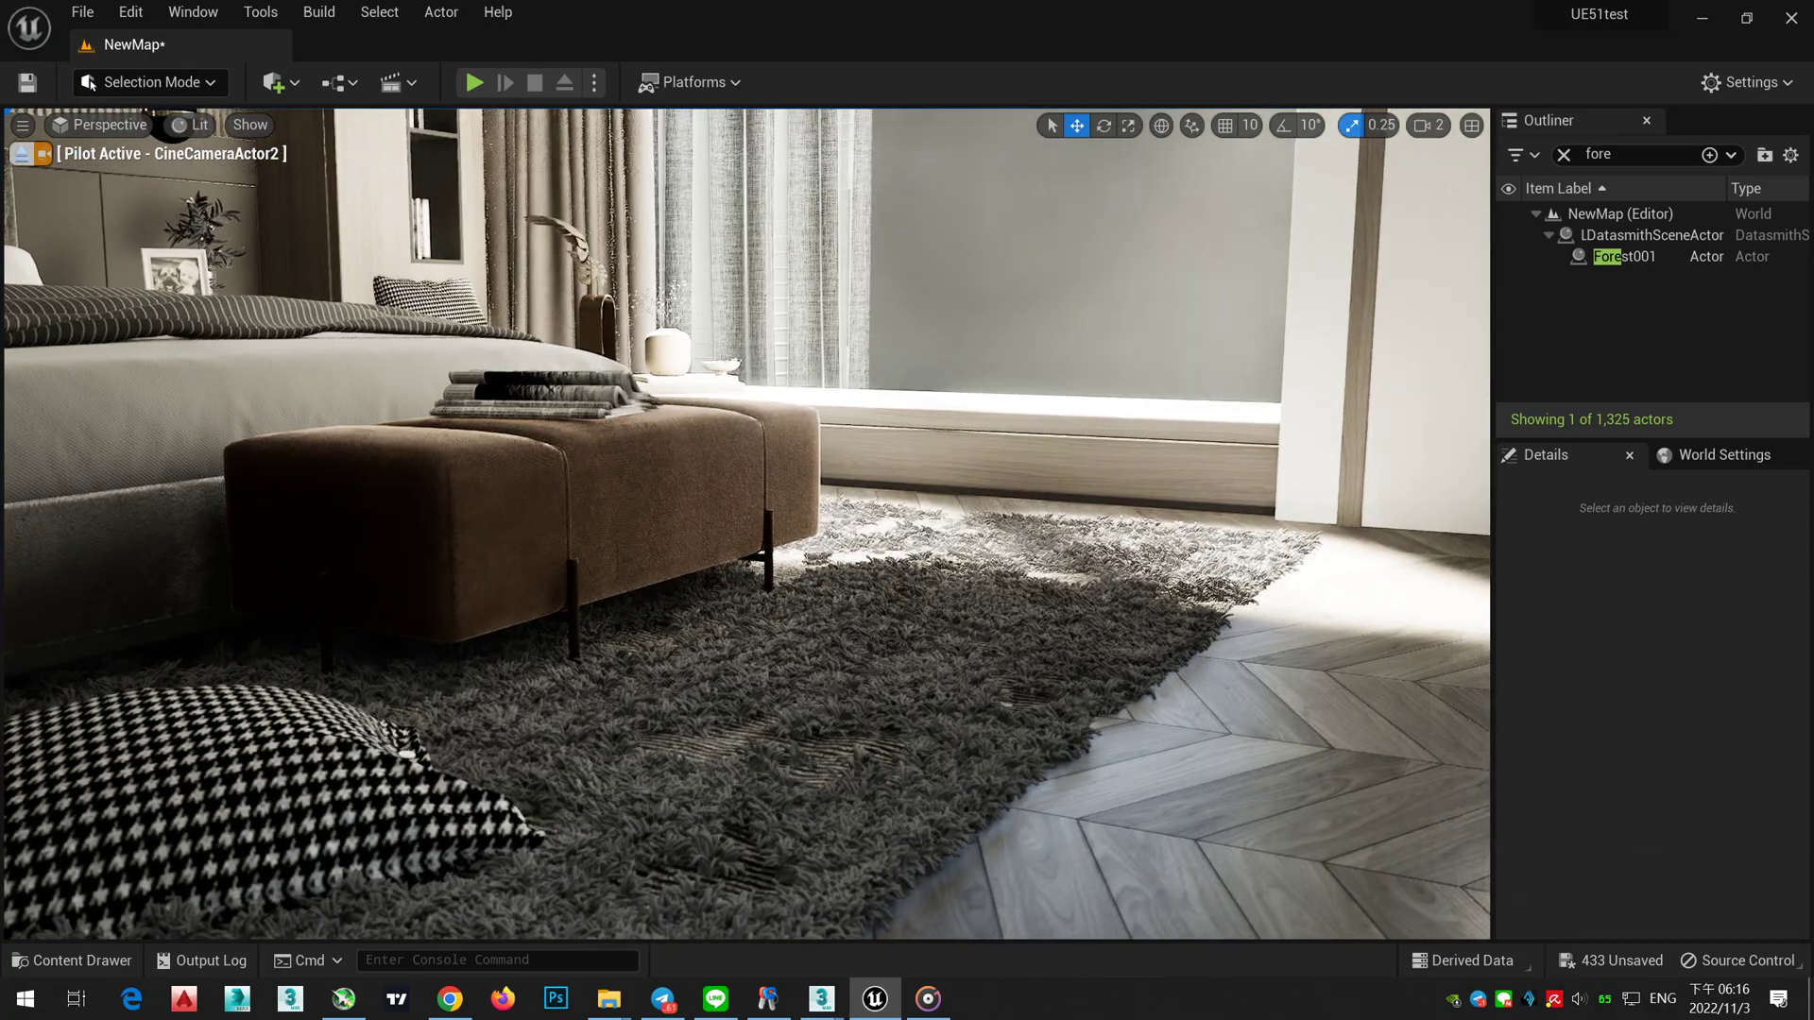
Step: Return to 3ds Max and change the rug's distribution map to Patches 1 with a density of 936 mm
click(821, 998)
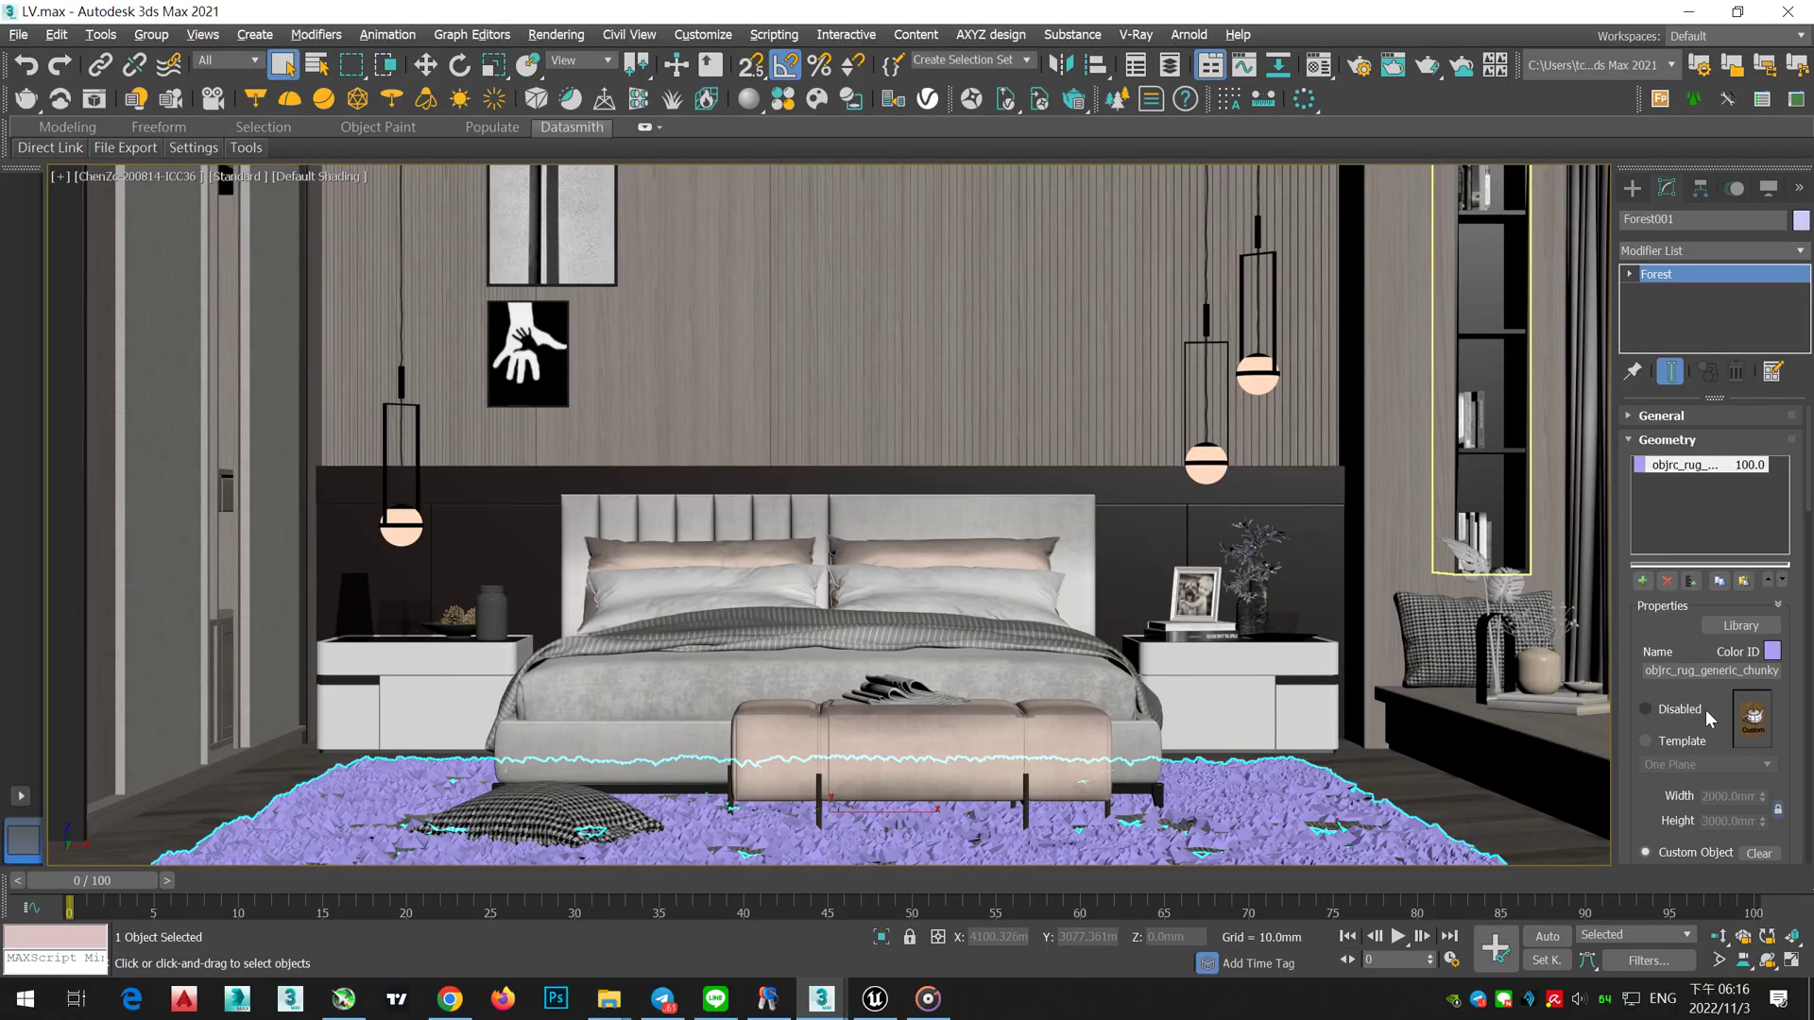
scroll(1698, 693, down, 5)
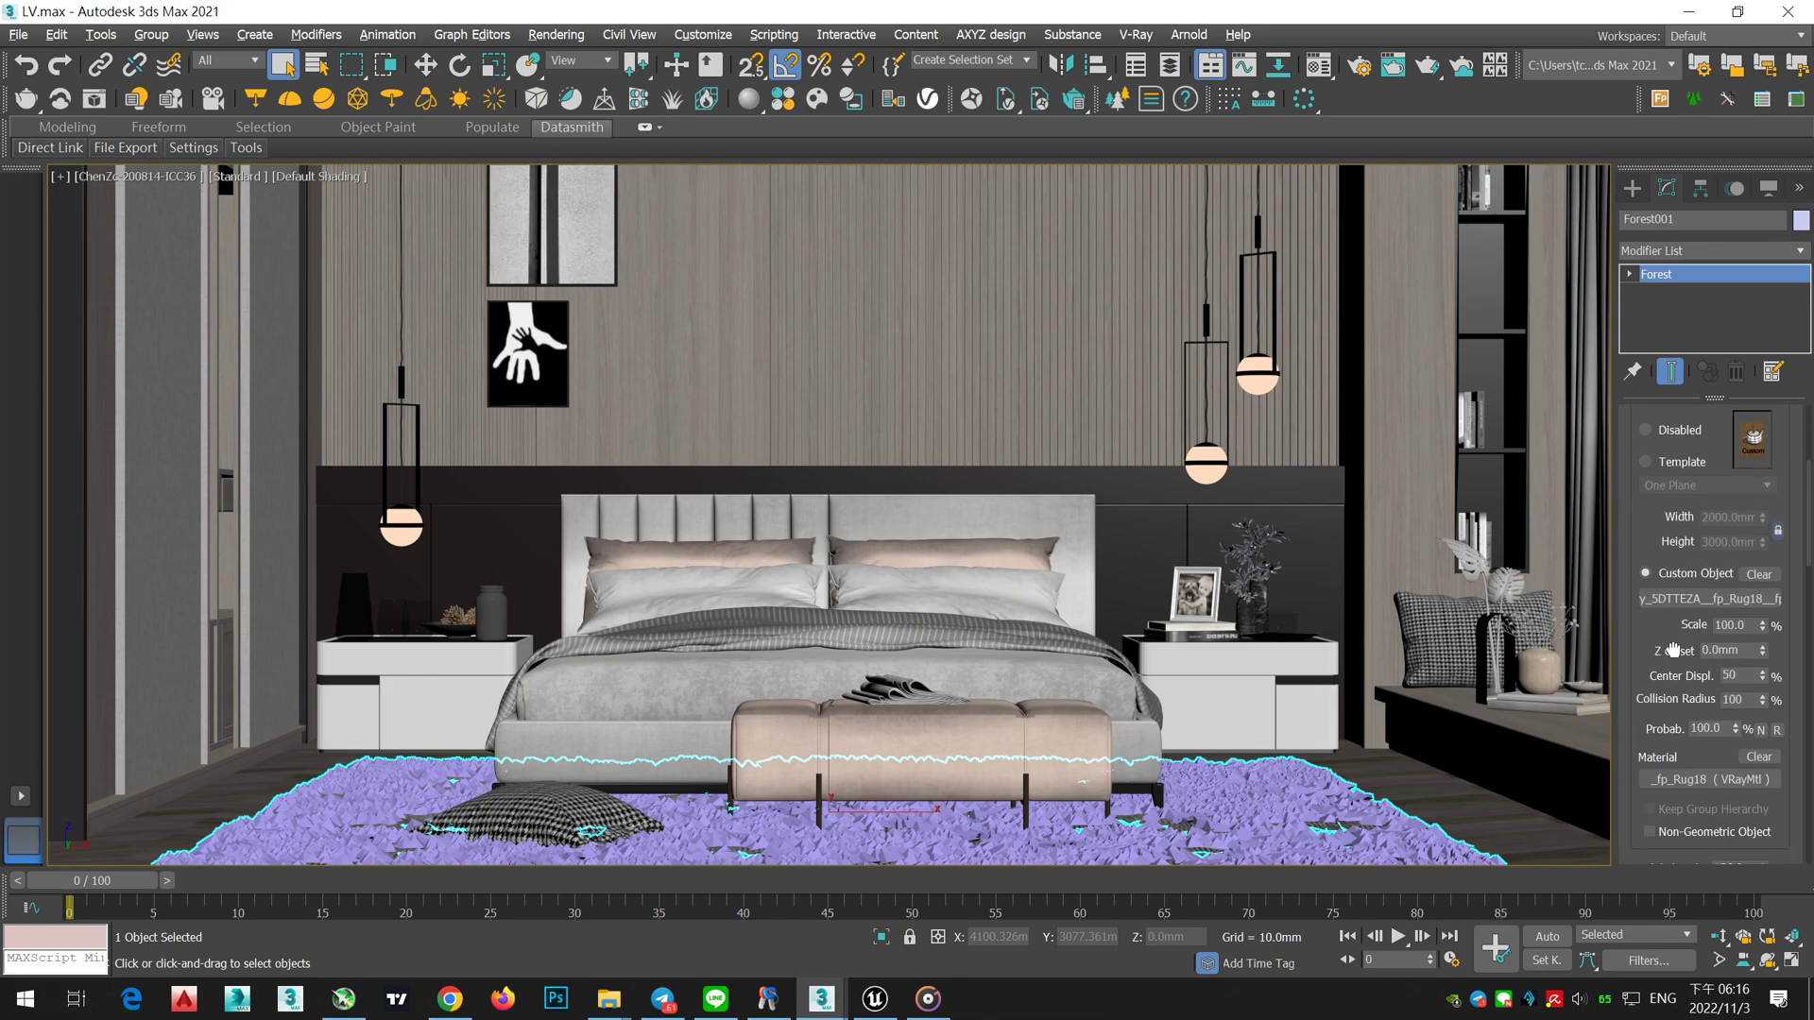
drag(1673, 648, 1673, 463)
drag(1649, 670, 1666, 498)
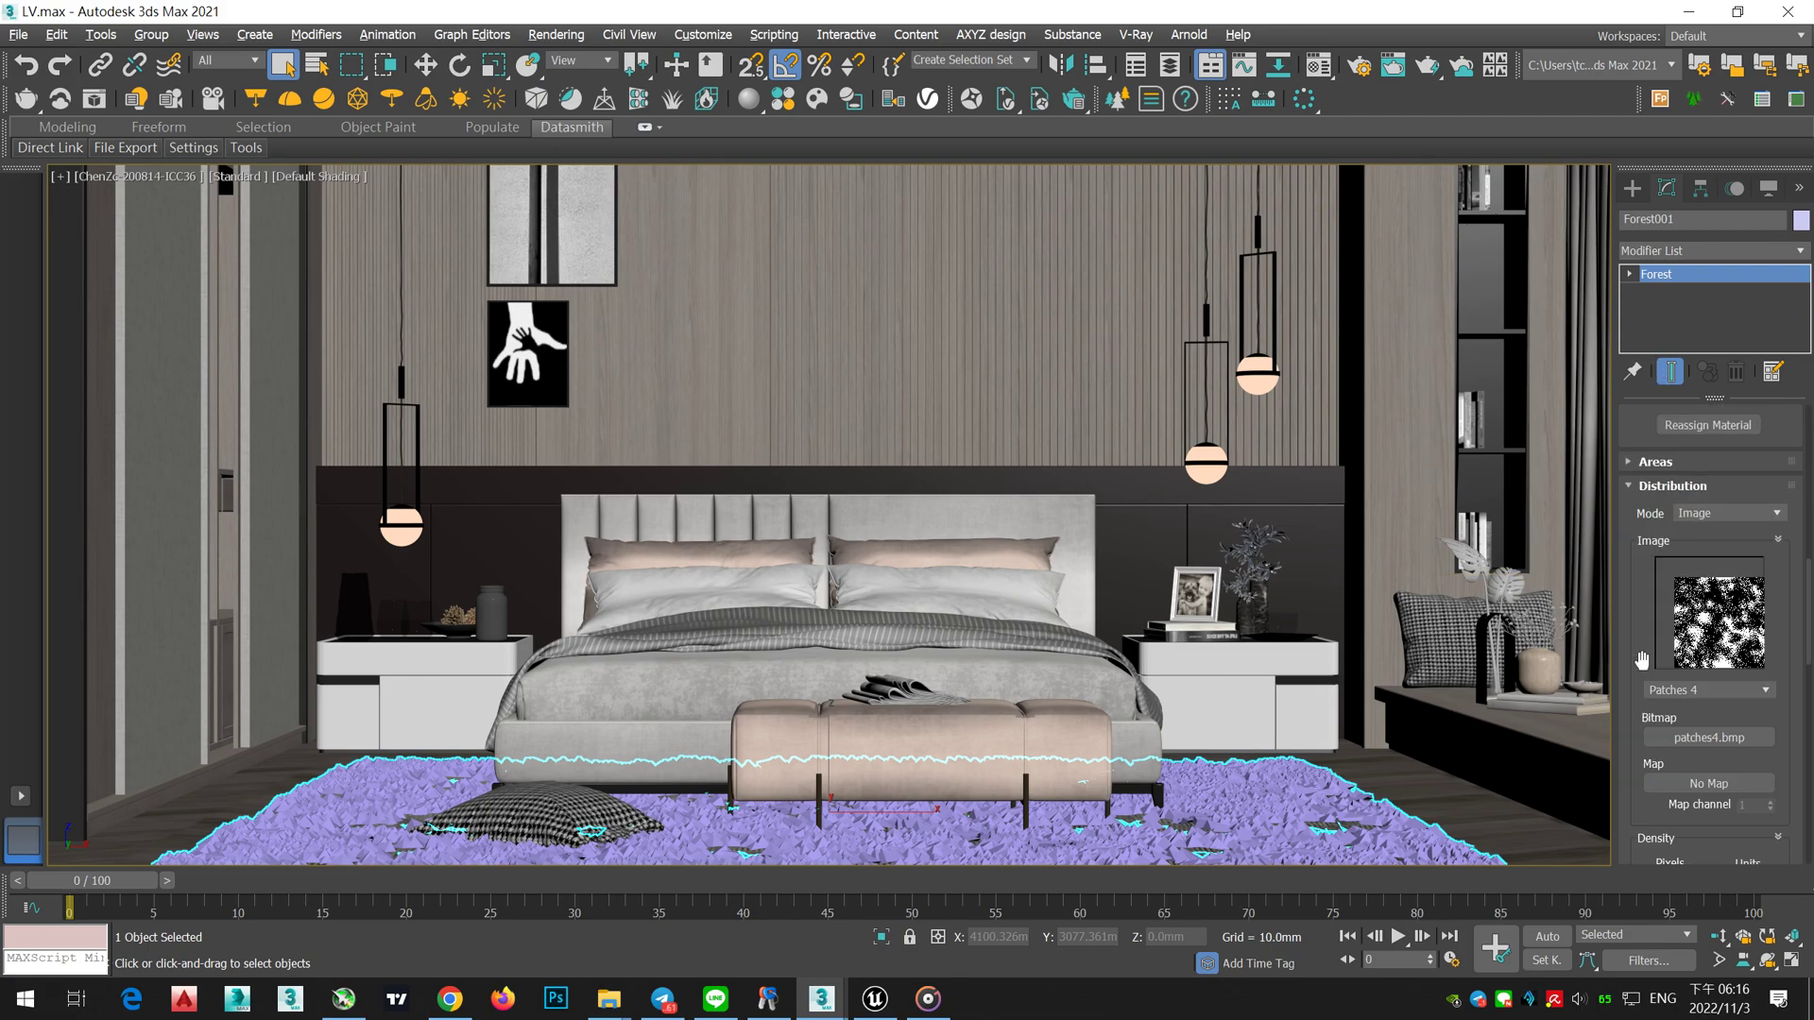
drag(1643, 670, 1654, 616)
click(1699, 635)
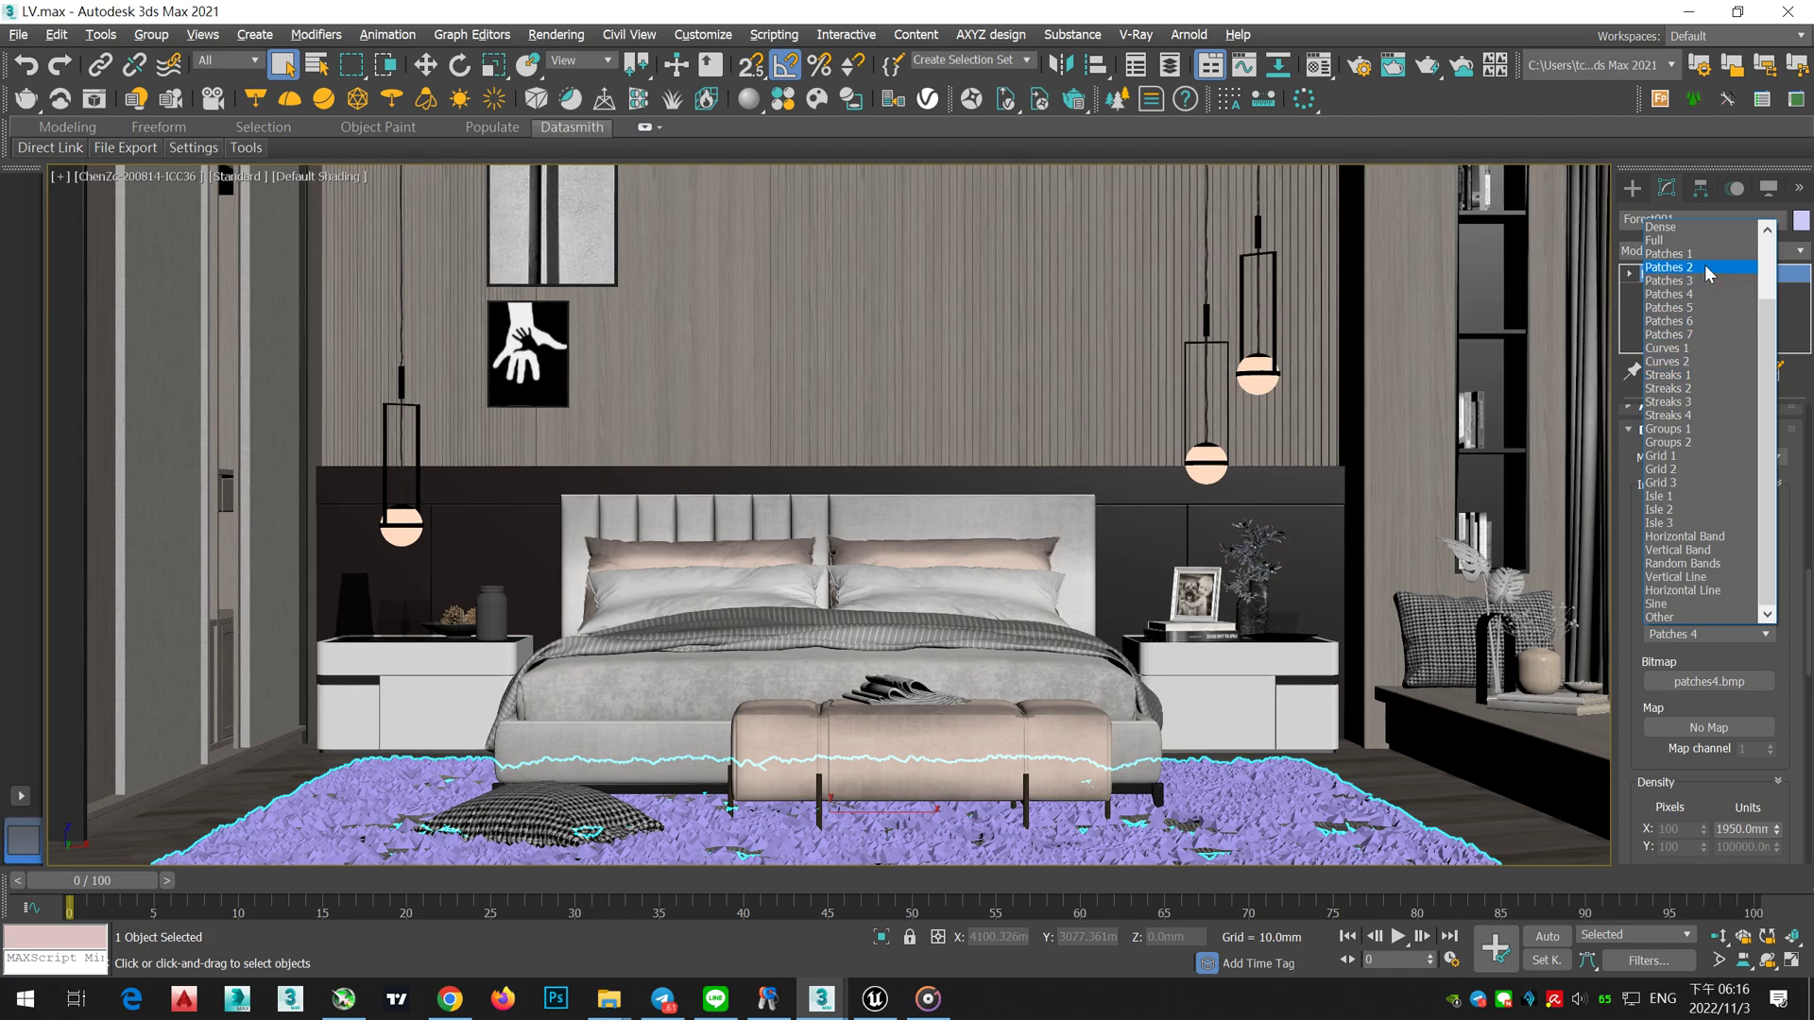
click(1703, 255)
drag(1764, 806, 1778, 767)
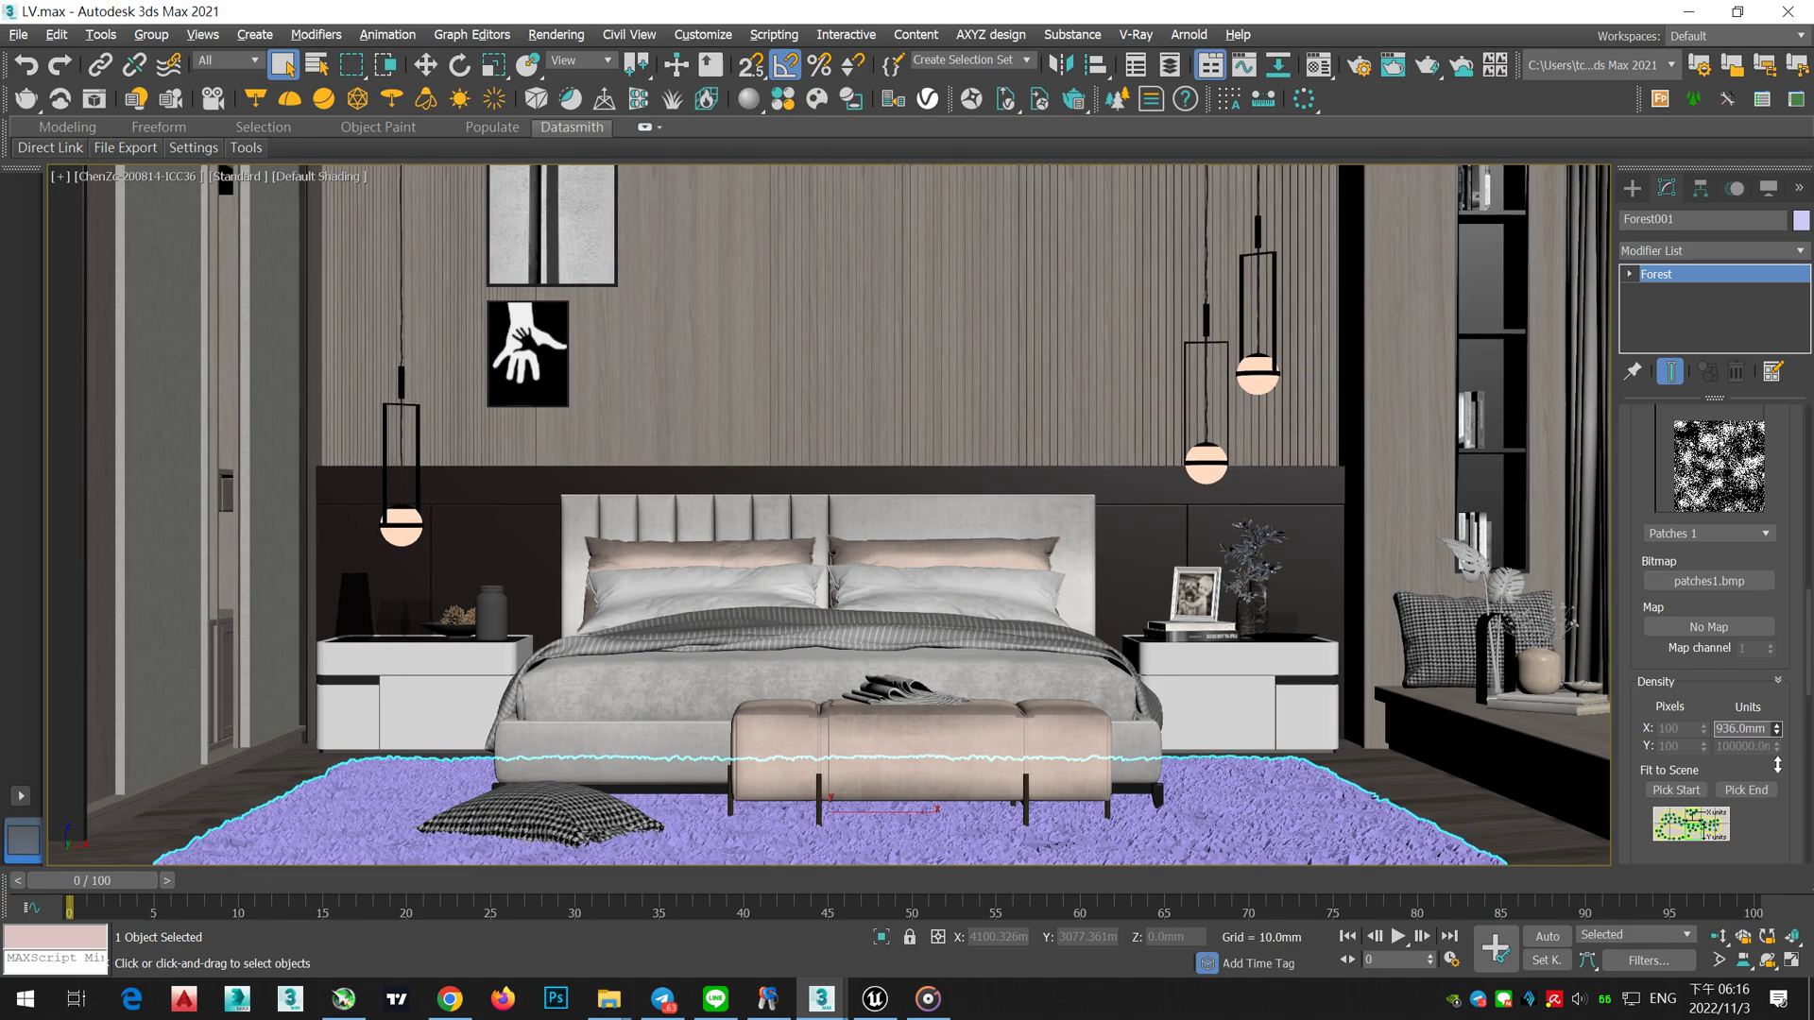
Step: Set the rug's Global Scale to 188.76%, synchronize the scene through Datasmith Direct Link and switch to Unreal Engine
scroll(1791, 529, up, 3)
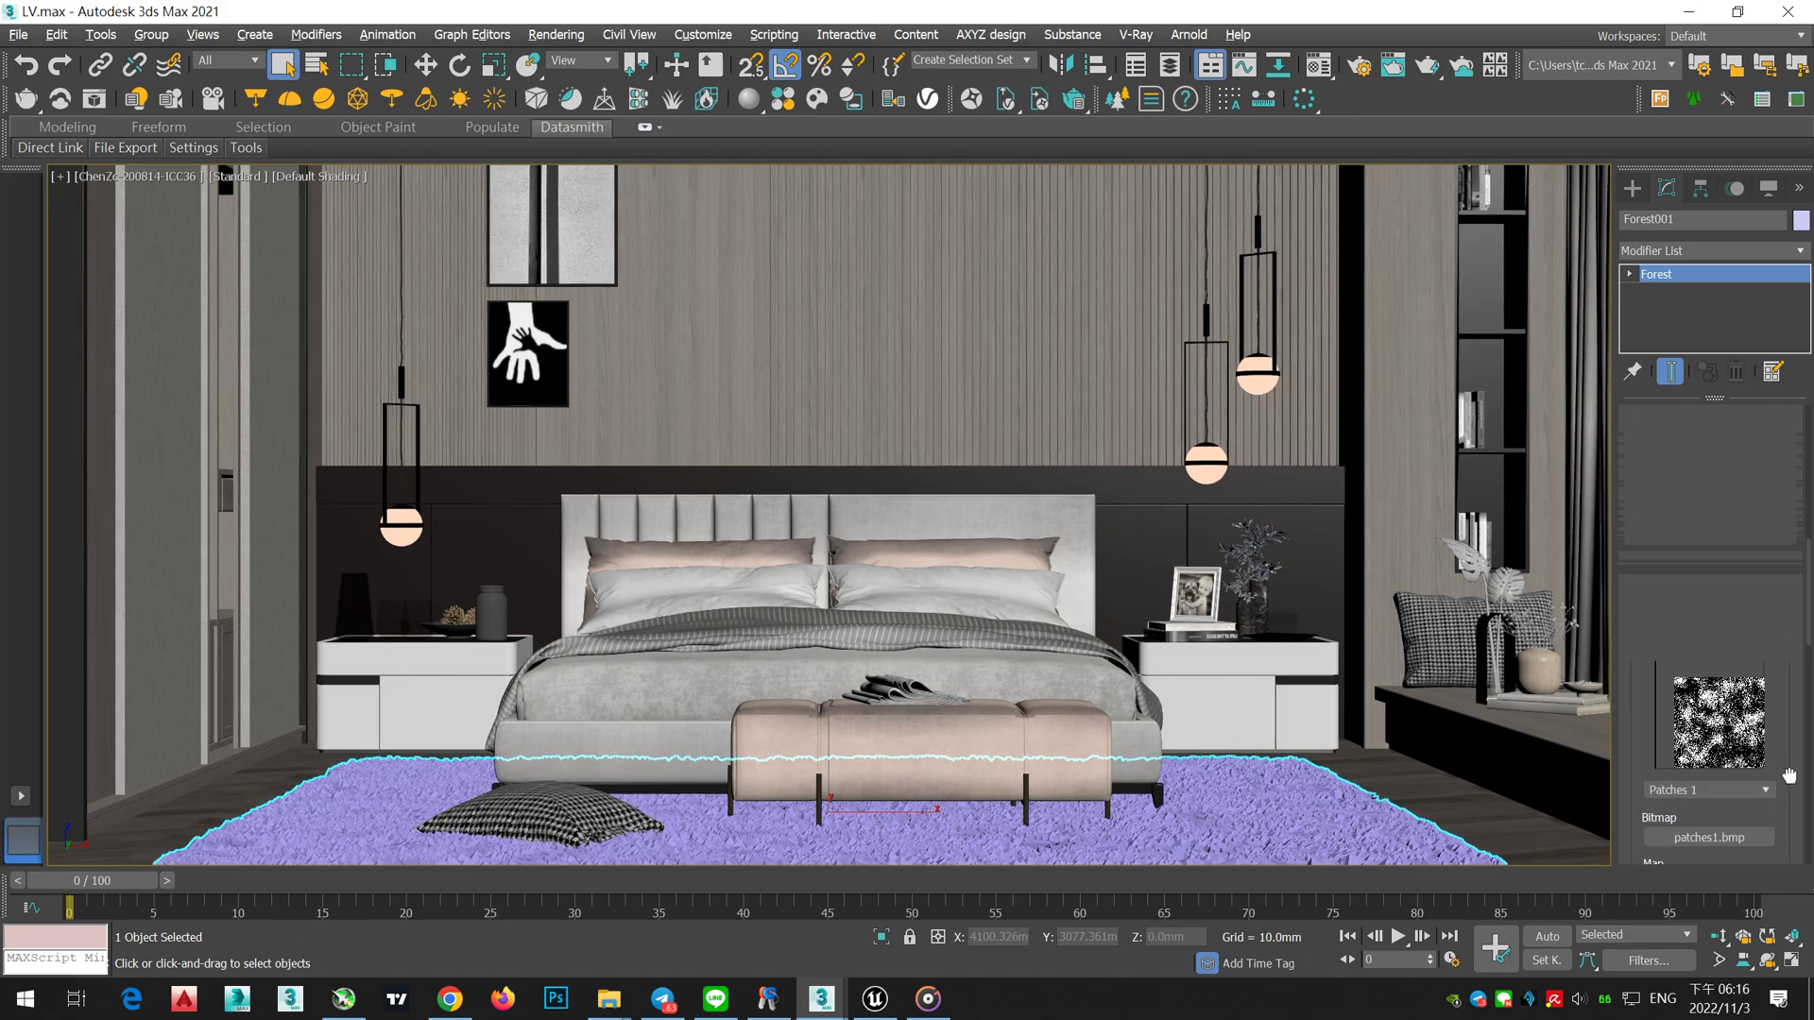
drag(1763, 477, 1763, 463)
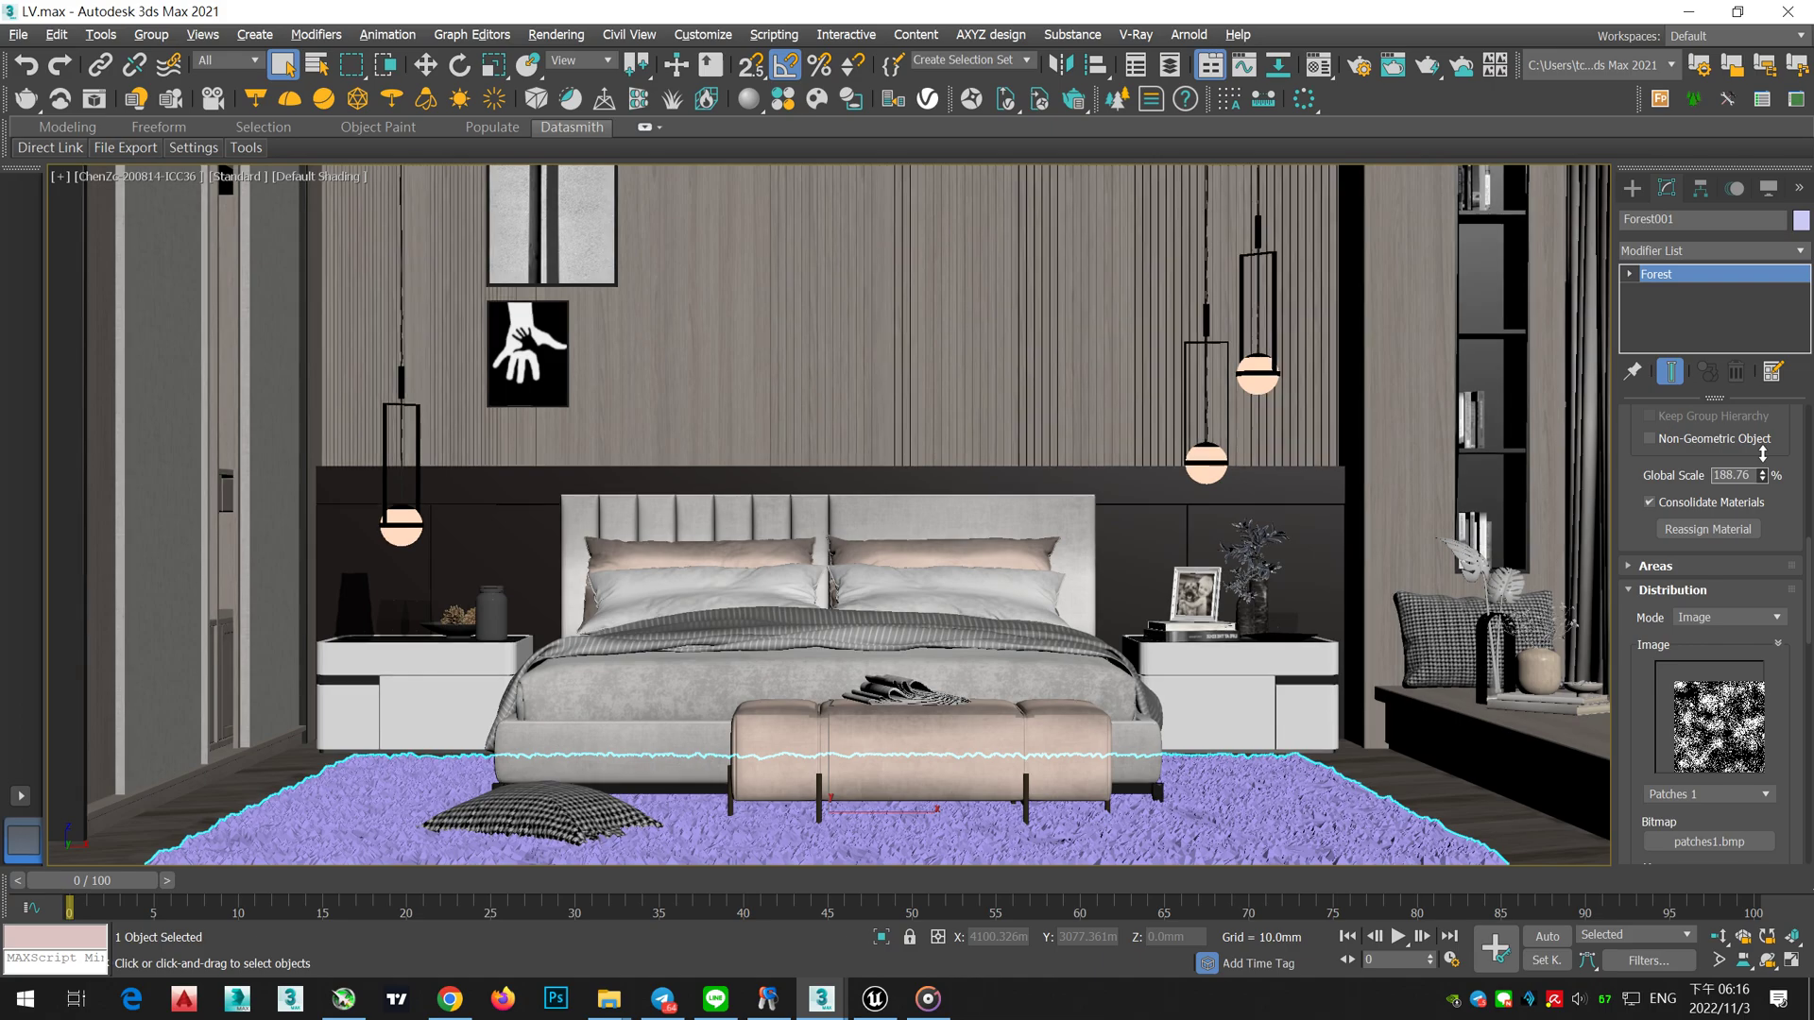
click(52, 149)
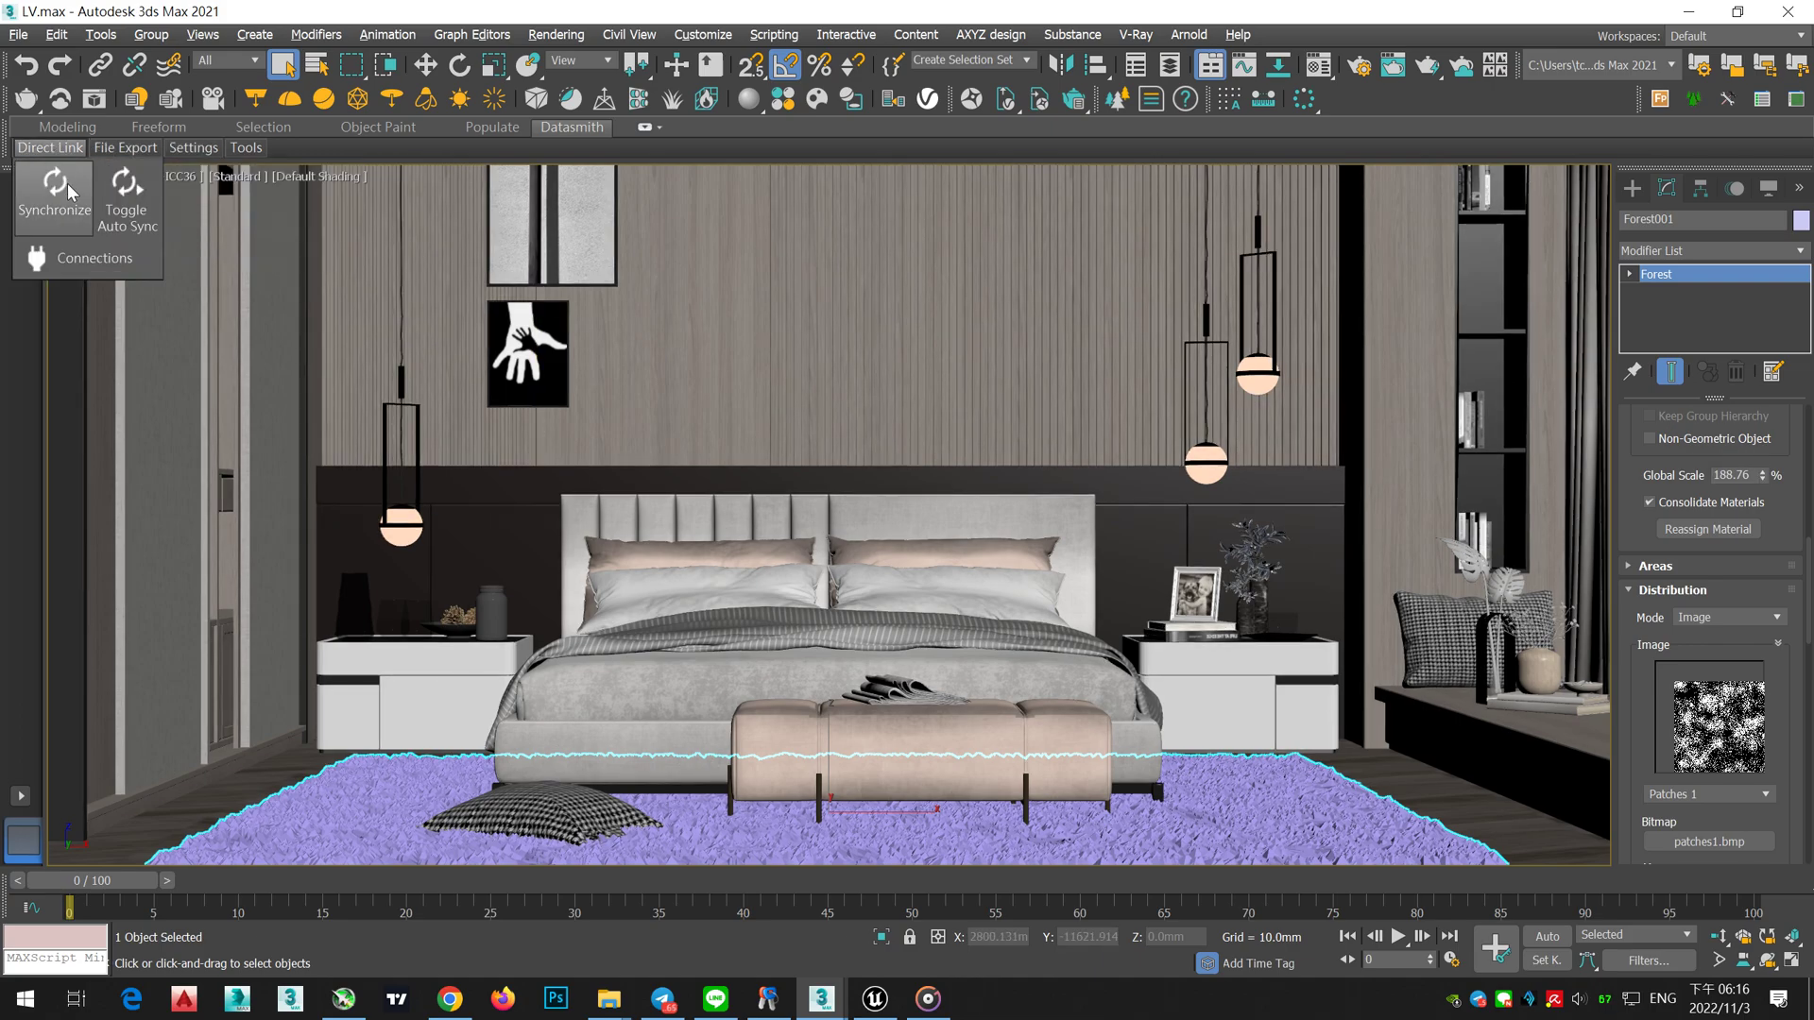
click(66, 182)
click(875, 999)
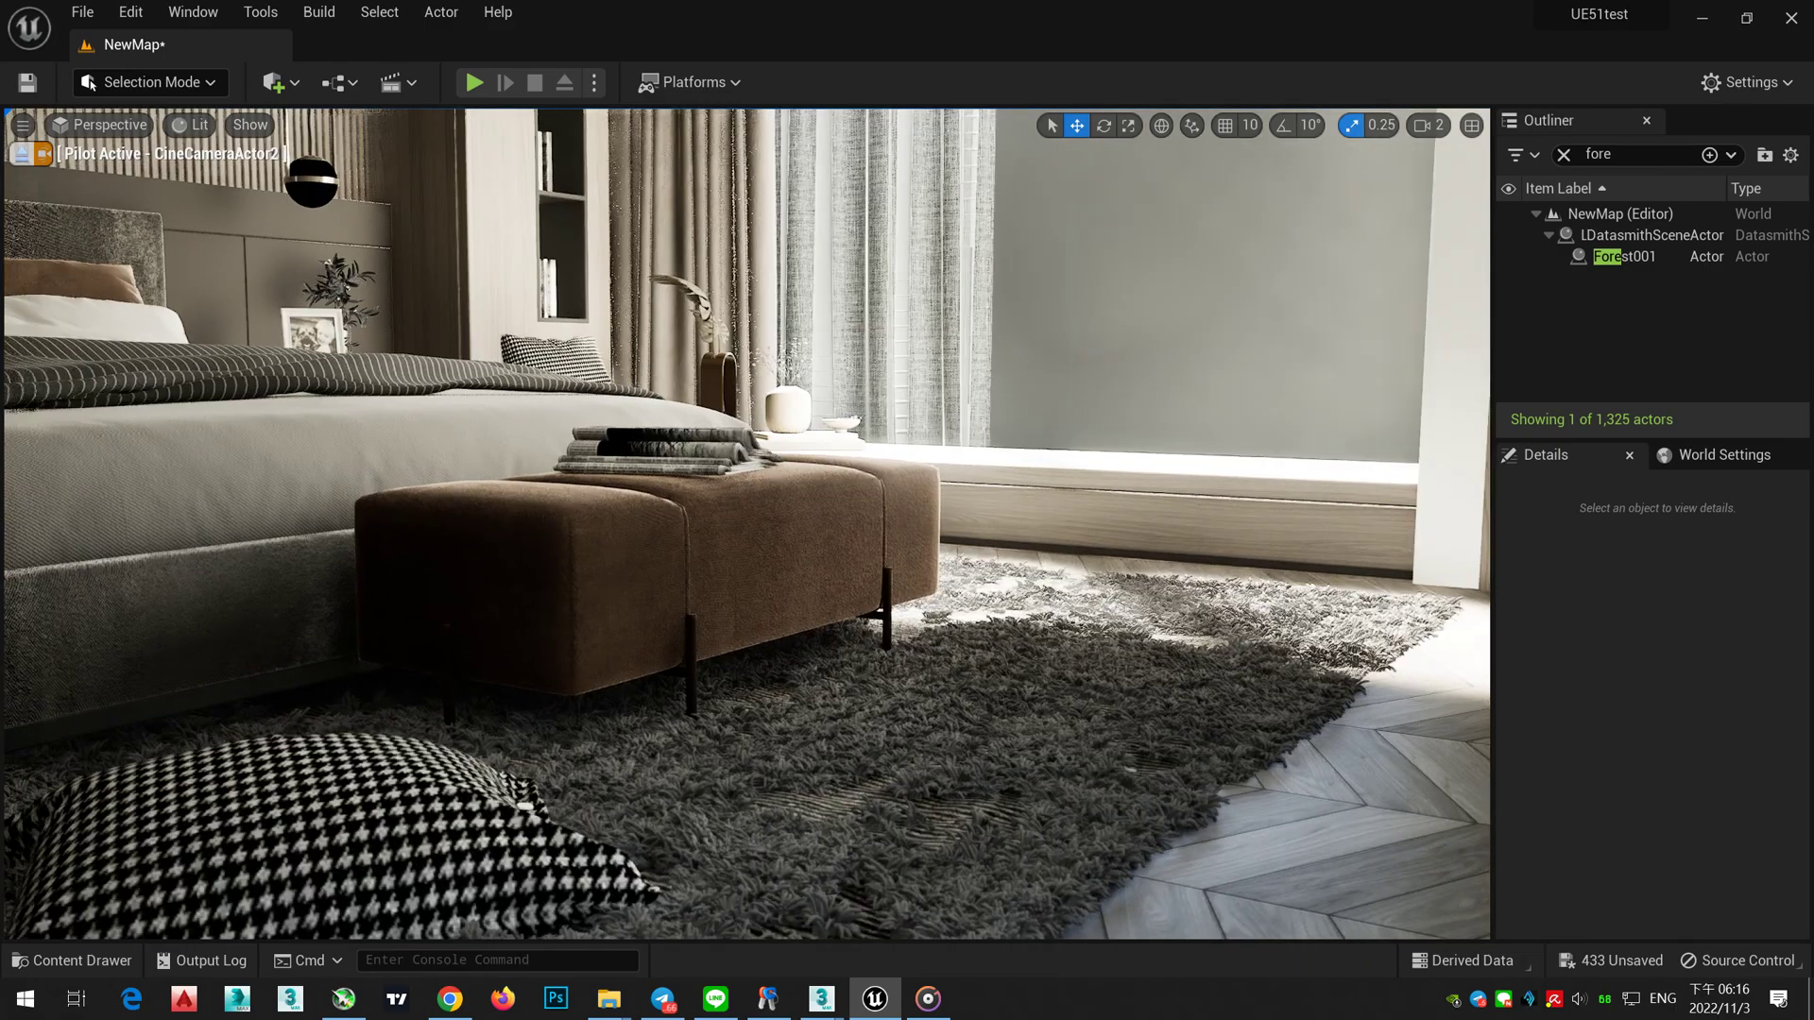
Step: Select the Forest001 actor and check the Datasmith Direct Link connection status while the synchronization runs
click(1640, 260)
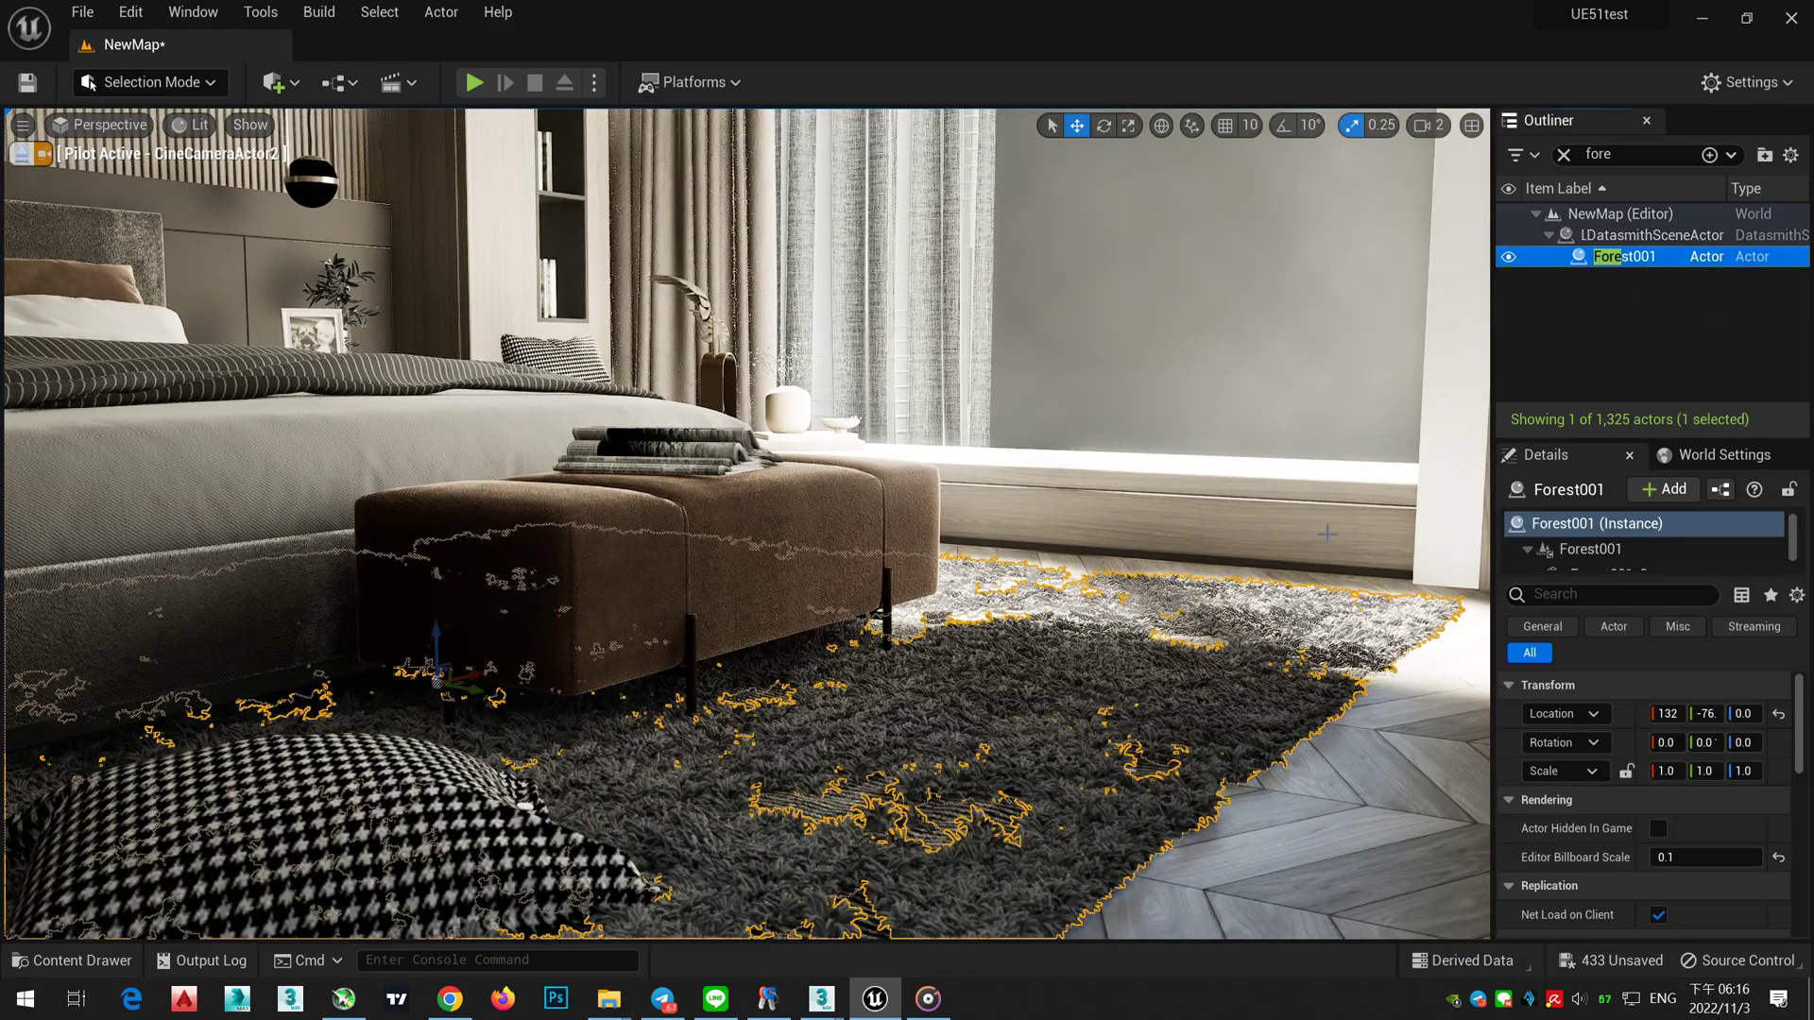
mouse_move(822, 998)
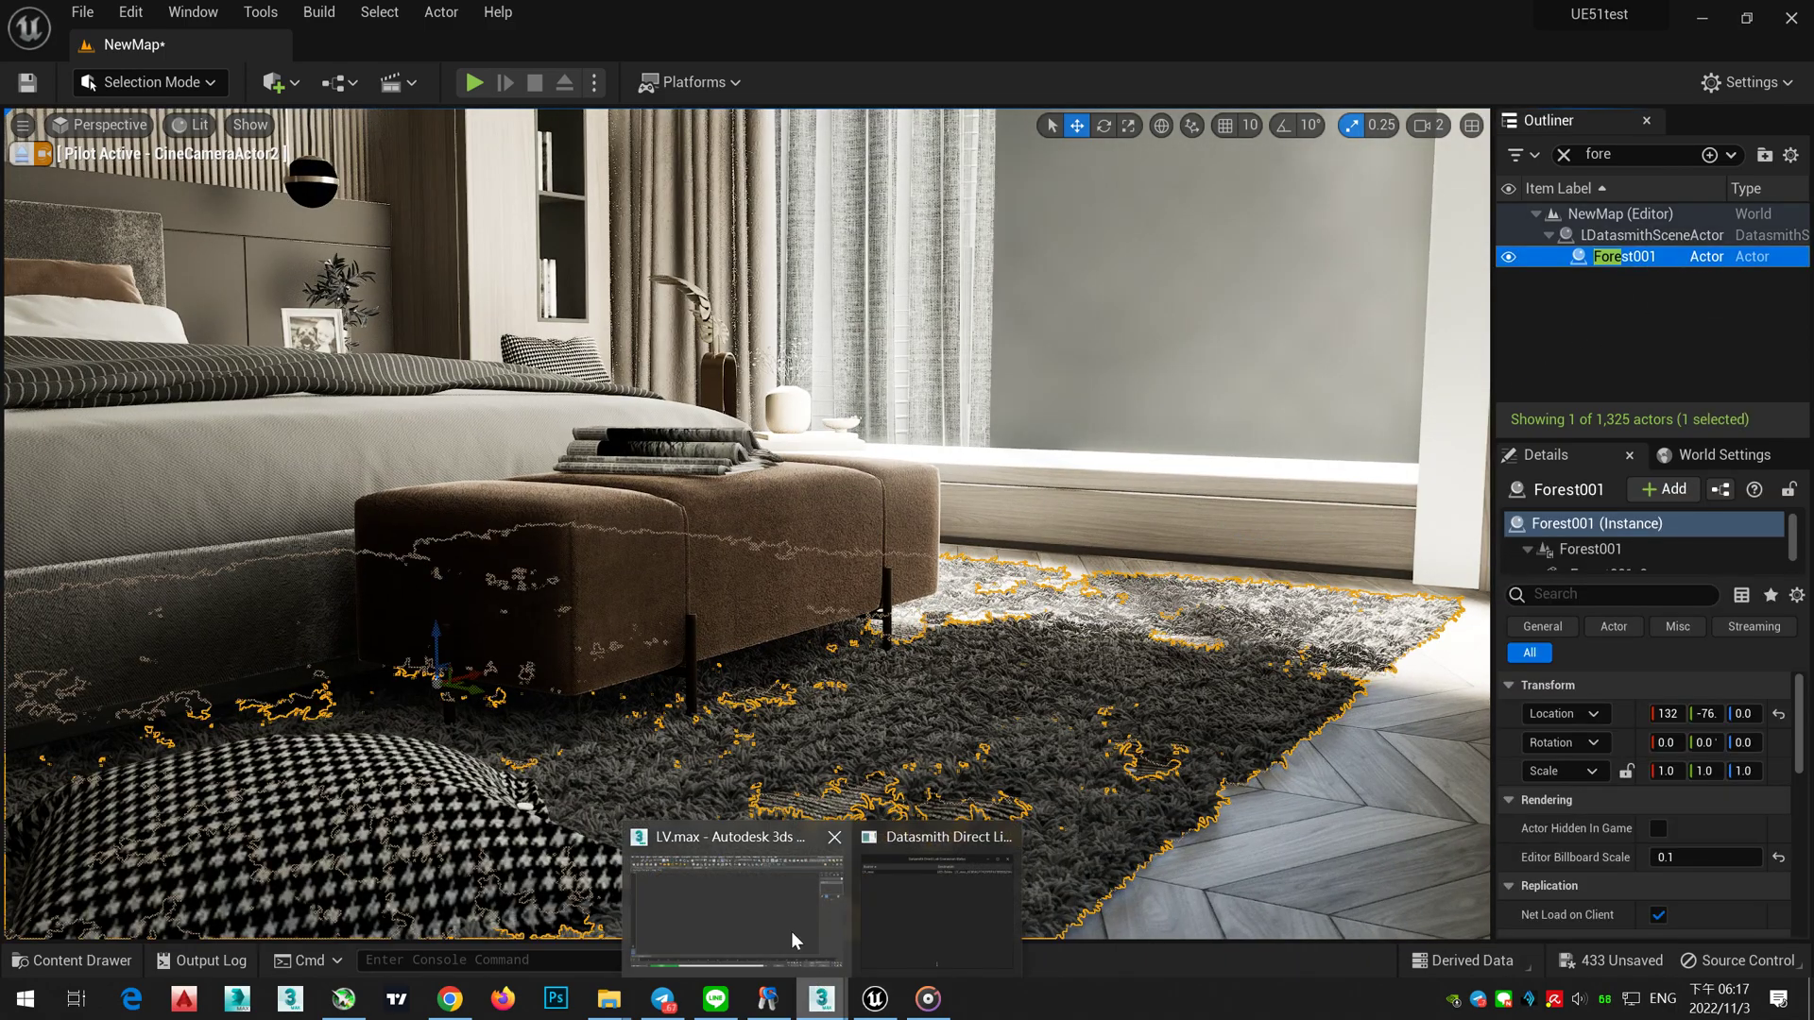
click(784, 910)
right_drag(962, 782, 959, 813)
mouse_move(824, 999)
click(935, 891)
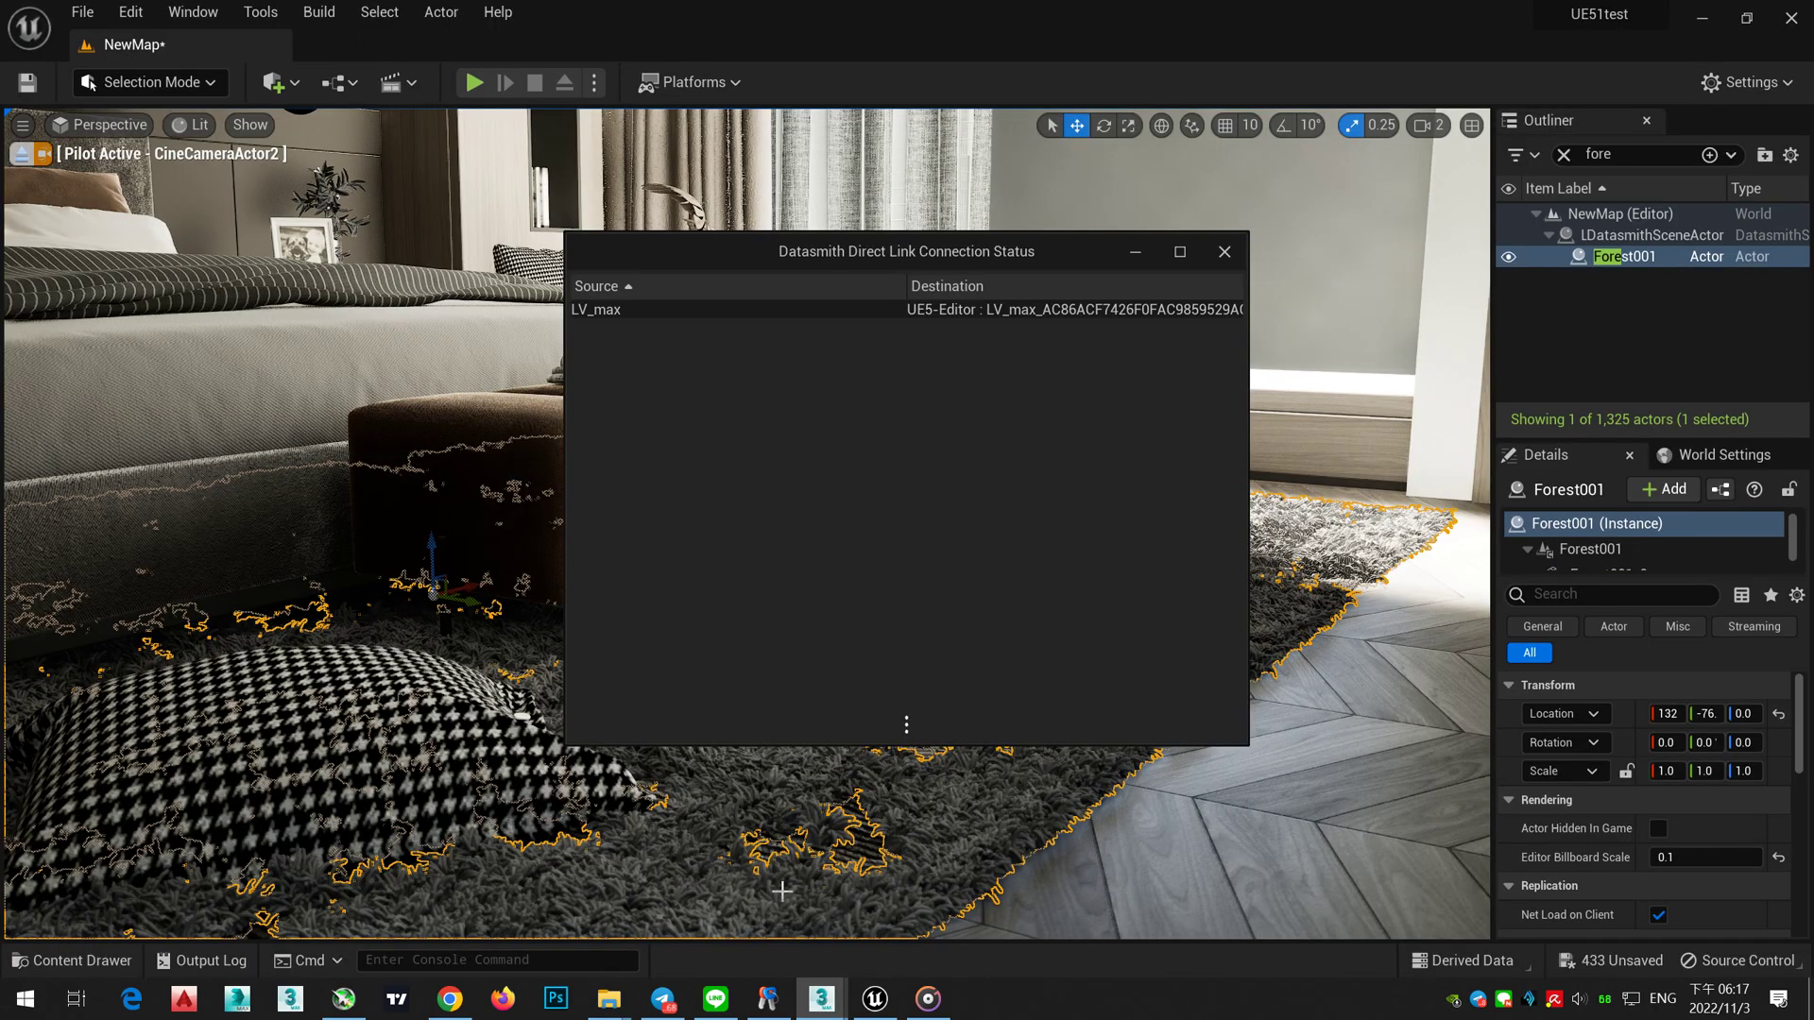
click(1136, 250)
mouse_move(815, 988)
click(840, 912)
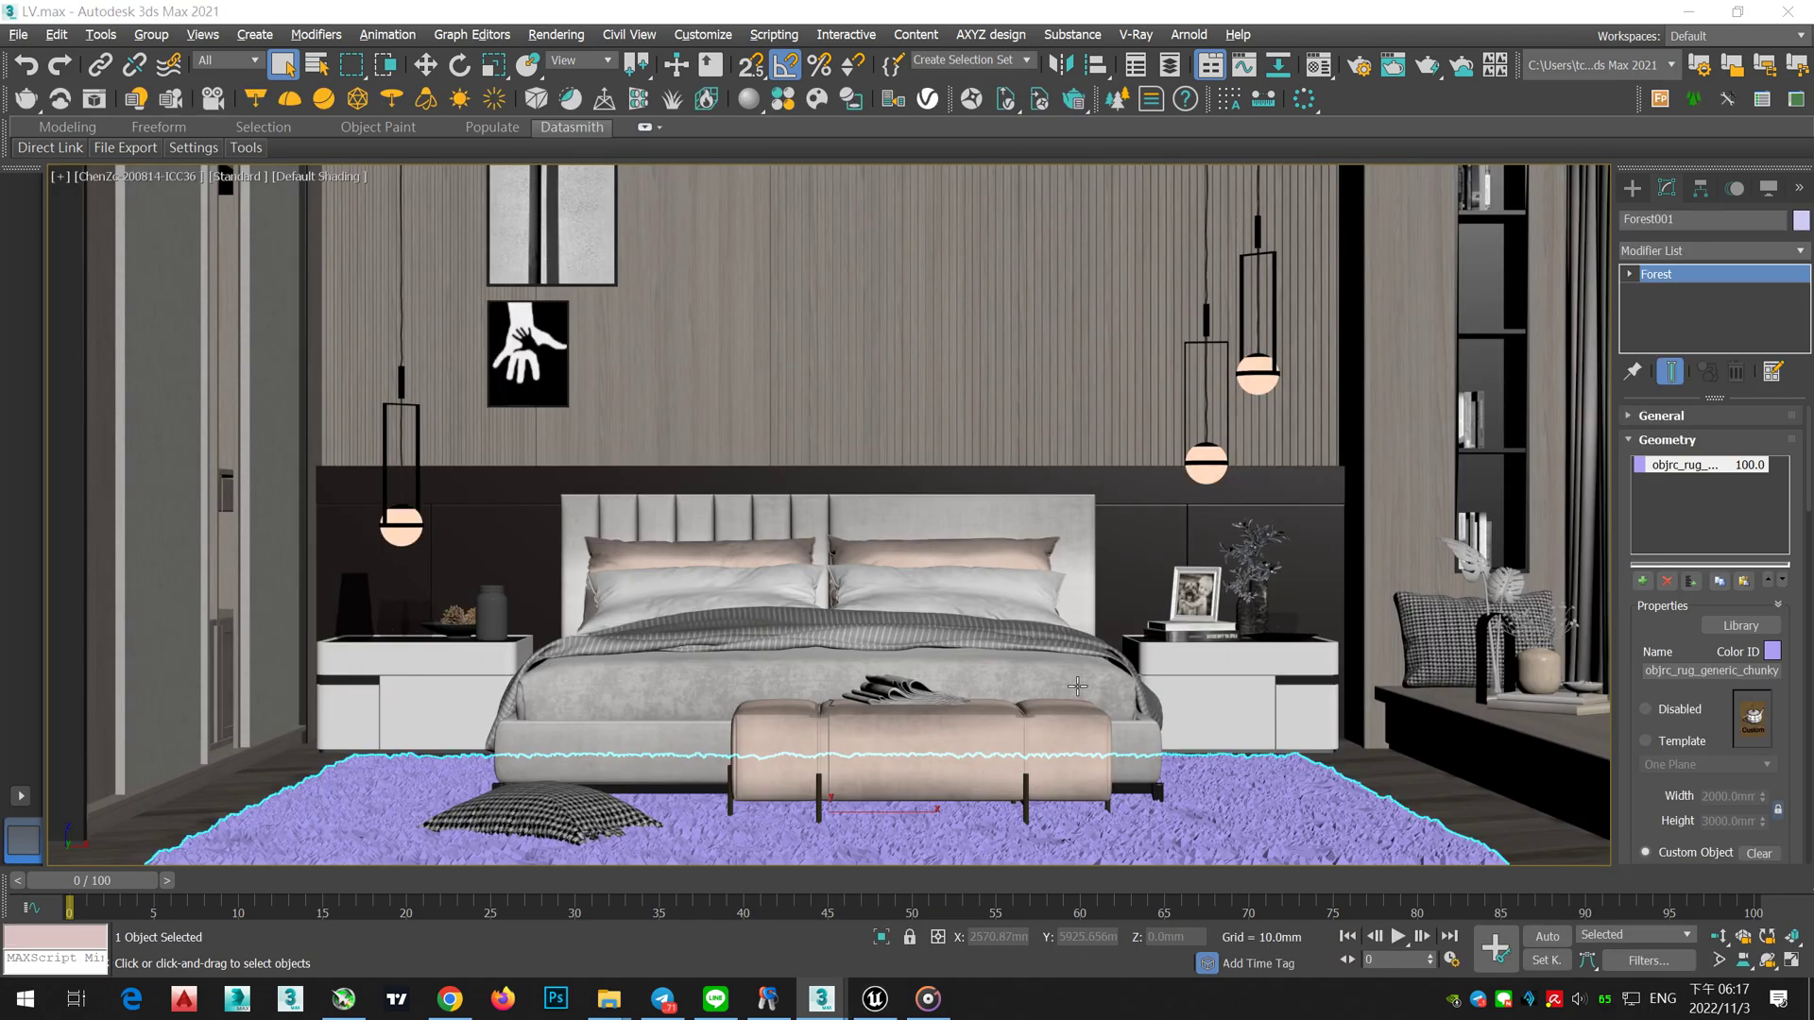
click(873, 999)
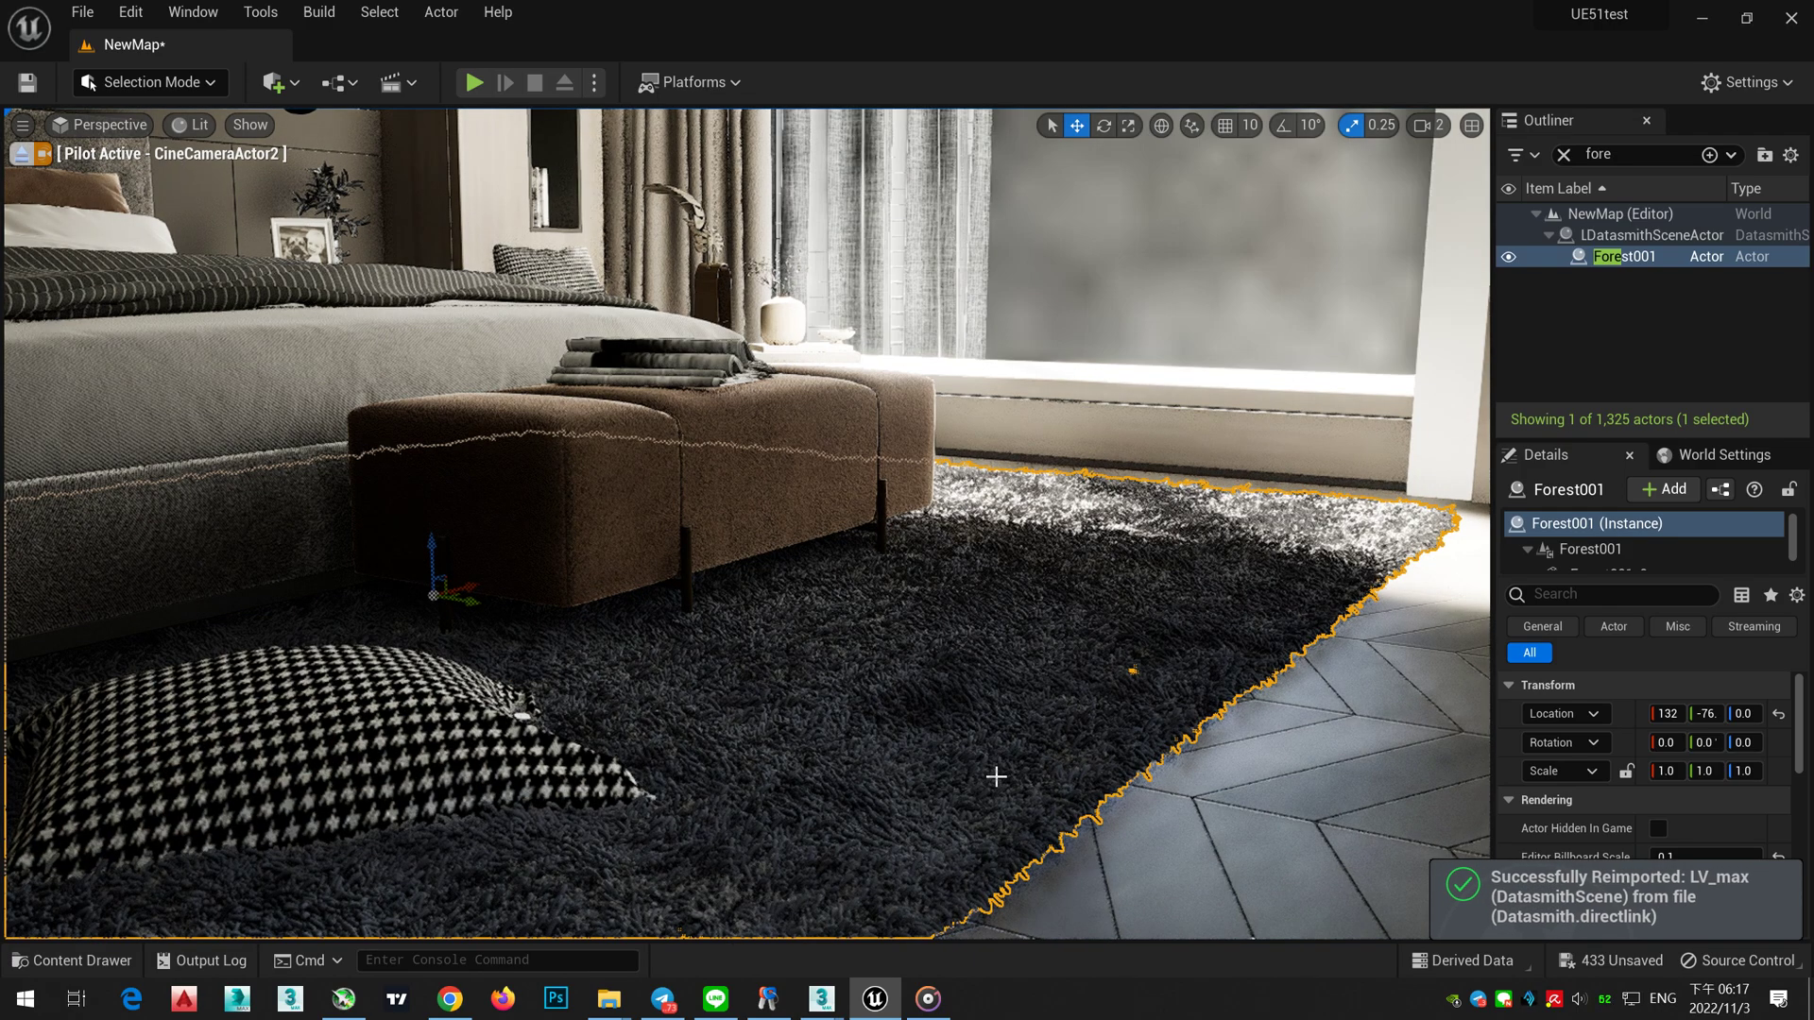
Step: Examine the updated rug in the bedroom from several distances, checking its coverage, edges and pile around the bench
right_drag(746, 525, 784, 543)
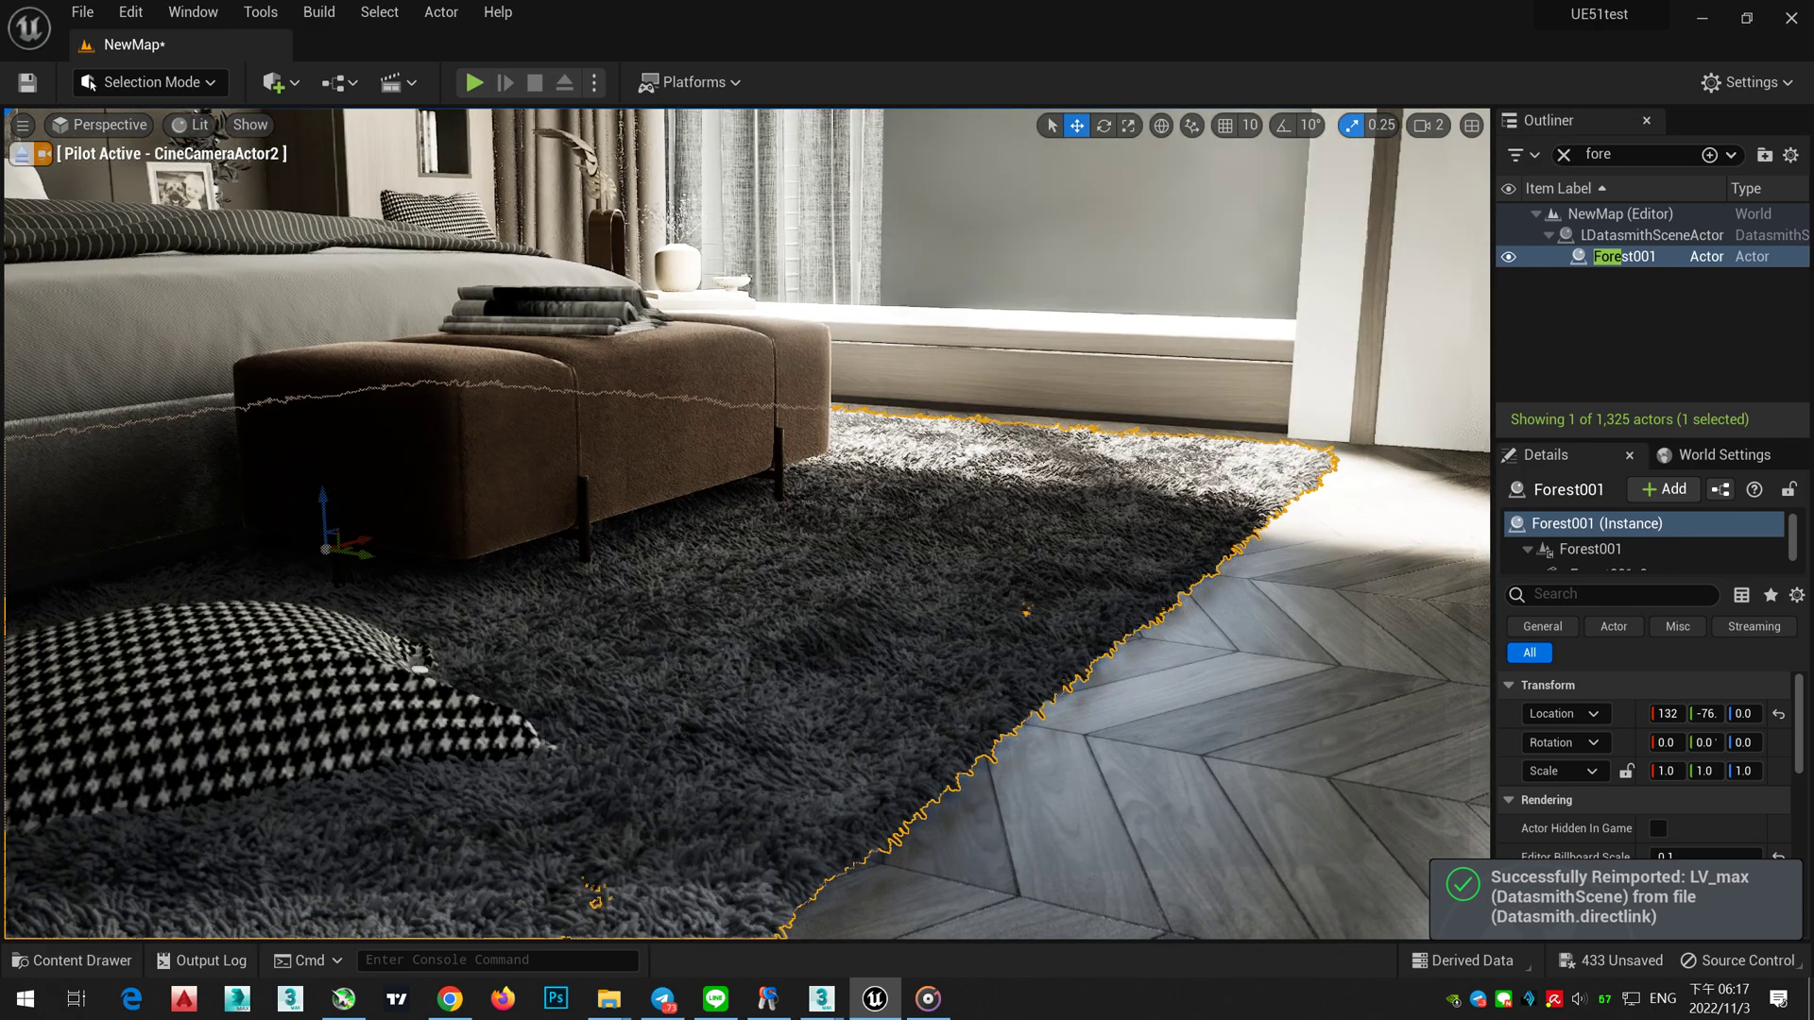
click(1647, 236)
double_click(1645, 258)
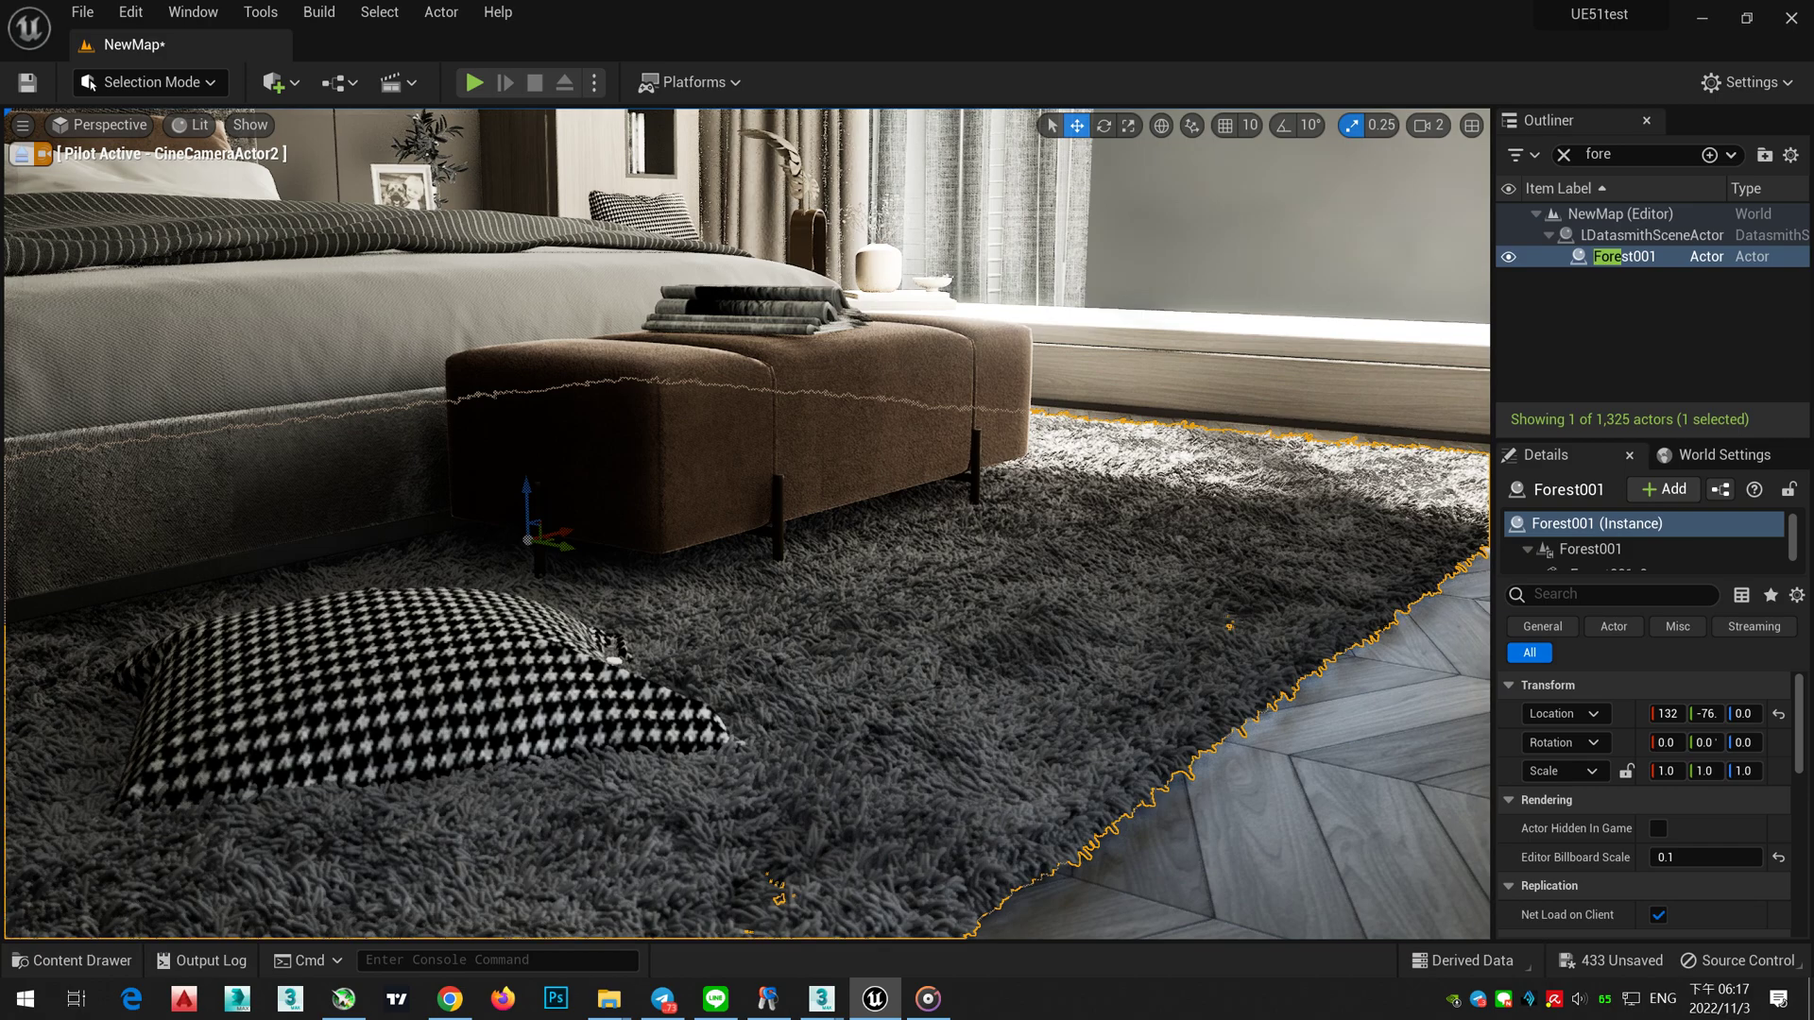
key(Escape)
scroll(1167, 439, down, 5)
scroll(1149, 457, up, 3)
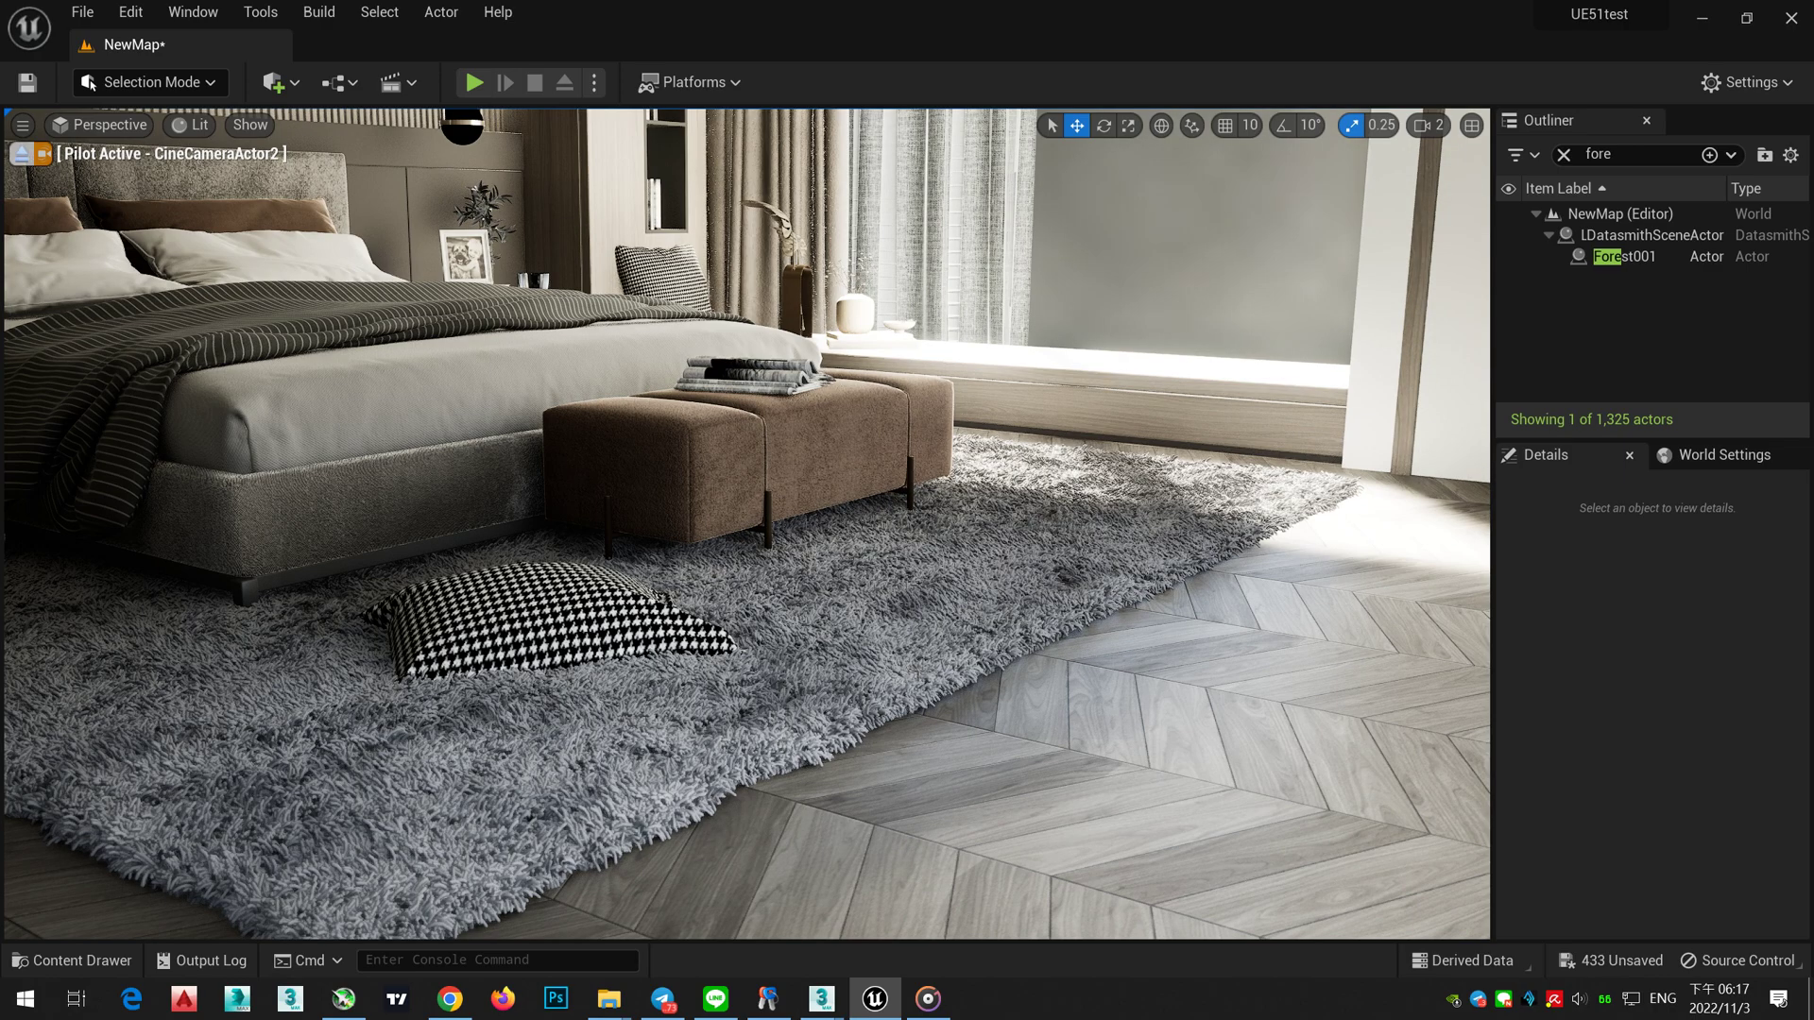
key(w)
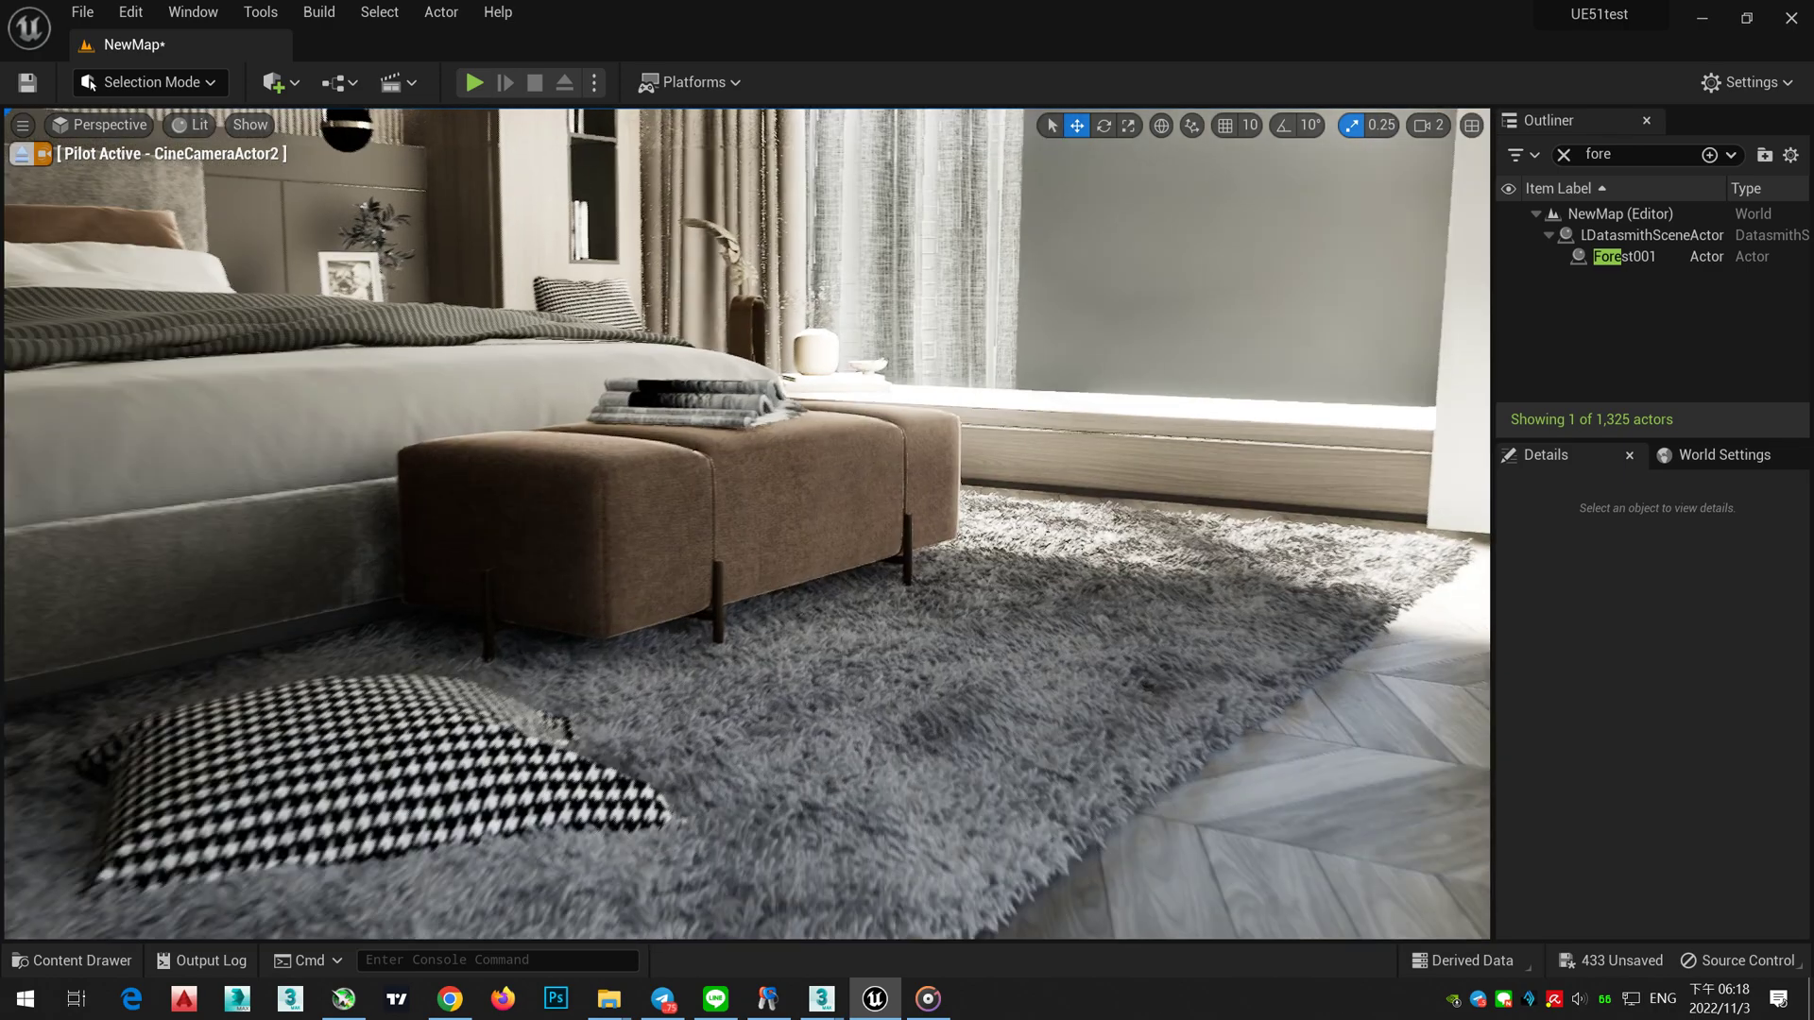
key(s)
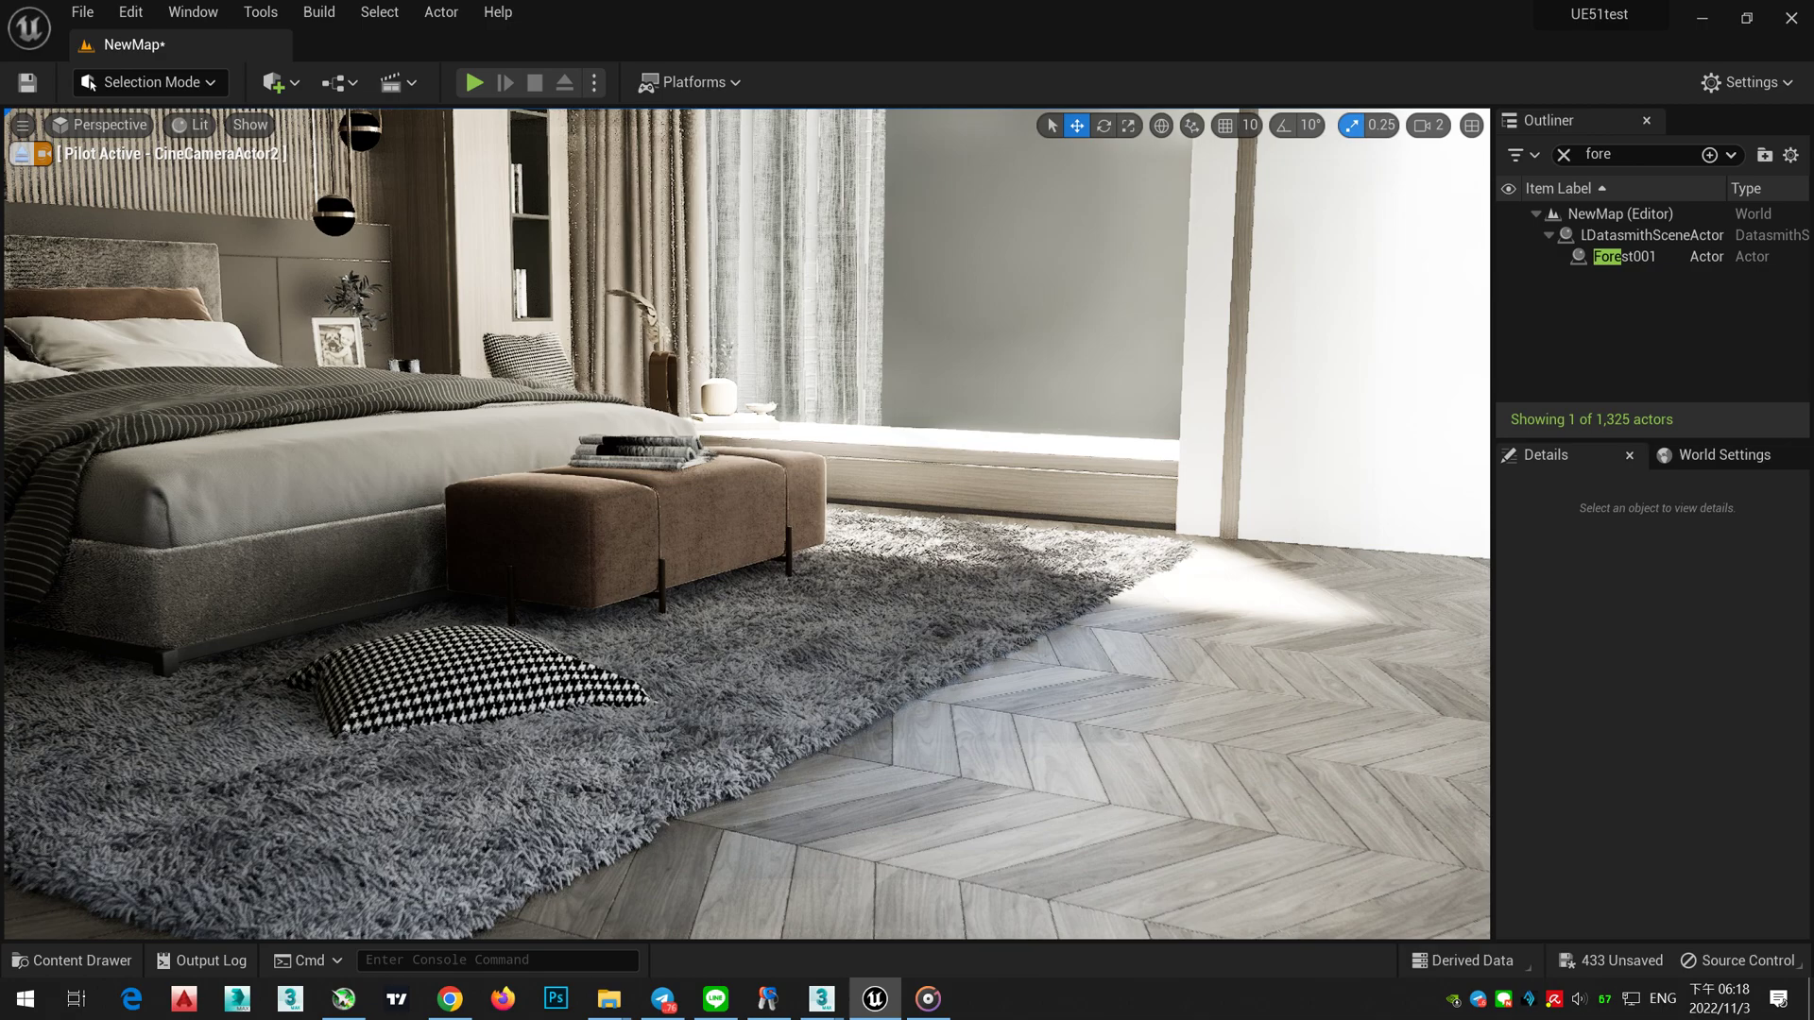
key(a)
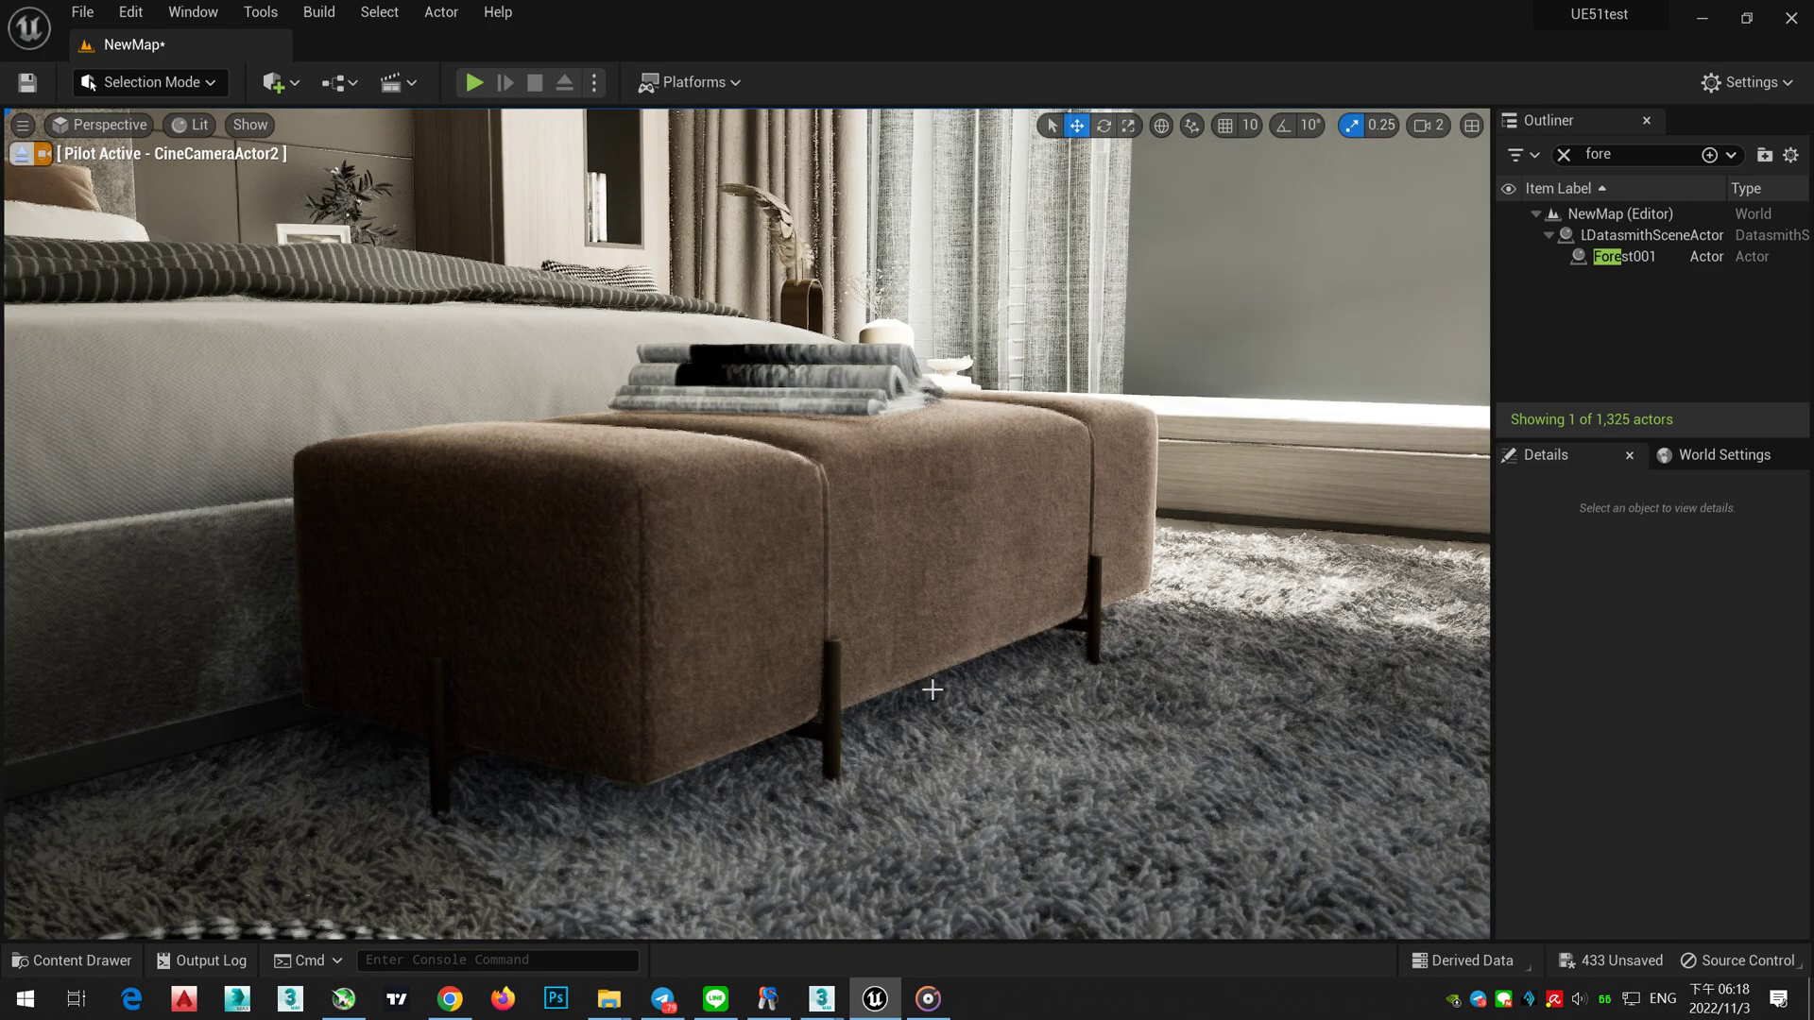
Step: Examine the rug's edge and pile beside the cushion, briefly selecting the Forest001 actor to outline its extent
key(s)
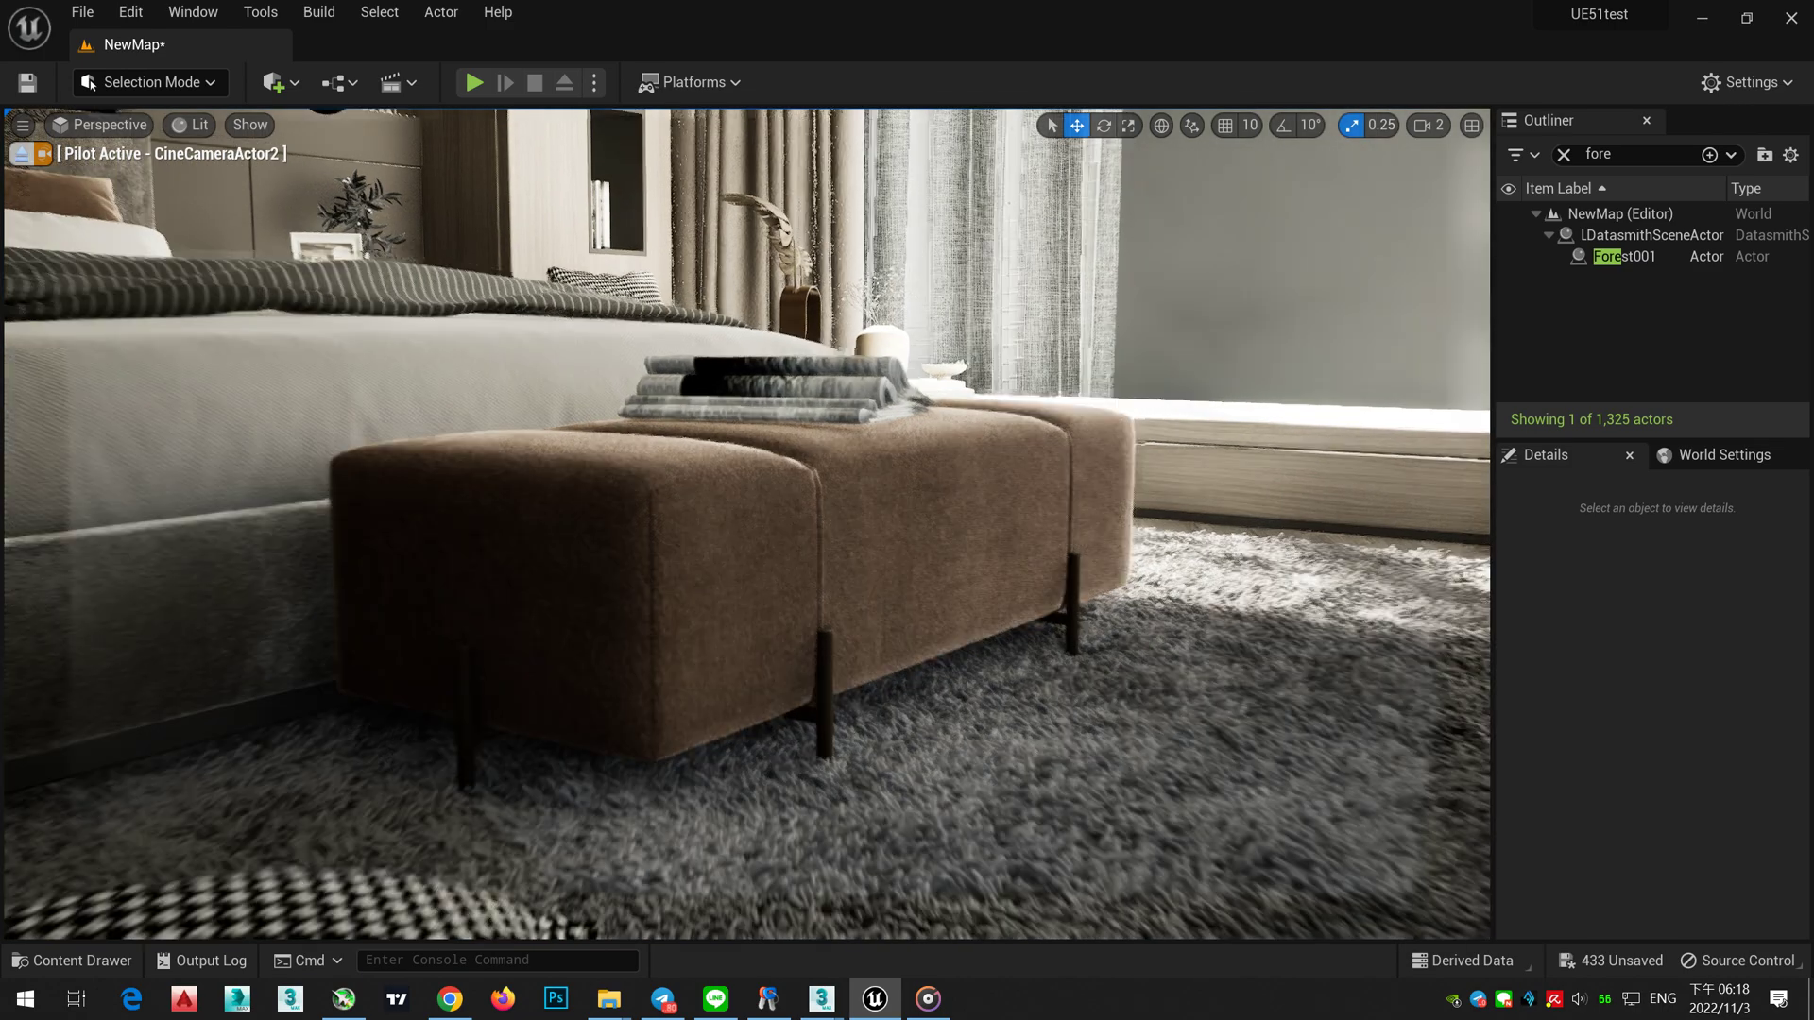
key(s)
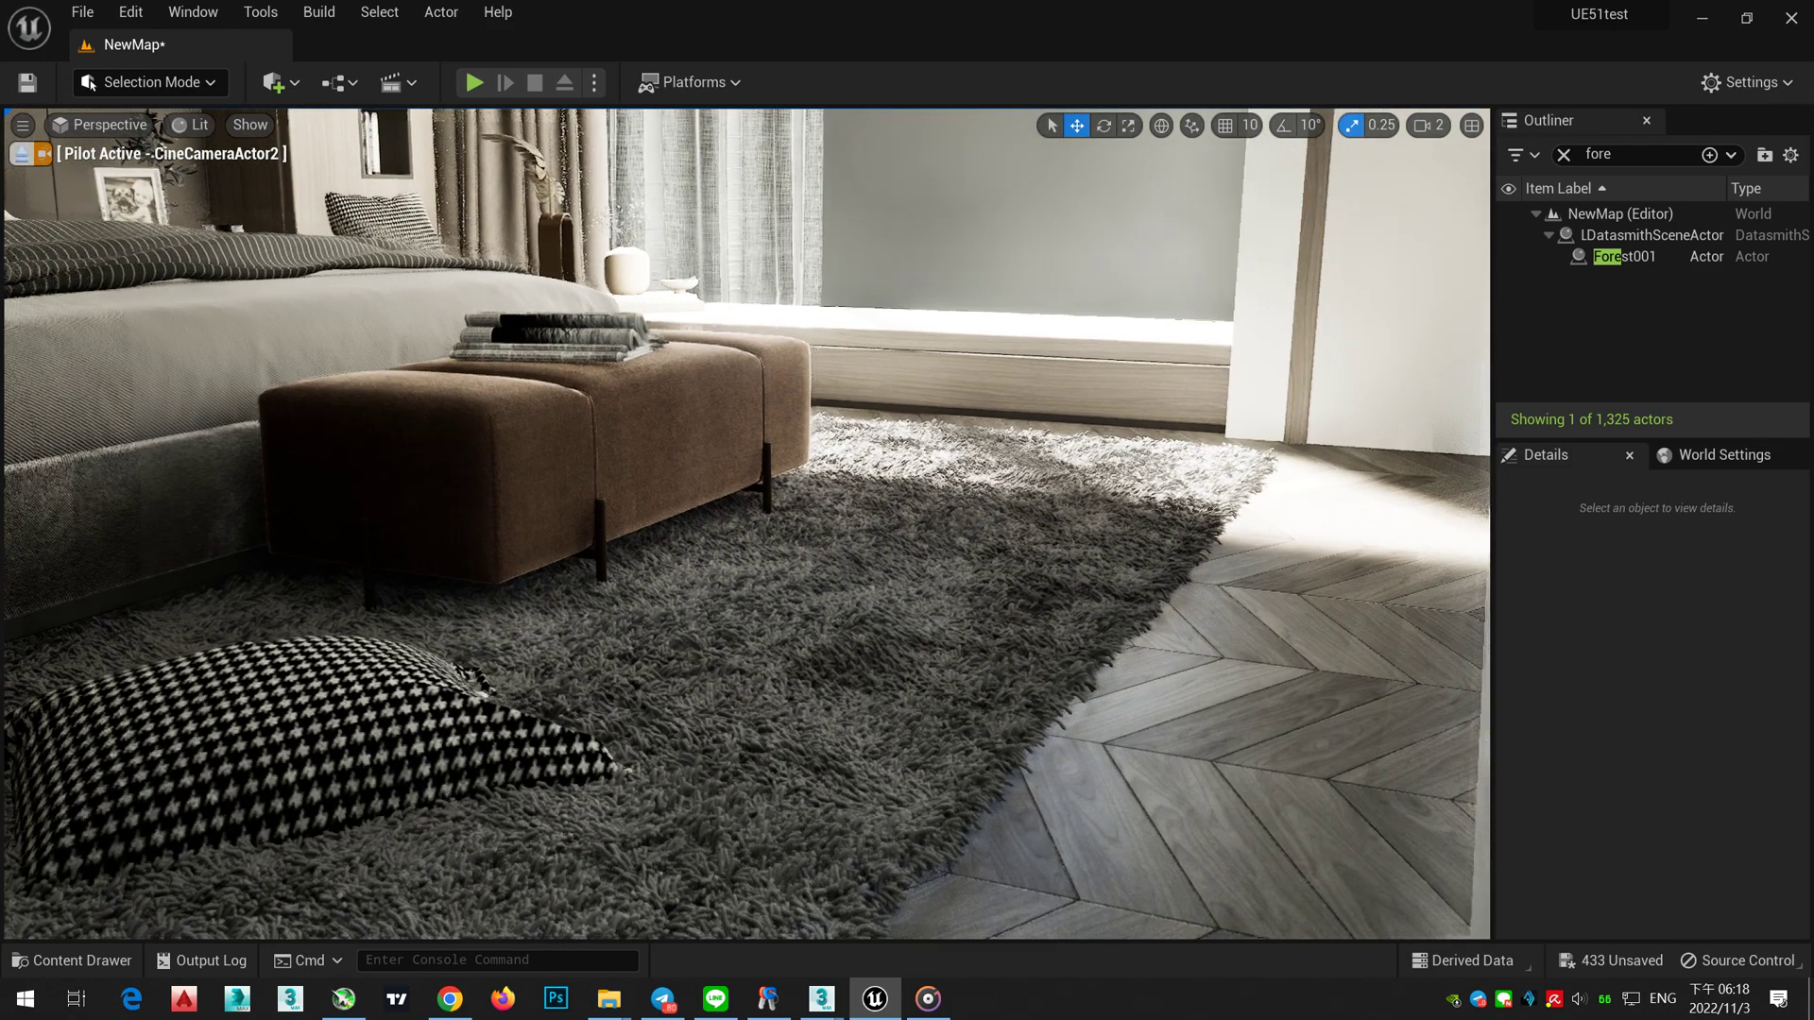
click(1654, 257)
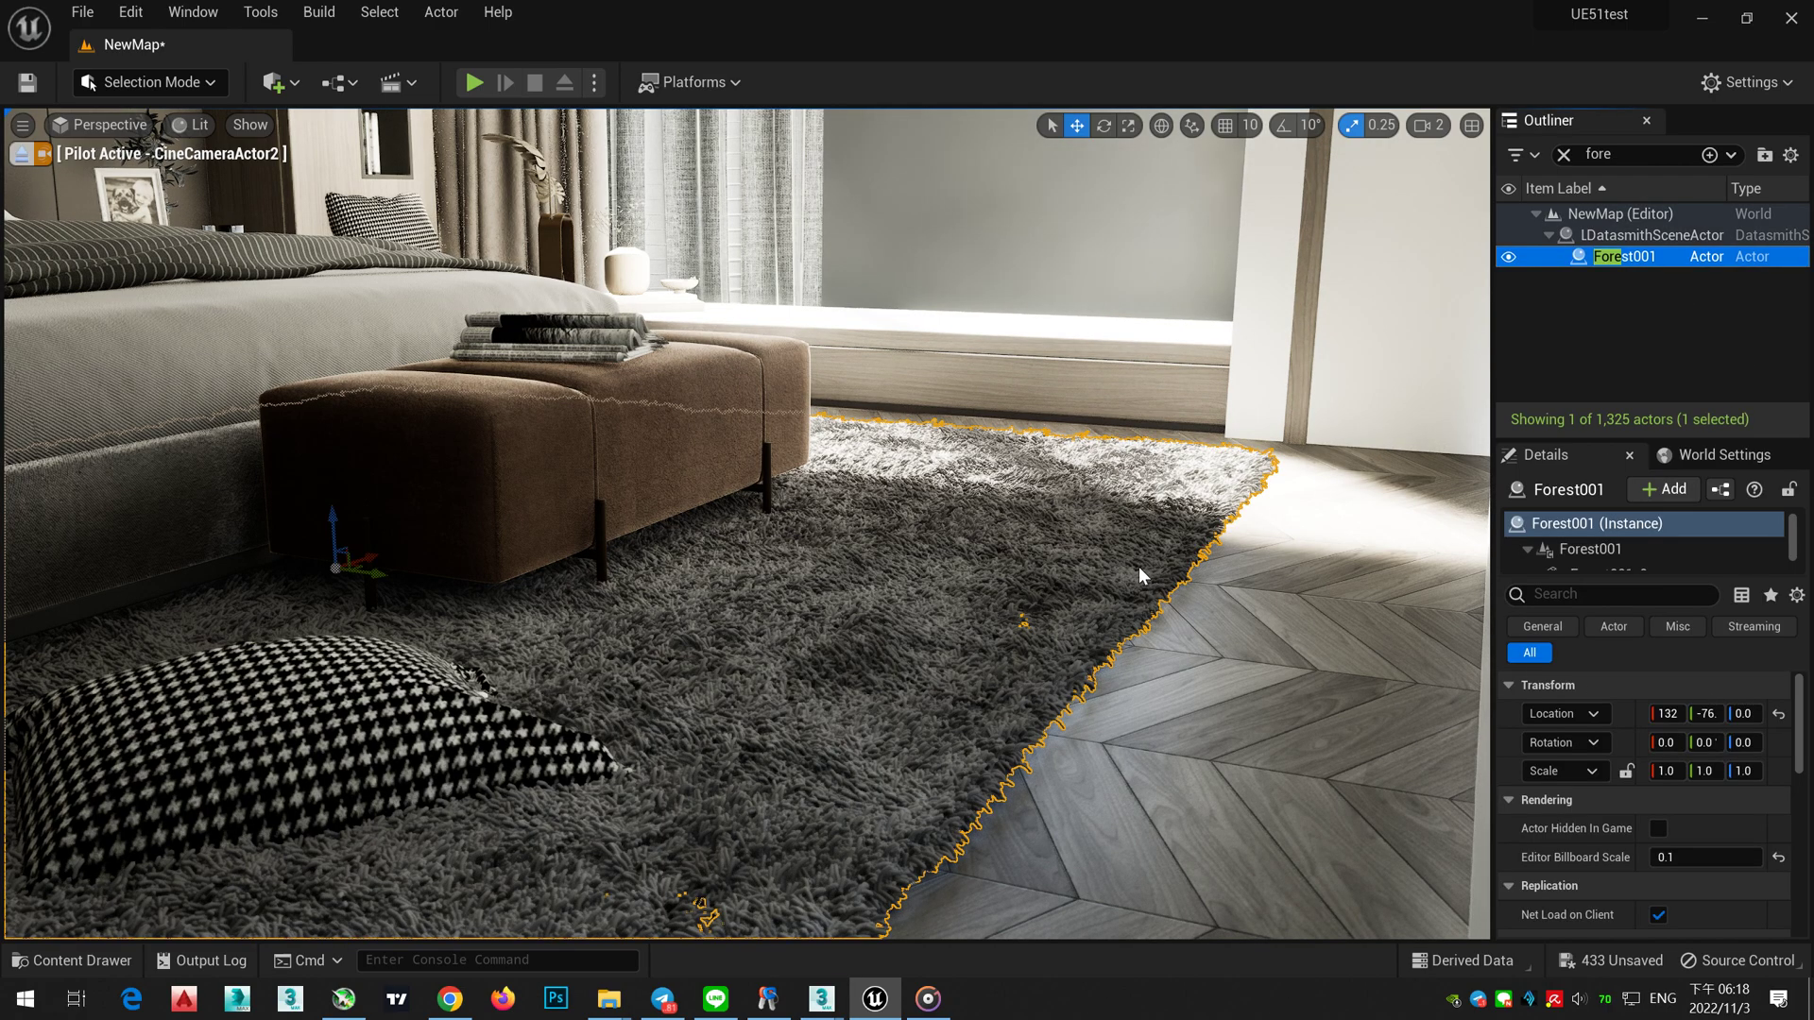
right_drag(1109, 573, 1108, 572)
key(Escape)
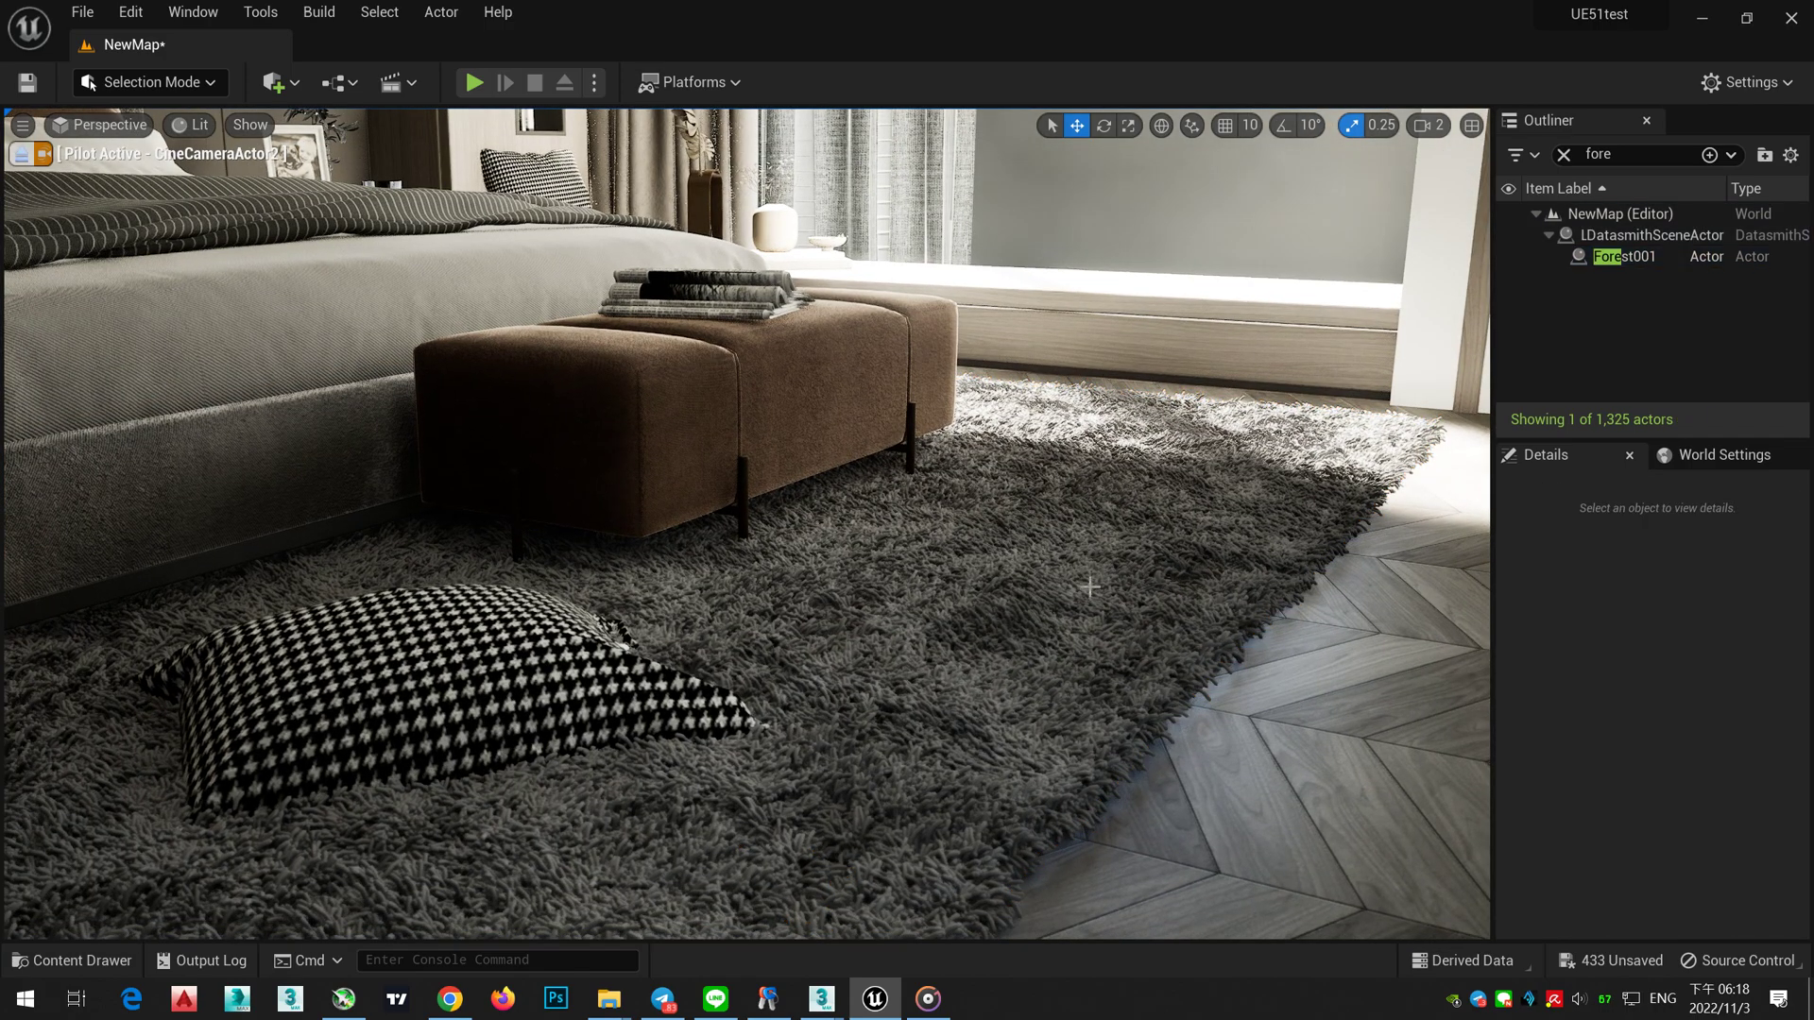
Step: Return to 3ds Max and set the rug's distribution map density to 1516.32 mm
mouse_move(821, 999)
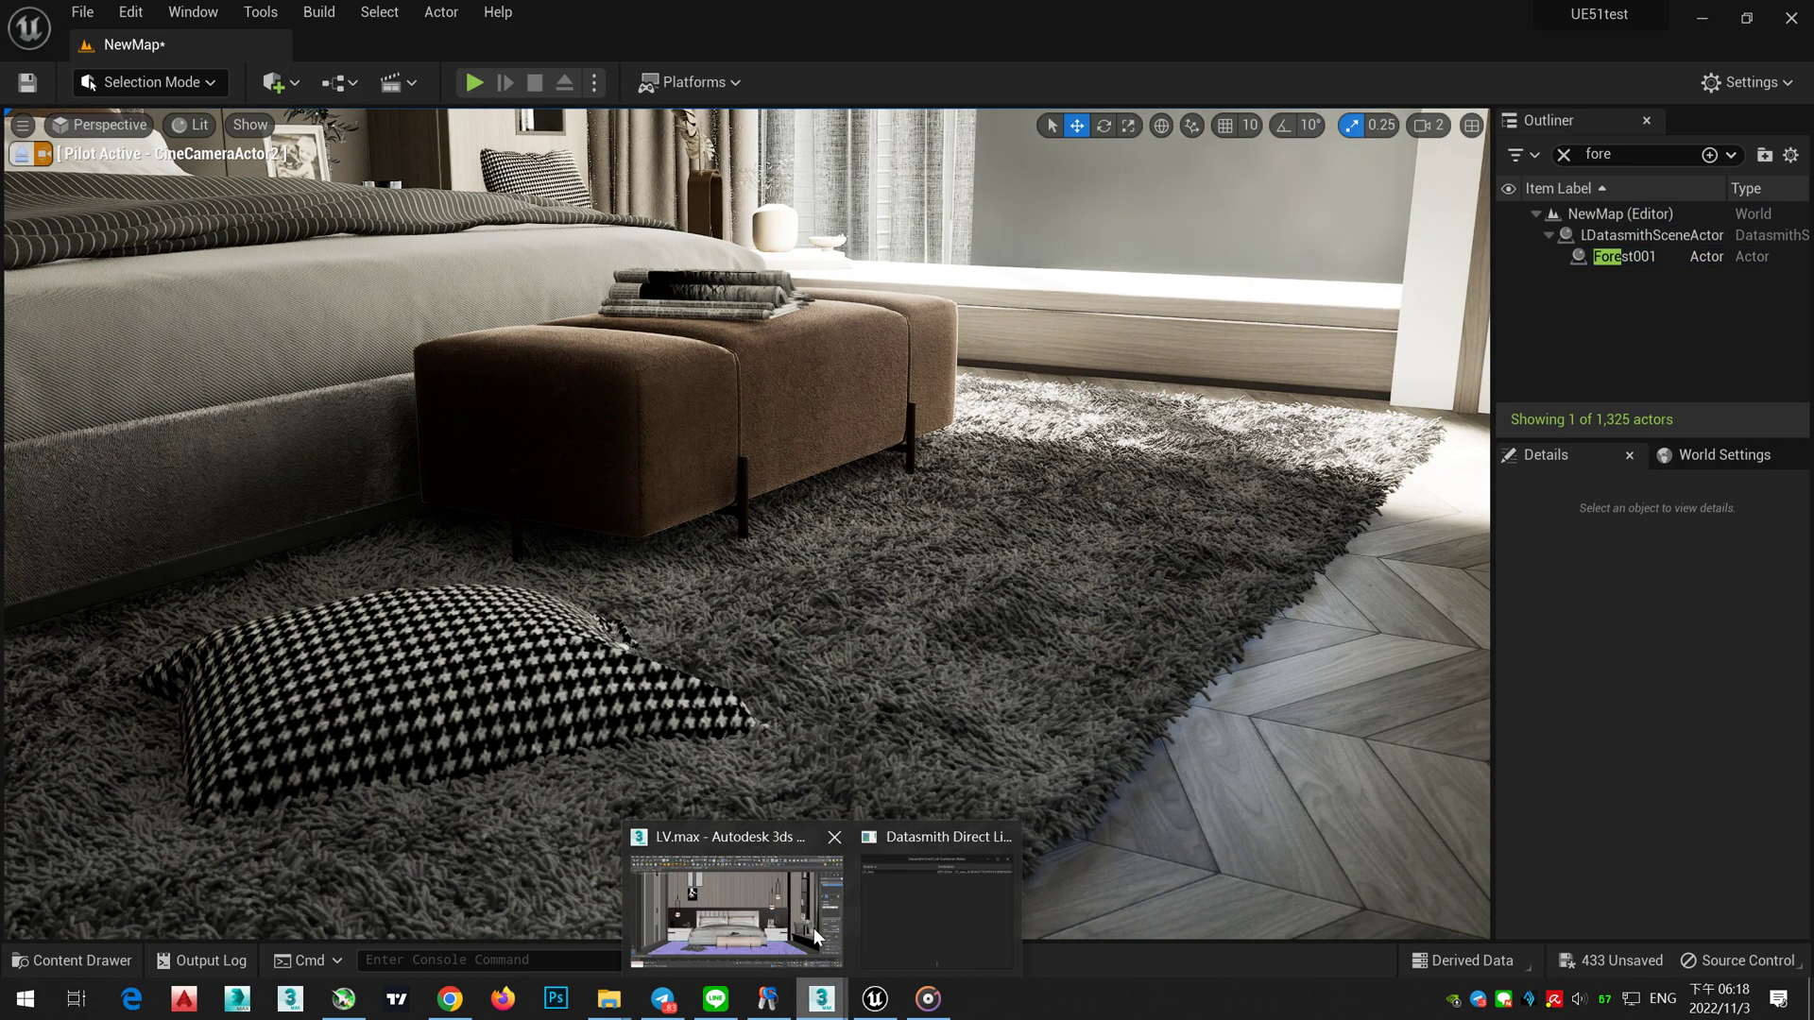
click(796, 898)
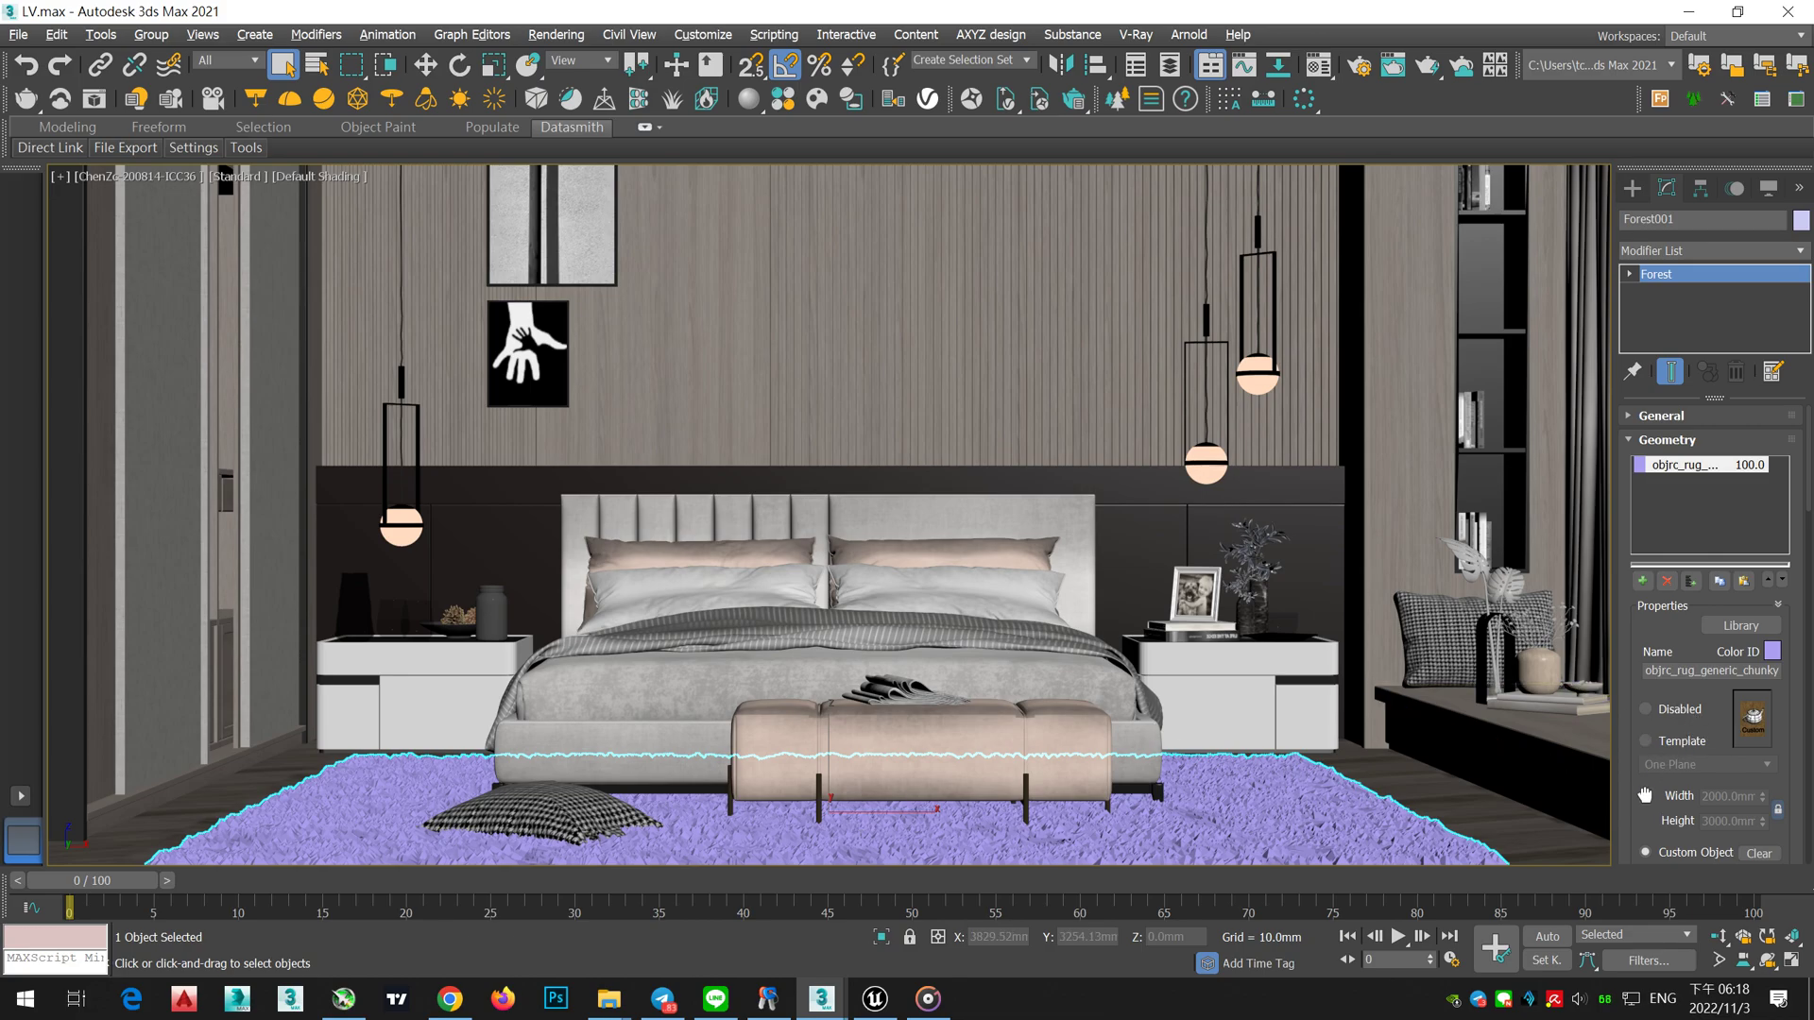
scroll(1645, 796, down, 8)
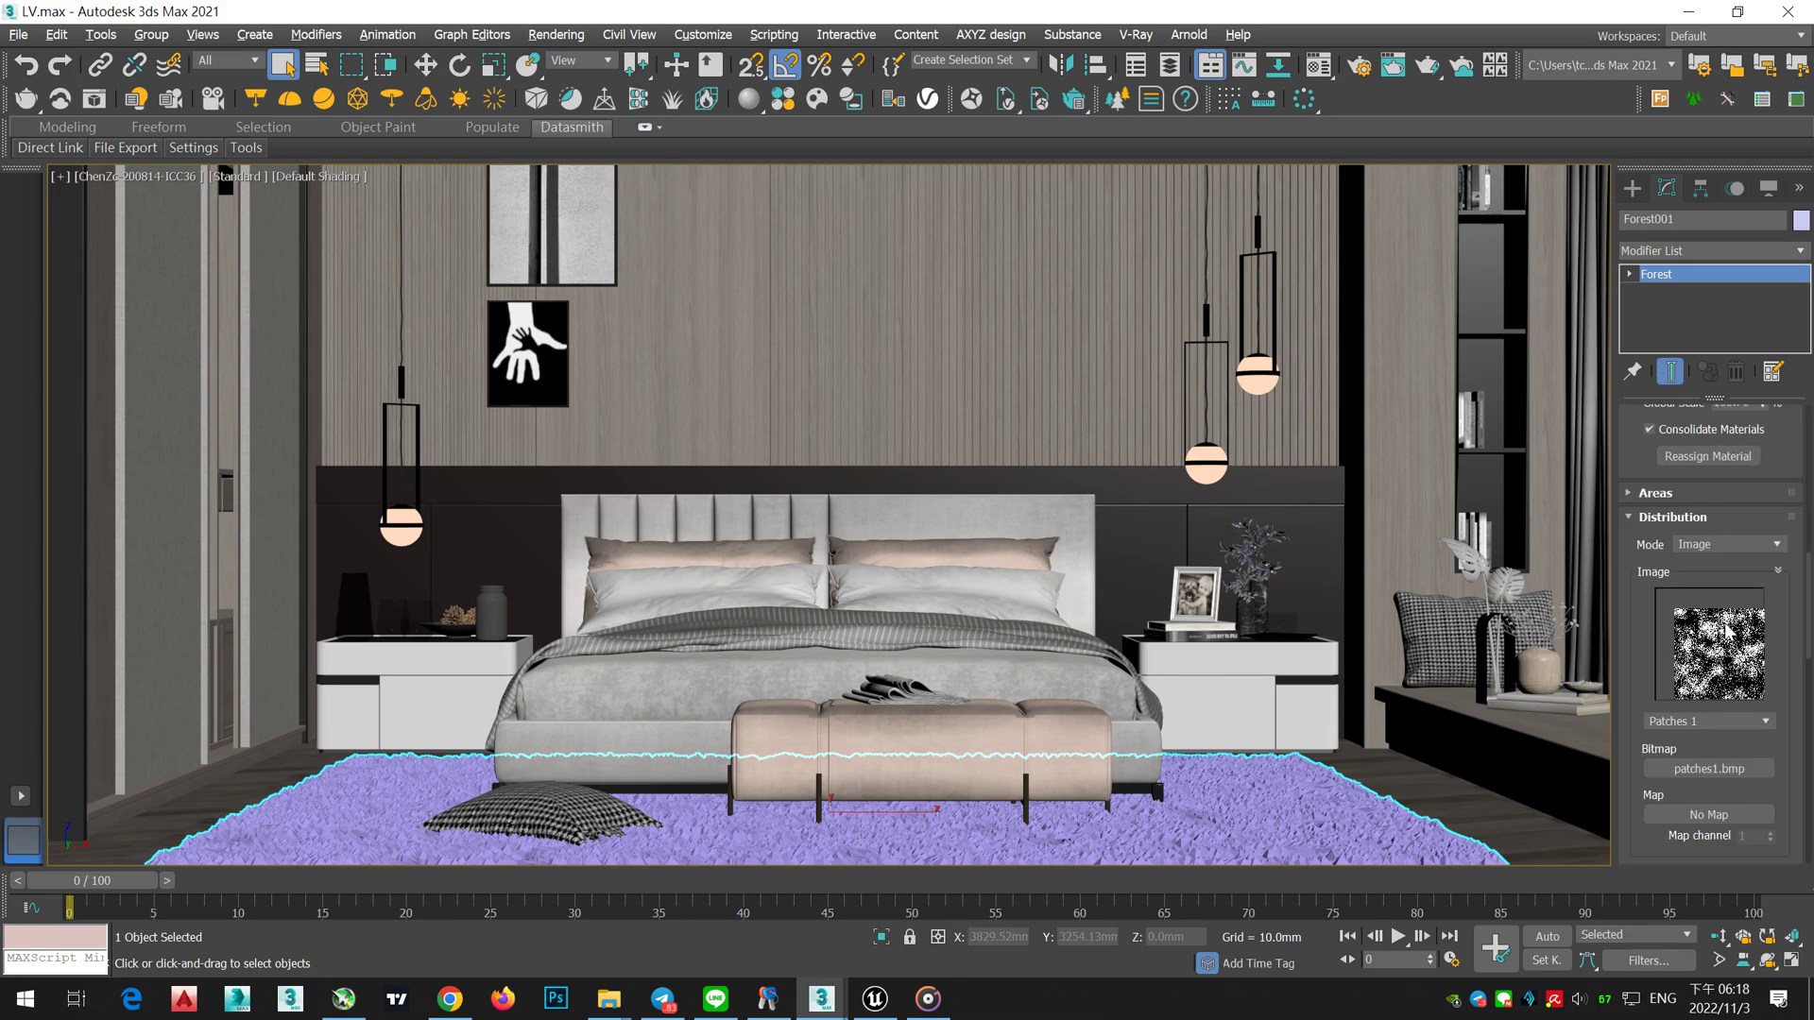
scroll(1781, 735, down, 5)
drag(1773, 758, 1774, 707)
drag(1780, 584, 1782, 452)
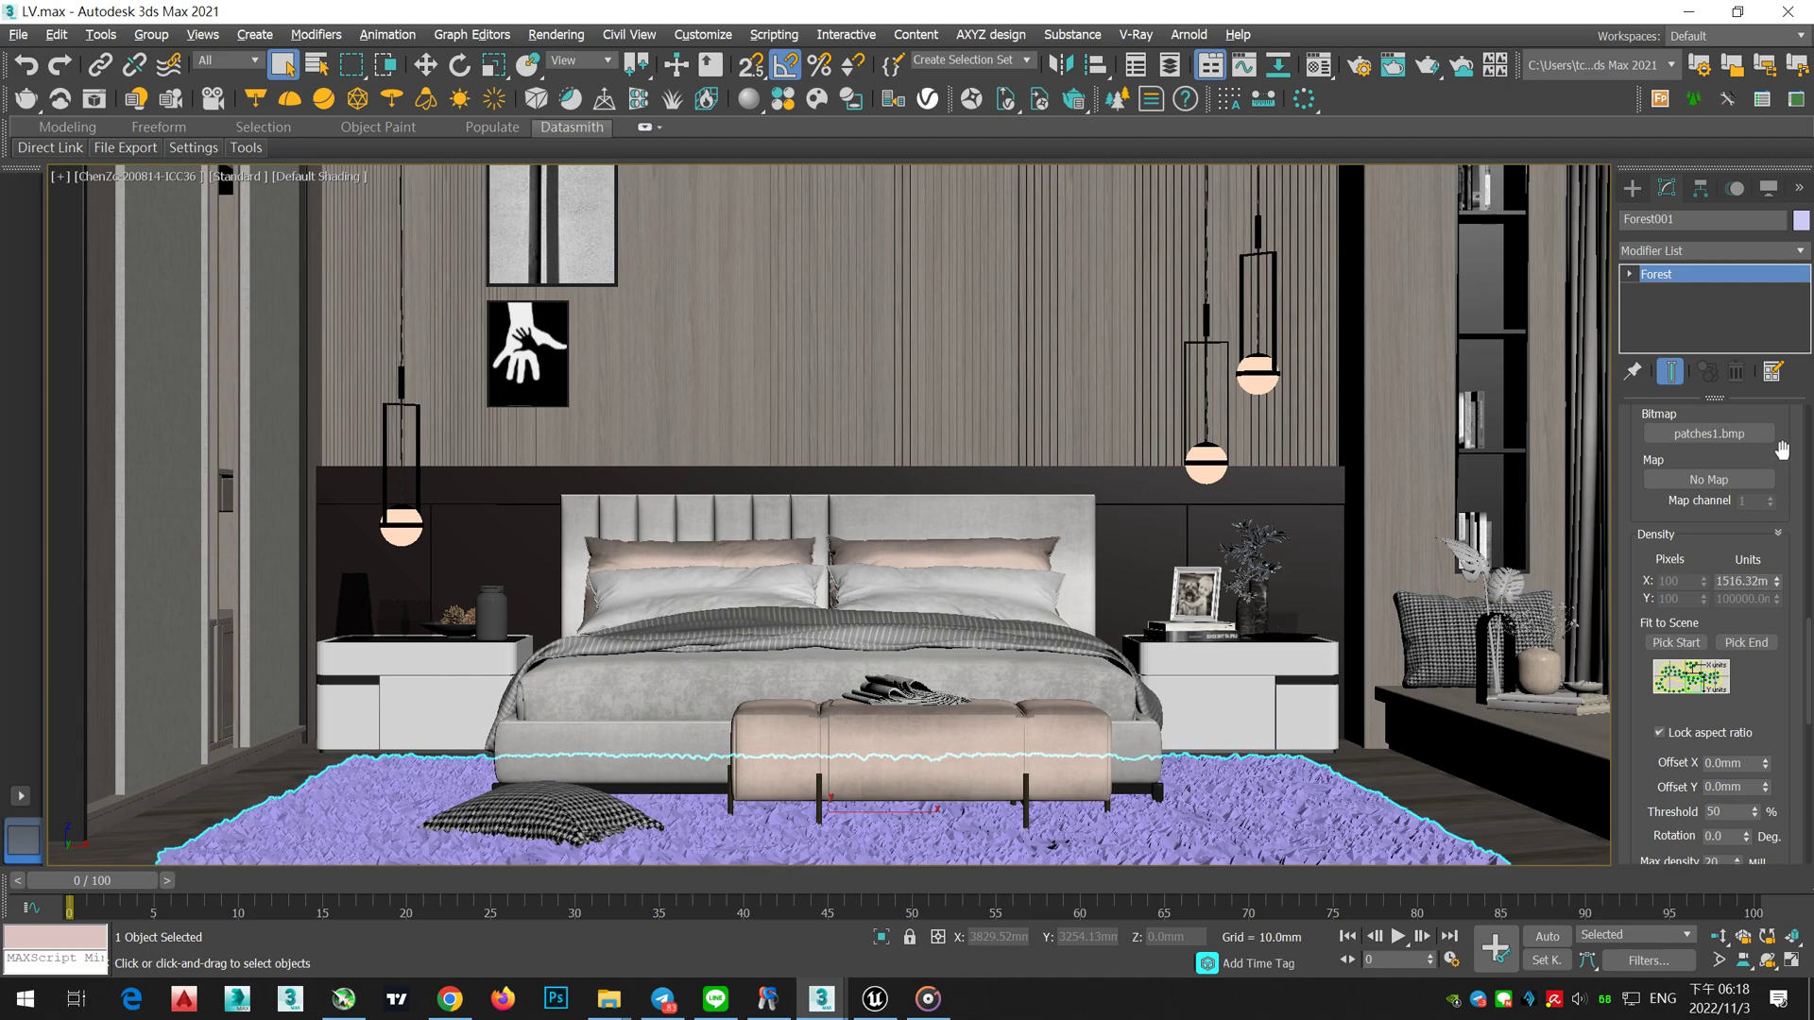
Step: Try the Patches 7 and Patches 4 distribution maps on the rug
scroll(1782, 452, up, 2)
click(1748, 465)
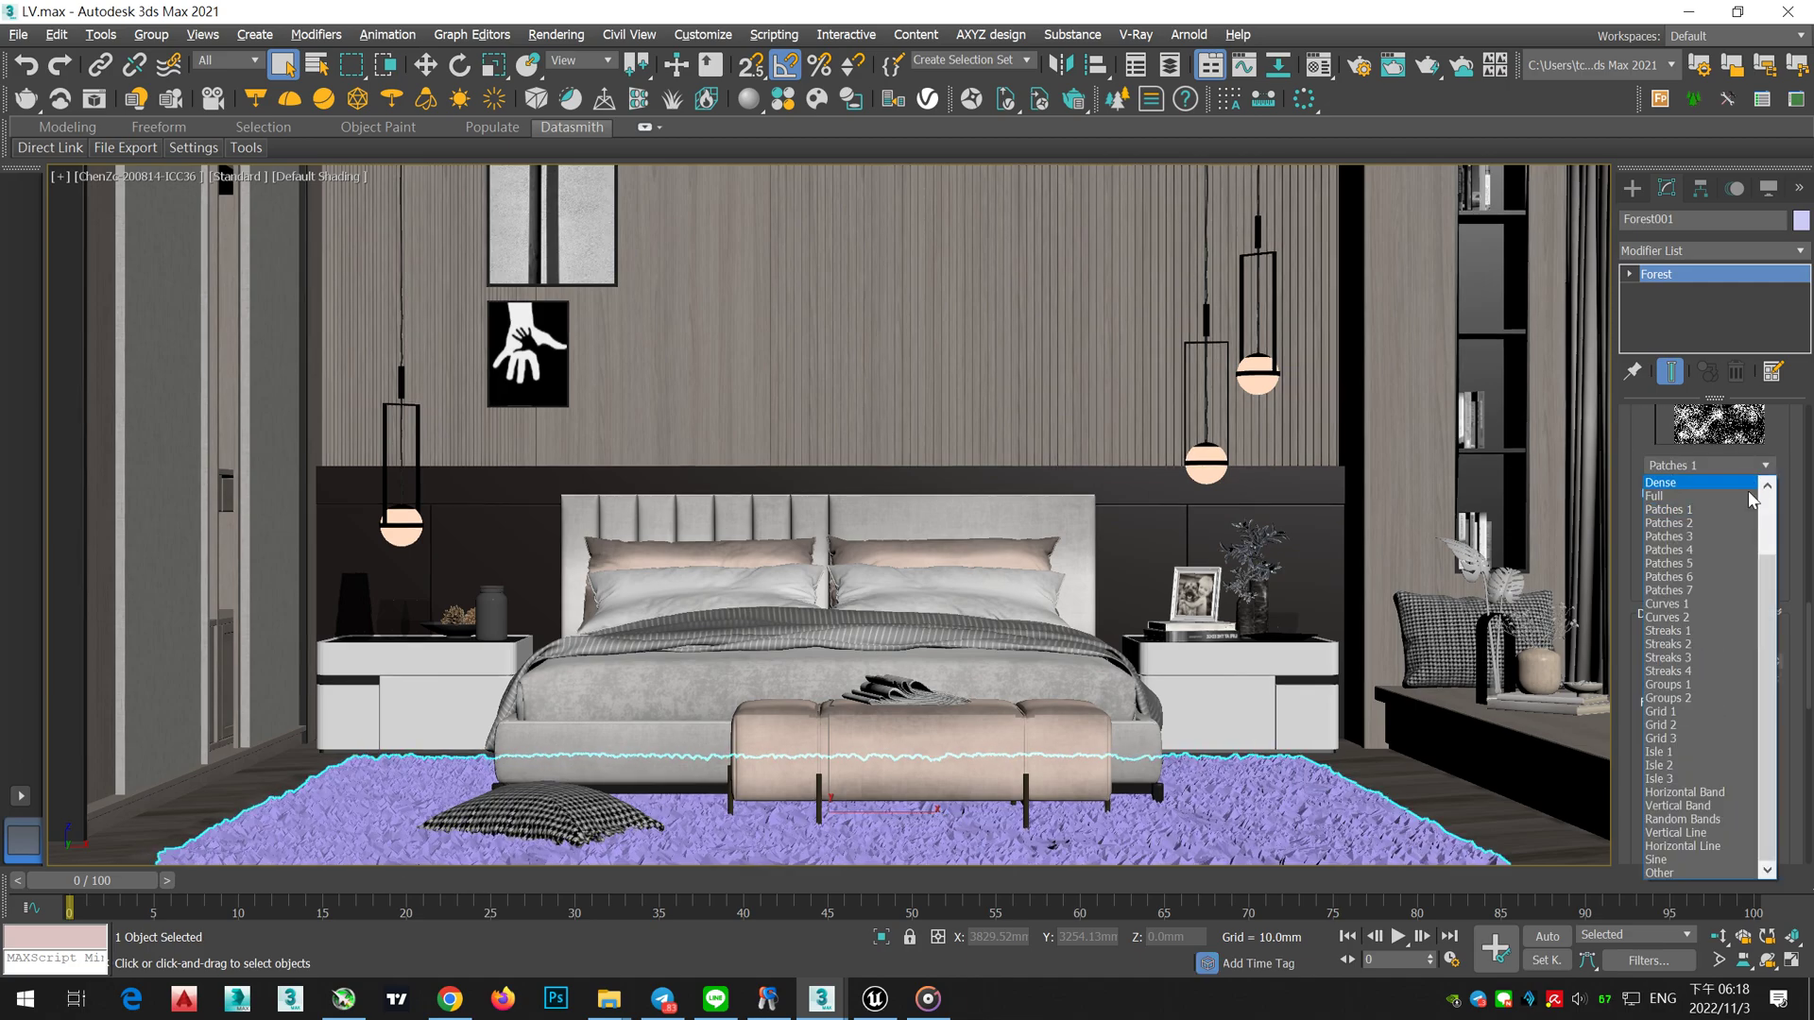
click(1717, 591)
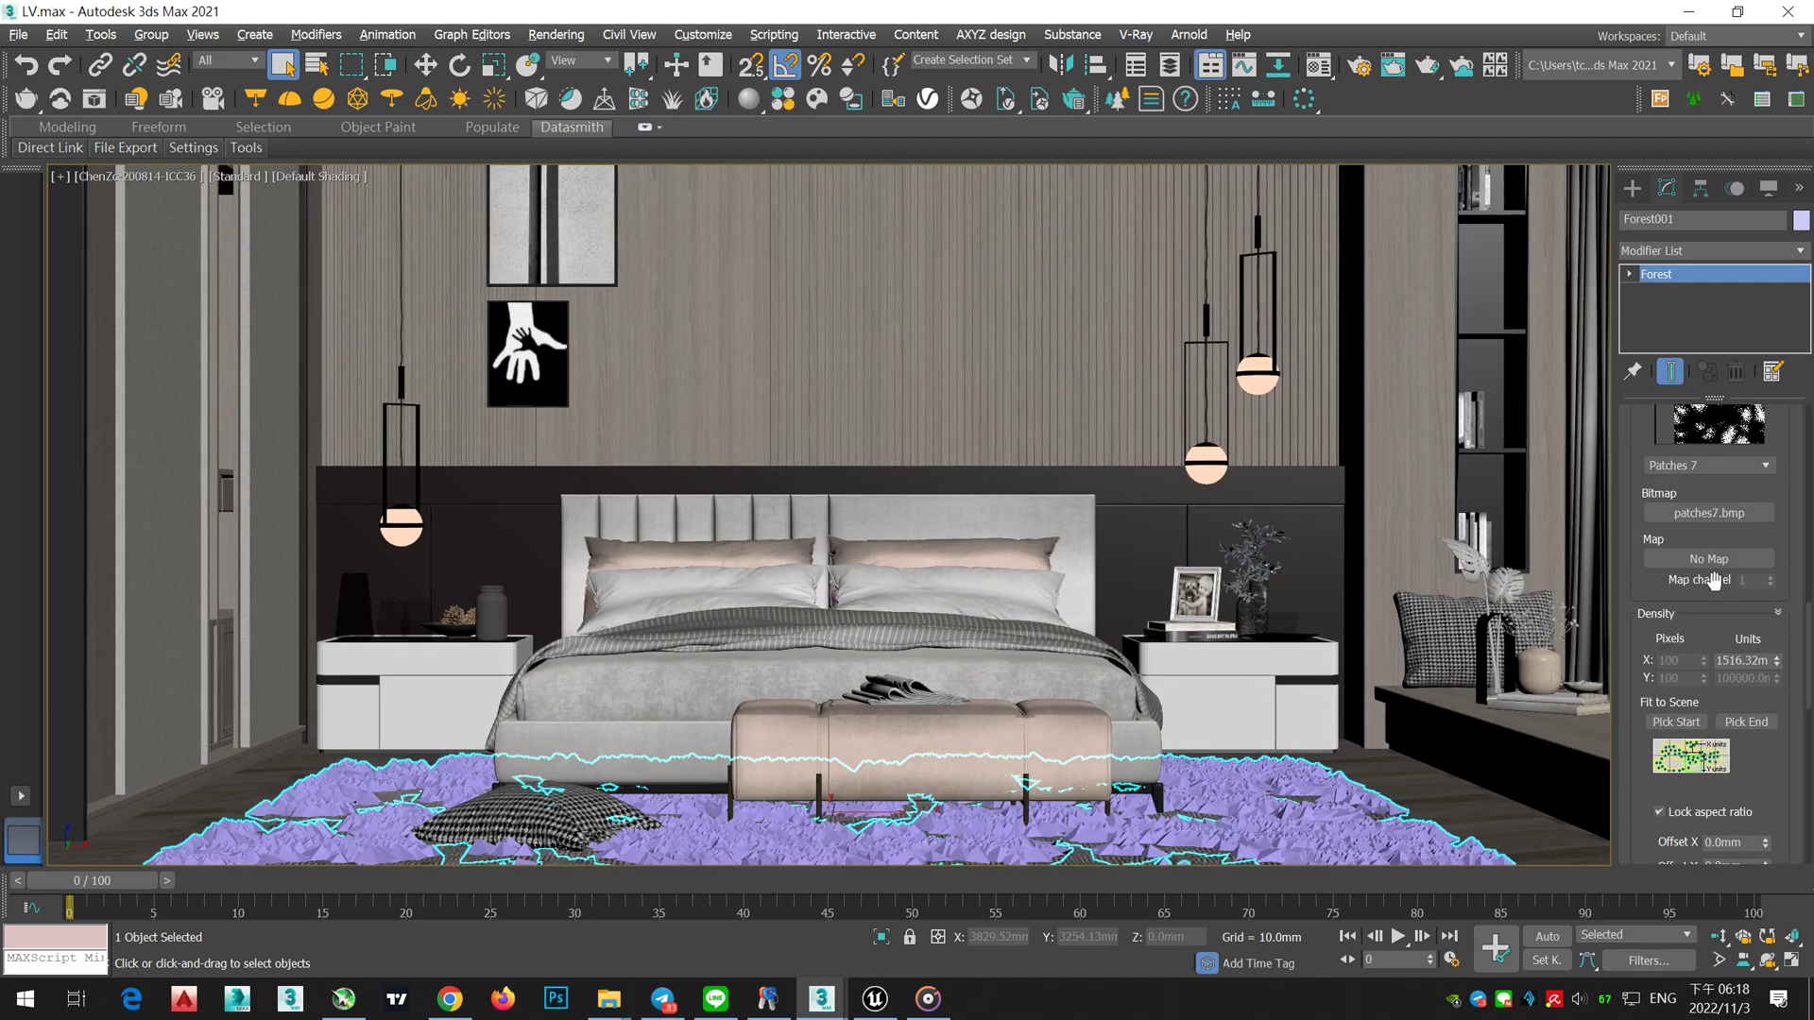
click(1751, 468)
click(1716, 555)
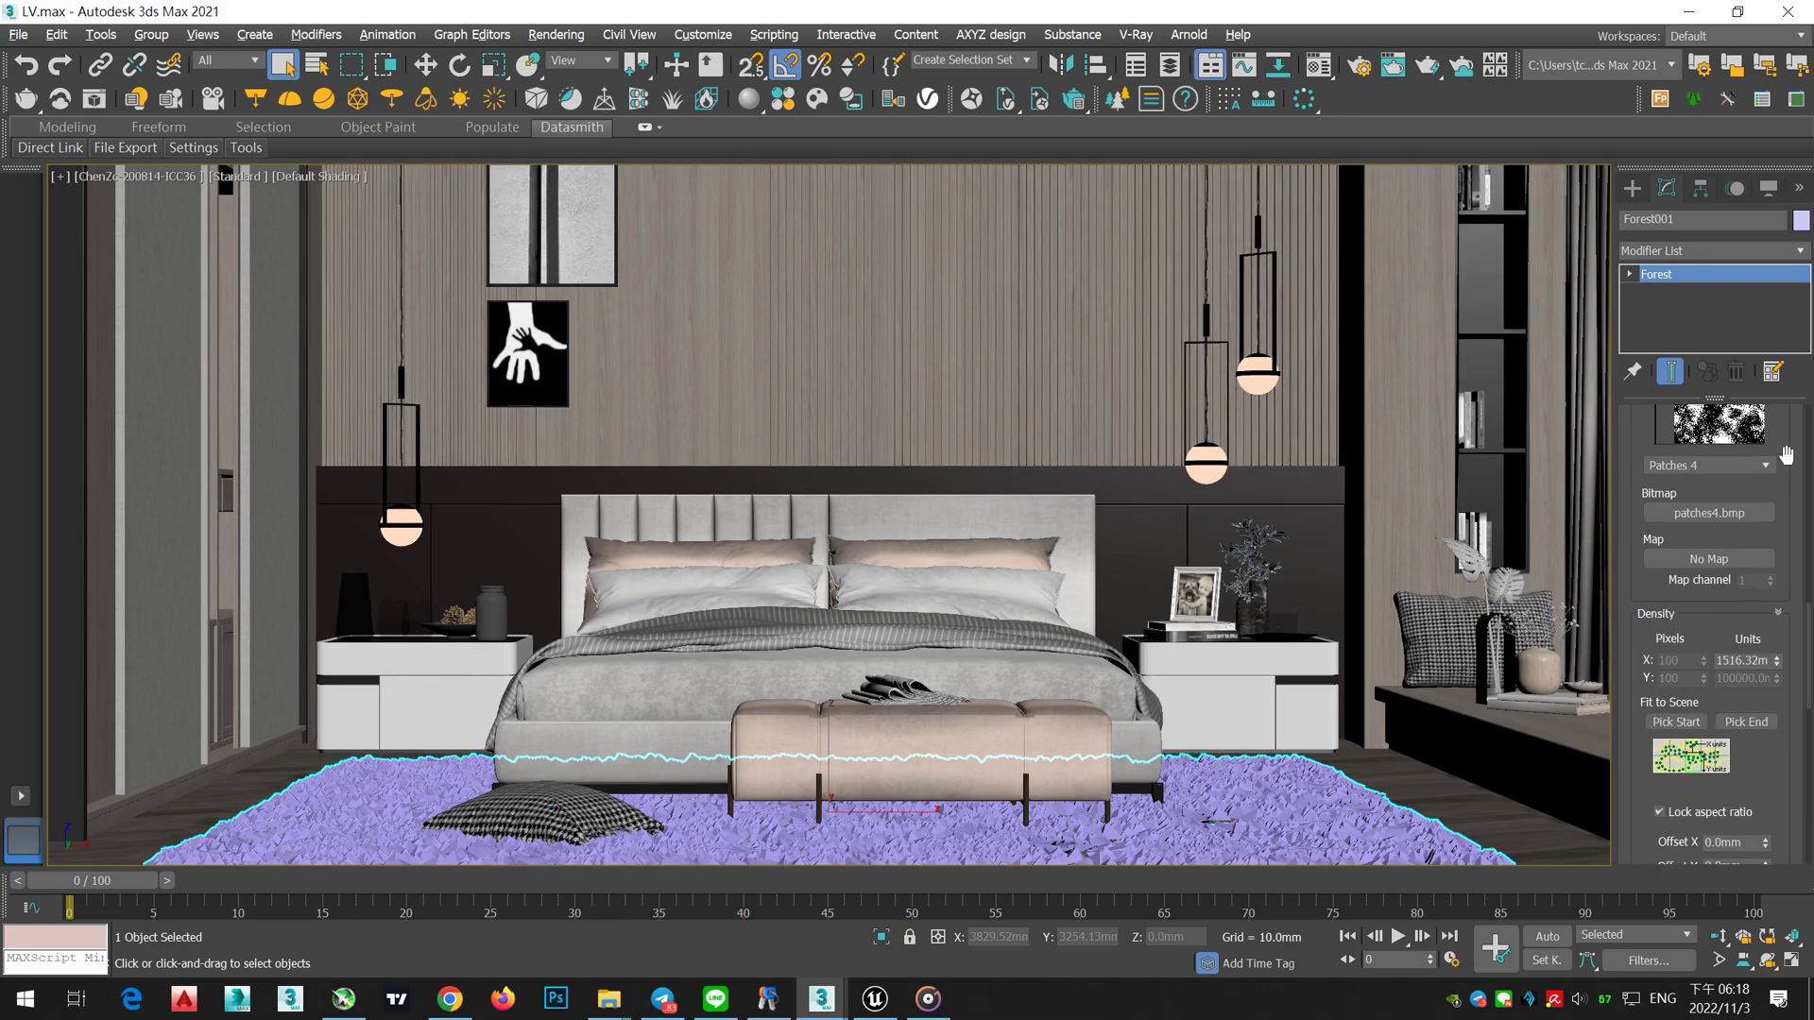
Step: Change the rug's distribution map to Patches 3 with a density of about 2335 mm
scroll(1763, 529, up, 2)
click(1763, 510)
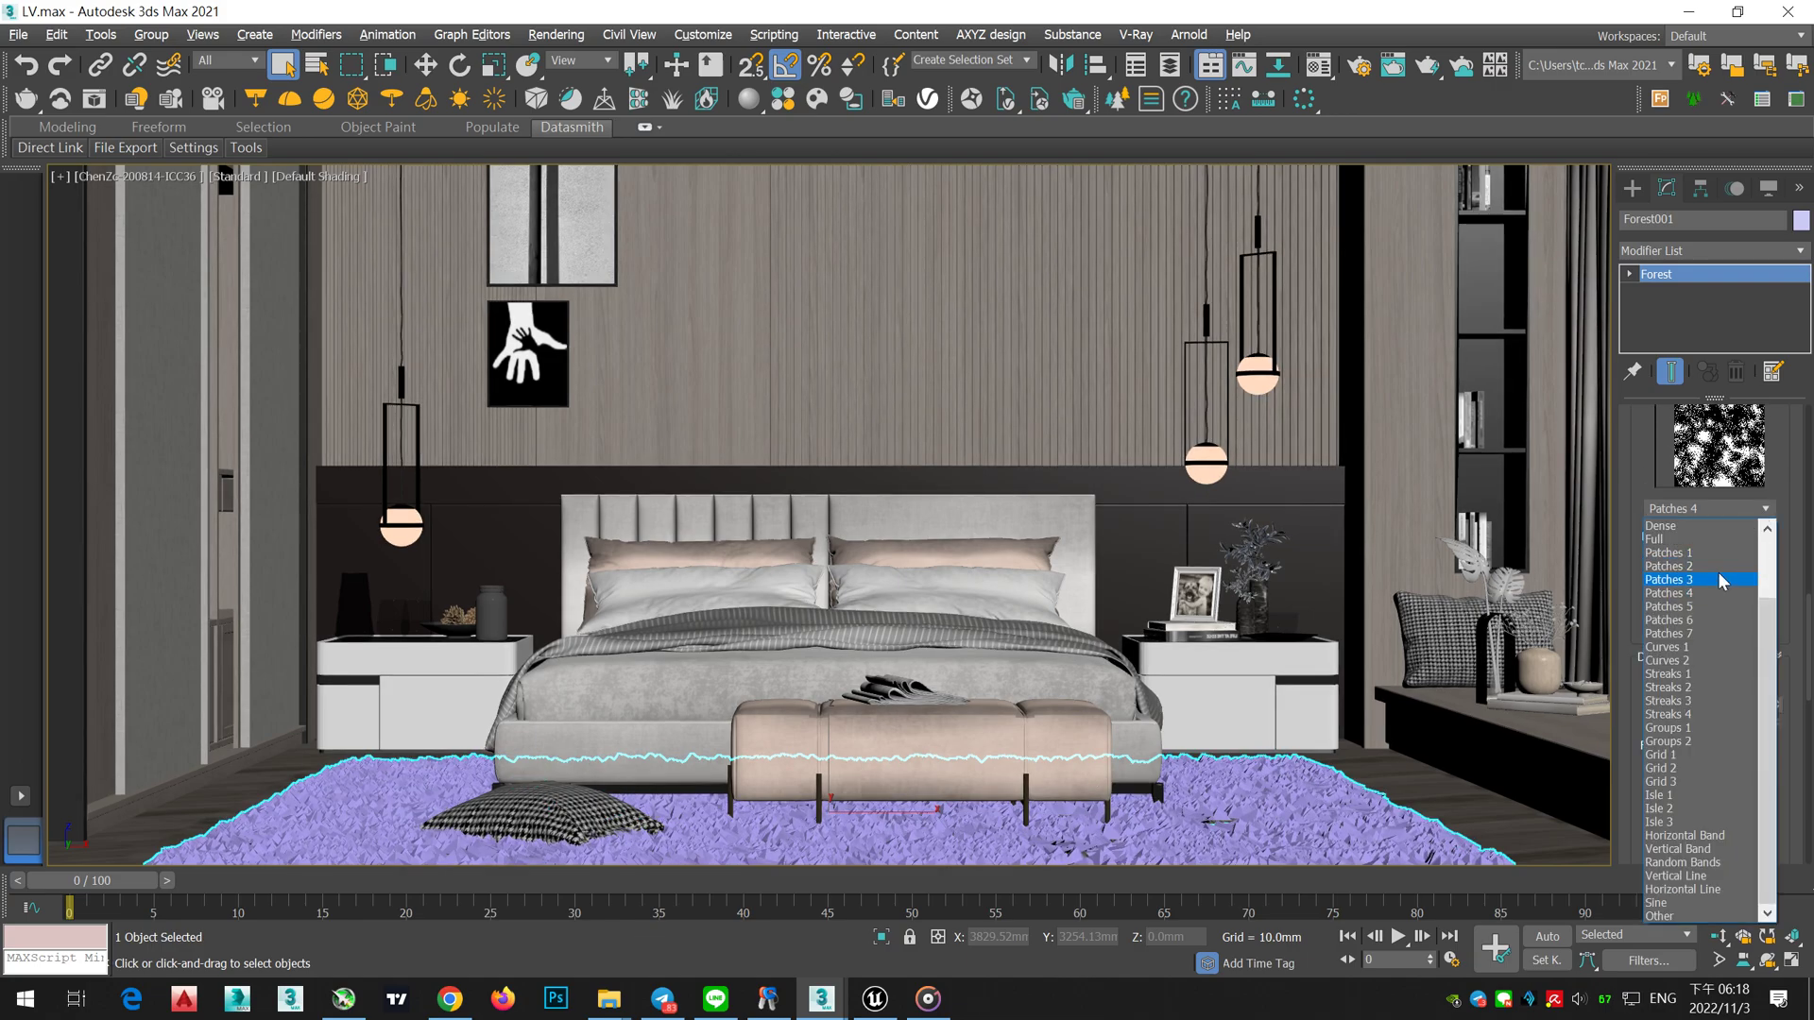
click(1722, 580)
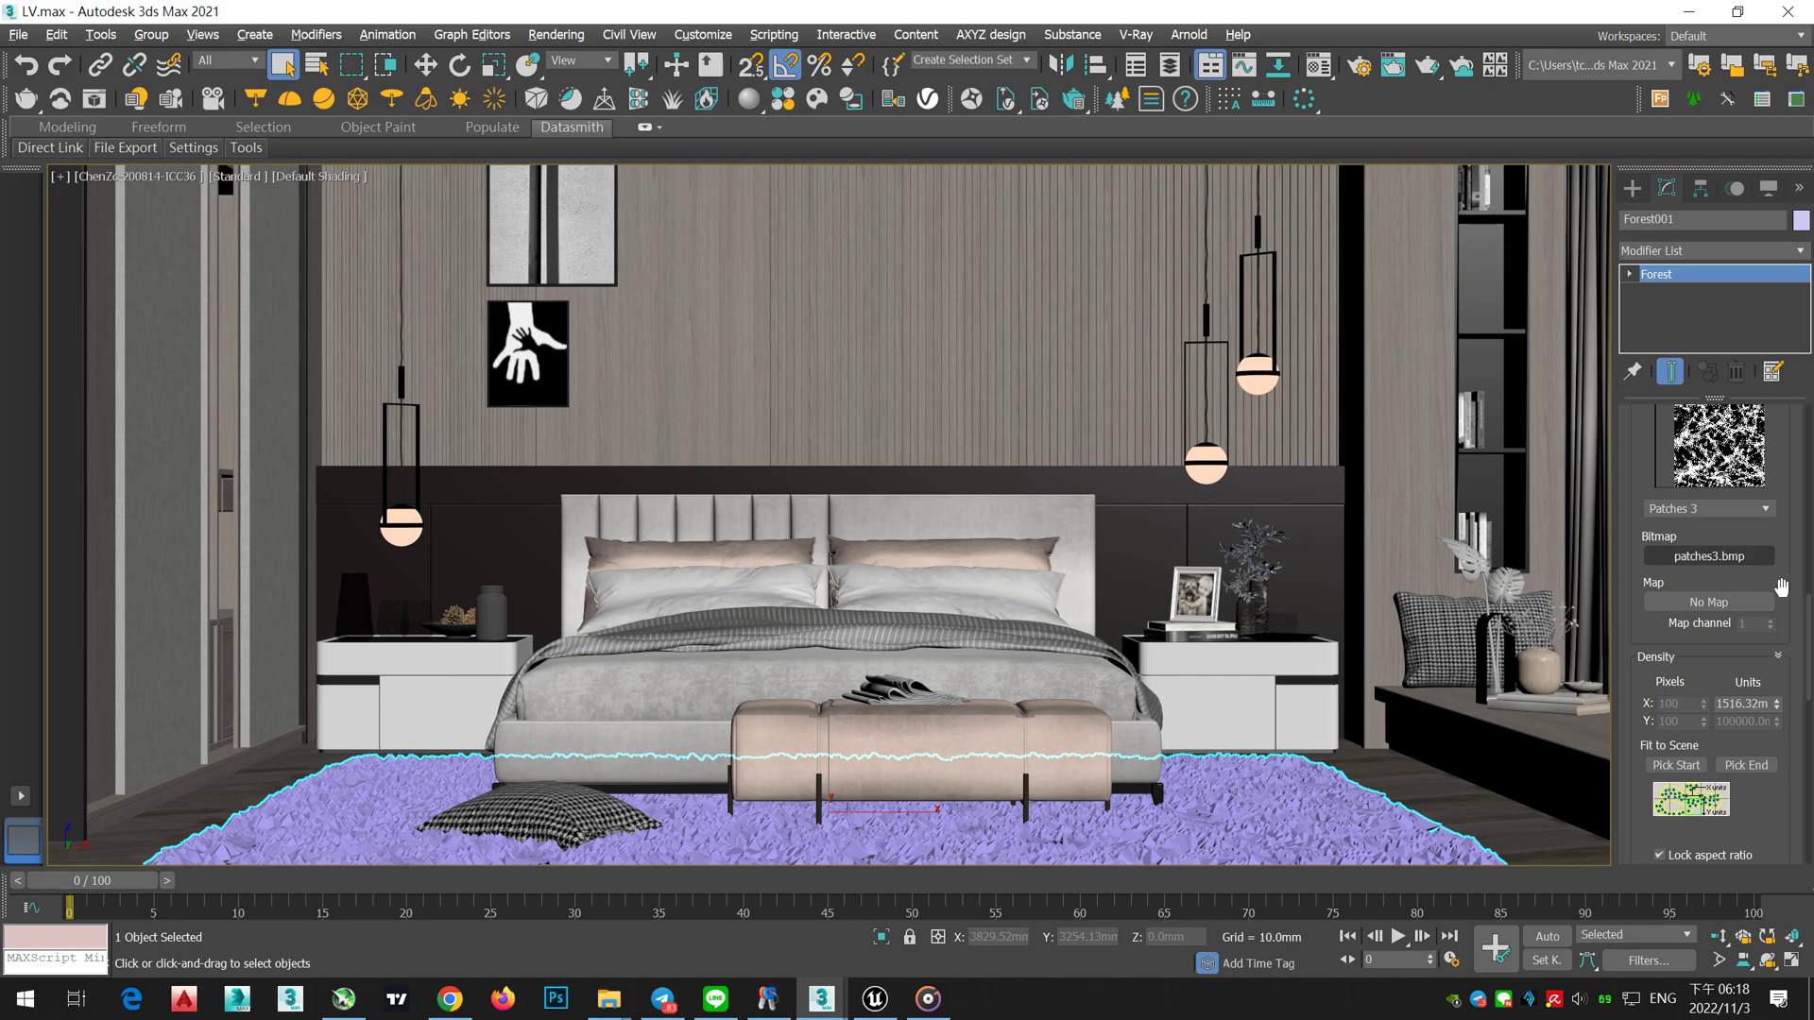
drag(1778, 707, 1783, 659)
drag(1794, 482, 1777, 506)
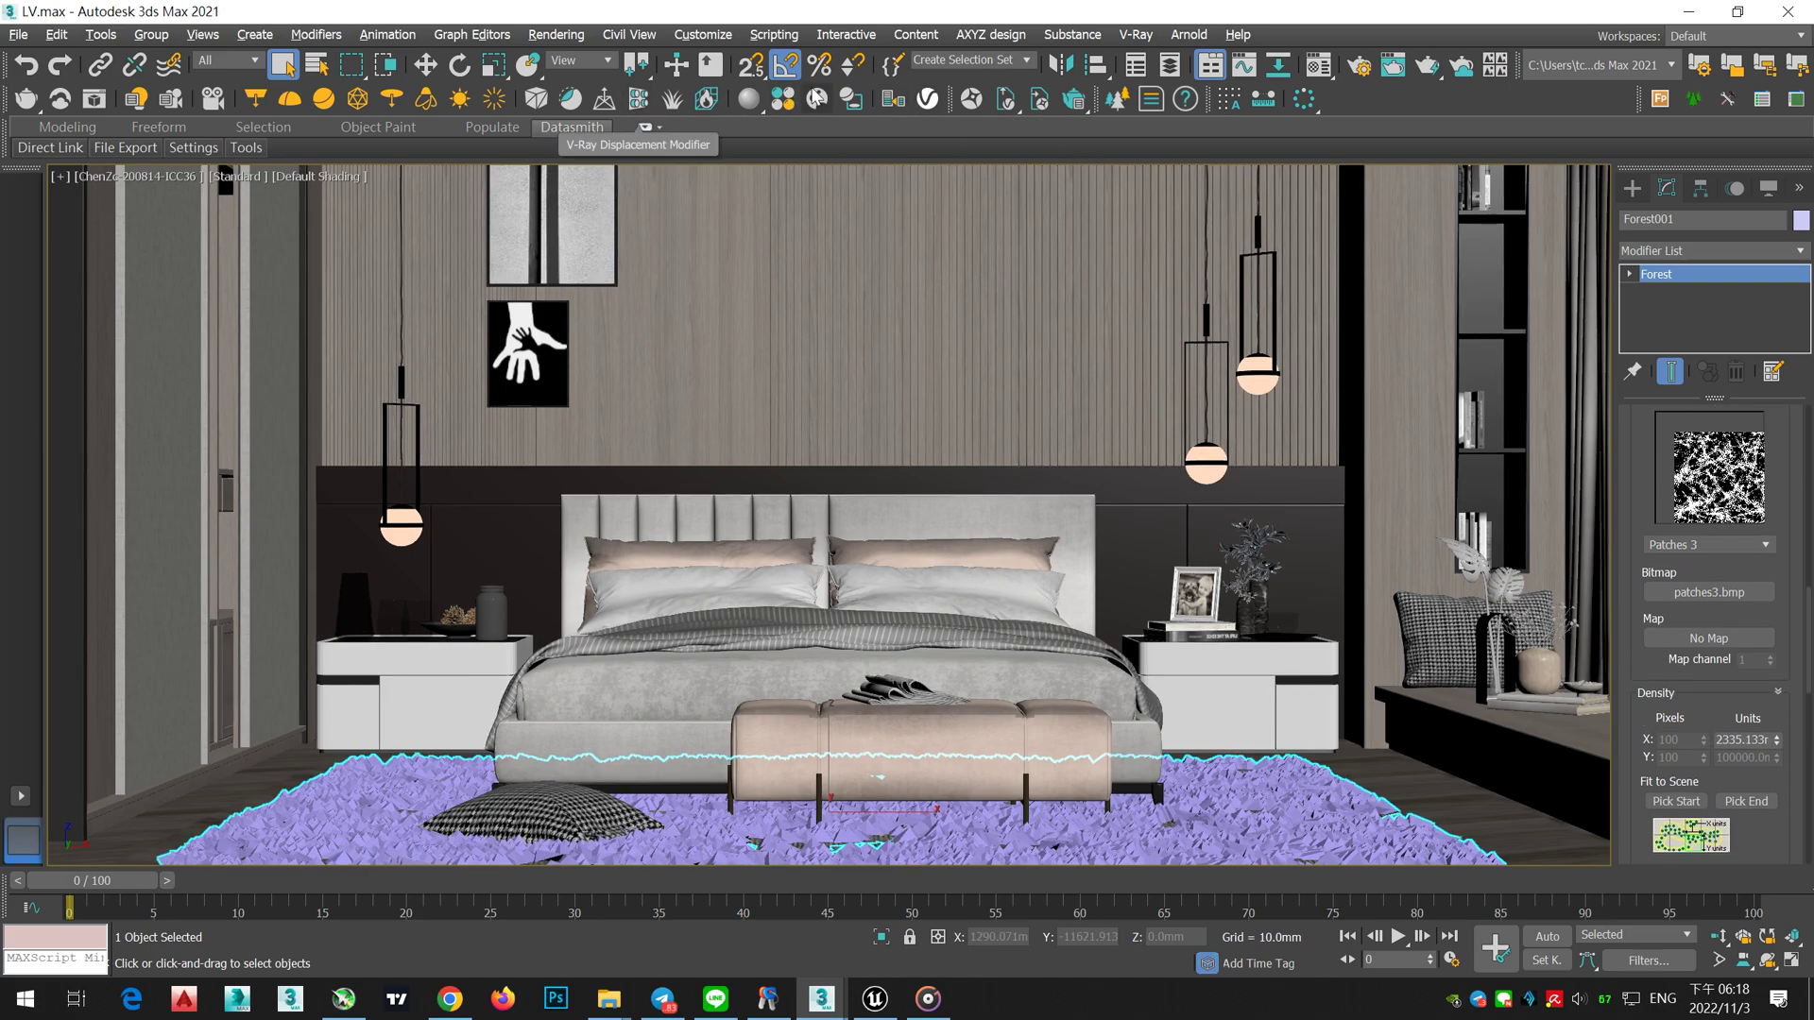
click(817, 98)
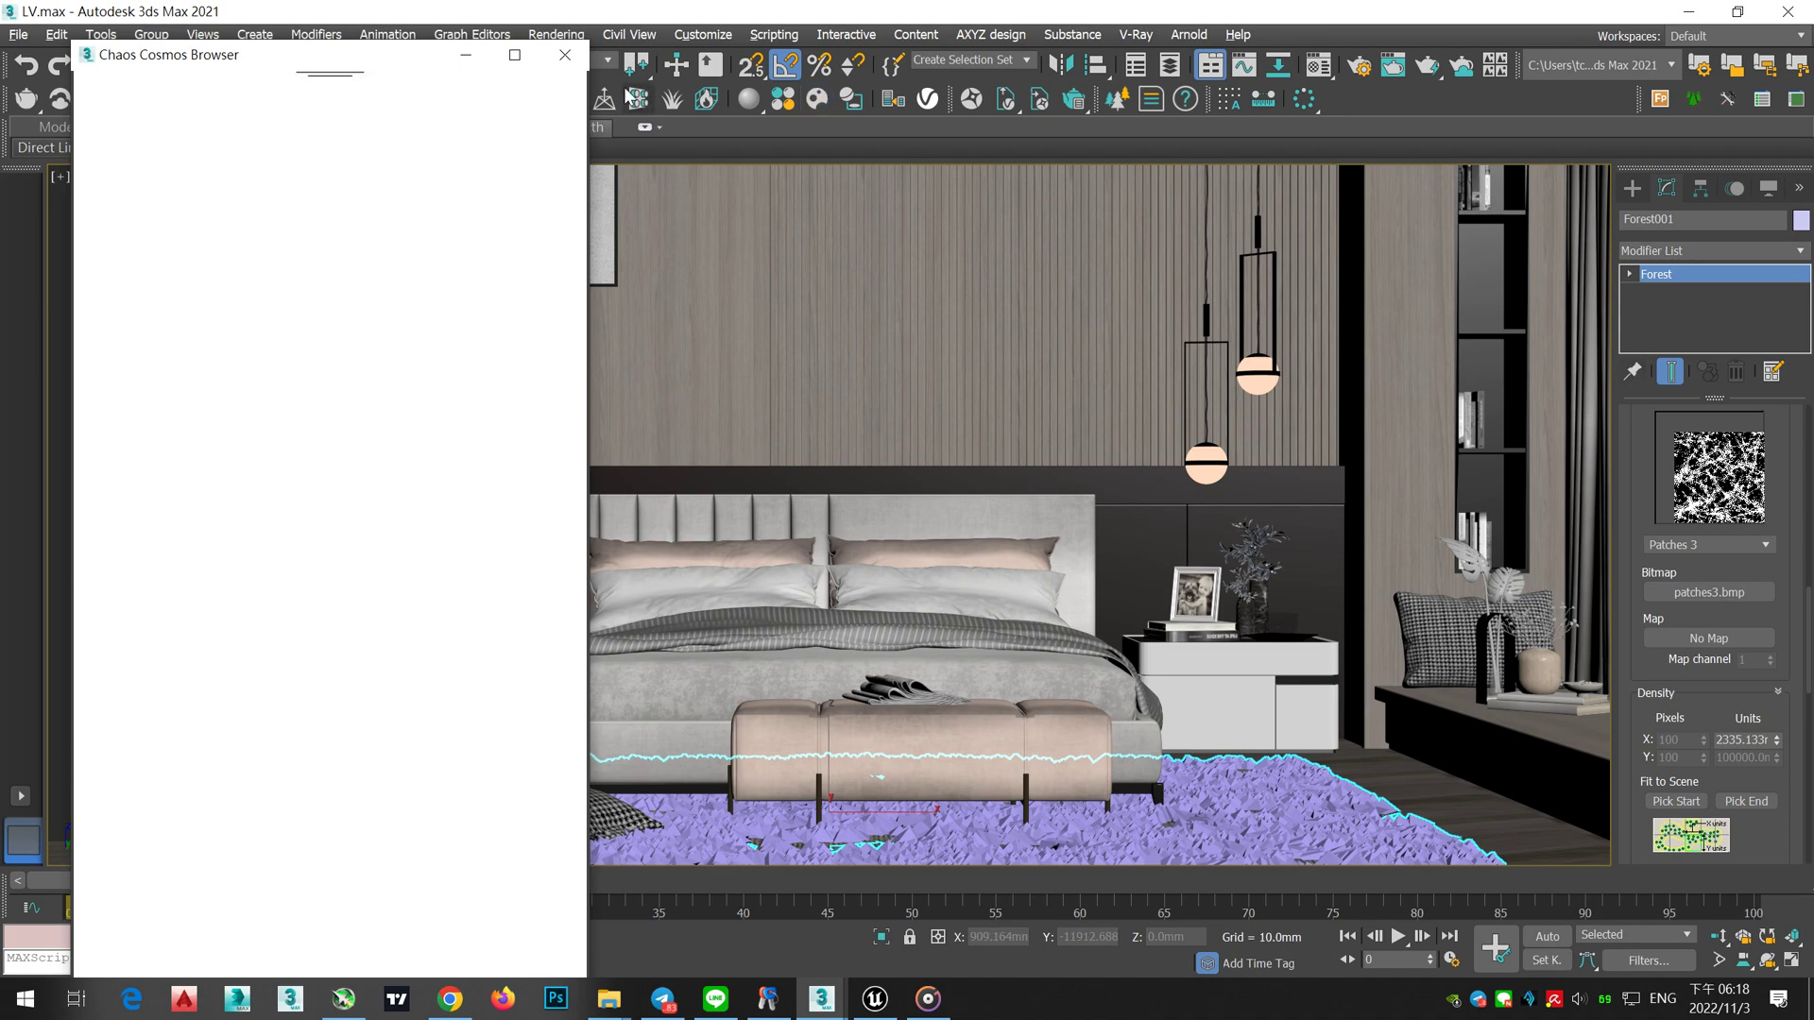
click(564, 56)
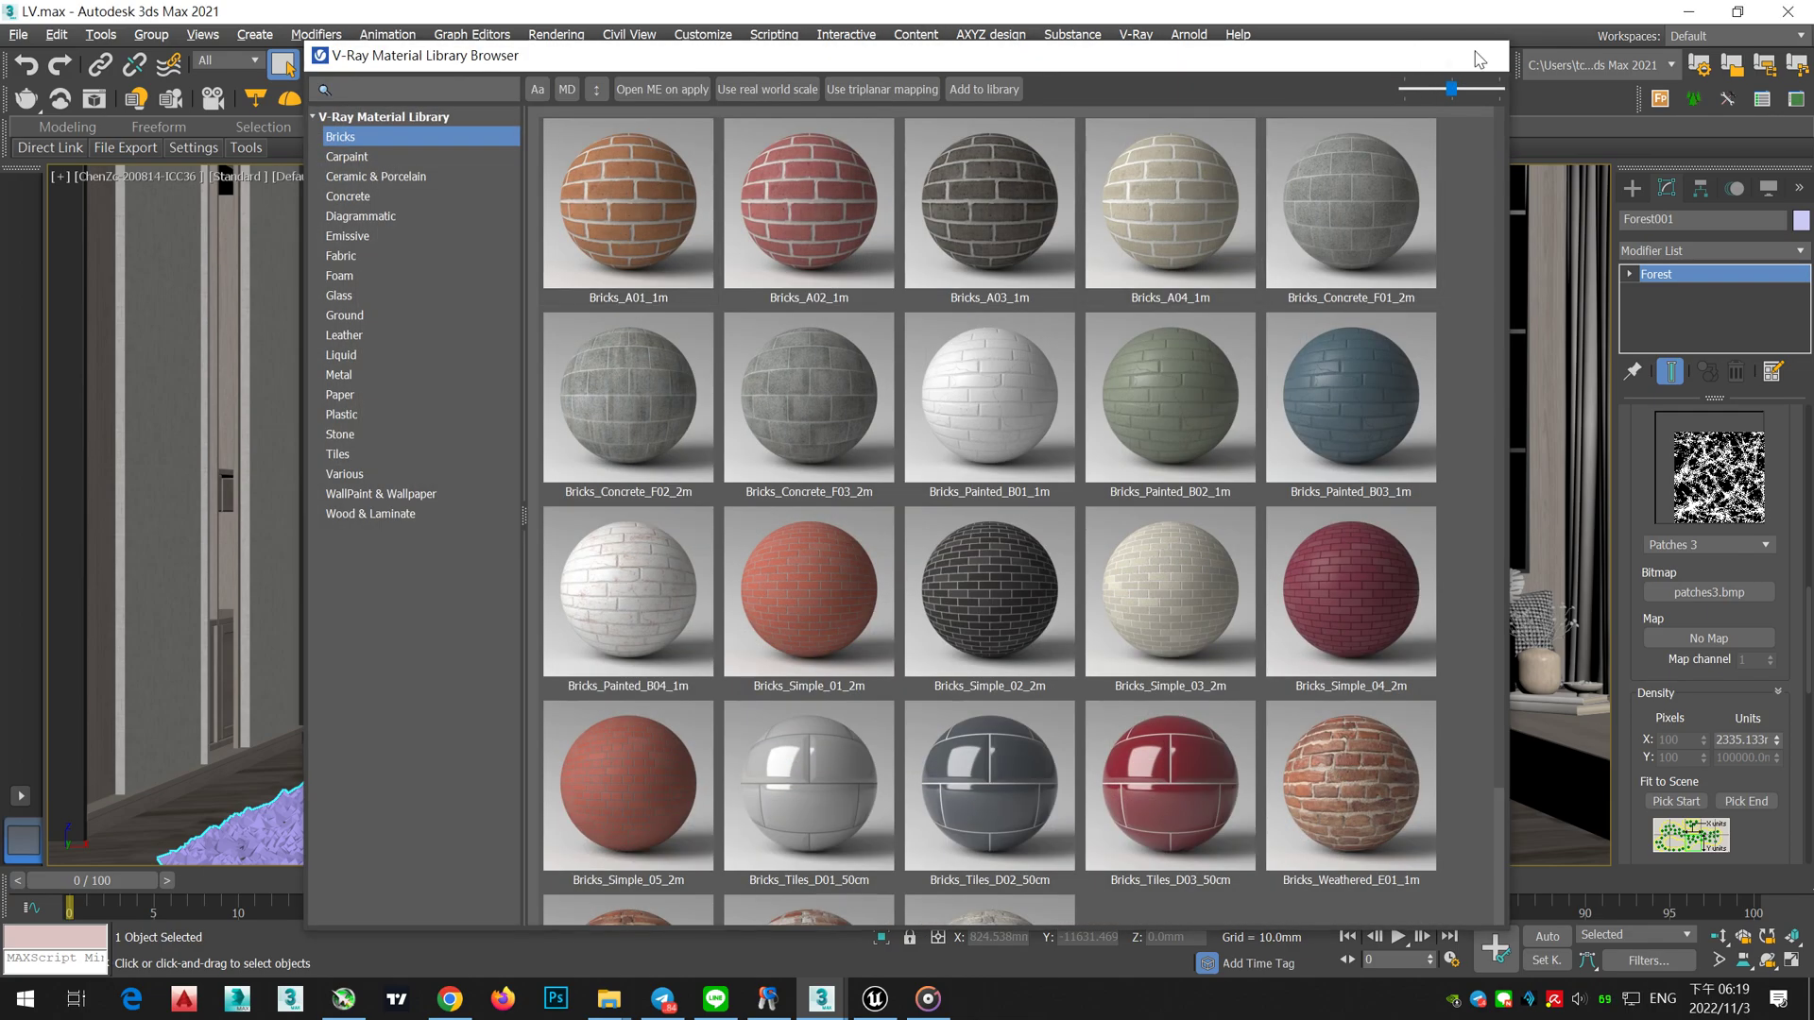
click(1480, 57)
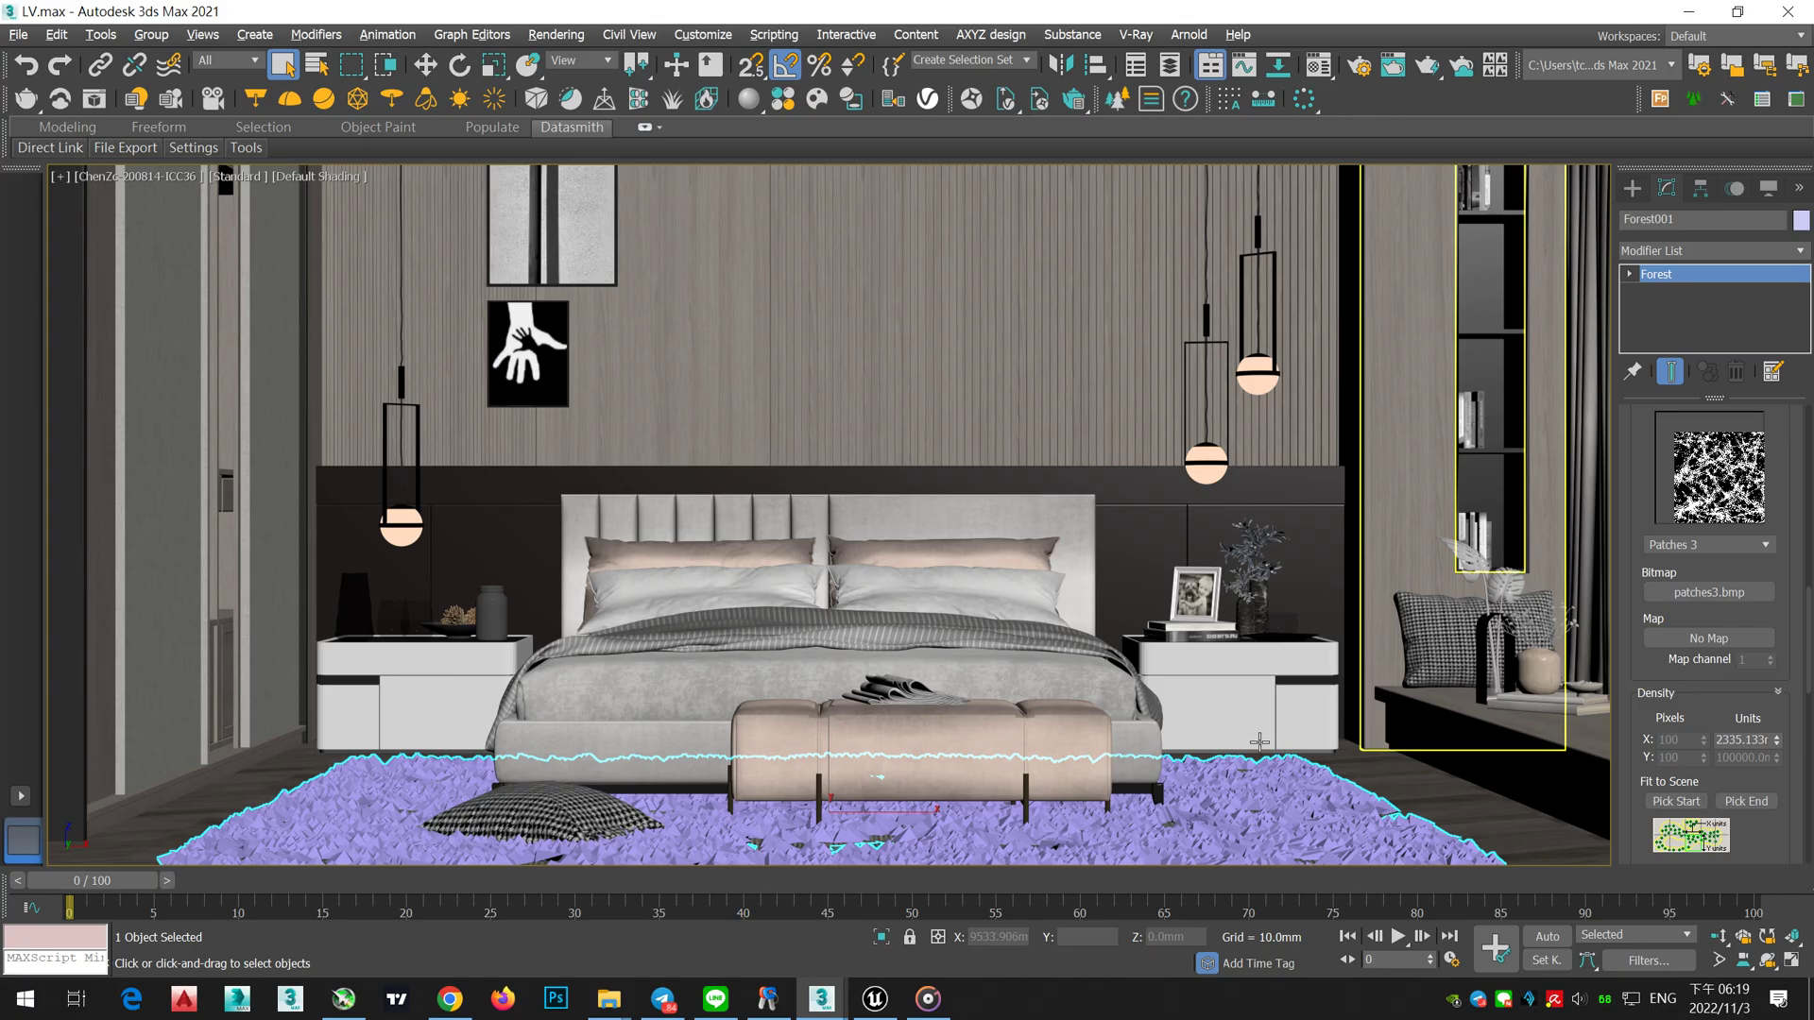
Step: Switch to Unreal Engine to check the current rug from the bedroom camera, and return to 3ds Max
click(875, 999)
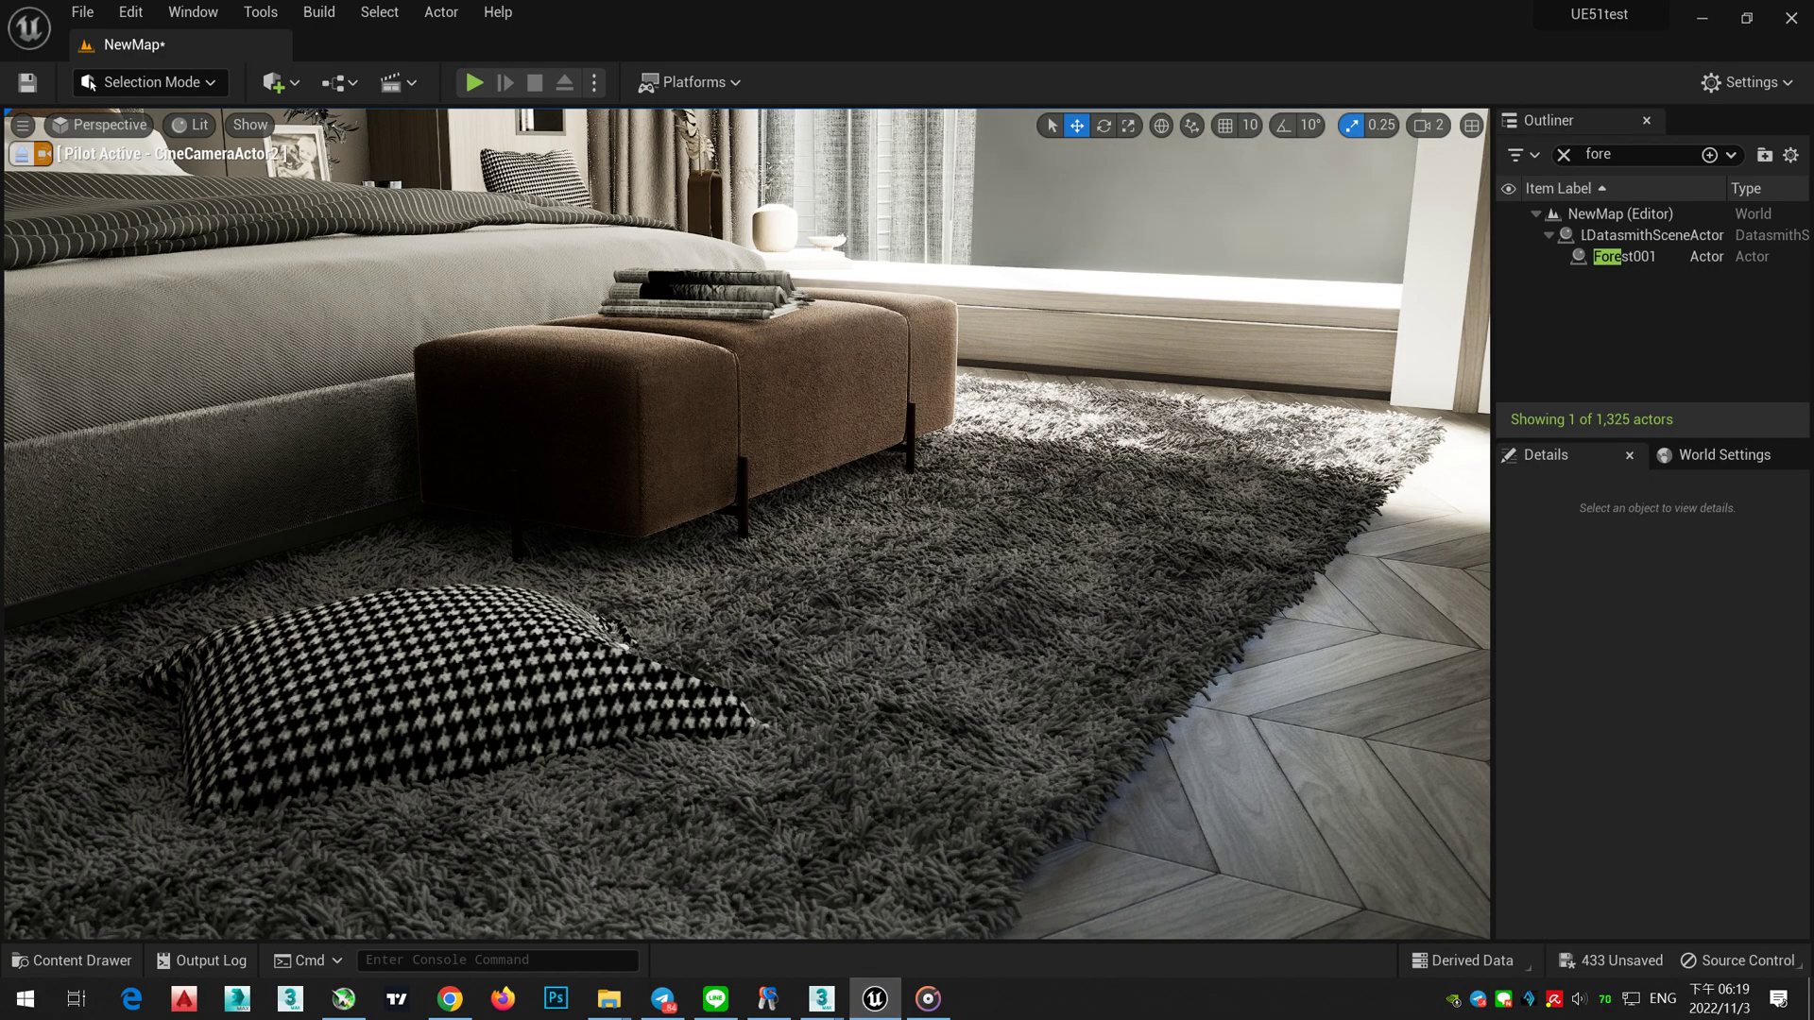
right_drag(747, 525, 789, 536)
click(893, 921)
click(733, 912)
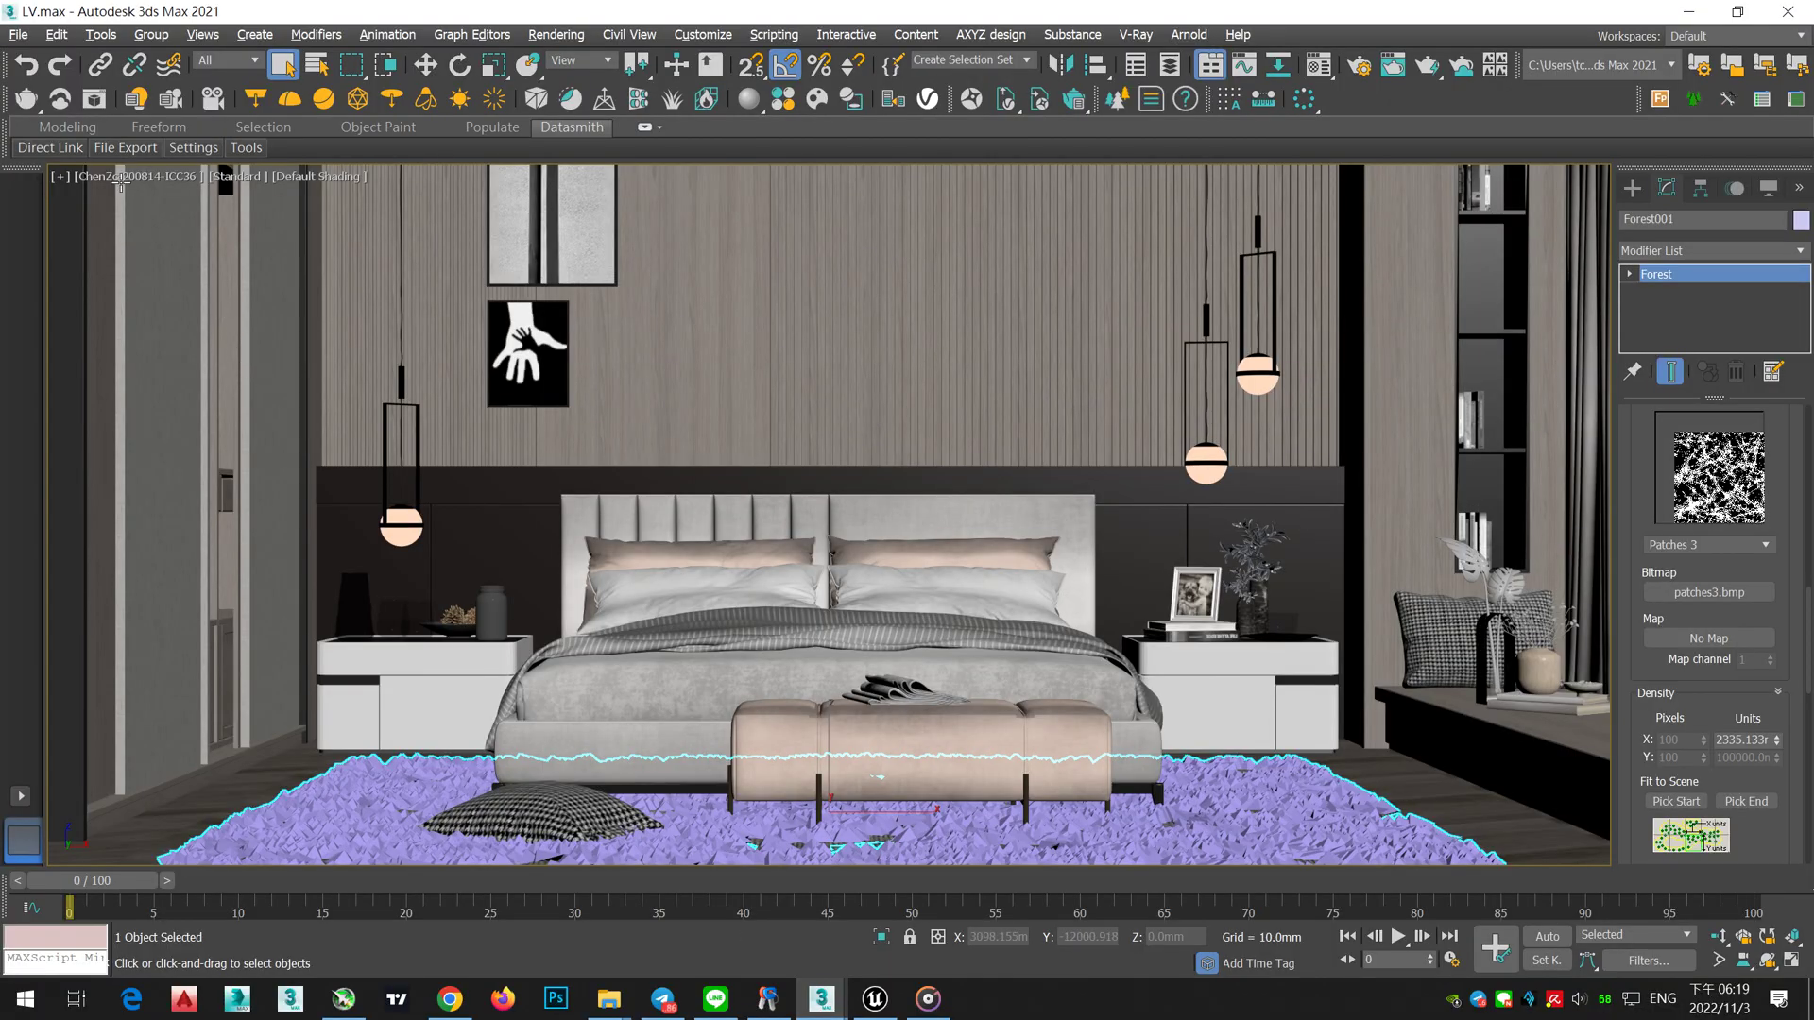
Step: Synchronize the scene through Datasmith Direct Link and switch to Unreal Engine
mouse_move(47, 145)
click(59, 201)
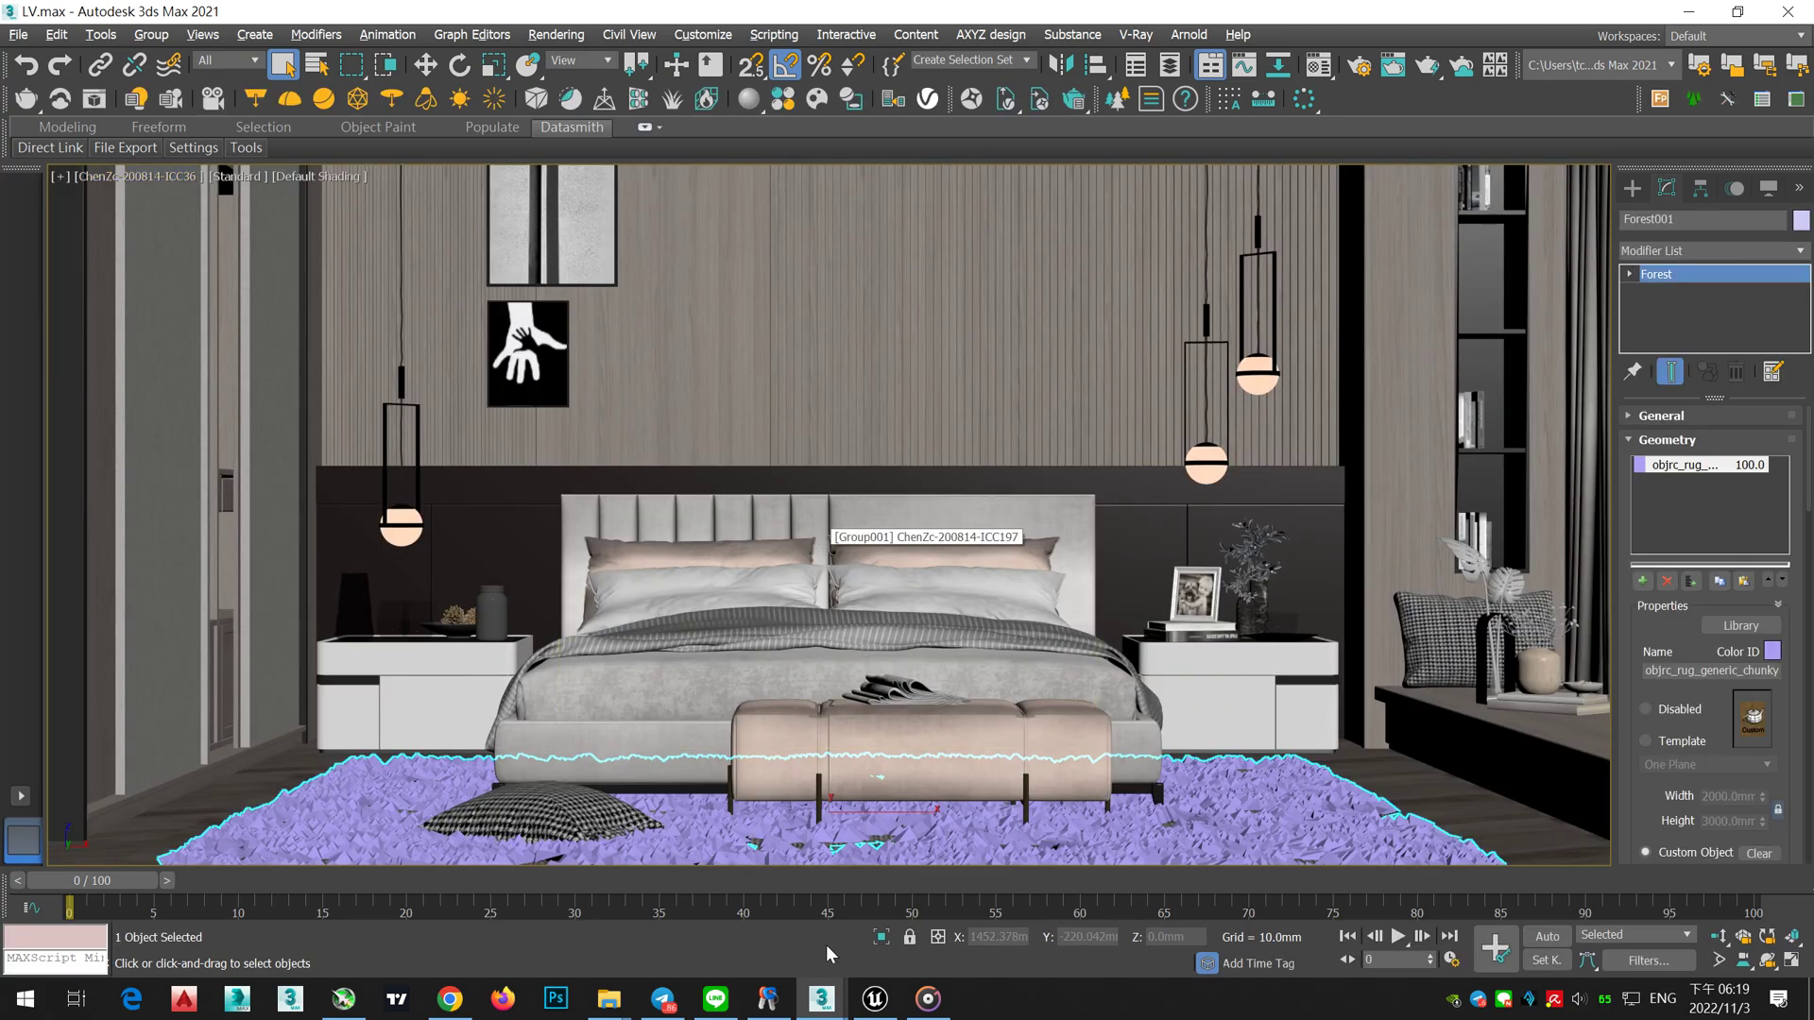
click(875, 999)
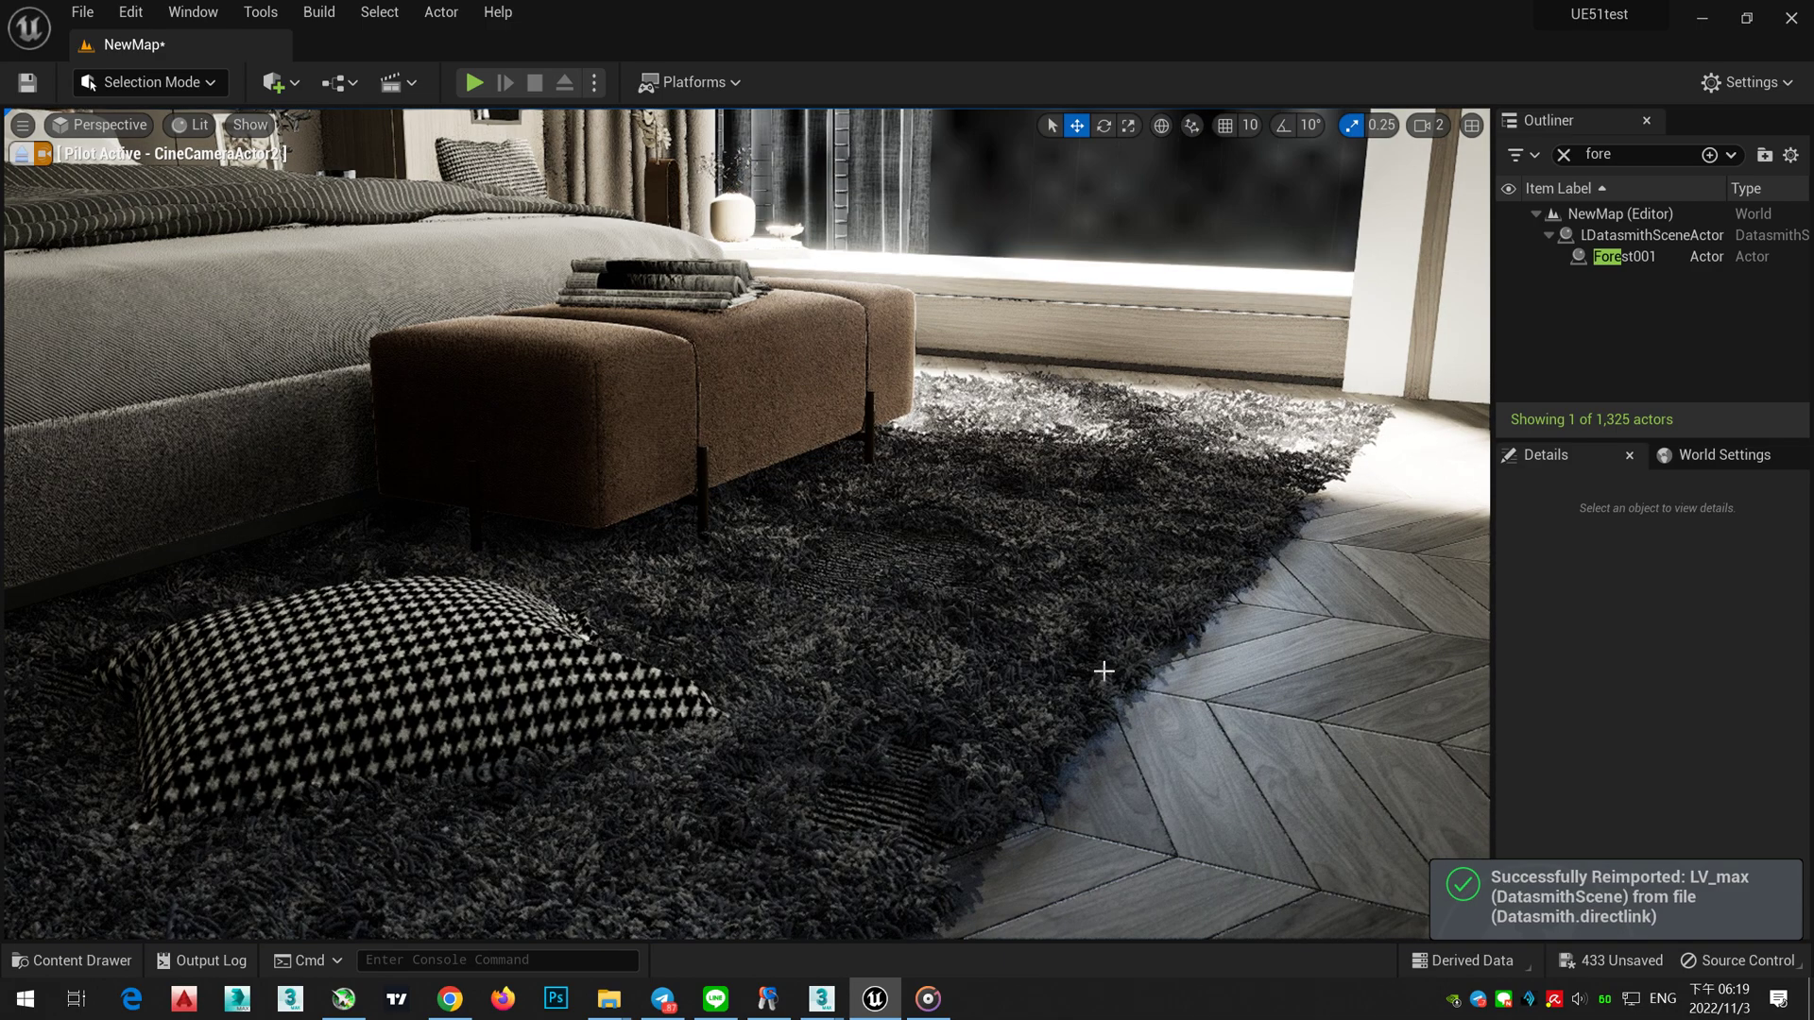
Step: Examine the updated rug around the bed and select the Forest001 actor to outline its coverage
right_drag(1093, 628, 981, 639)
click(1642, 256)
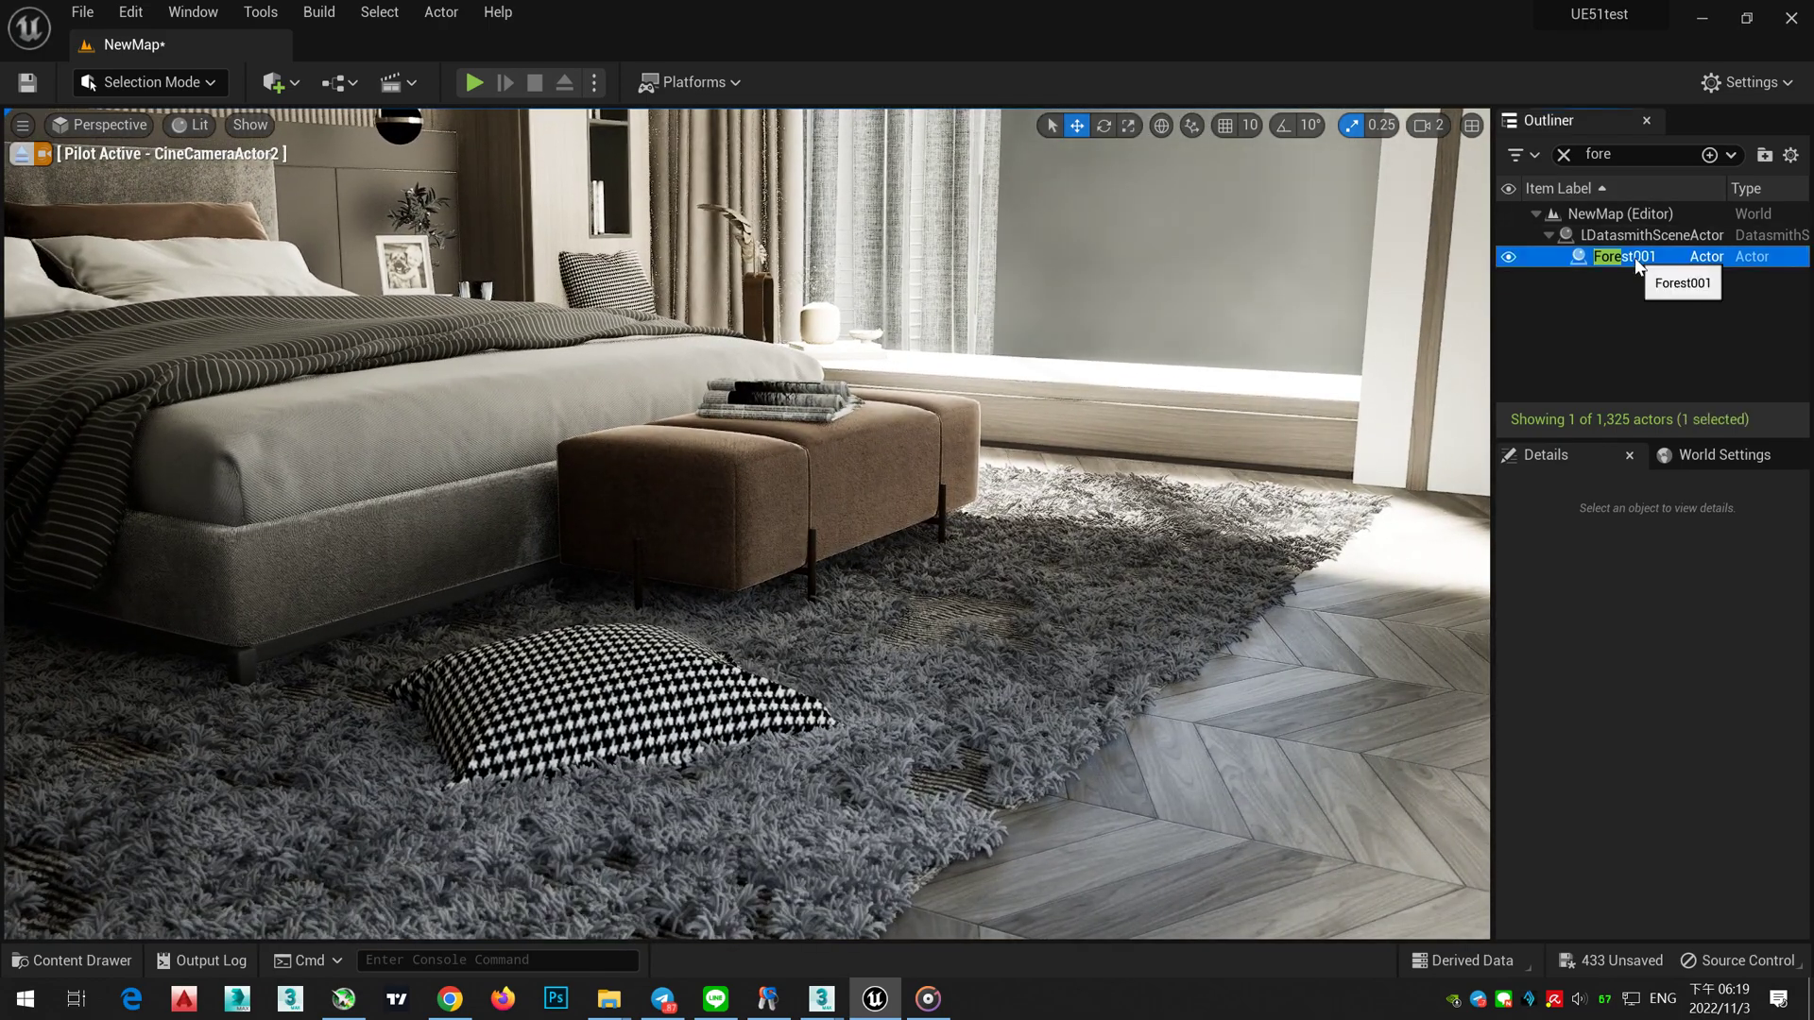
right_drag(1125, 564, 1124, 564)
click(1542, 323)
click(1613, 255)
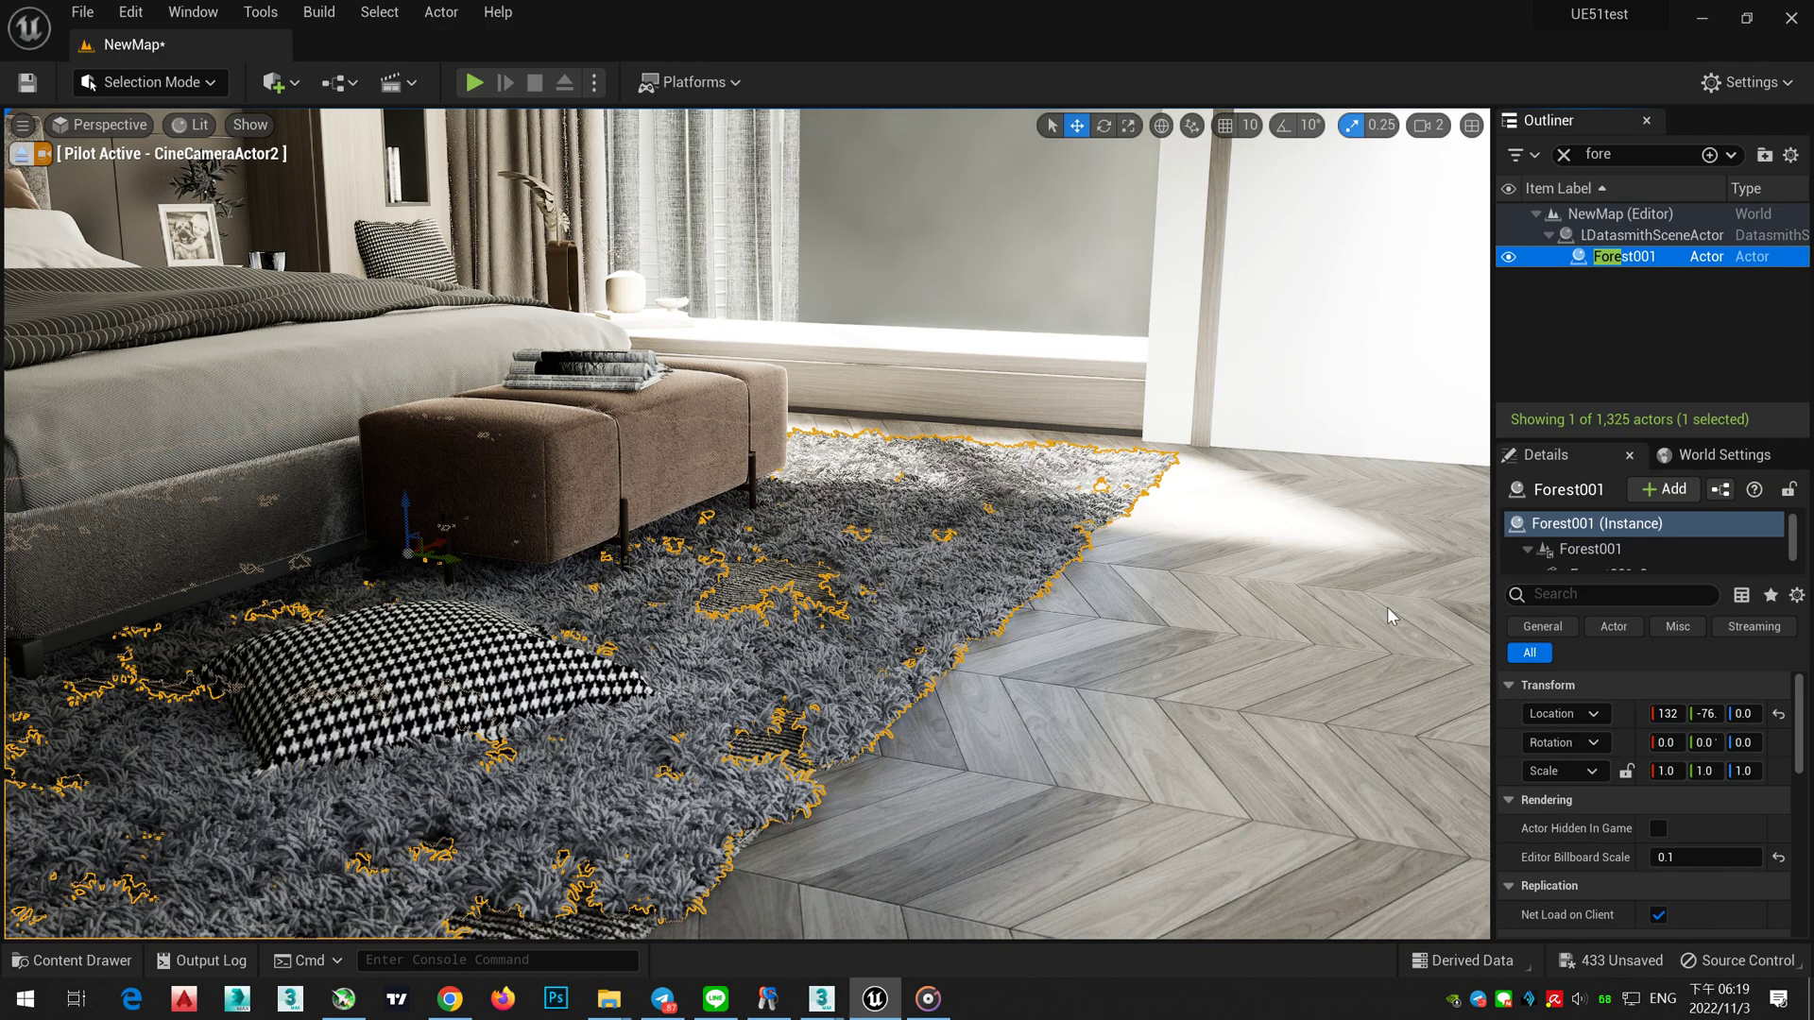
Step: Inspect the Forest001 actor's root, Forest001_0 and Forest001_0_inv components, including their meshes and materials
click(1686, 568)
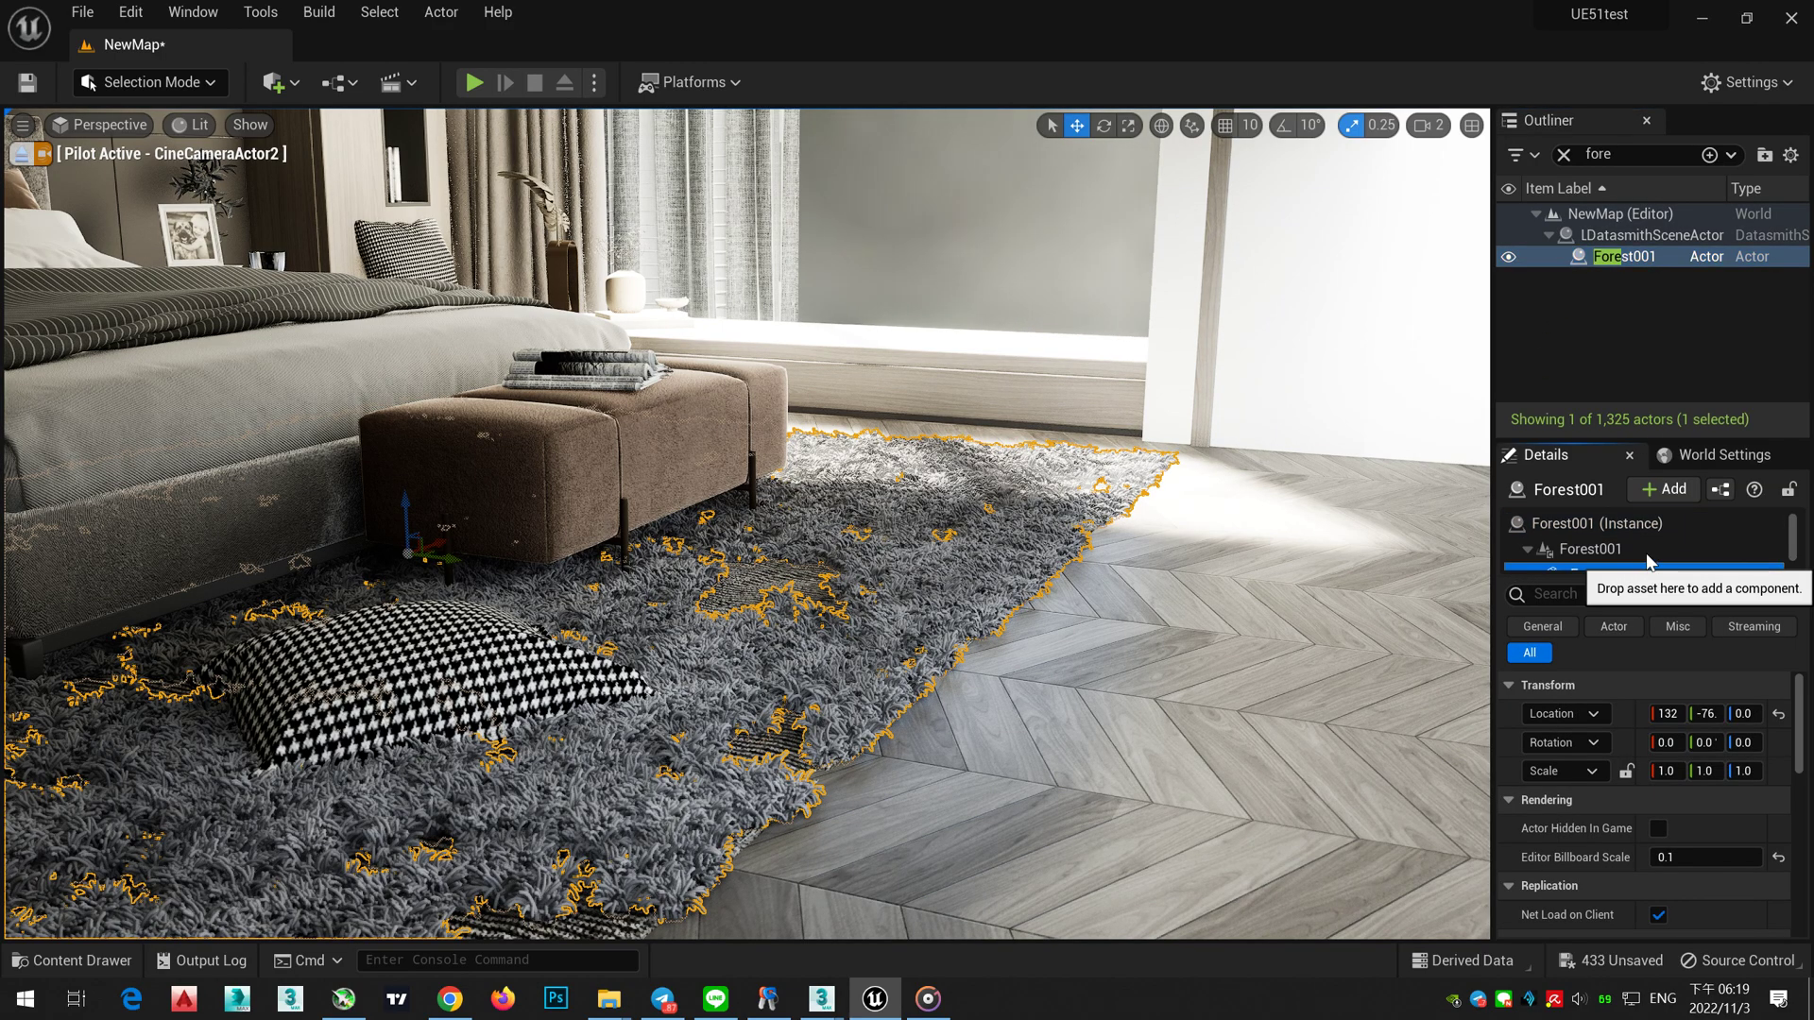
scroll(1693, 546, down, 2)
click(1663, 556)
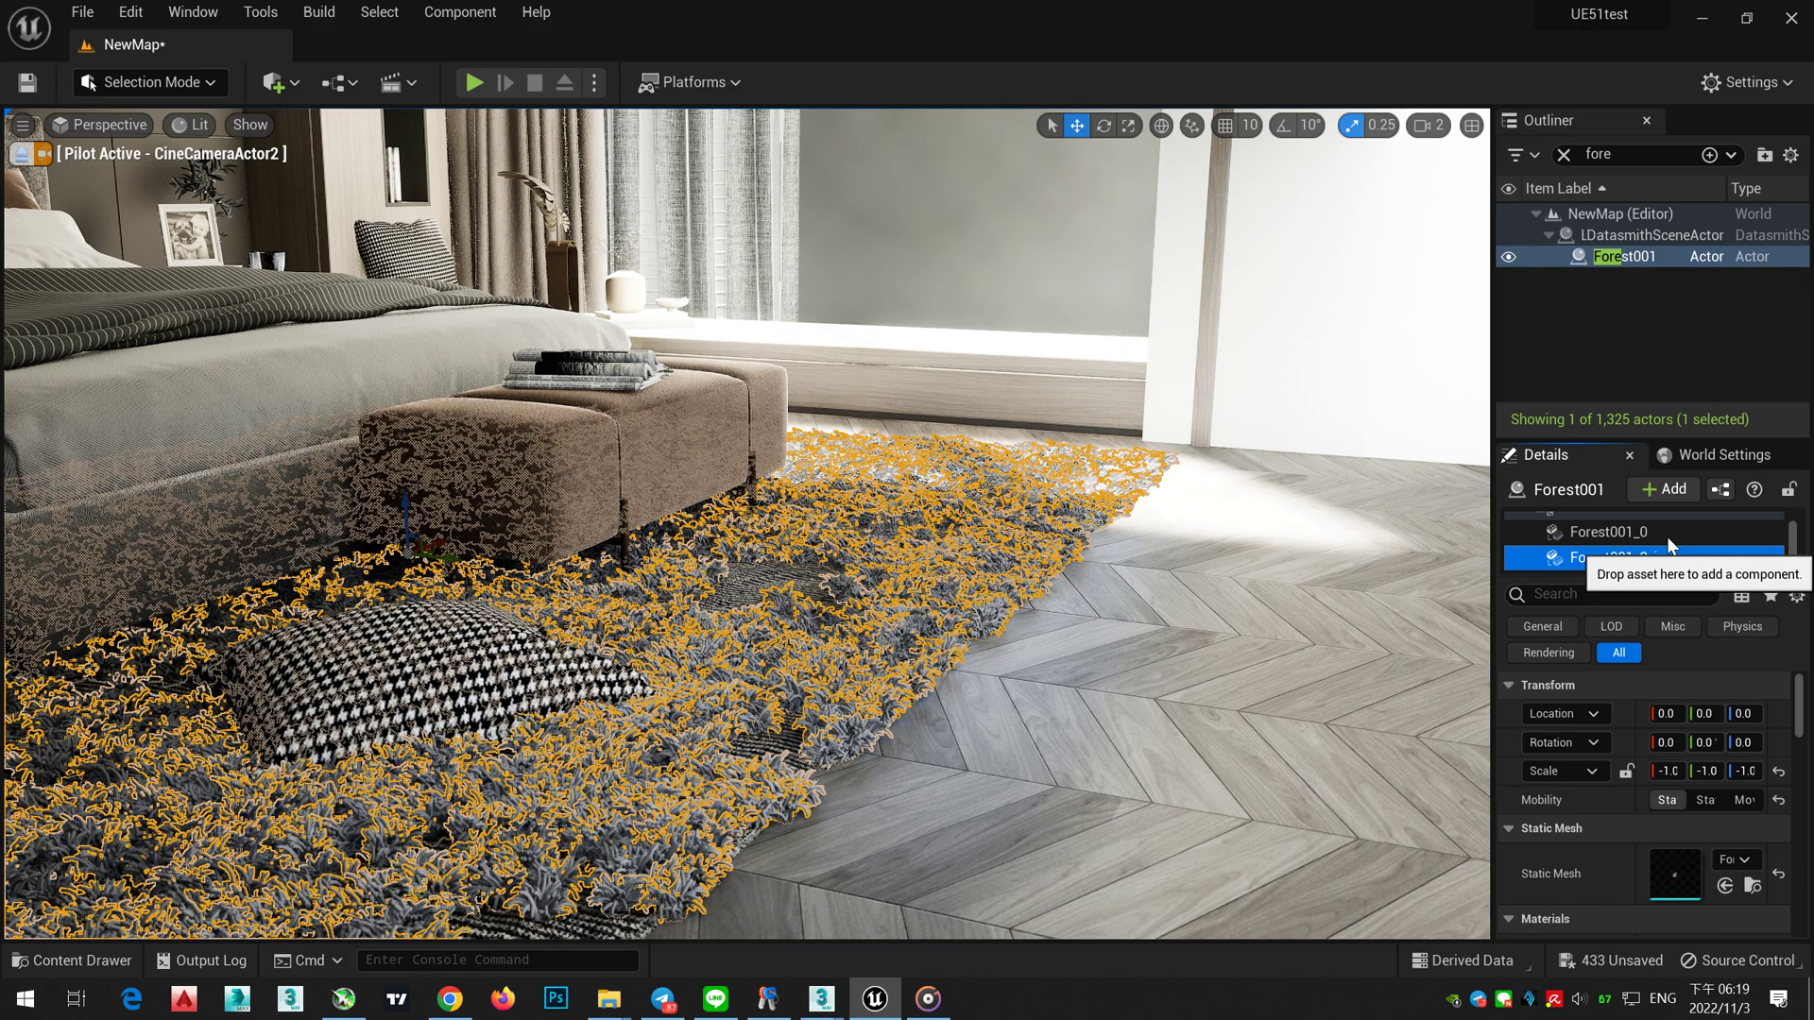
click(1668, 539)
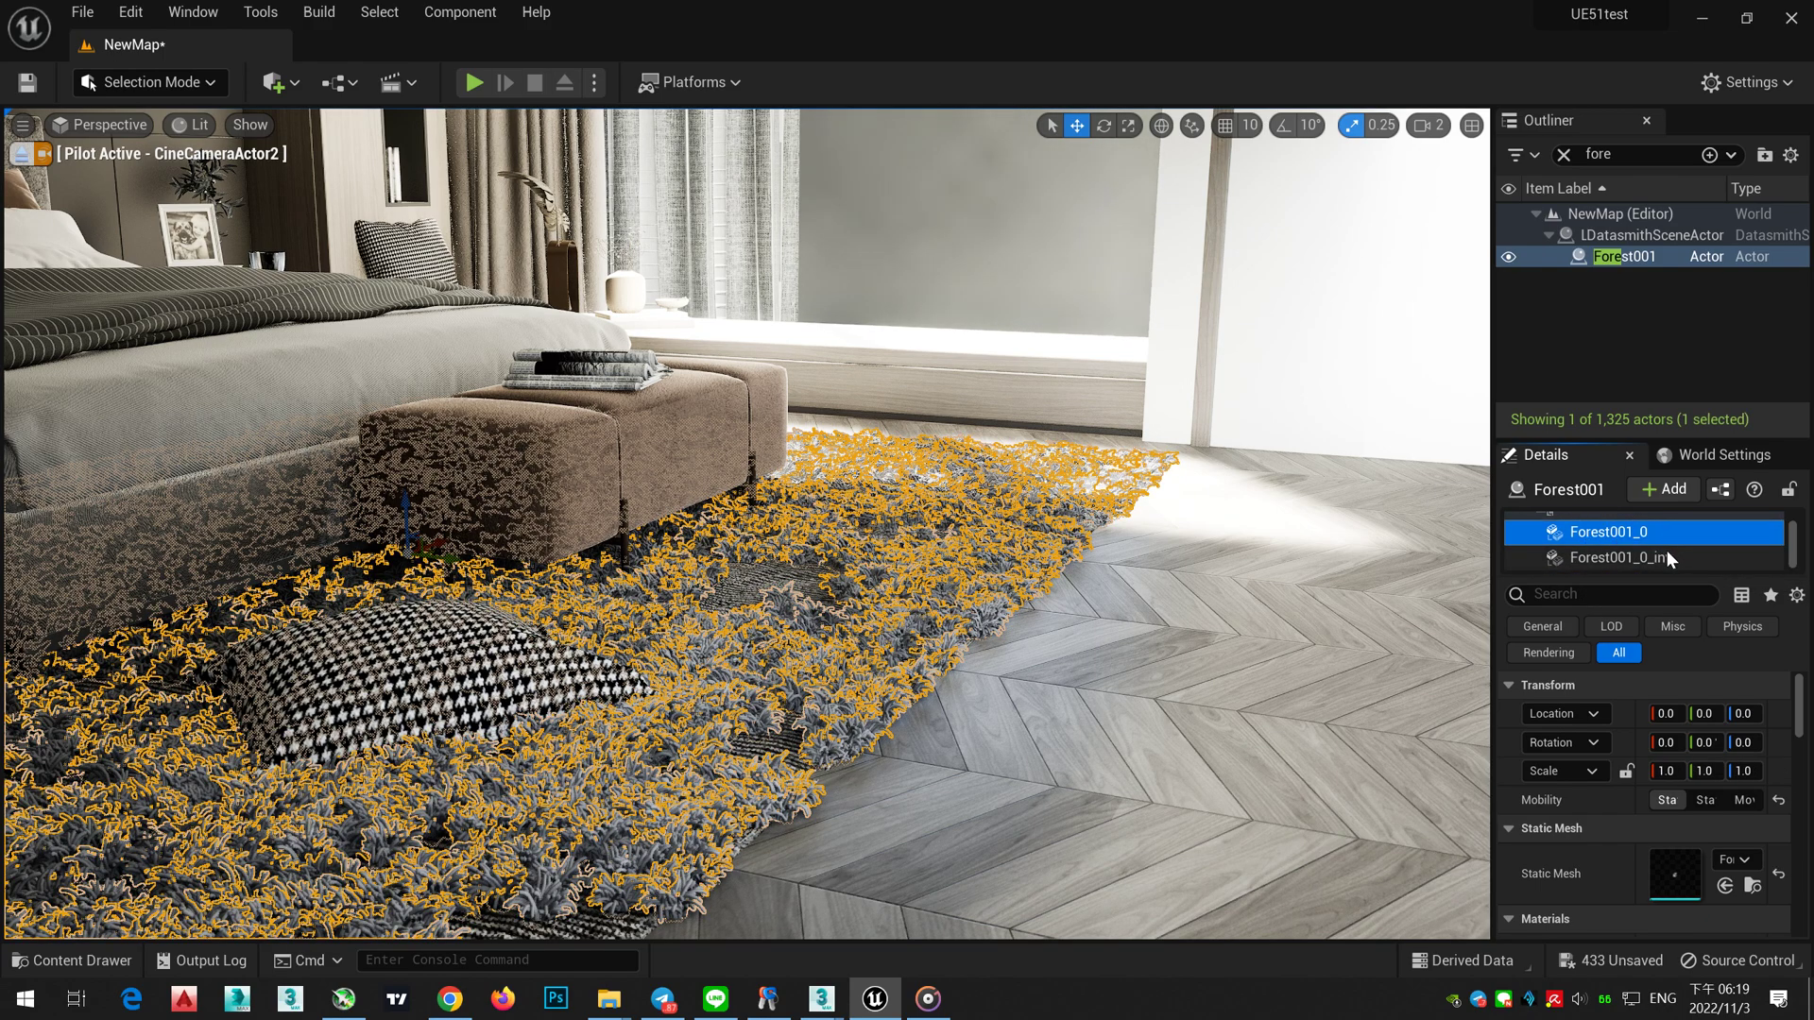
click(1666, 557)
scroll(1602, 784, down, 3)
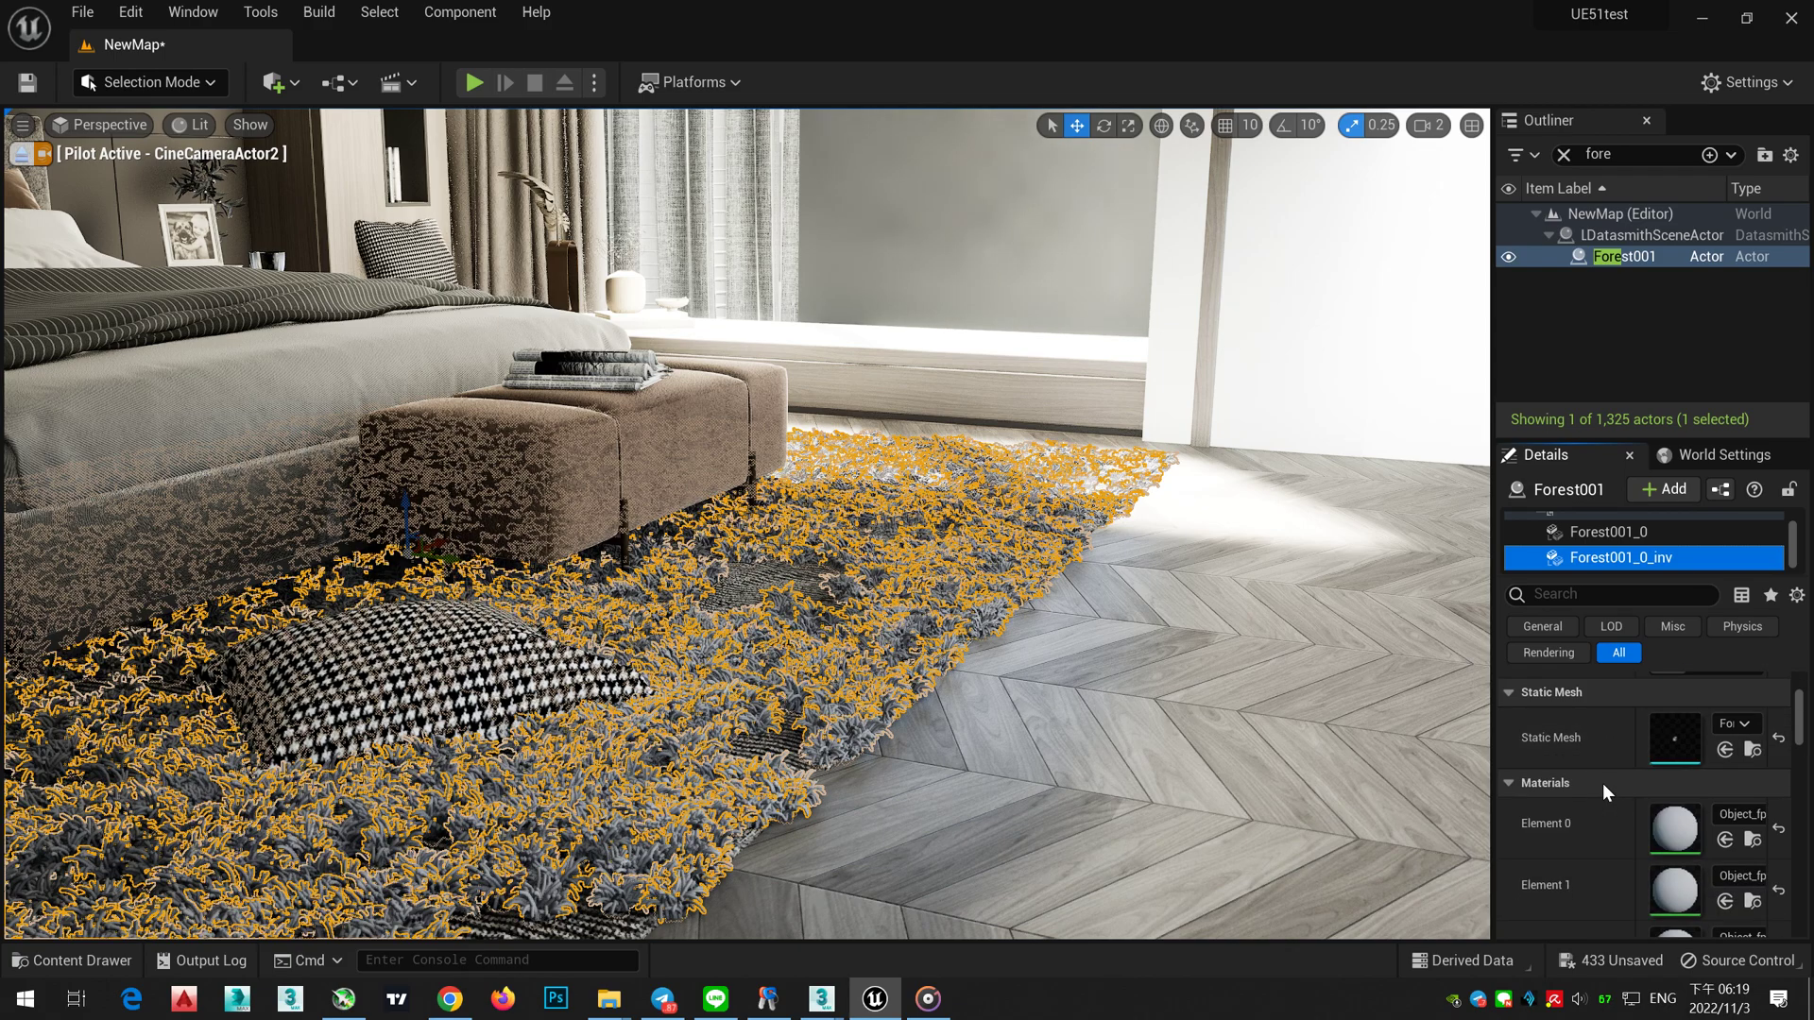
scroll(1608, 780, down, 2)
click(1626, 538)
scroll(1625, 550, up, 2)
click(1625, 548)
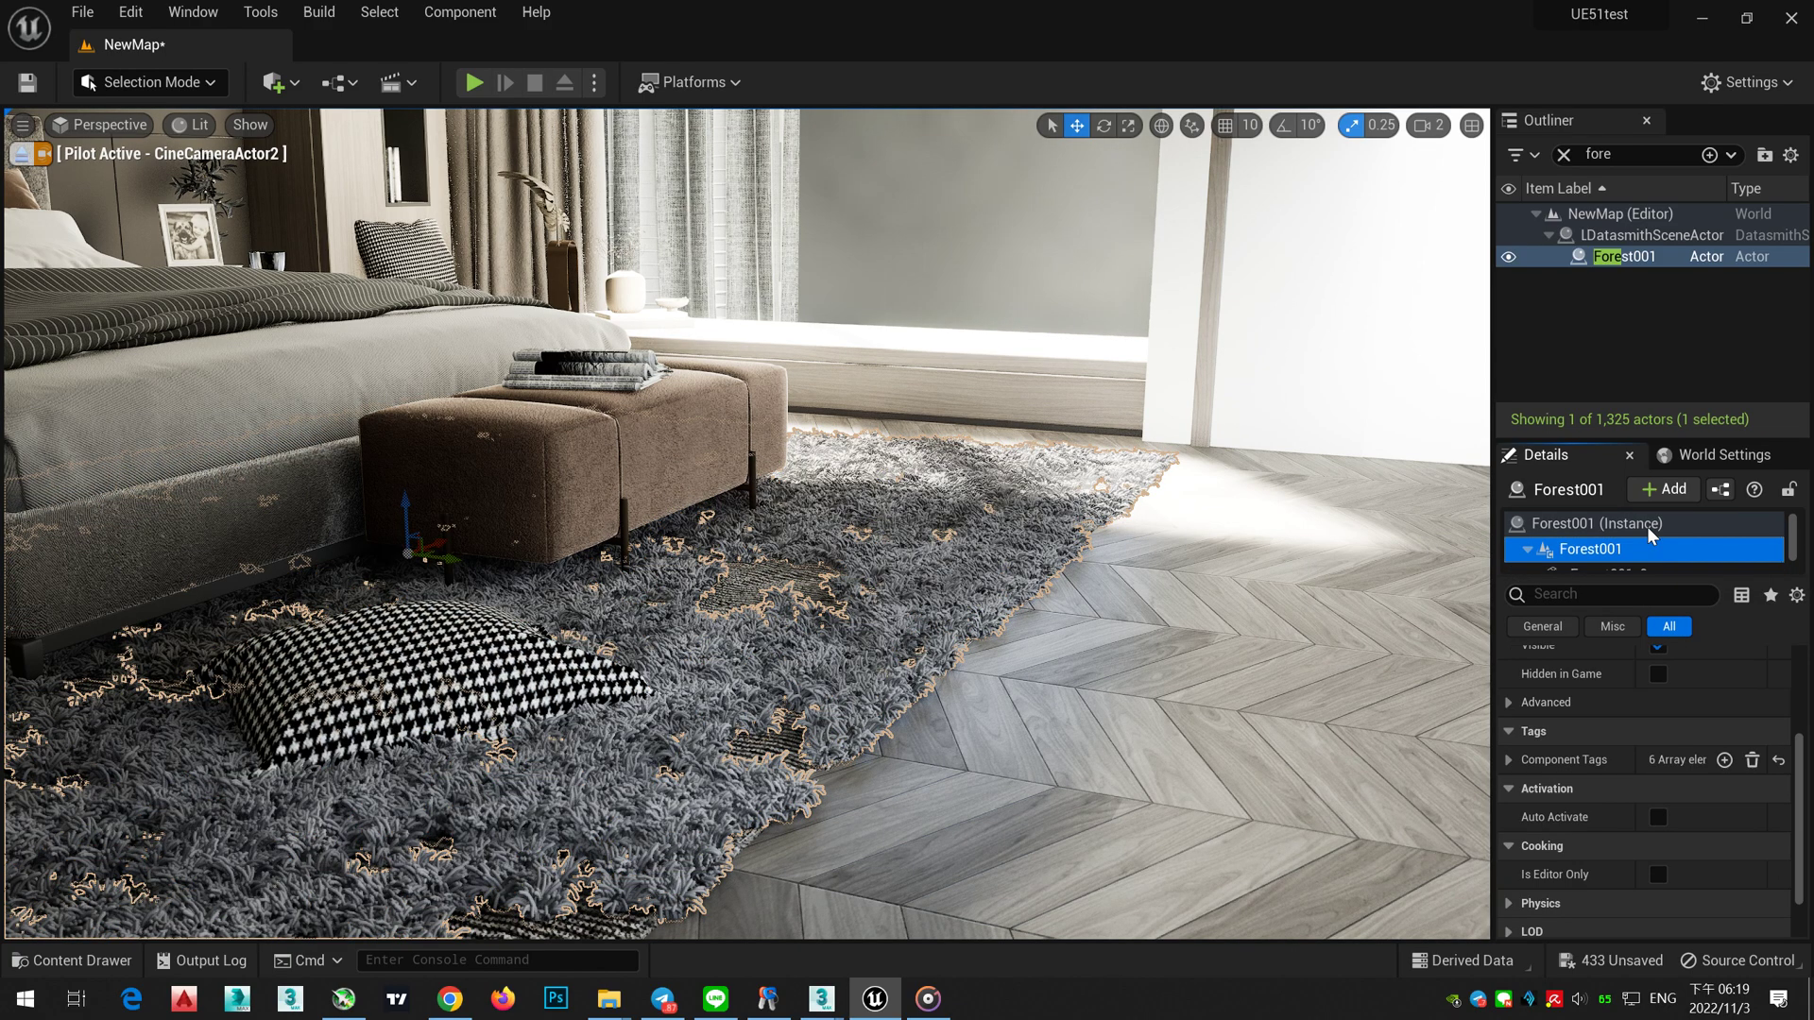
click(1648, 526)
click(1646, 548)
scroll(1613, 734, up, 4)
click(1637, 527)
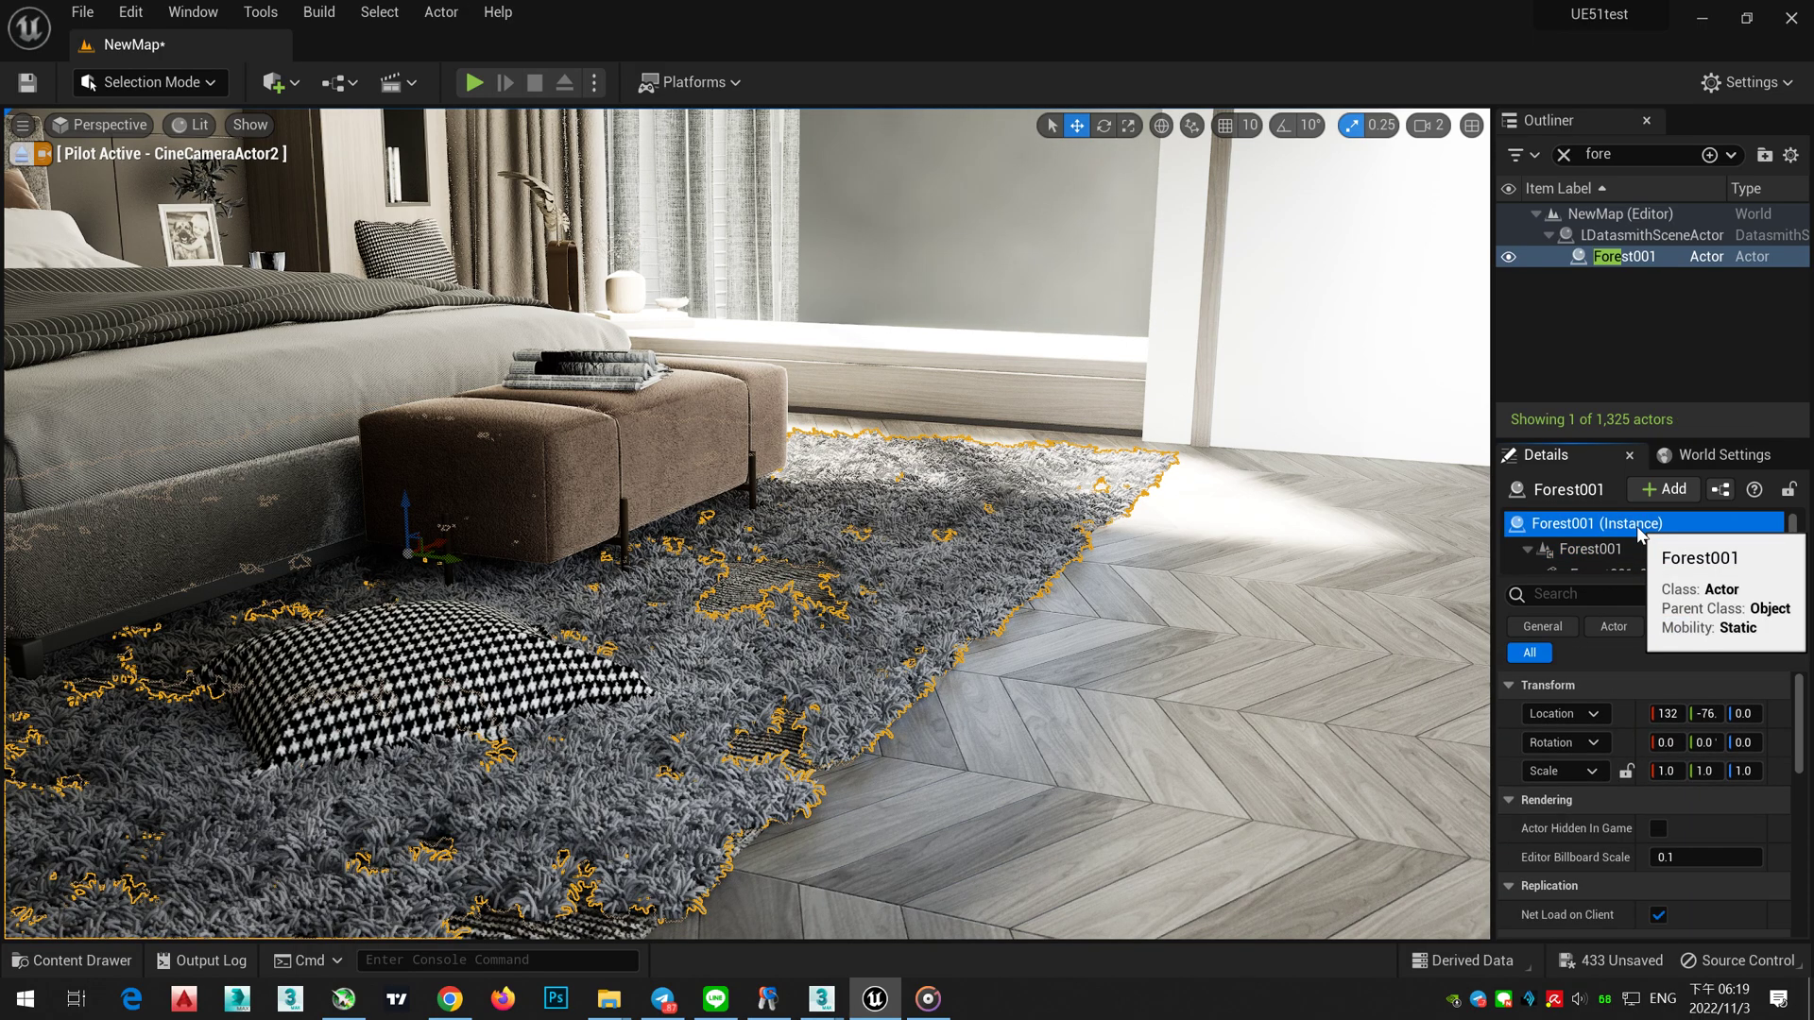
Step: Clear the selection and examine the rug's pile and gaps near the bench, cushion and bed
right_drag(1159, 523, 1200, 541)
key(Escape)
key(w)
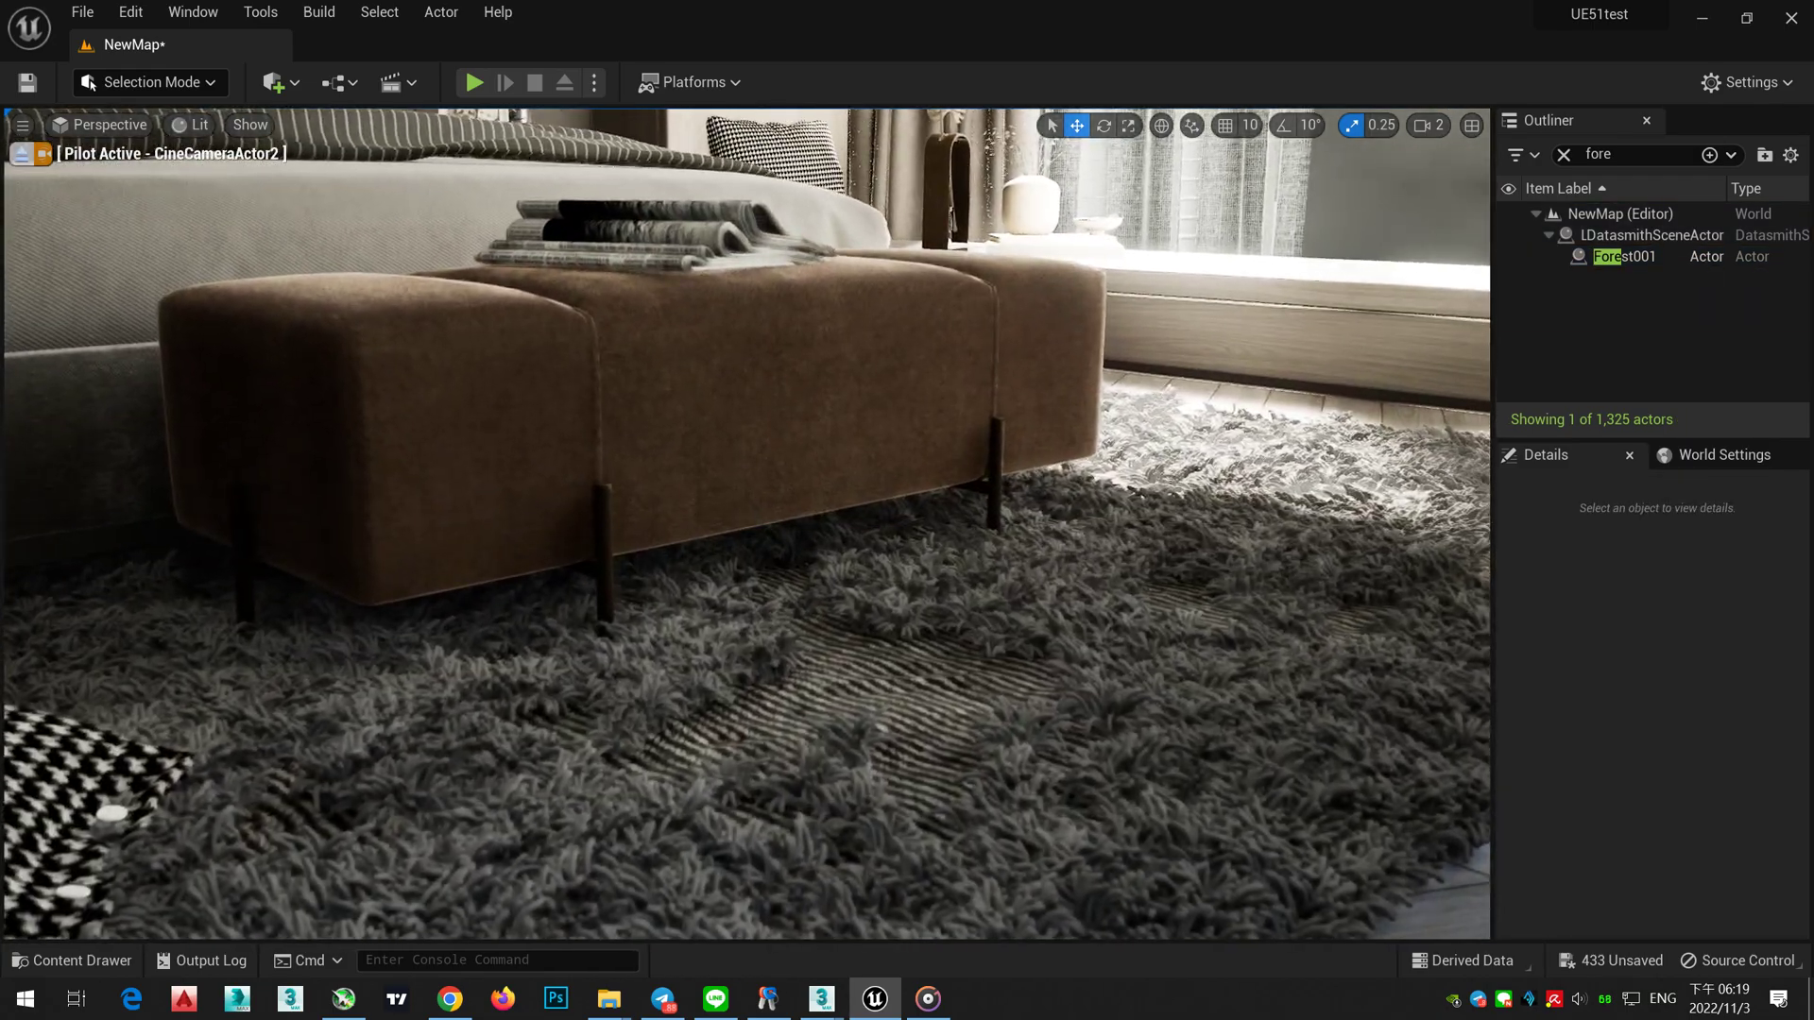
key(s)
right_drag(1020, 855, 949, 855)
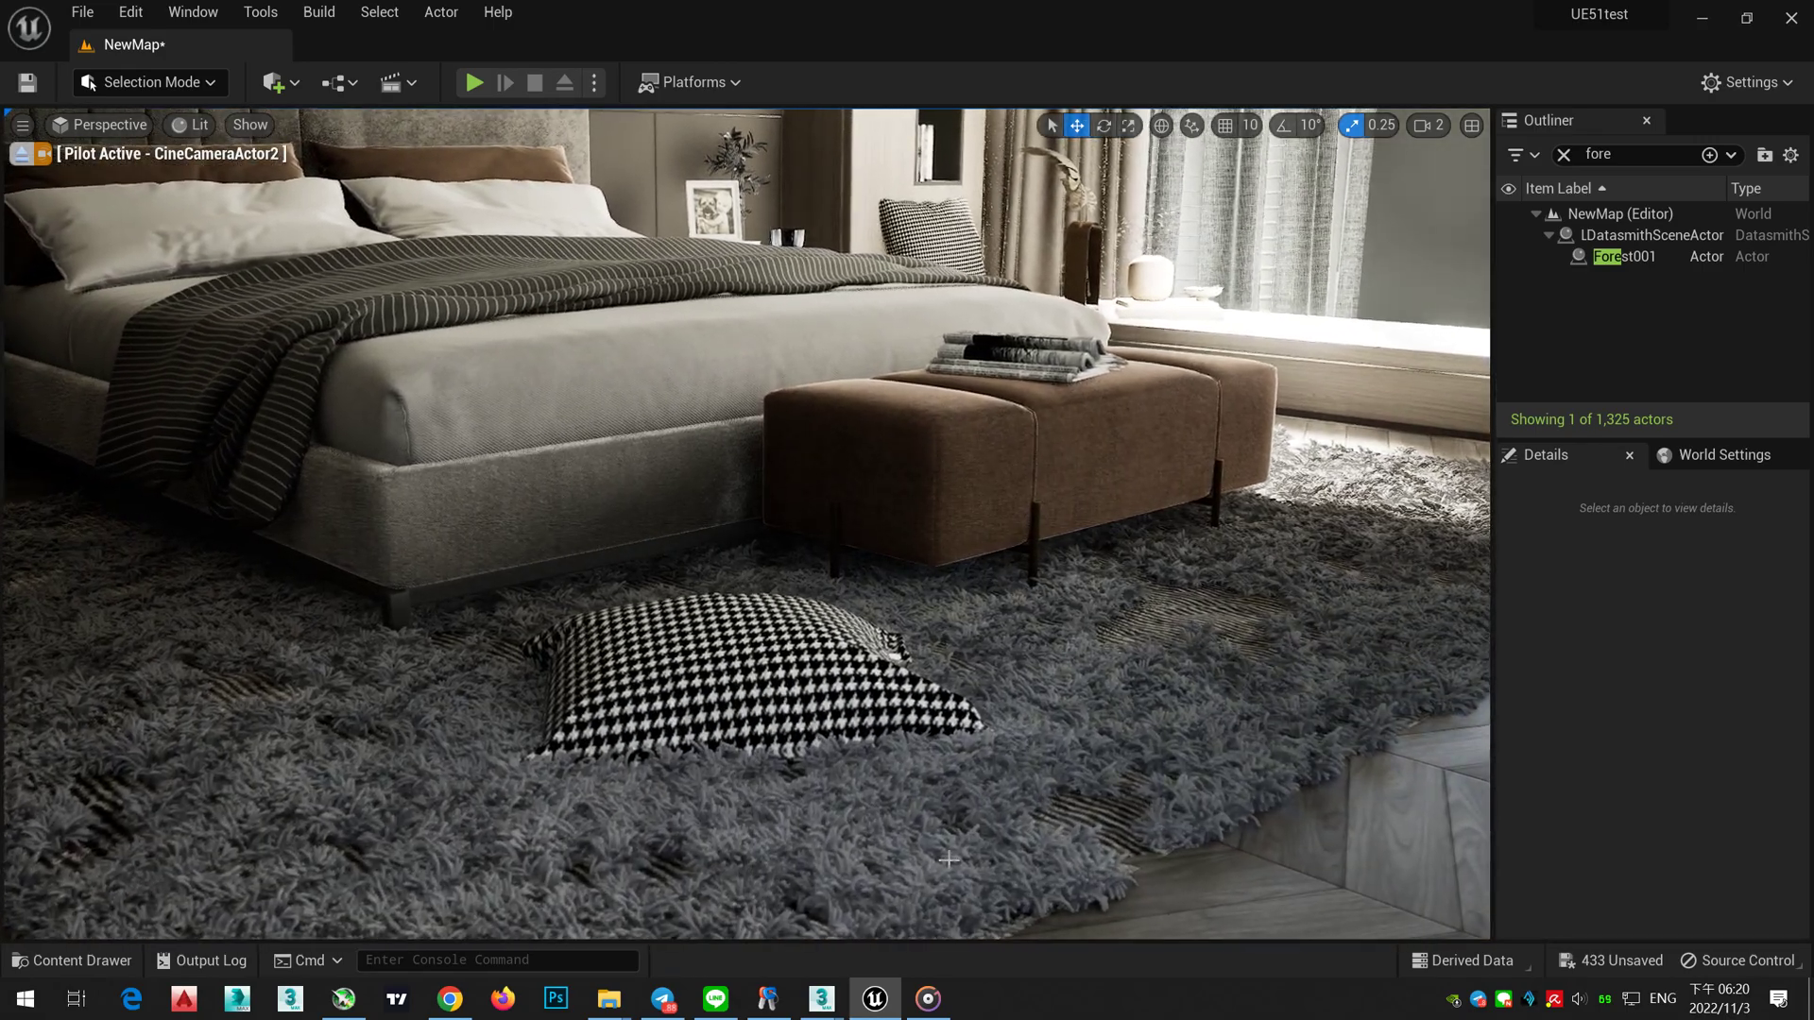
Step: Switch to 3ds Max and change the rug Forest object's distribution map from its image list to Patches 4
mouse_move(837, 999)
click(744, 923)
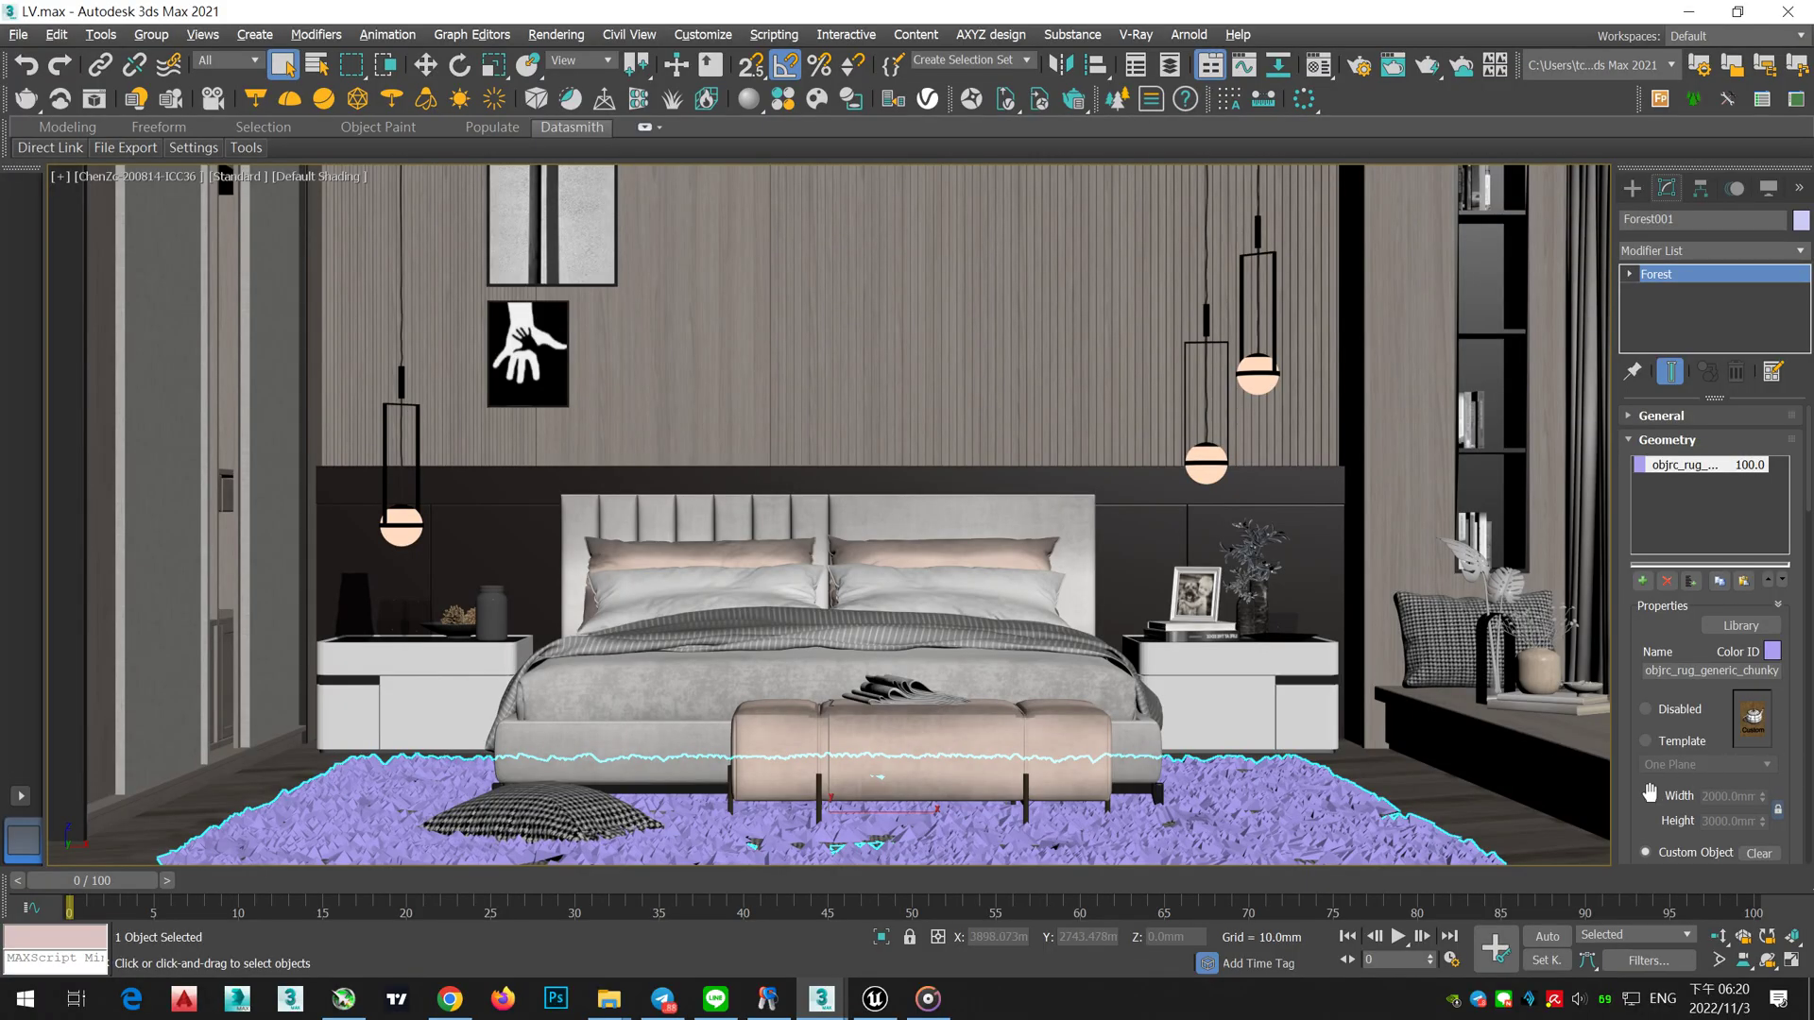
drag(1650, 792, 1673, 592)
scroll(1658, 697, up, 8)
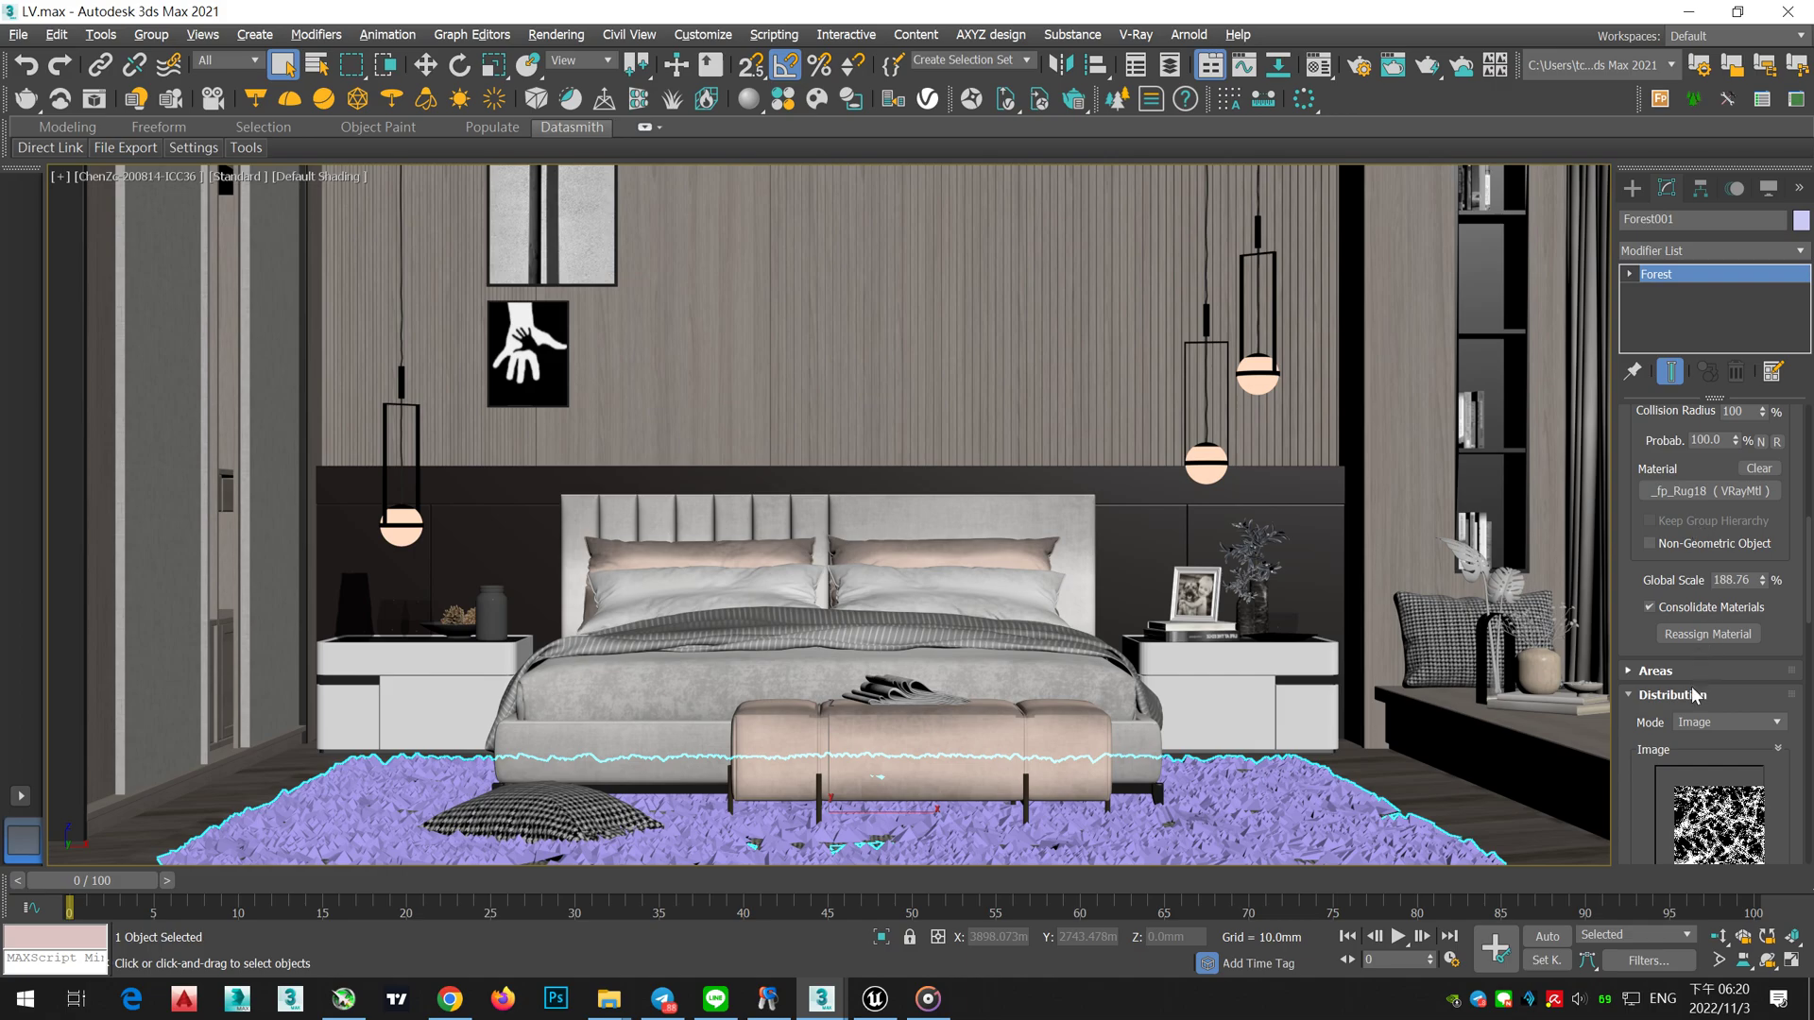
click(1737, 521)
click(1735, 567)
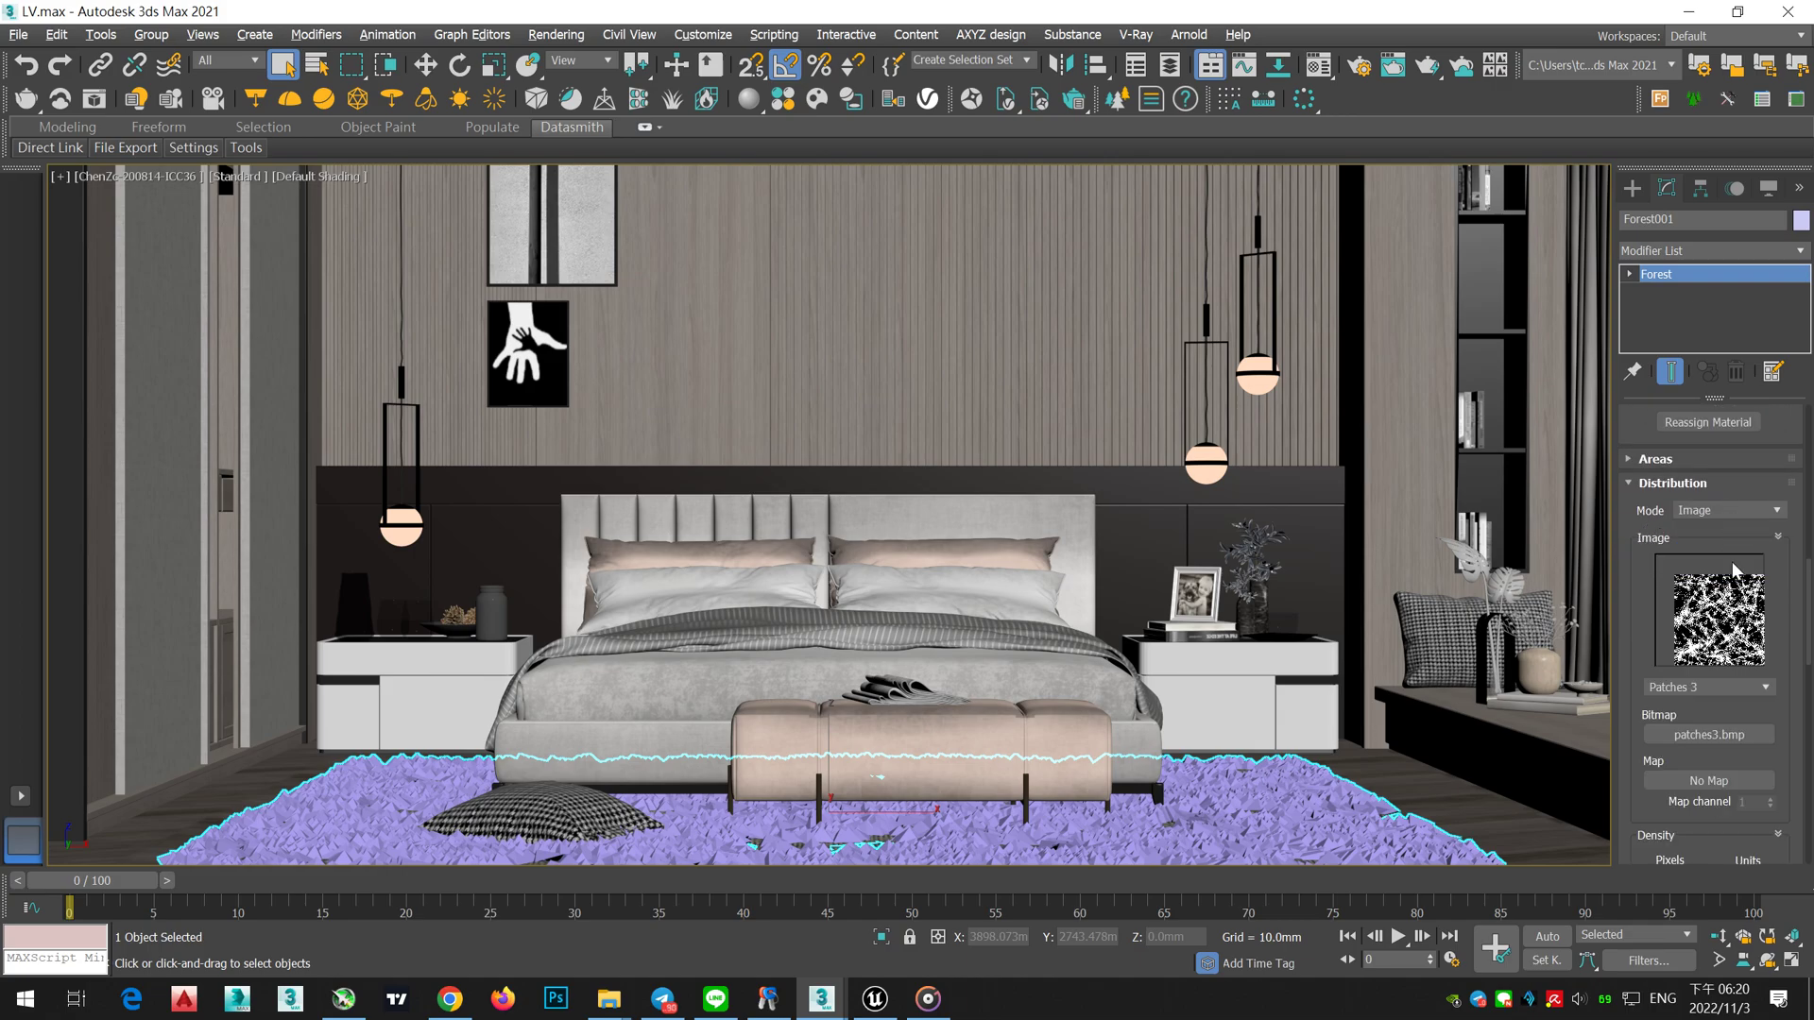
scroll(1758, 742, down, 3)
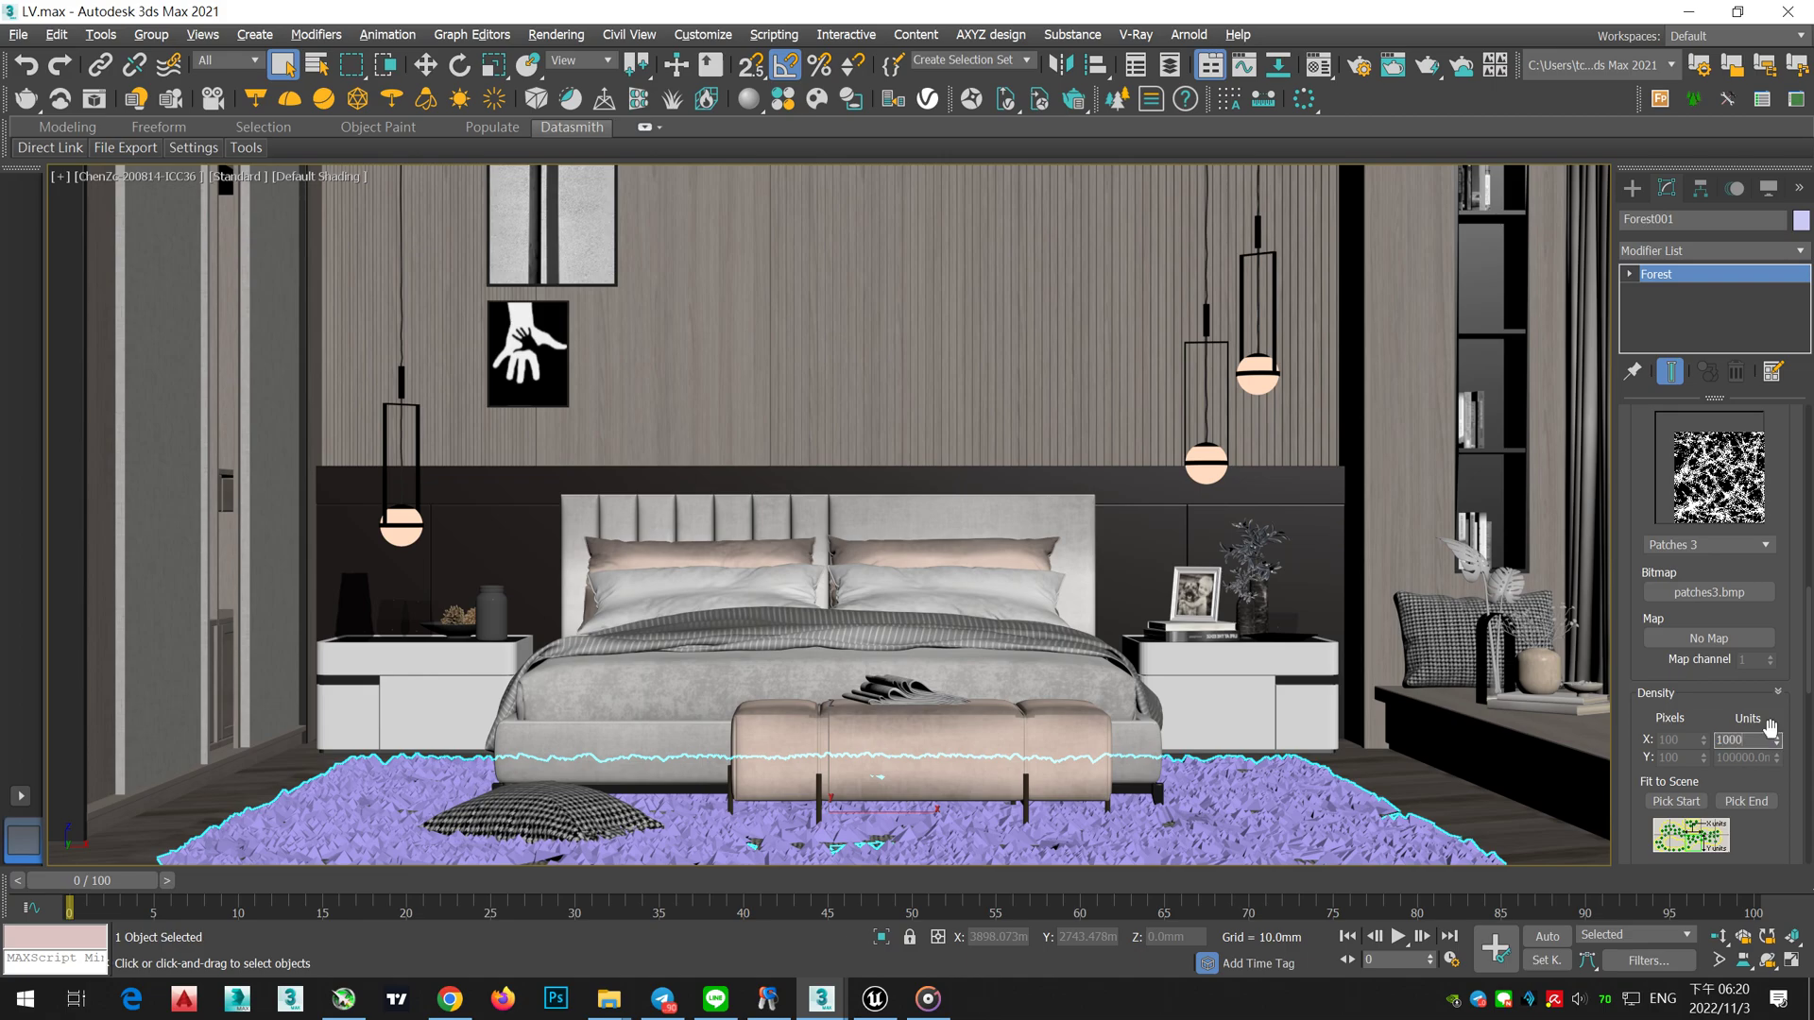
click(1764, 545)
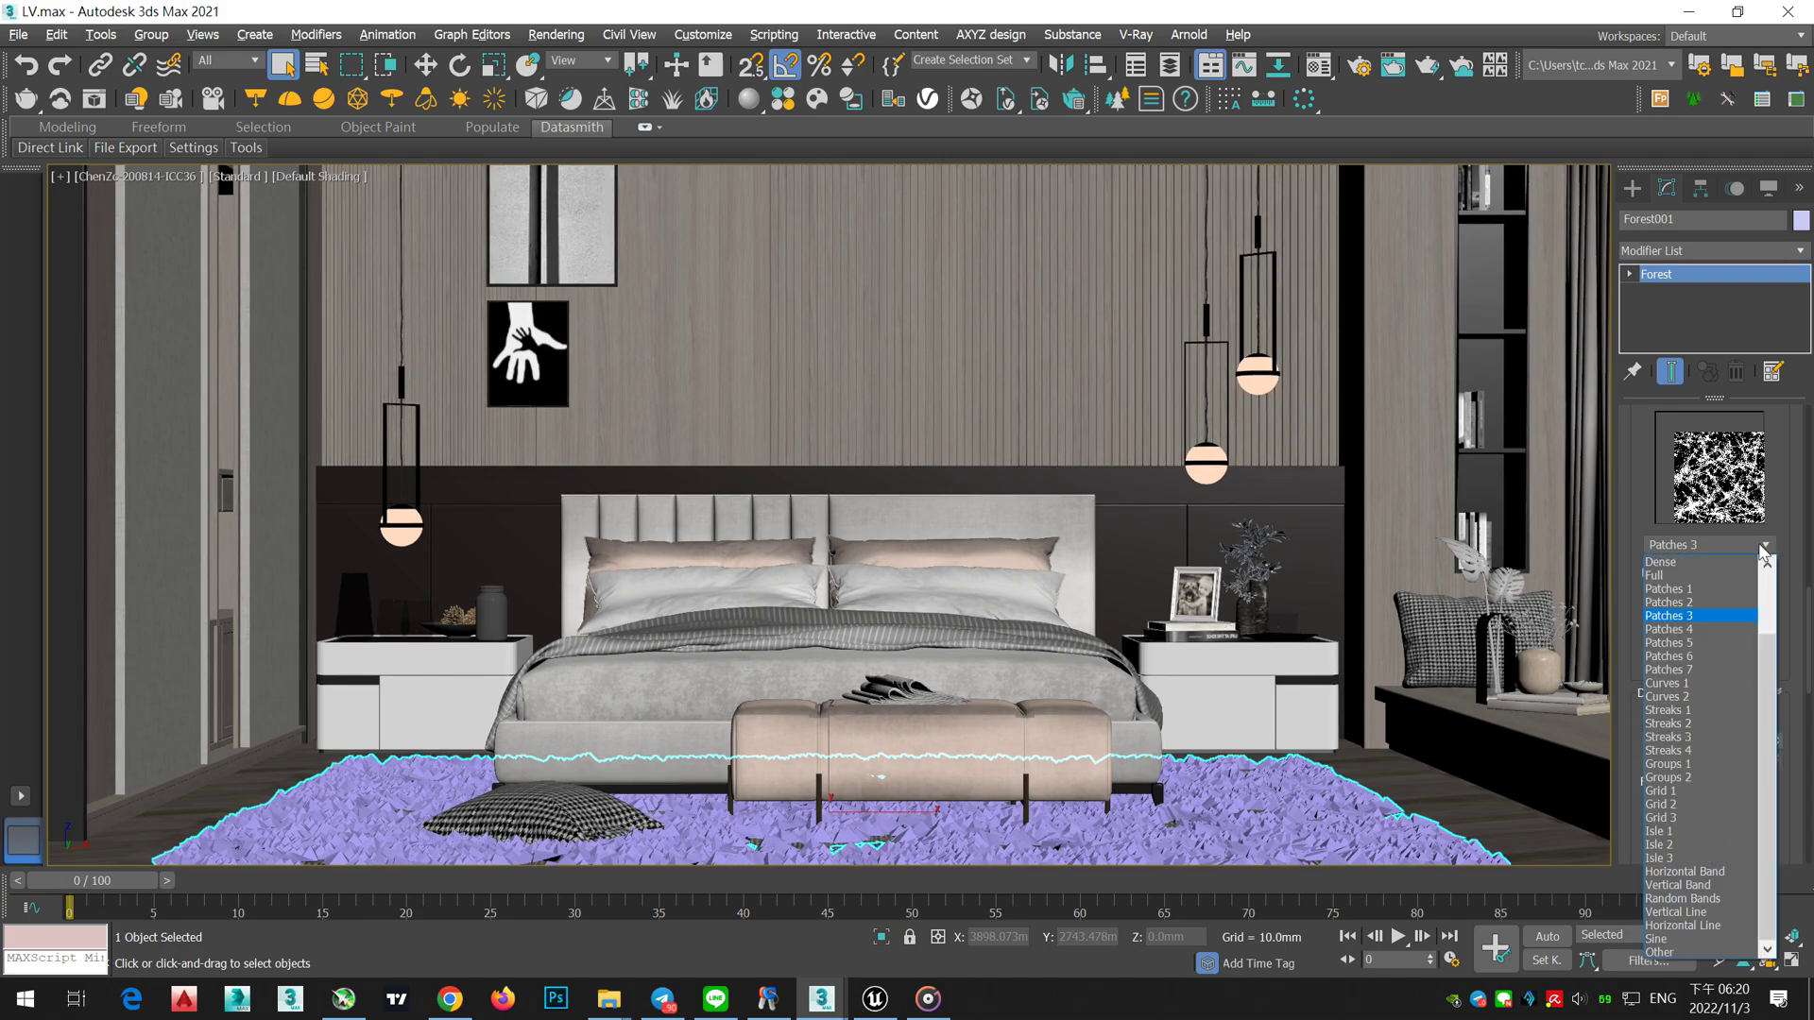
click(1712, 630)
Step: Try the Patches 5 distribution map on the rug and settle on Patches 1
click(1727, 548)
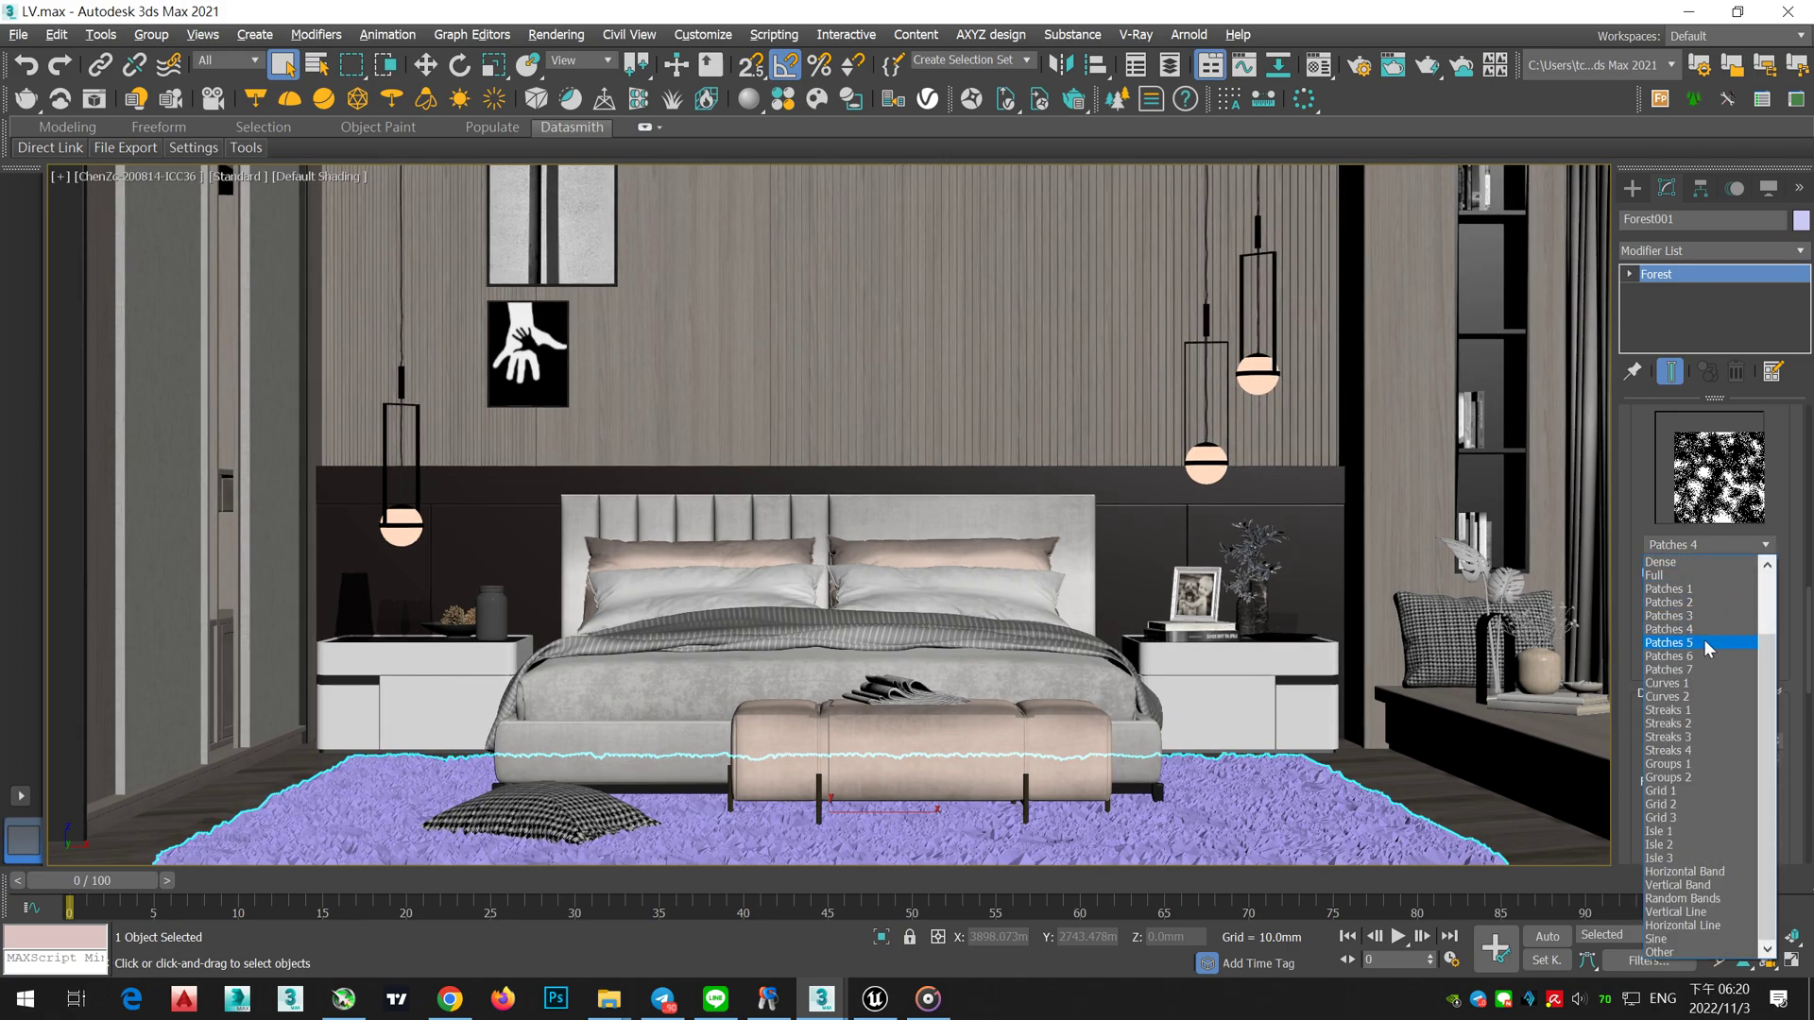
click(1709, 643)
click(1732, 548)
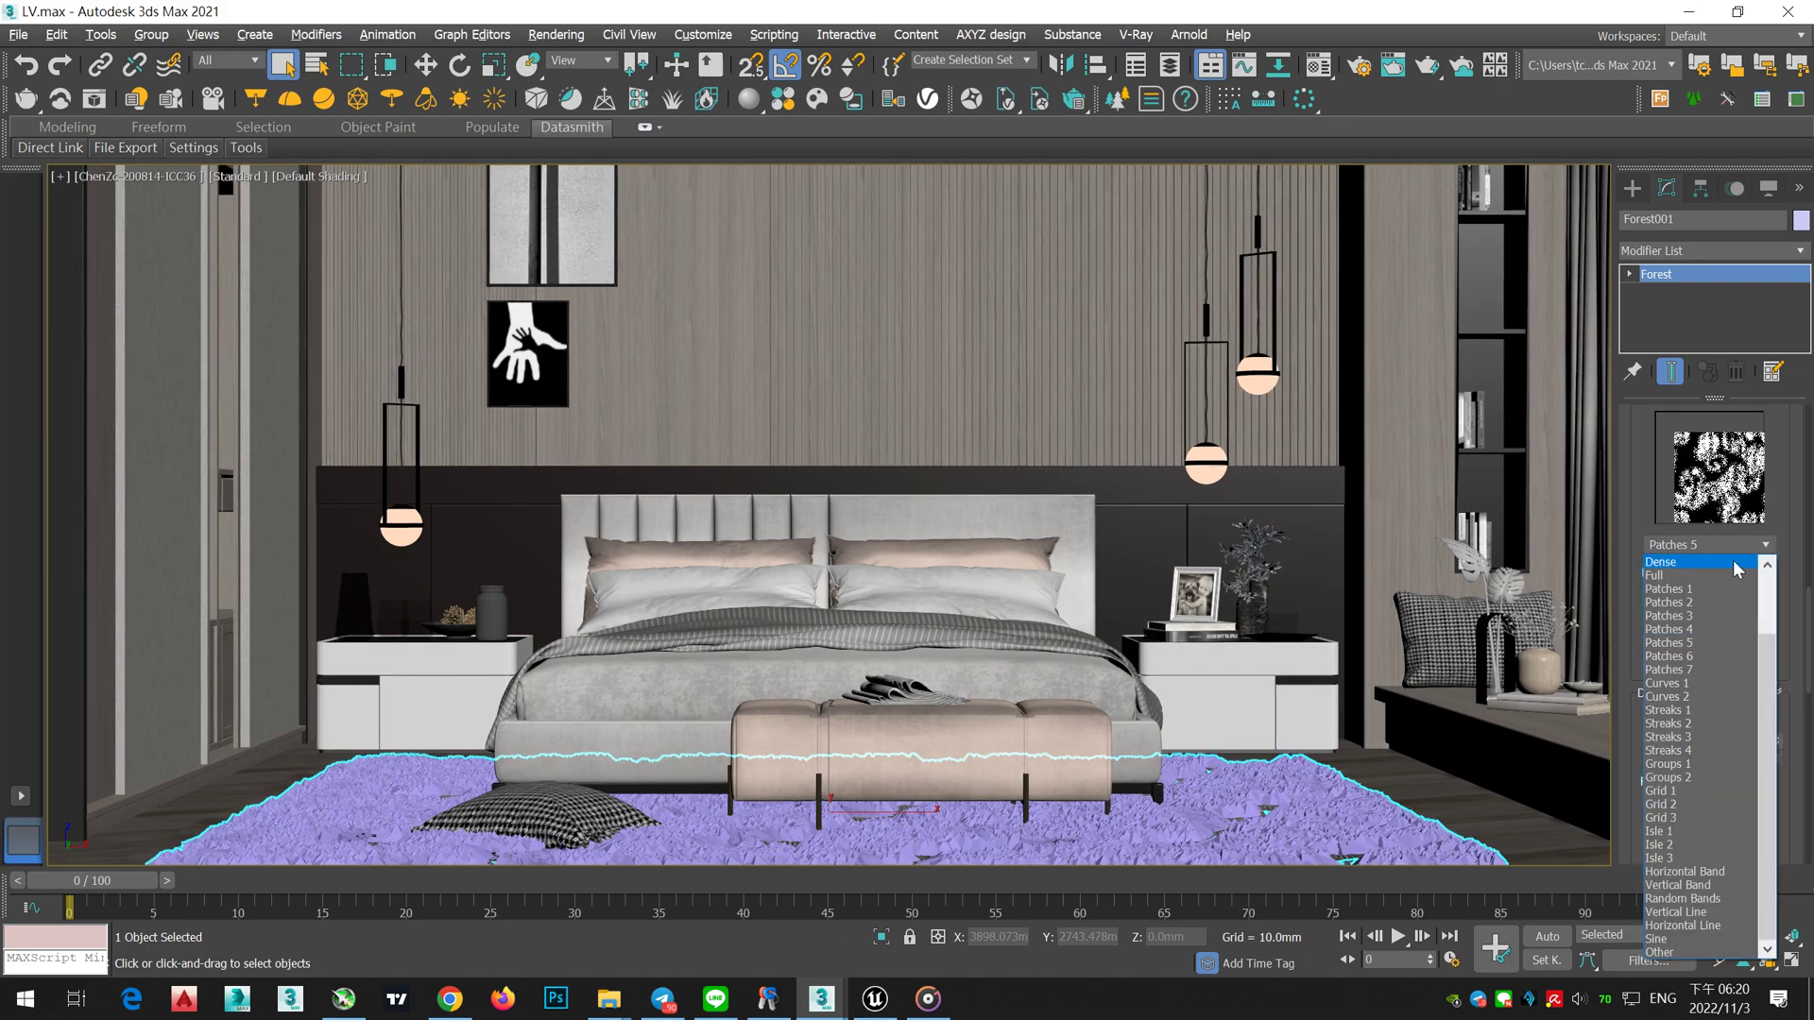
click(1726, 588)
Step: Reduce the rug's Global Scale to 113.143 % and synchronize the scene to Unreal Engine through Datasmith Direct Link
scroll(1774, 659, up, 3)
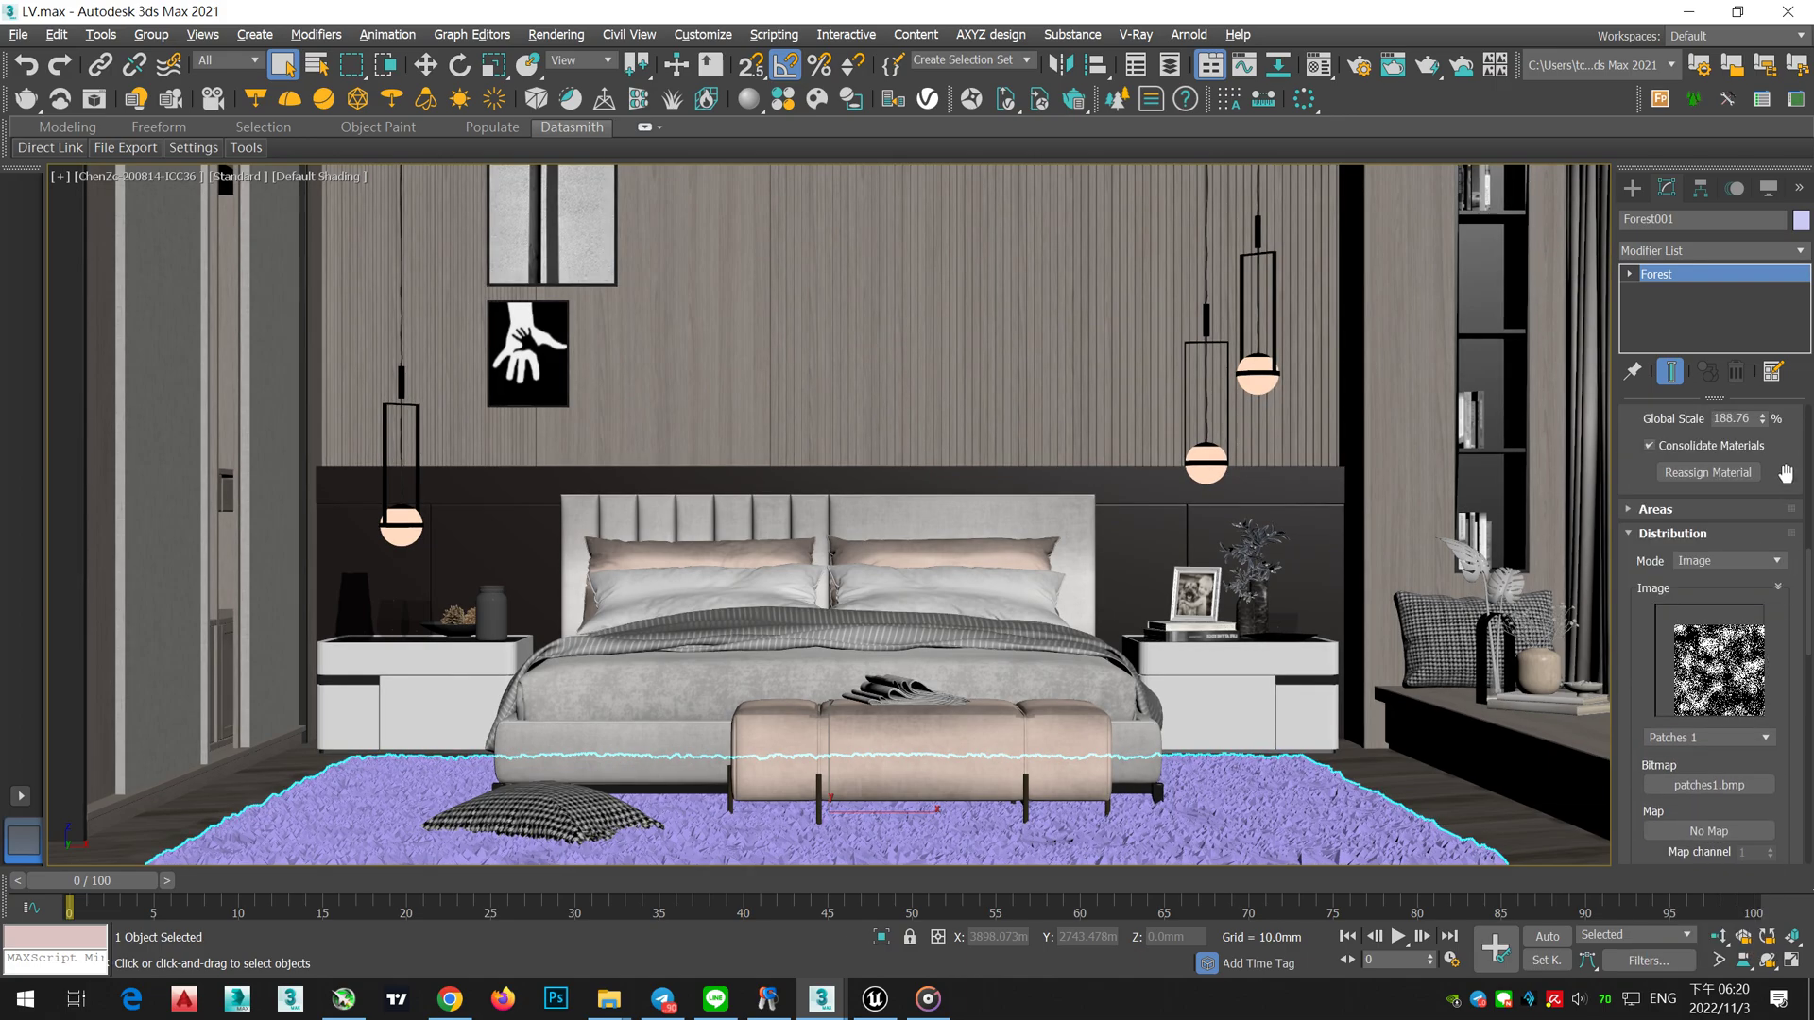
scroll(1776, 511, up, 2)
mouse_move(1764, 552)
mouse_down()
mouse_move(1763, 581)
mouse_move(1760, 554)
mouse_up()
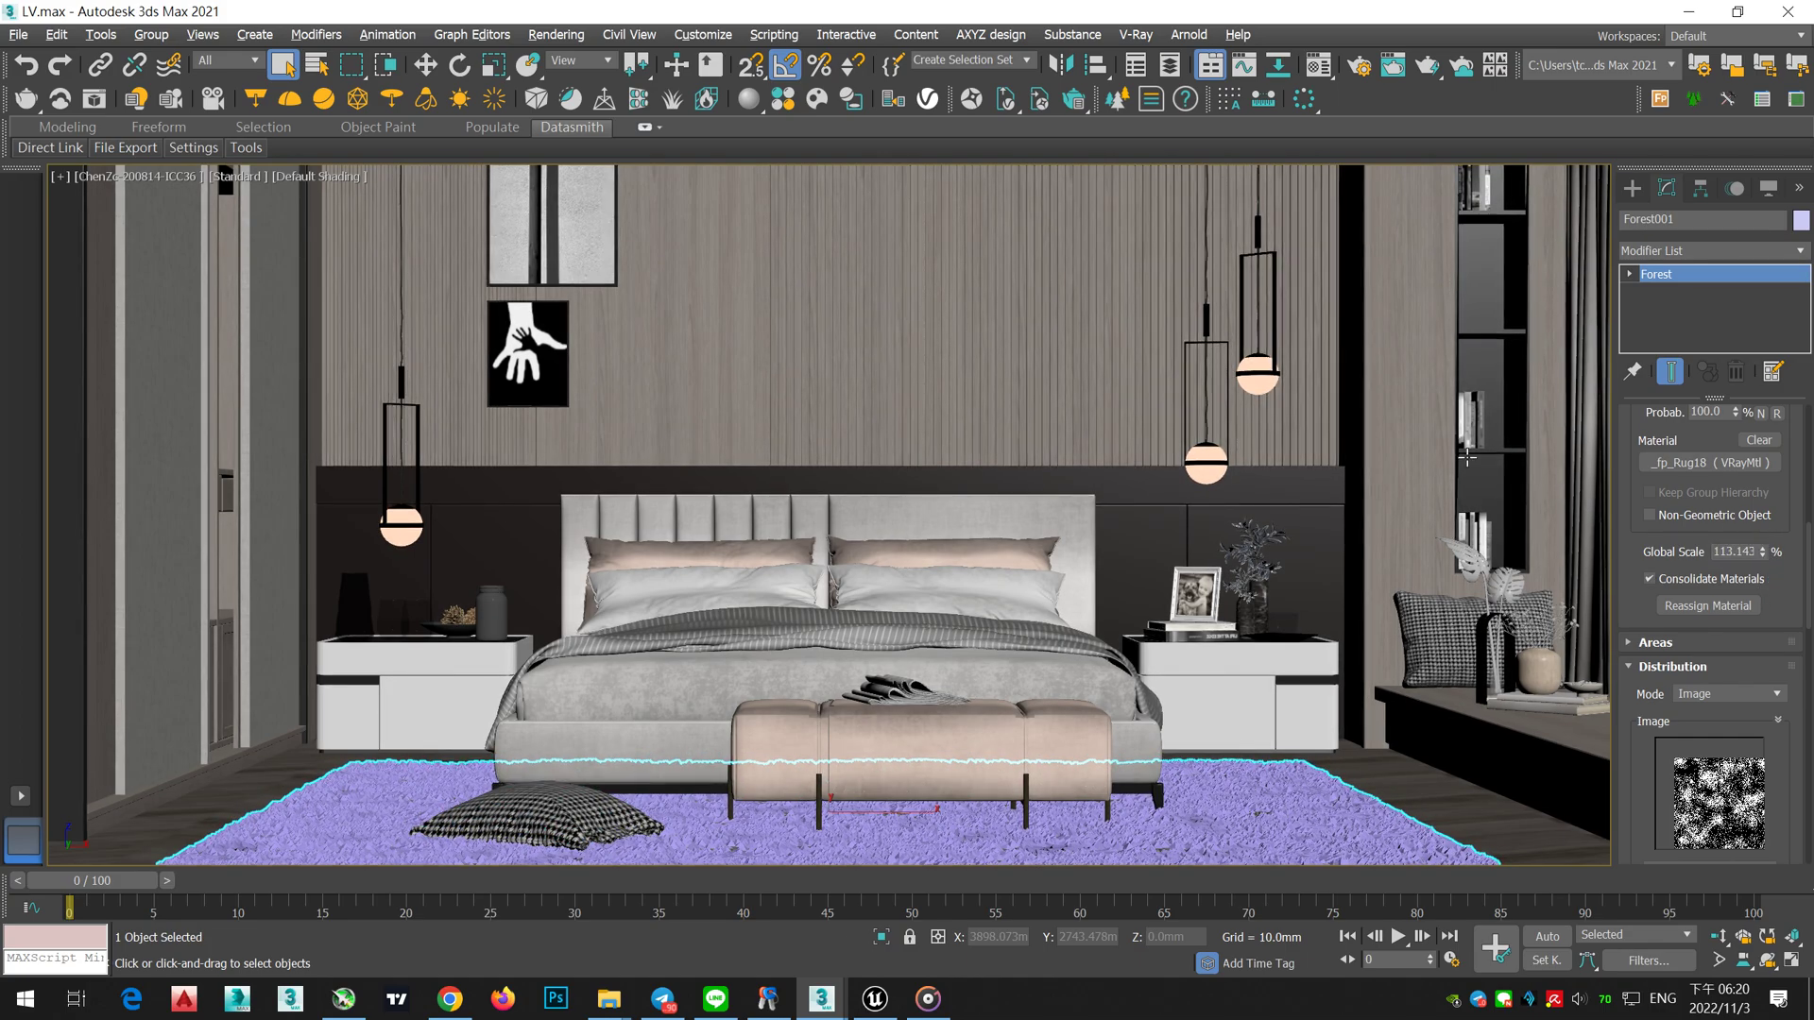
click(19, 154)
click(43, 189)
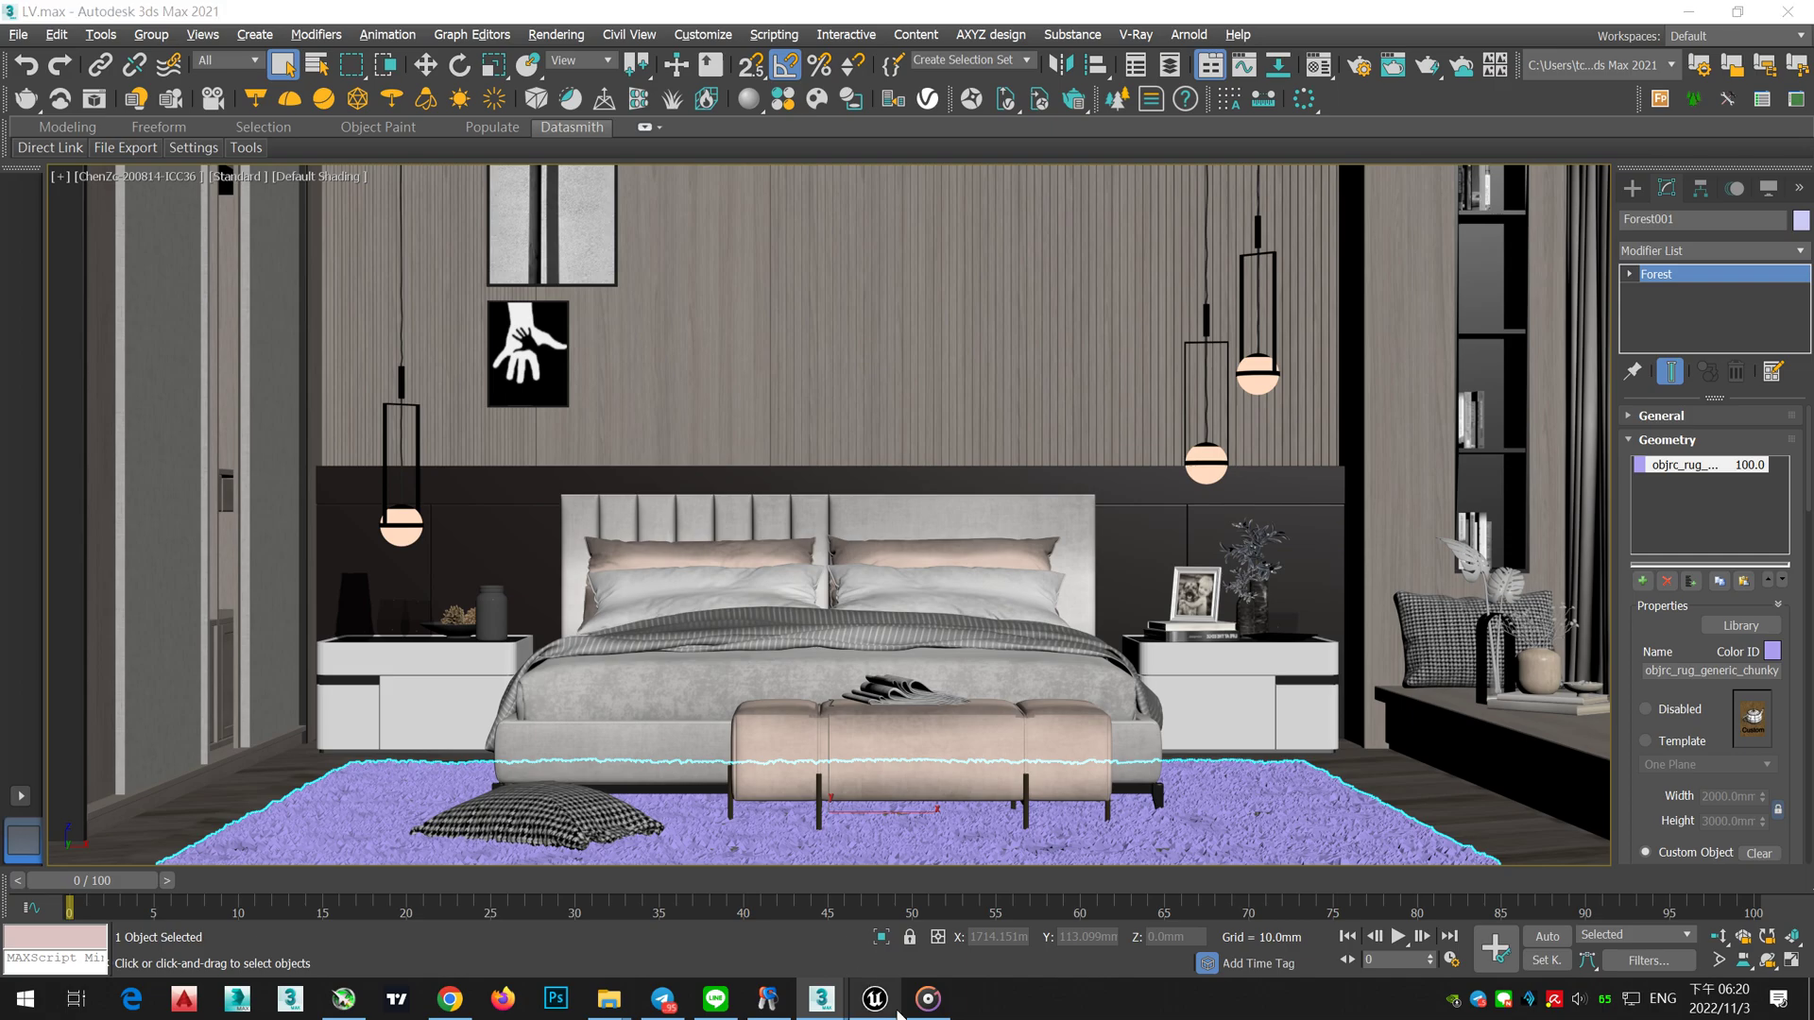
click(1691, 11)
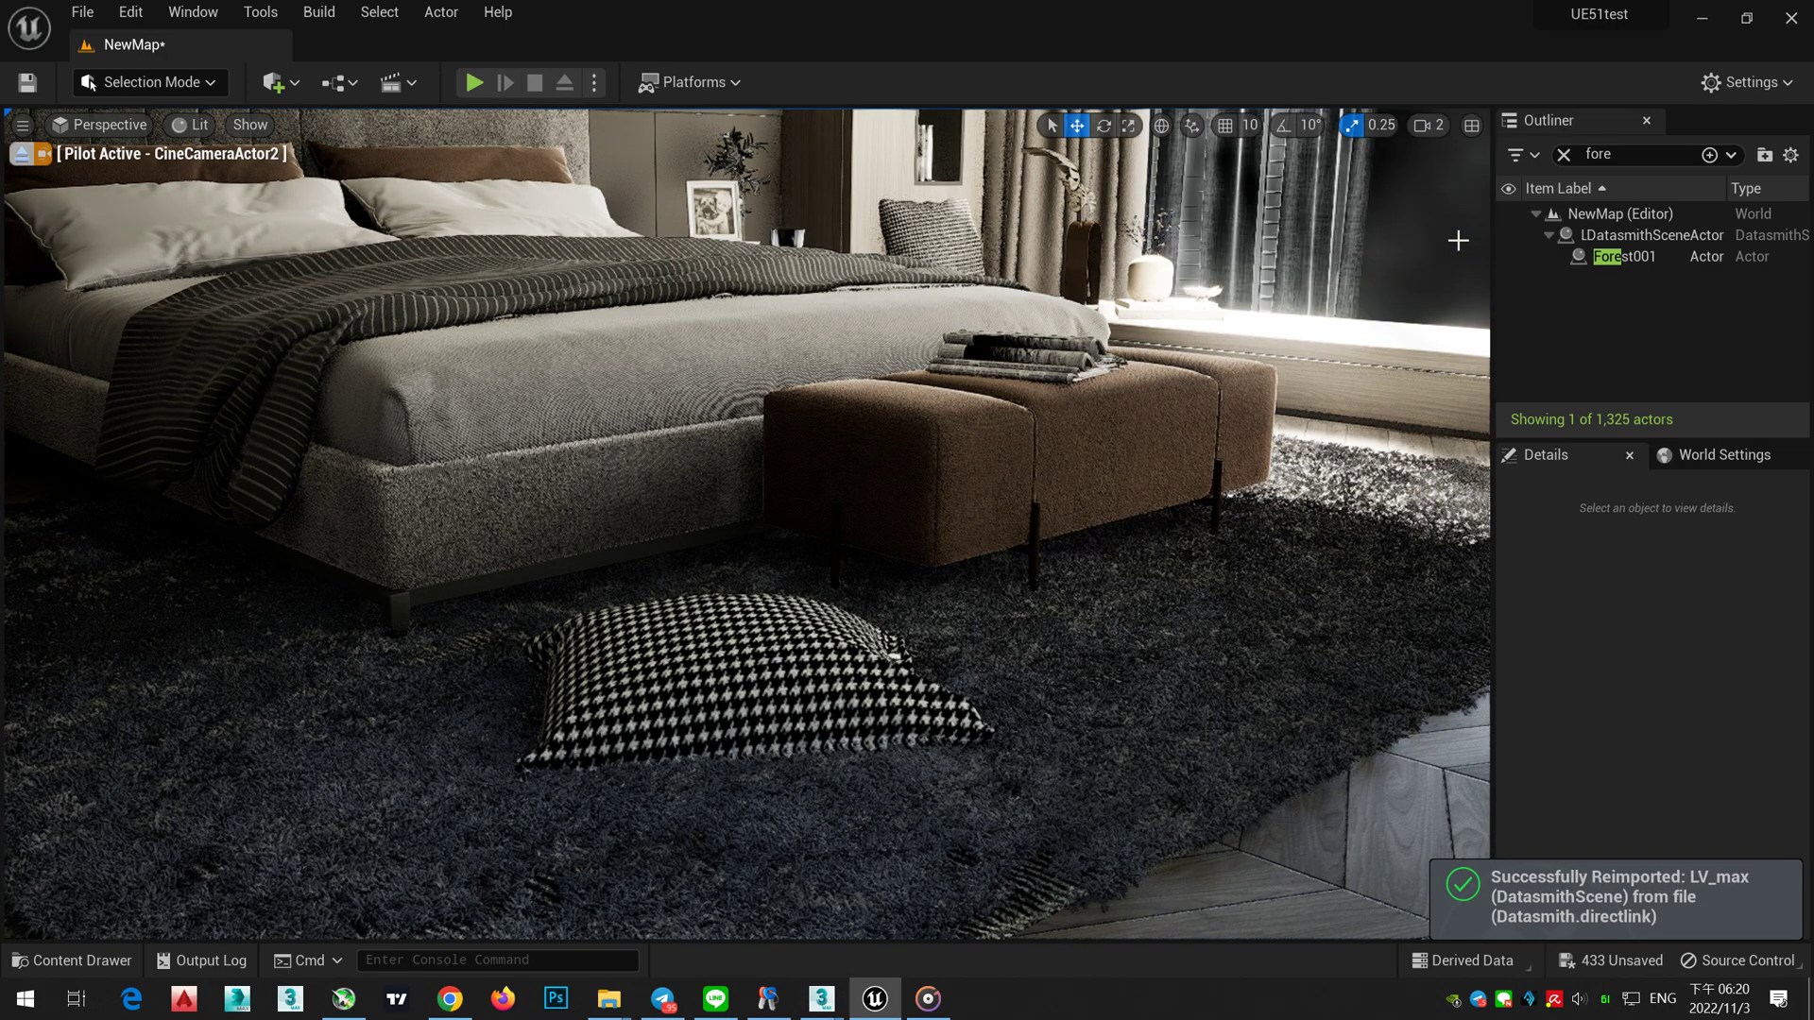
Step: Examine the updated rug around the bench and cushion, briefly selecting the Forest001 actor to outline its coverage and gaps
right_drag(1094, 522, 1221, 497)
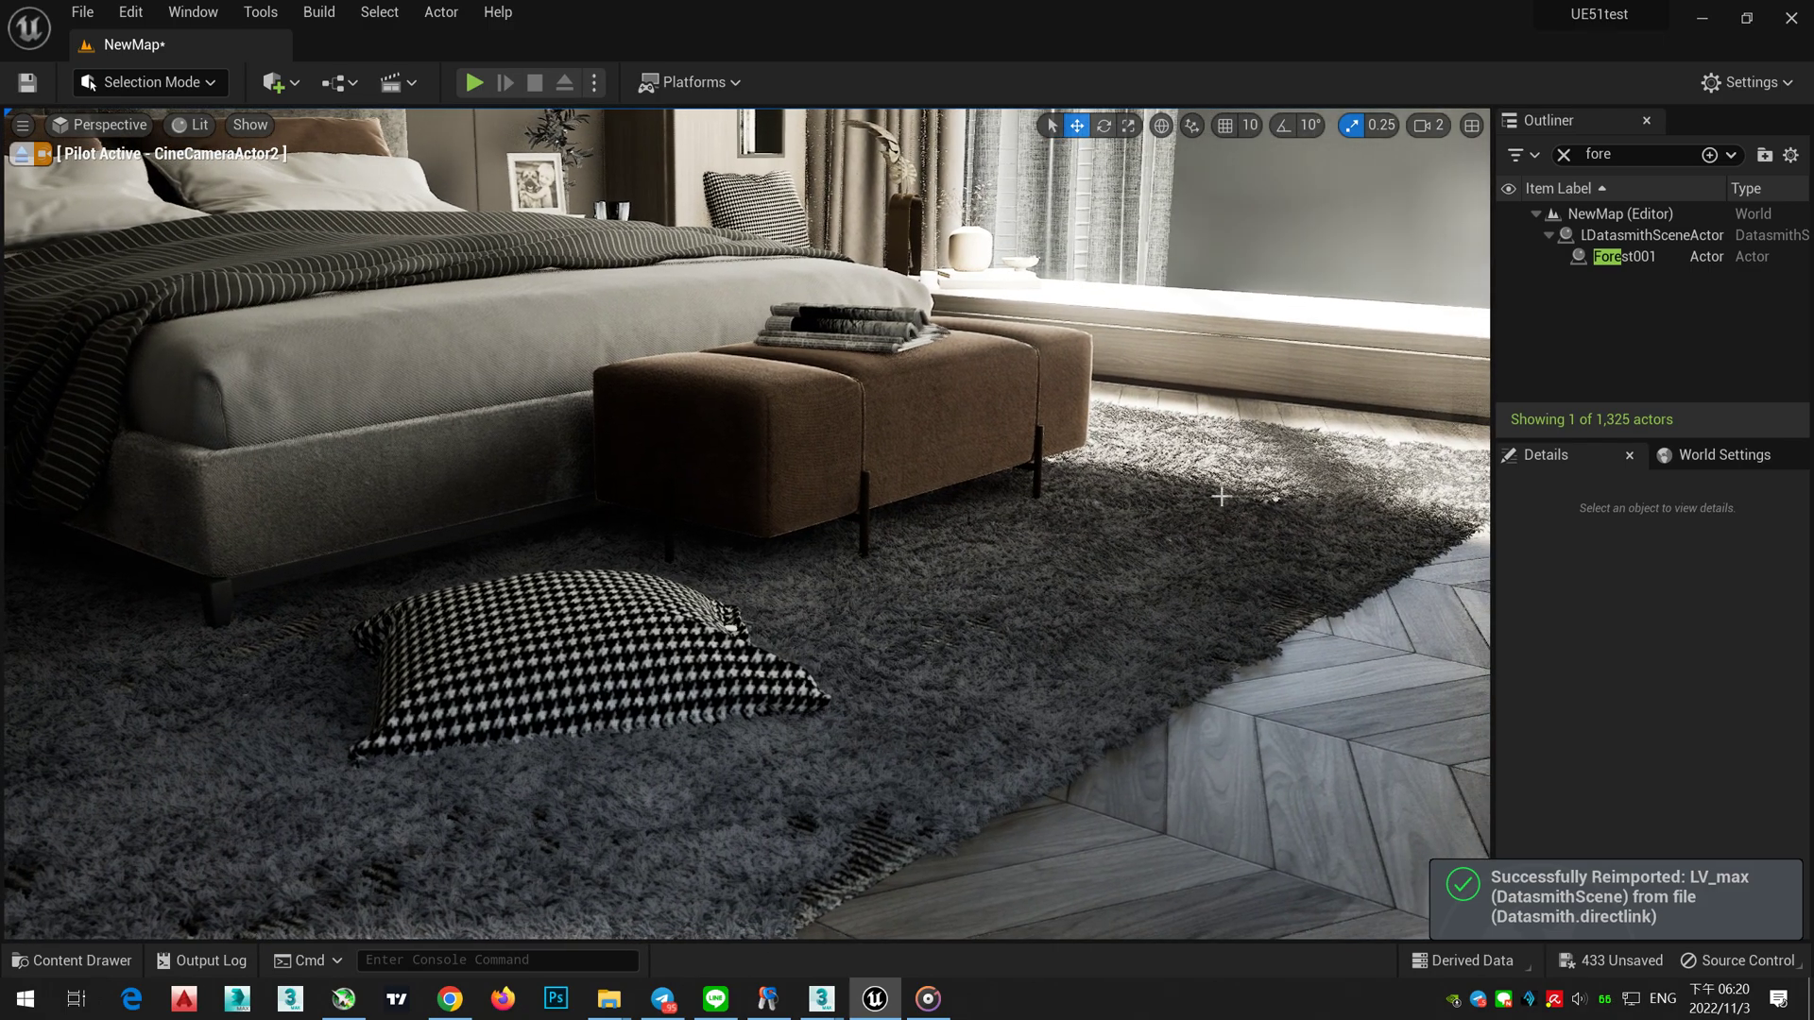
click(1643, 257)
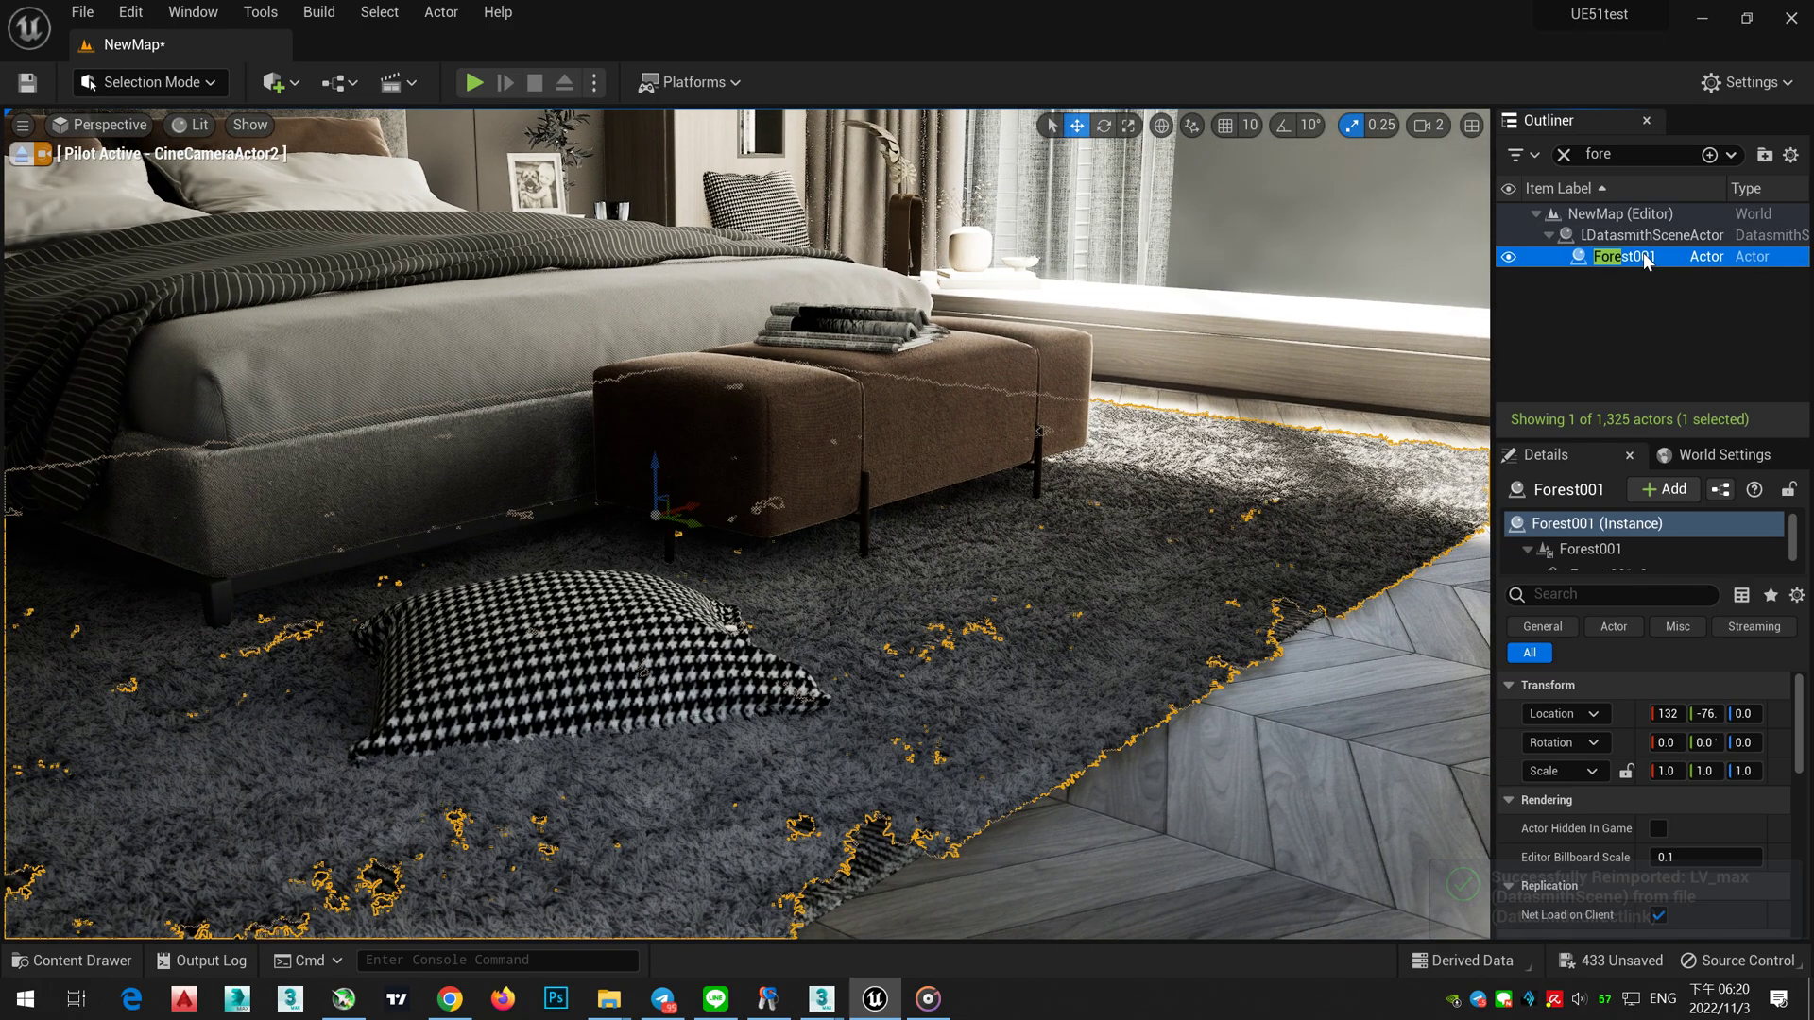
click(1587, 297)
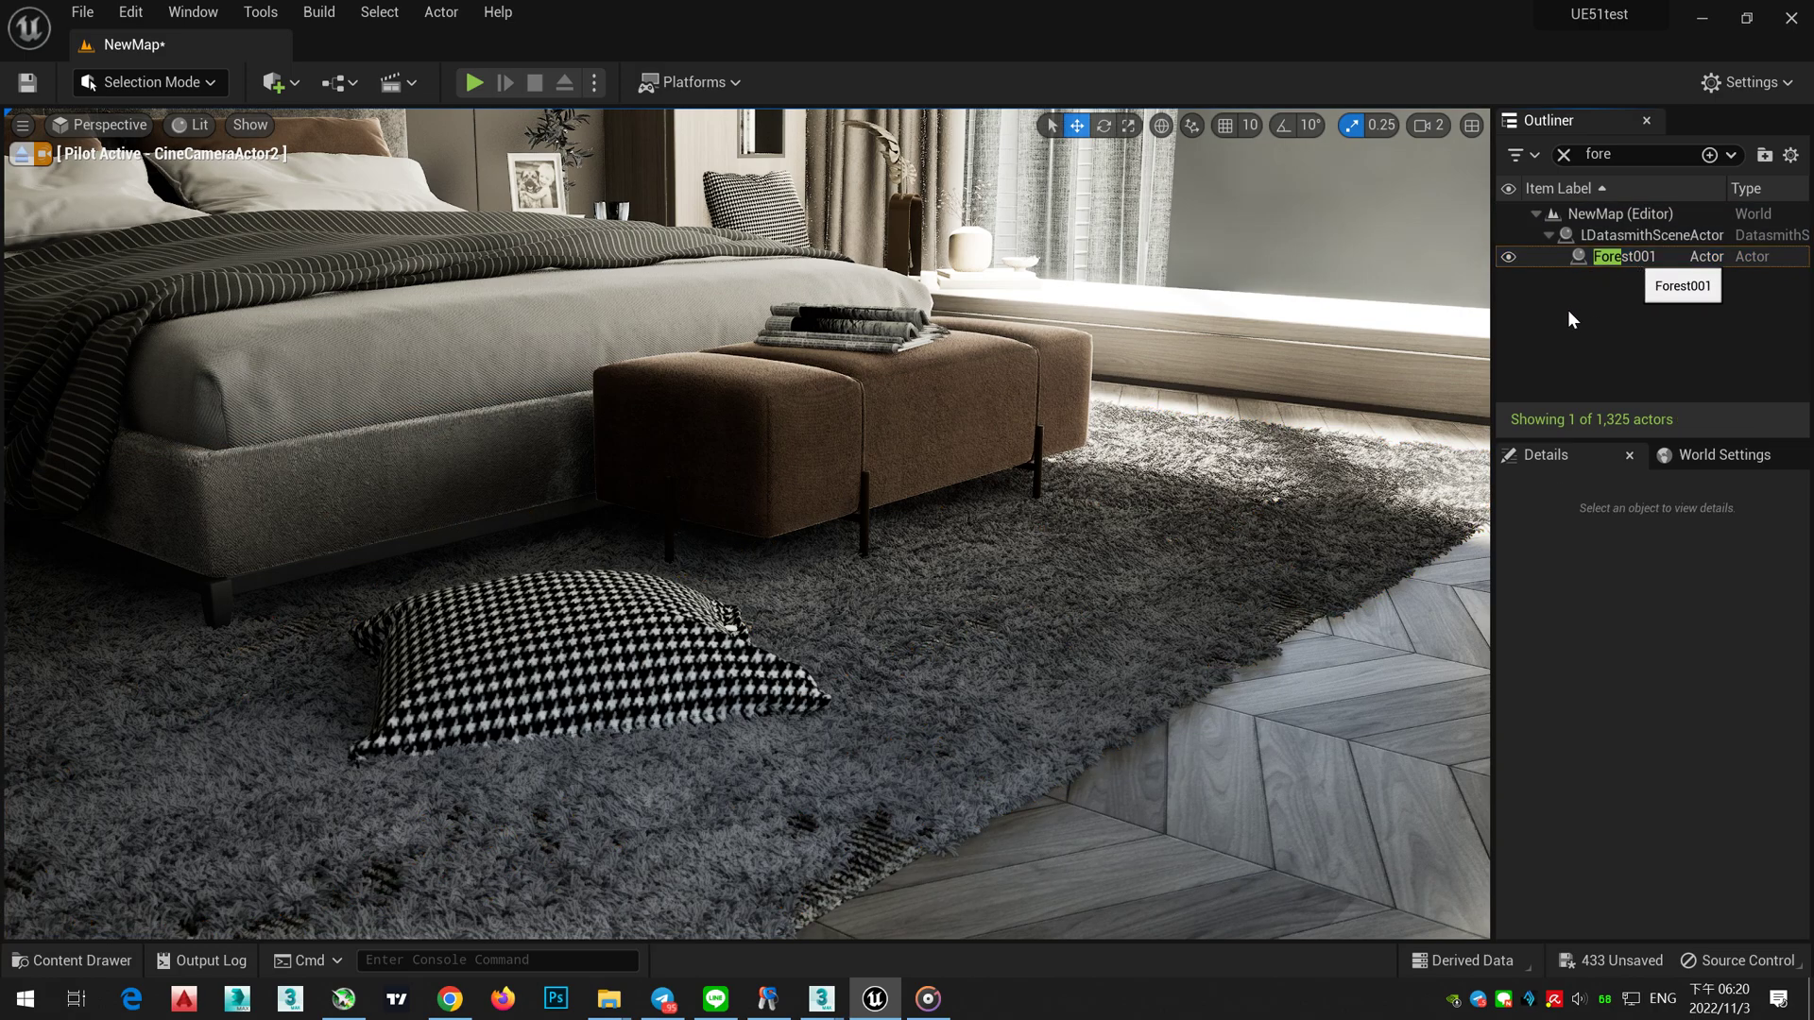
right_drag(1221, 497, 1332, 456)
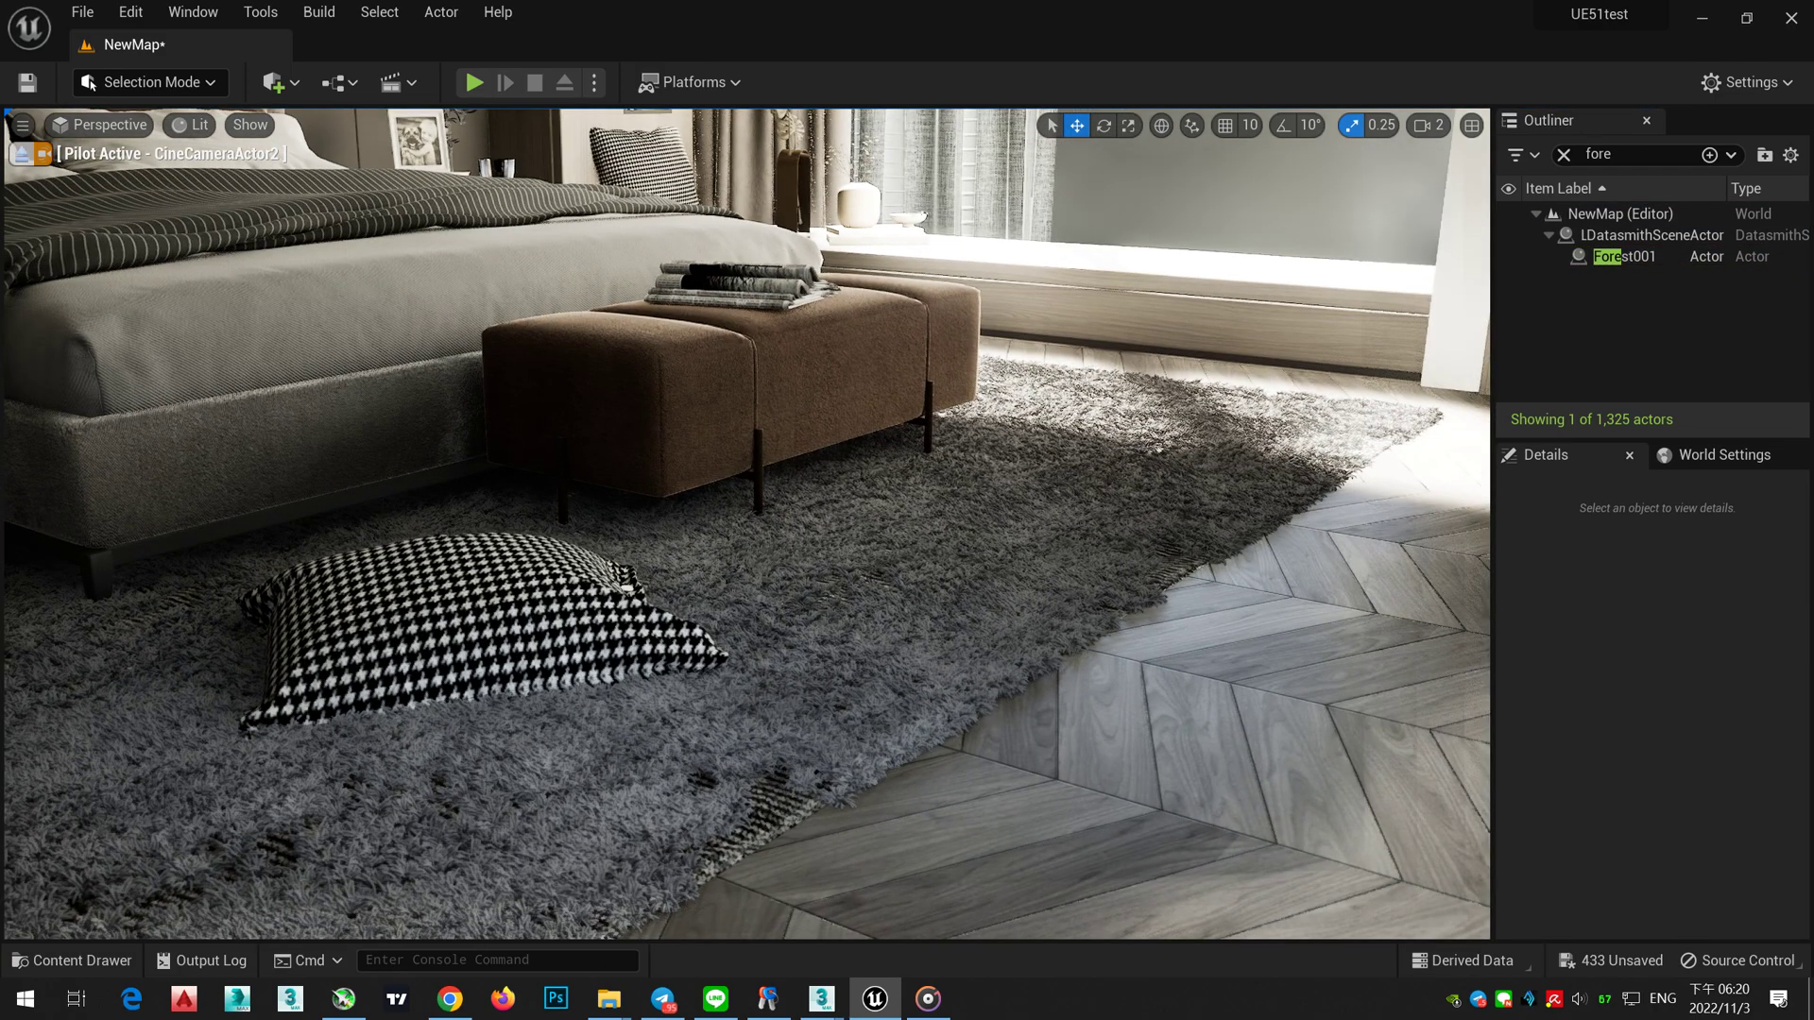
key(a)
right_drag(1221, 497, 1337, 476)
key(w)
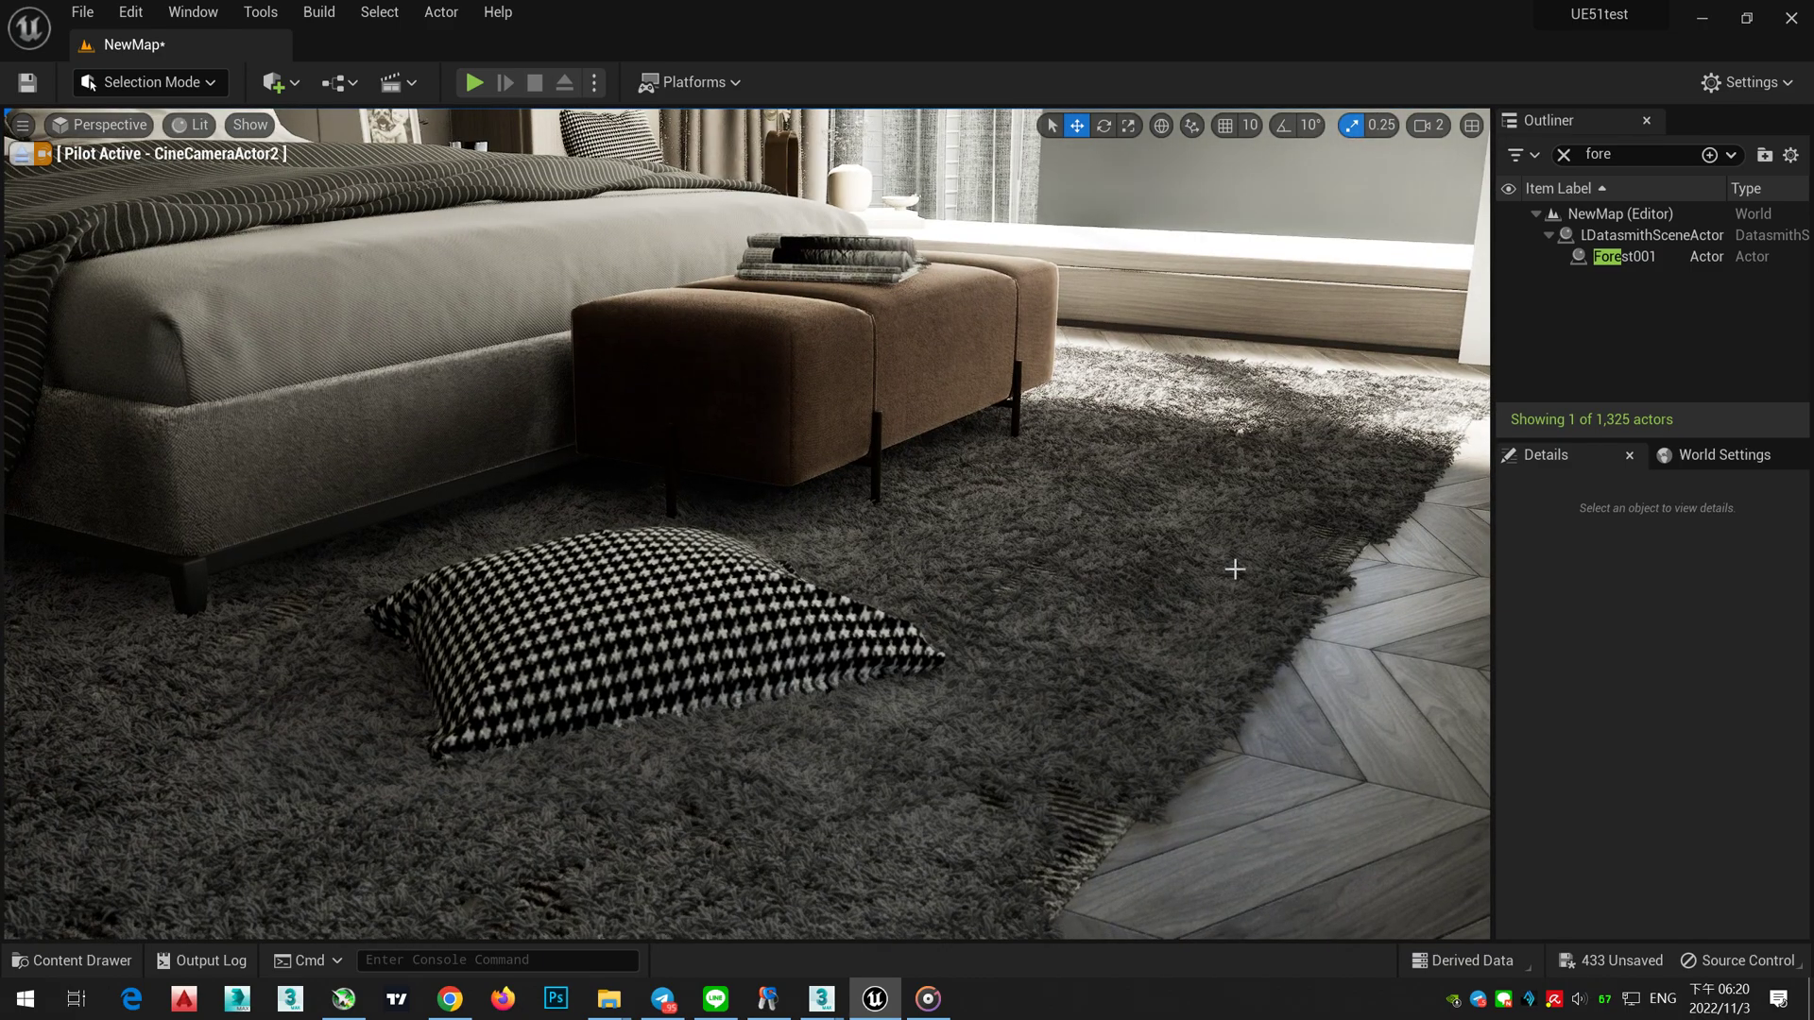
Step: Select a single rug instance beside the bench, clear the selection and view the rug's edge against the wood floor
right_click(1221, 558)
click(1201, 519)
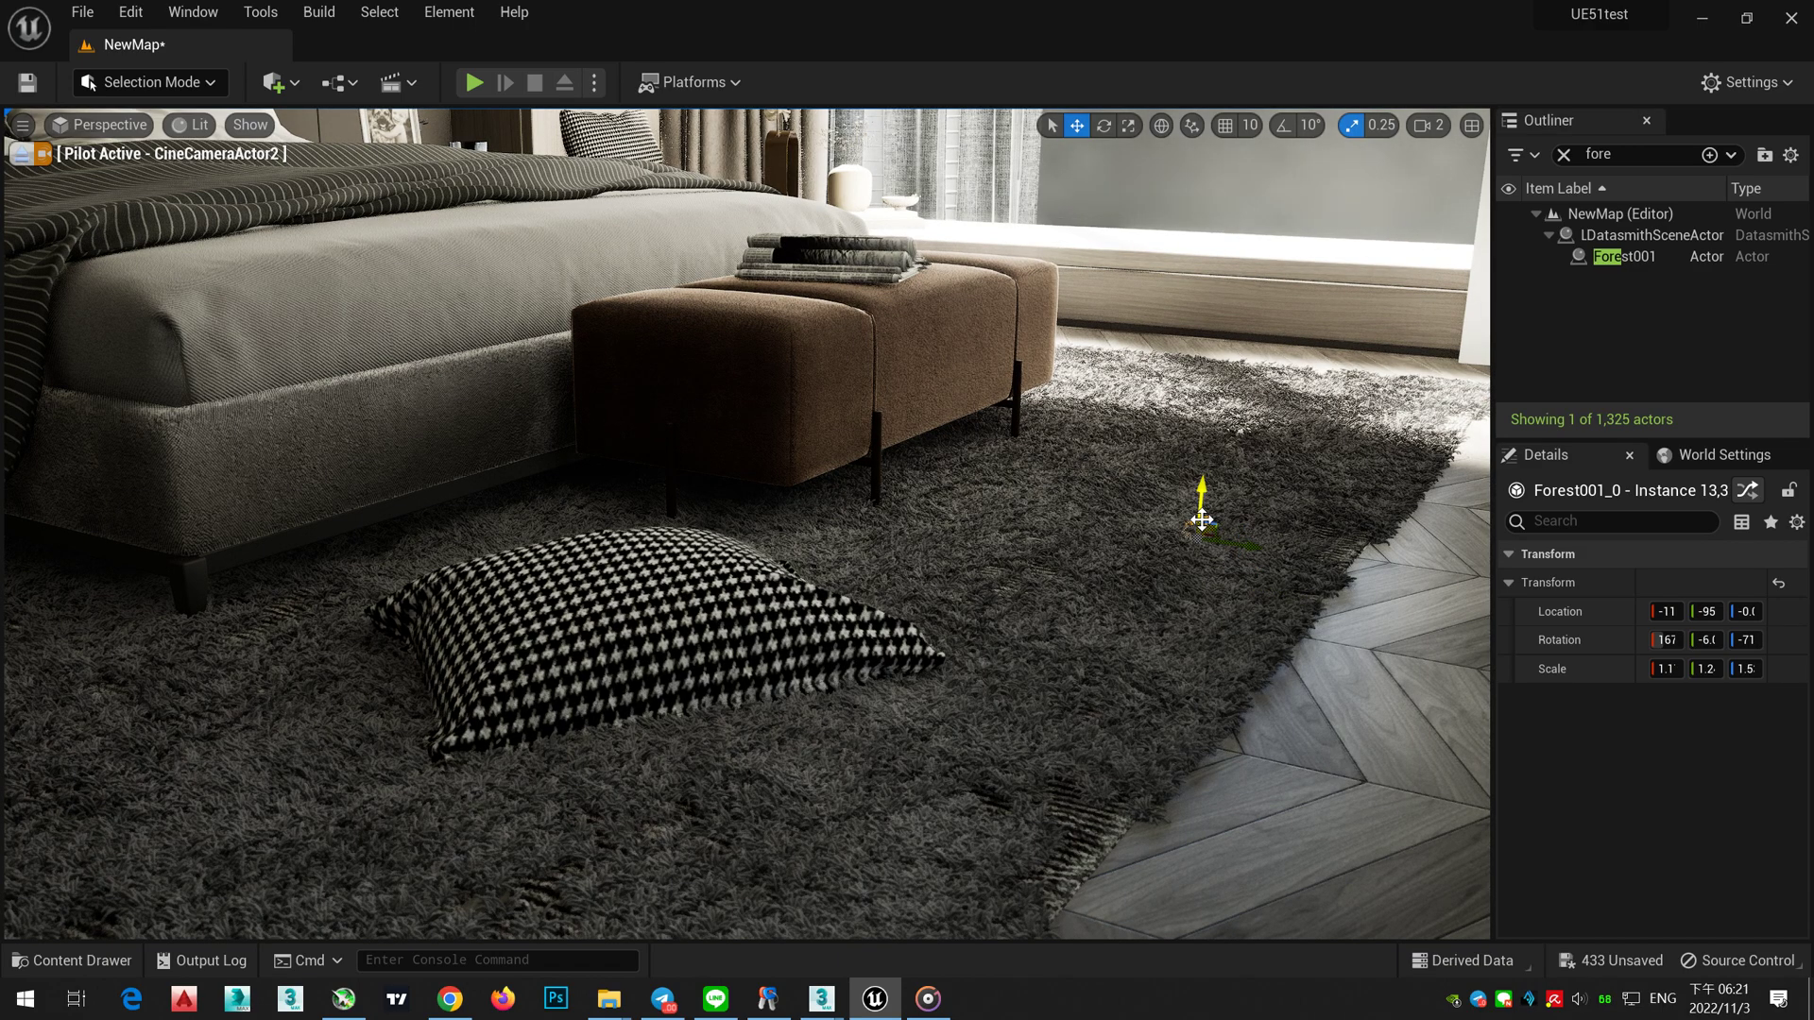
key(Escape)
right_drag(1201, 519, 1146, 511)
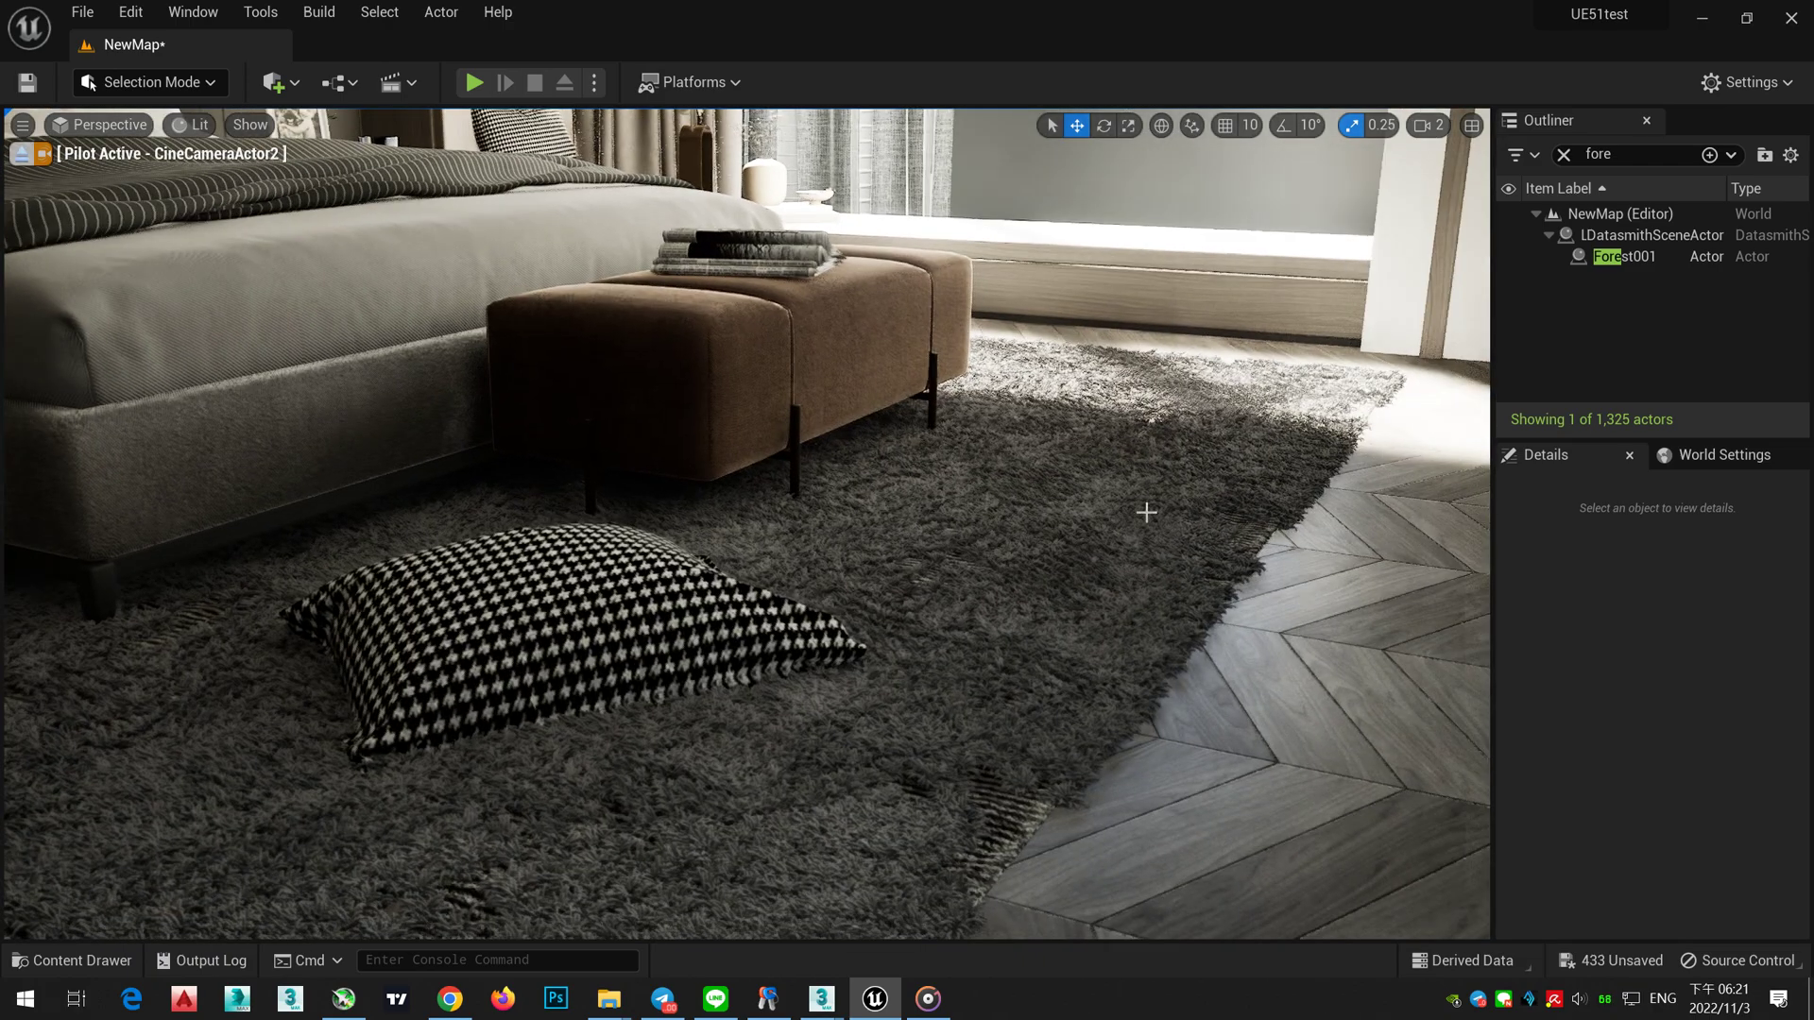
Step: Search the Outliner for "sun", select the SunSky actor and adjust its Solar Time
click(1606, 157)
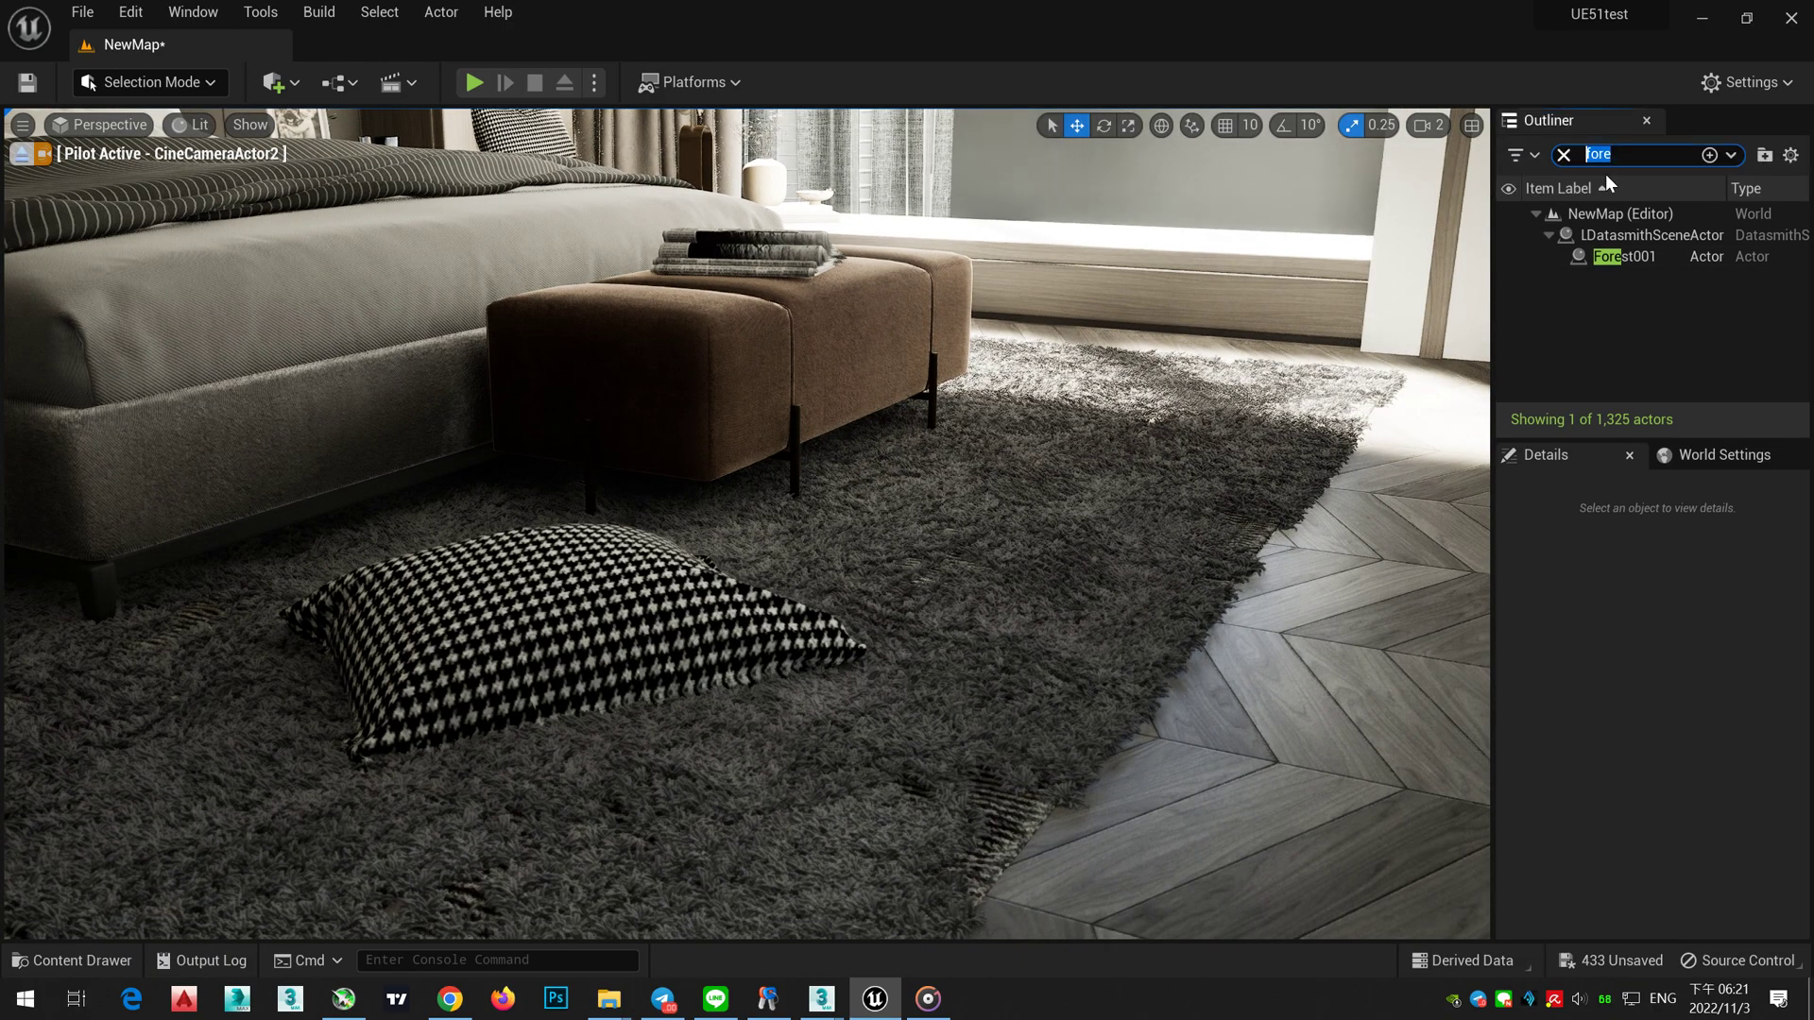
text(sun)
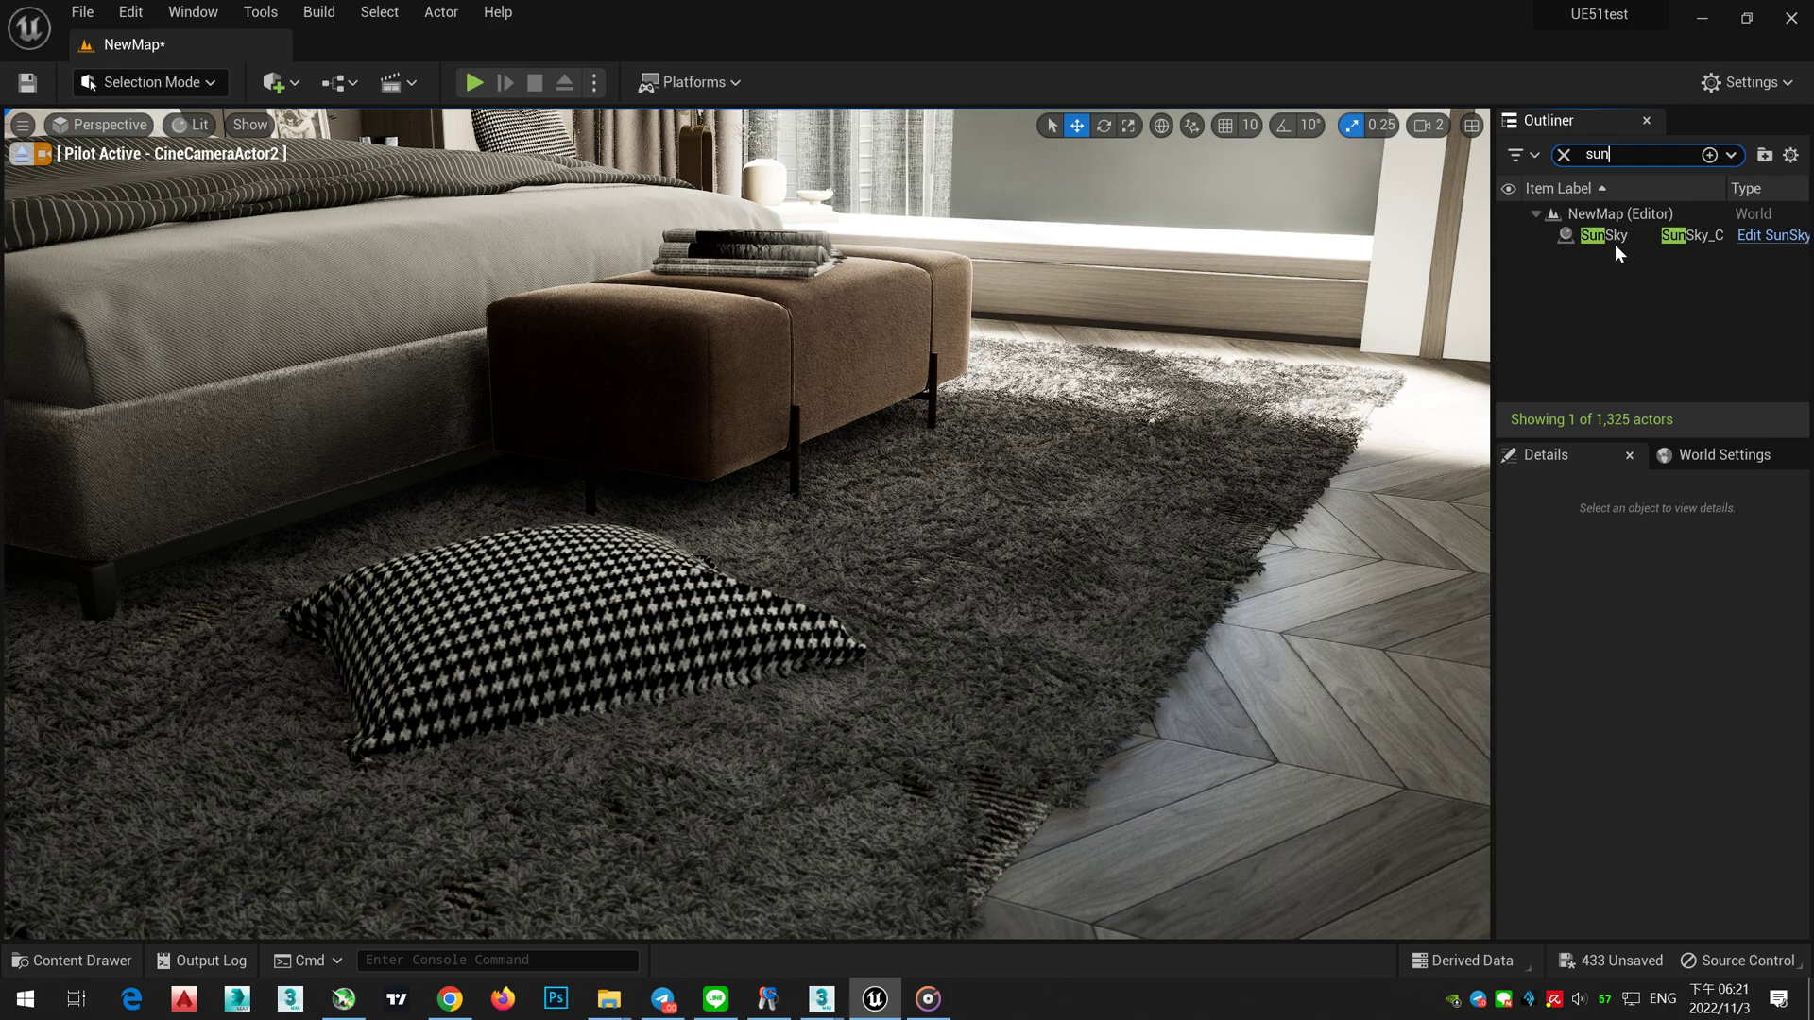
click(1614, 237)
scroll(1622, 916, down, 2)
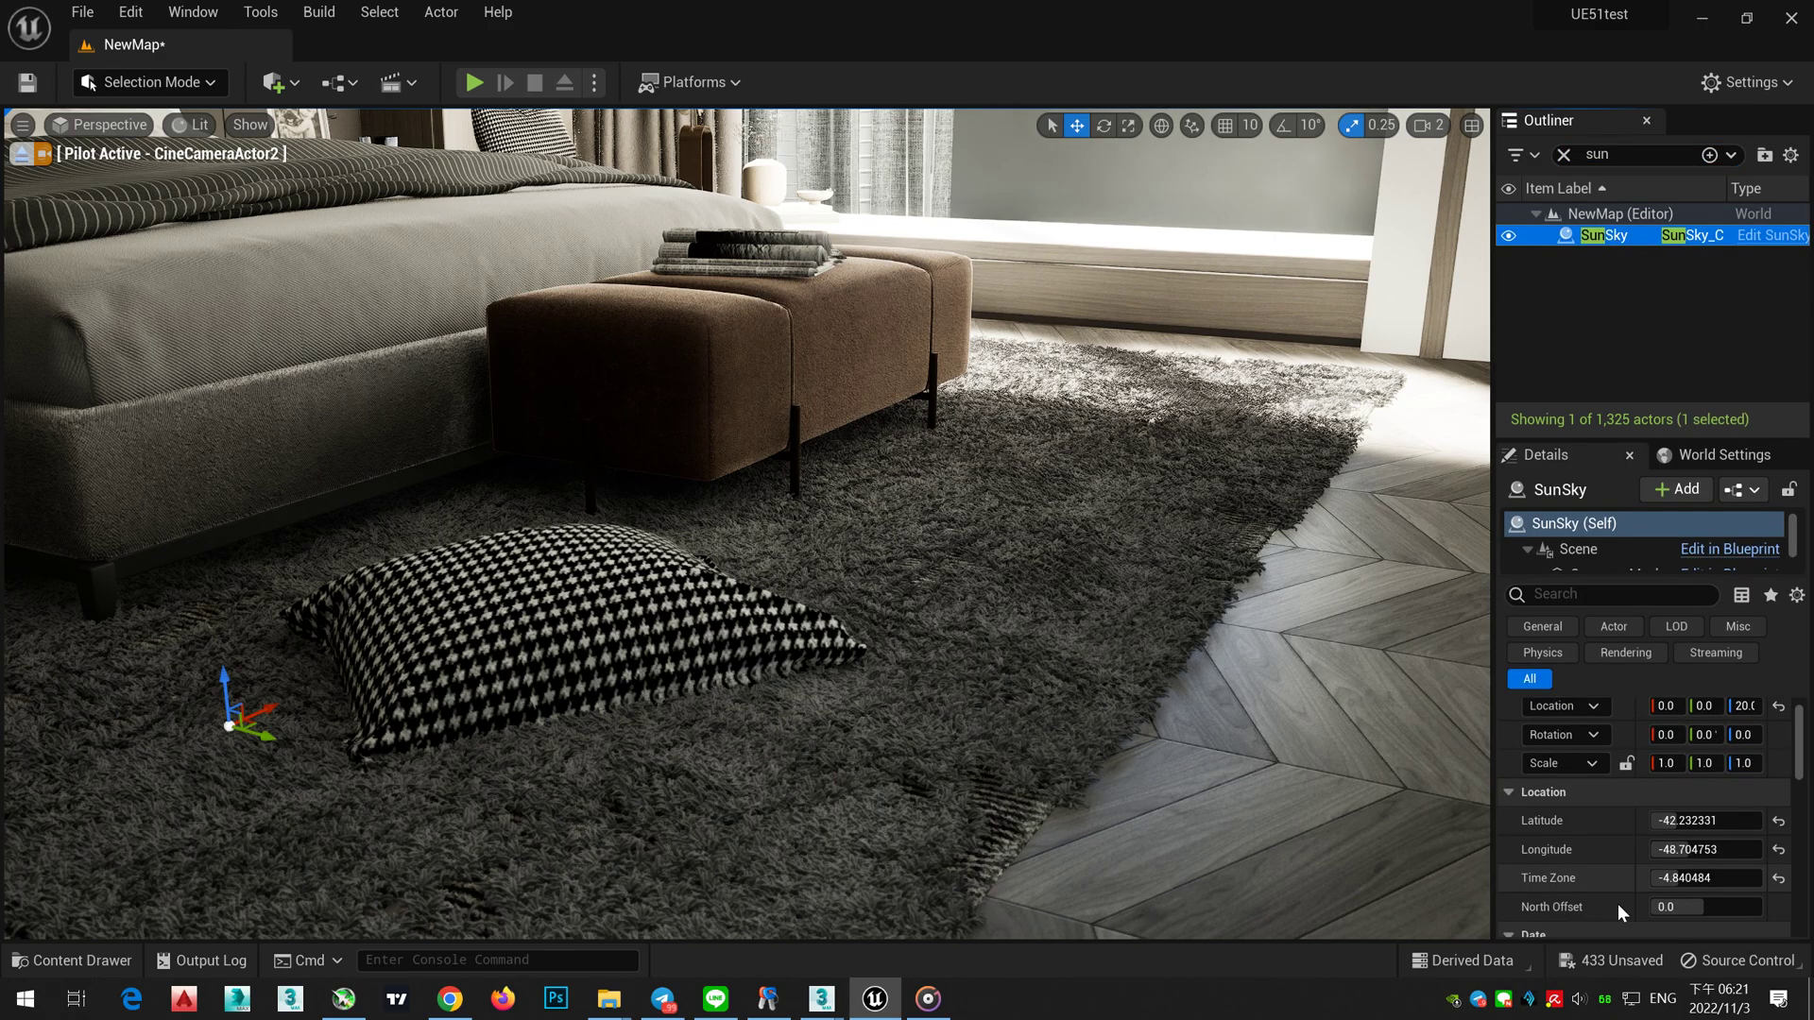
scroll(1571, 848, down, 3)
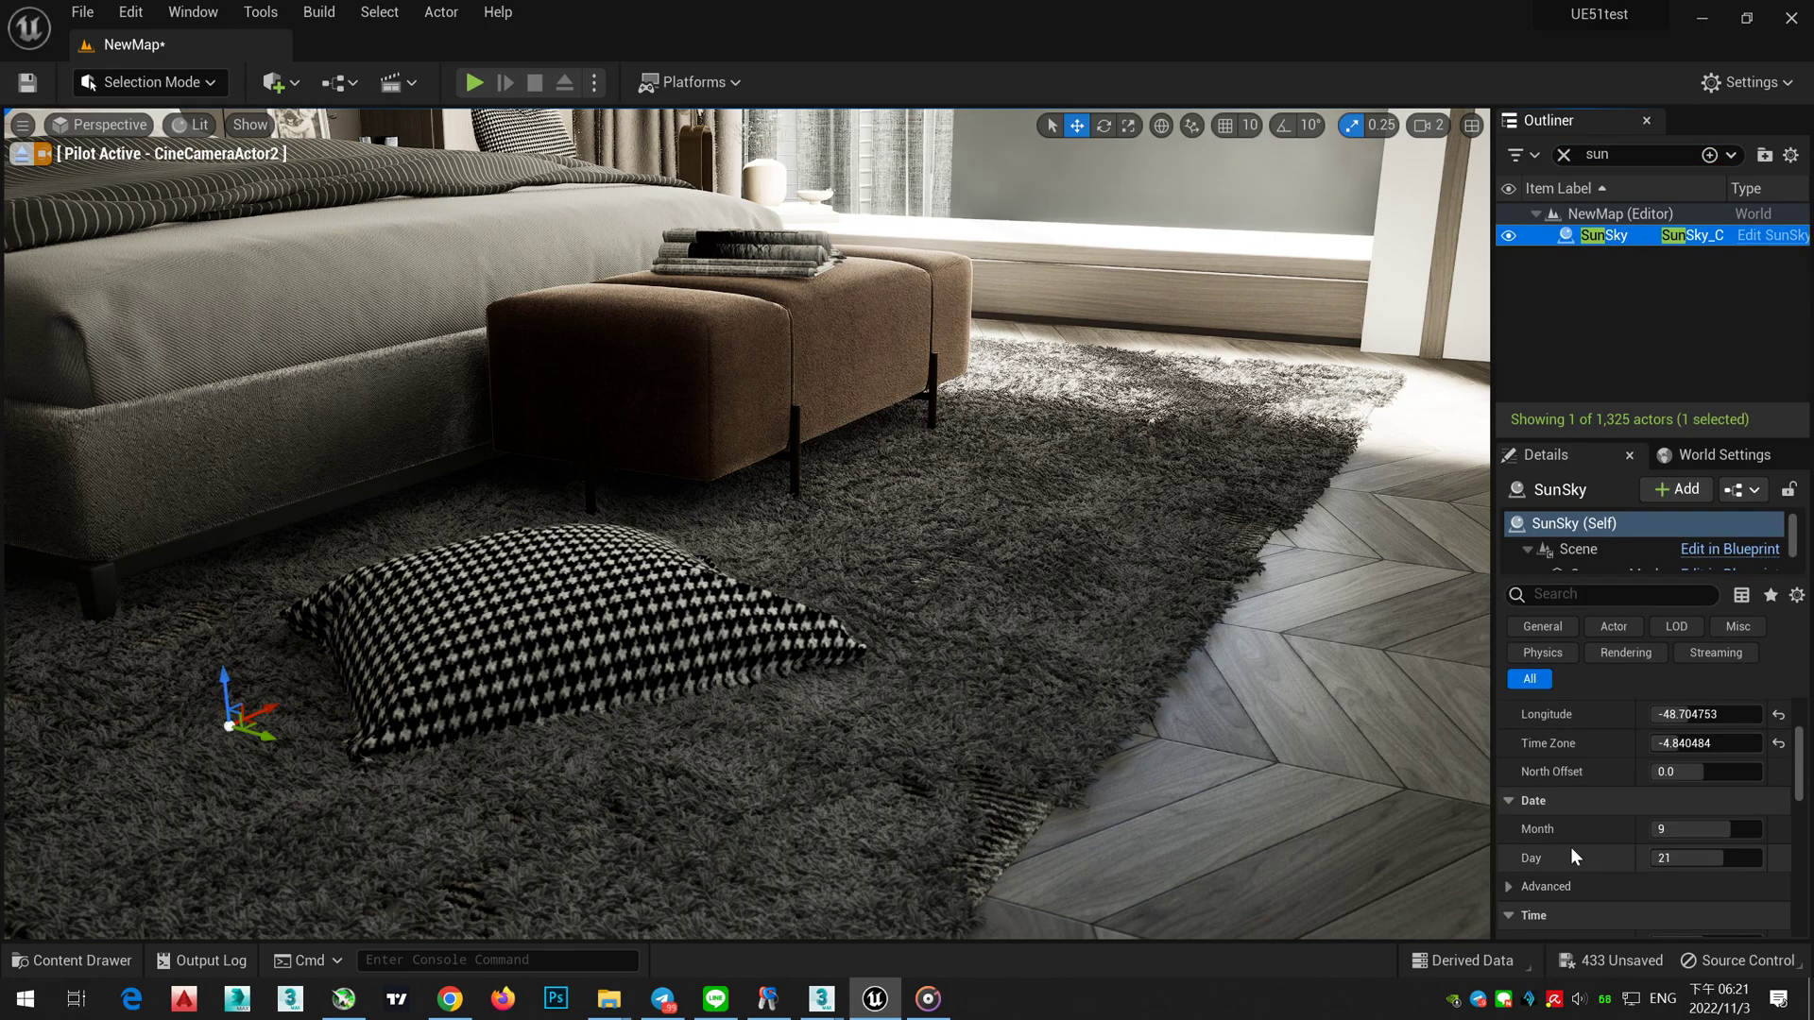
scroll(1646, 866, down, 3)
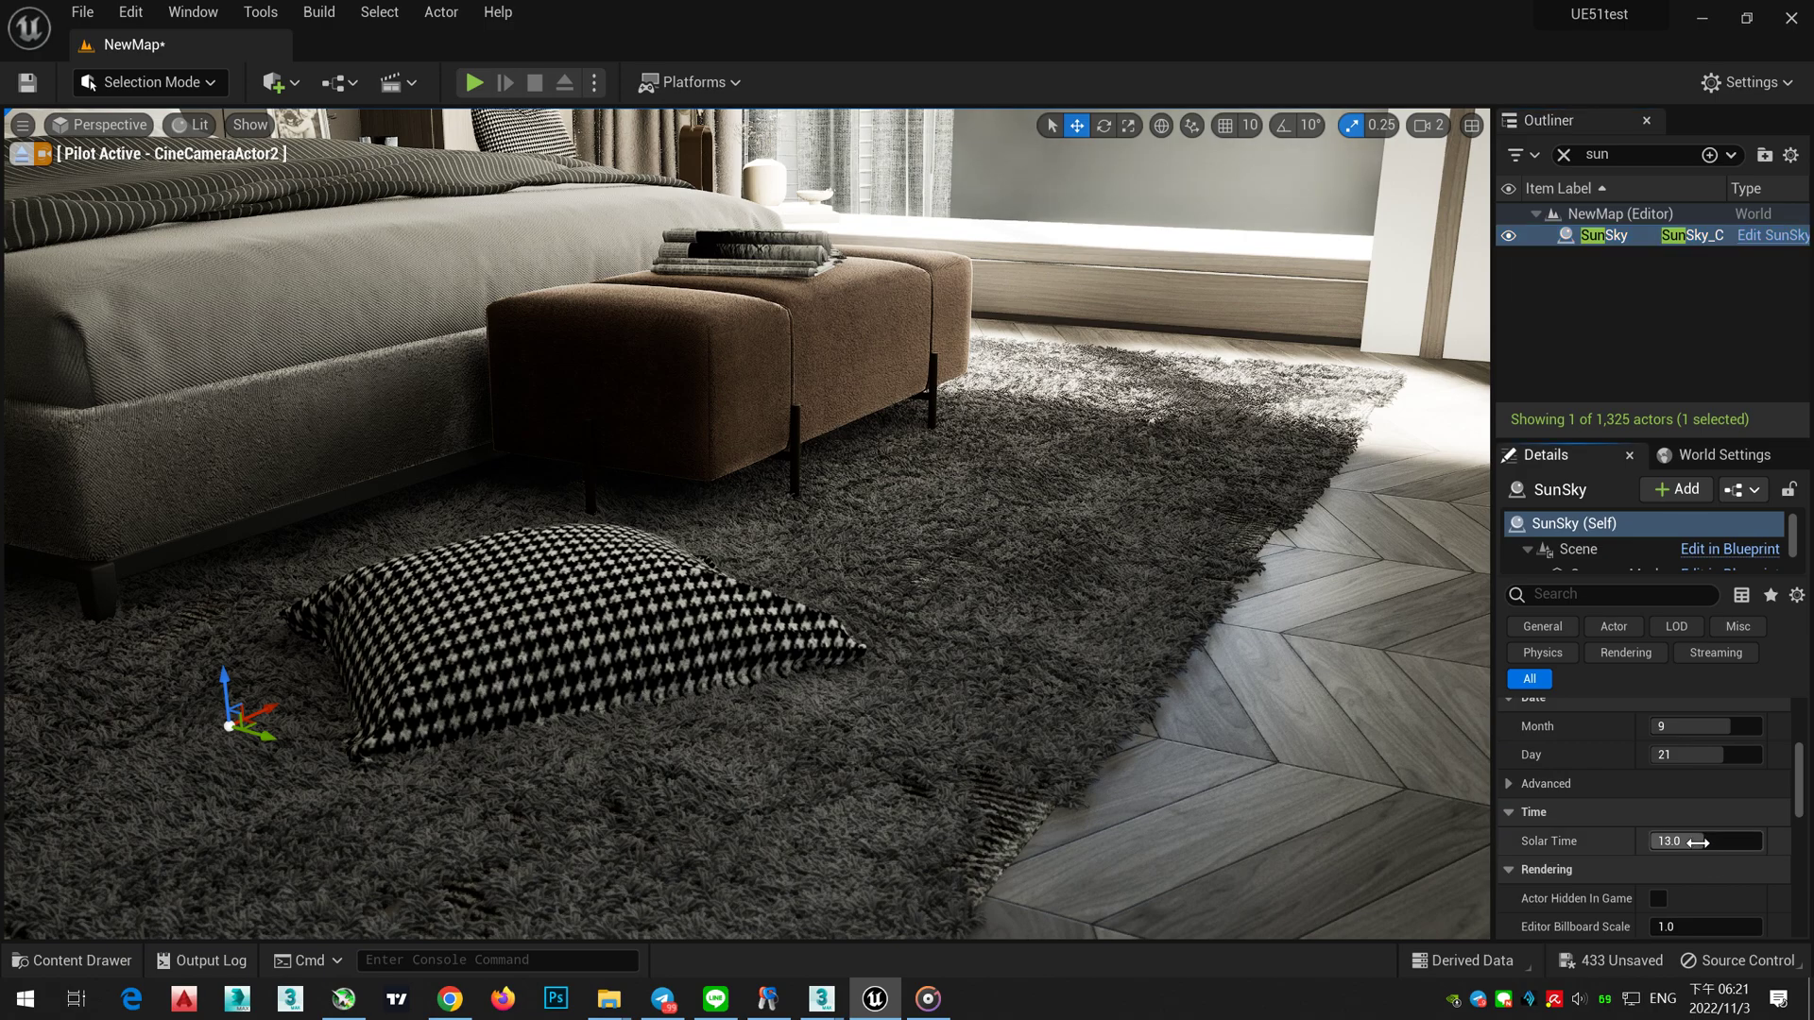
drag(1698, 842, 1629, 796)
Step: Set the SunSky latitude to -53.274404 so sunlight falls across the rug and bench, and inspect the lit pile up close
scroll(1629, 795, up, 3)
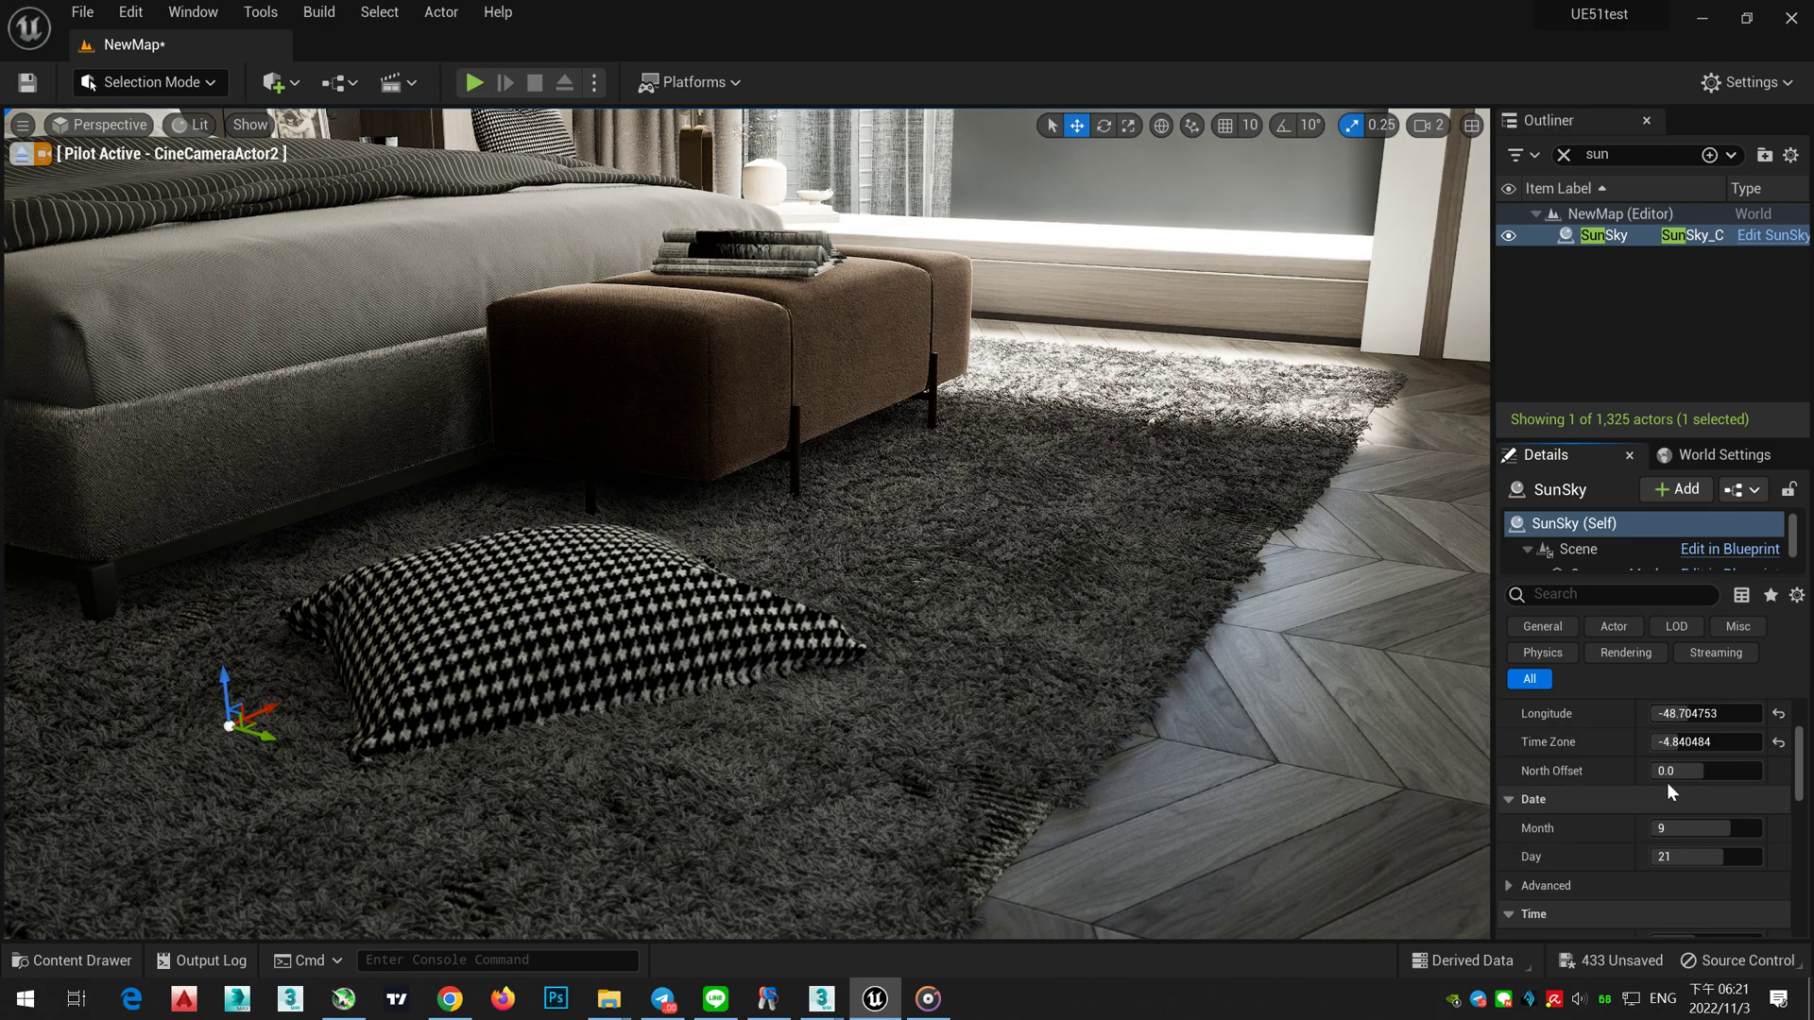
scroll(1669, 788, up, 2)
mouse_move(1680, 788)
mouse_down()
mouse_move(1620, 788)
mouse_move(1691, 790)
mouse_up()
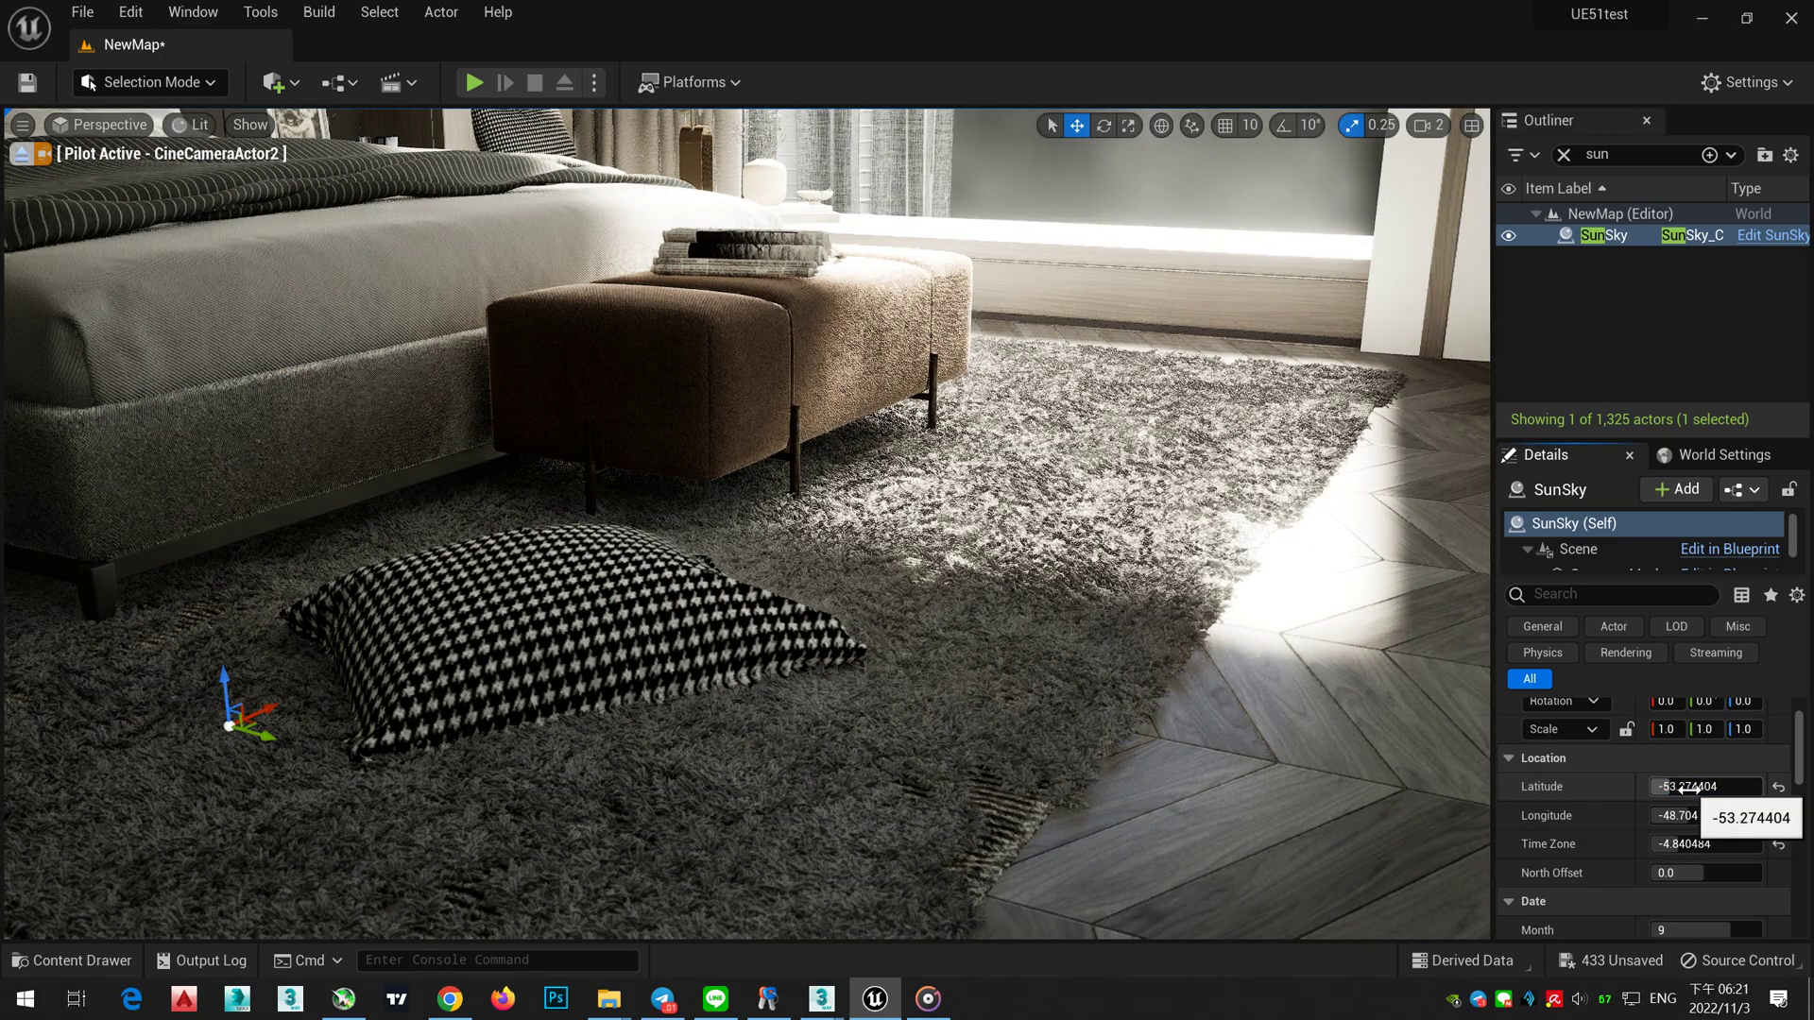
right_drag(747, 524, 764, 513)
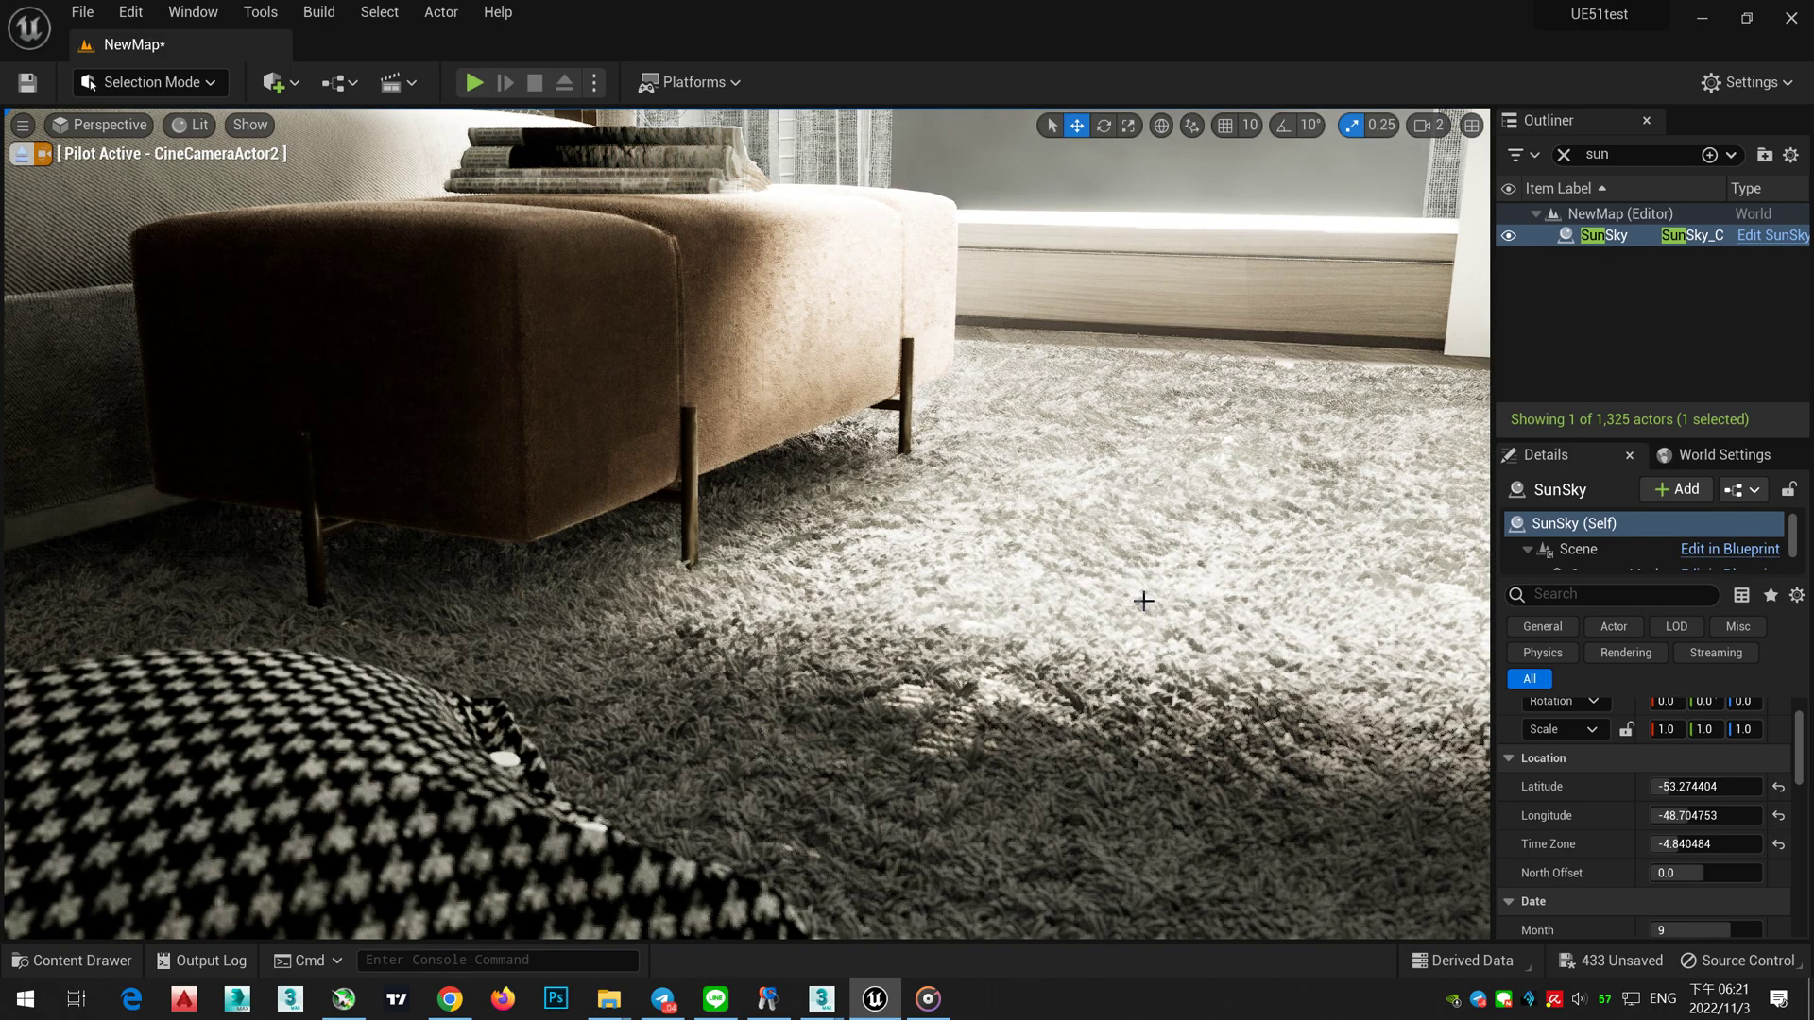
Step: Turn off viewport realtime rendering while viewing the sunlit rug, and turn it back on
click(31, 128)
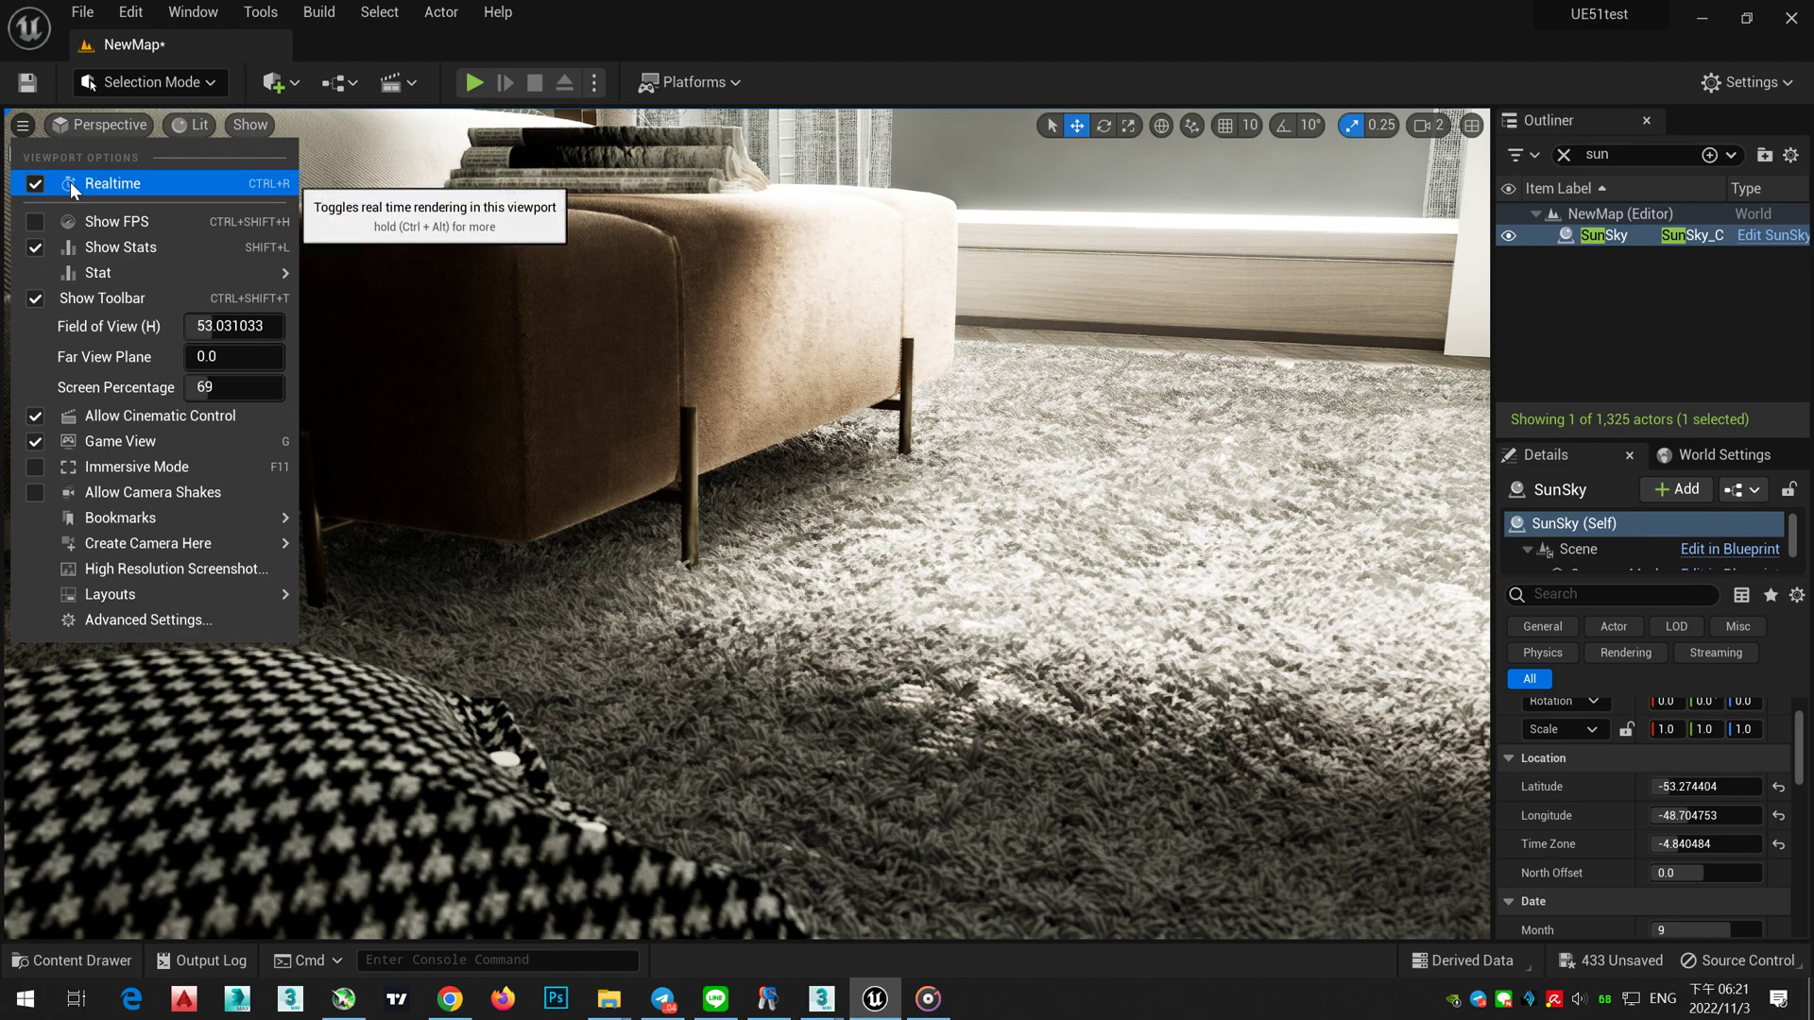
click(70, 182)
key(s)
mouse_move(422, 298)
right_down()
mouse_move(396, 288)
mouse_move(437, 302)
mouse_move(422, 298)
right_up()
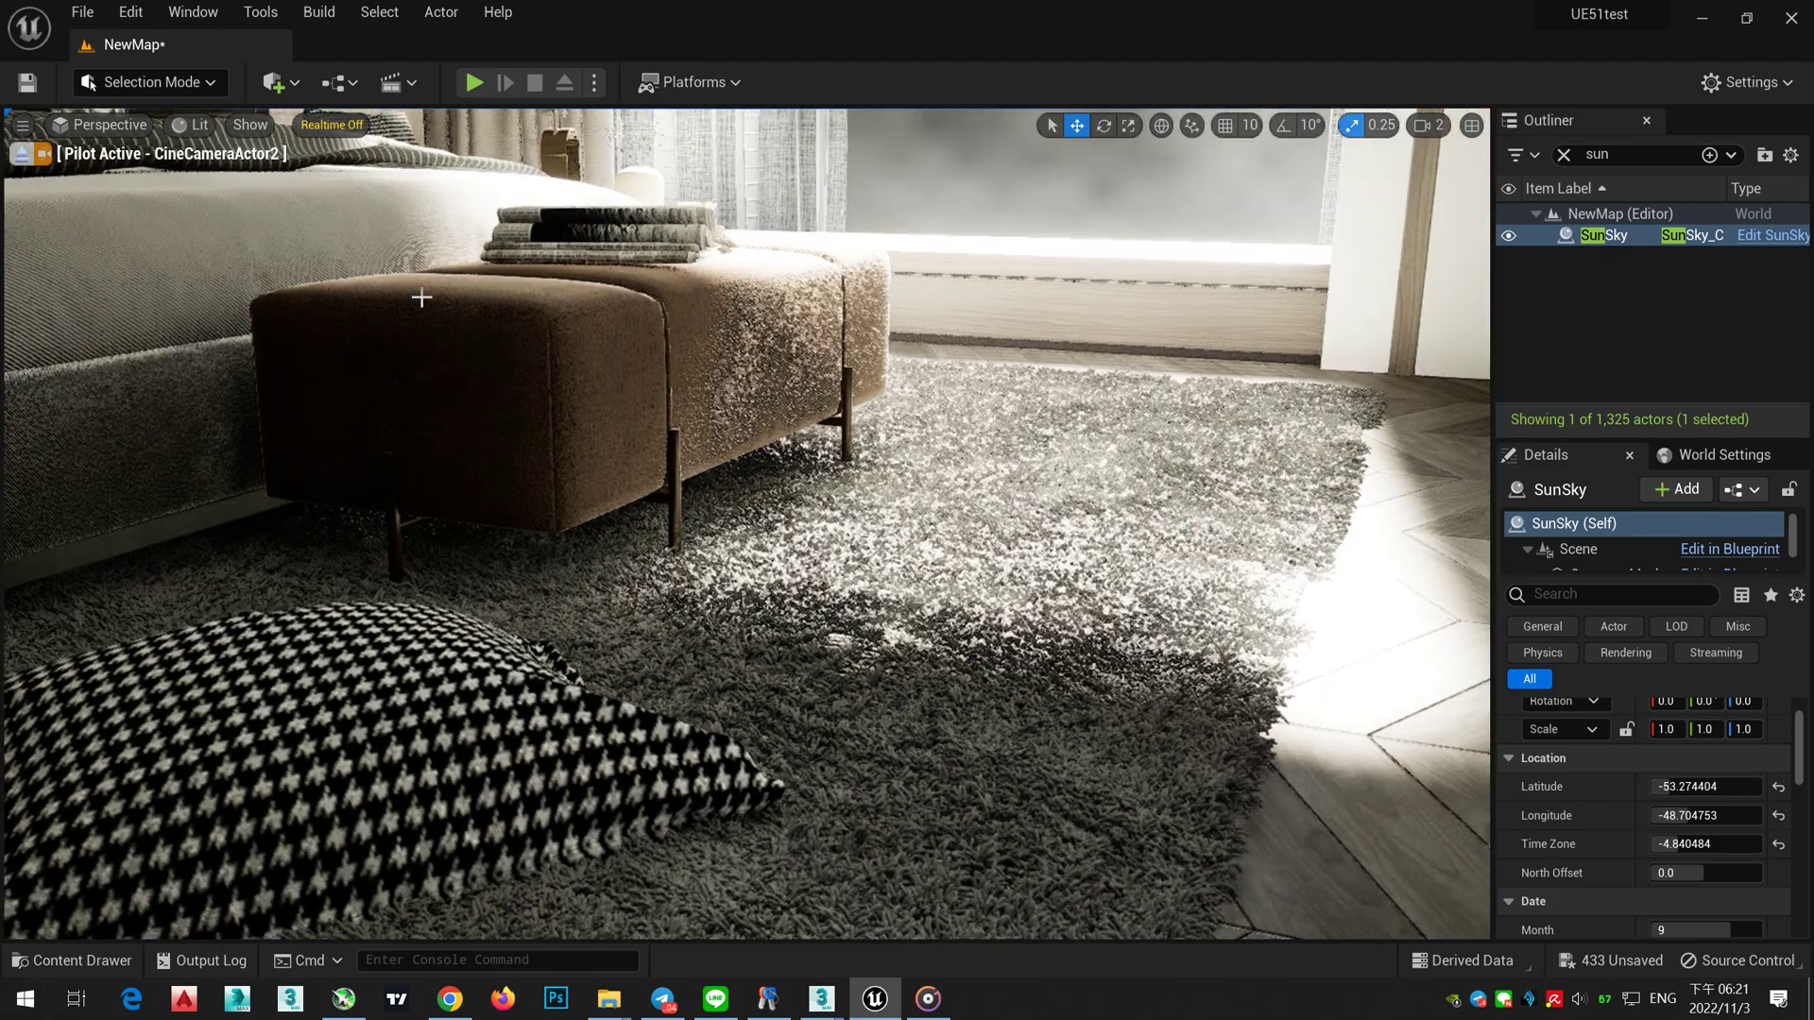
click(323, 123)
Step: Examine the sunlit rug beside the bench and from farther back with the bed, cushion and wood floor in view
right_drag(746, 524, 796, 534)
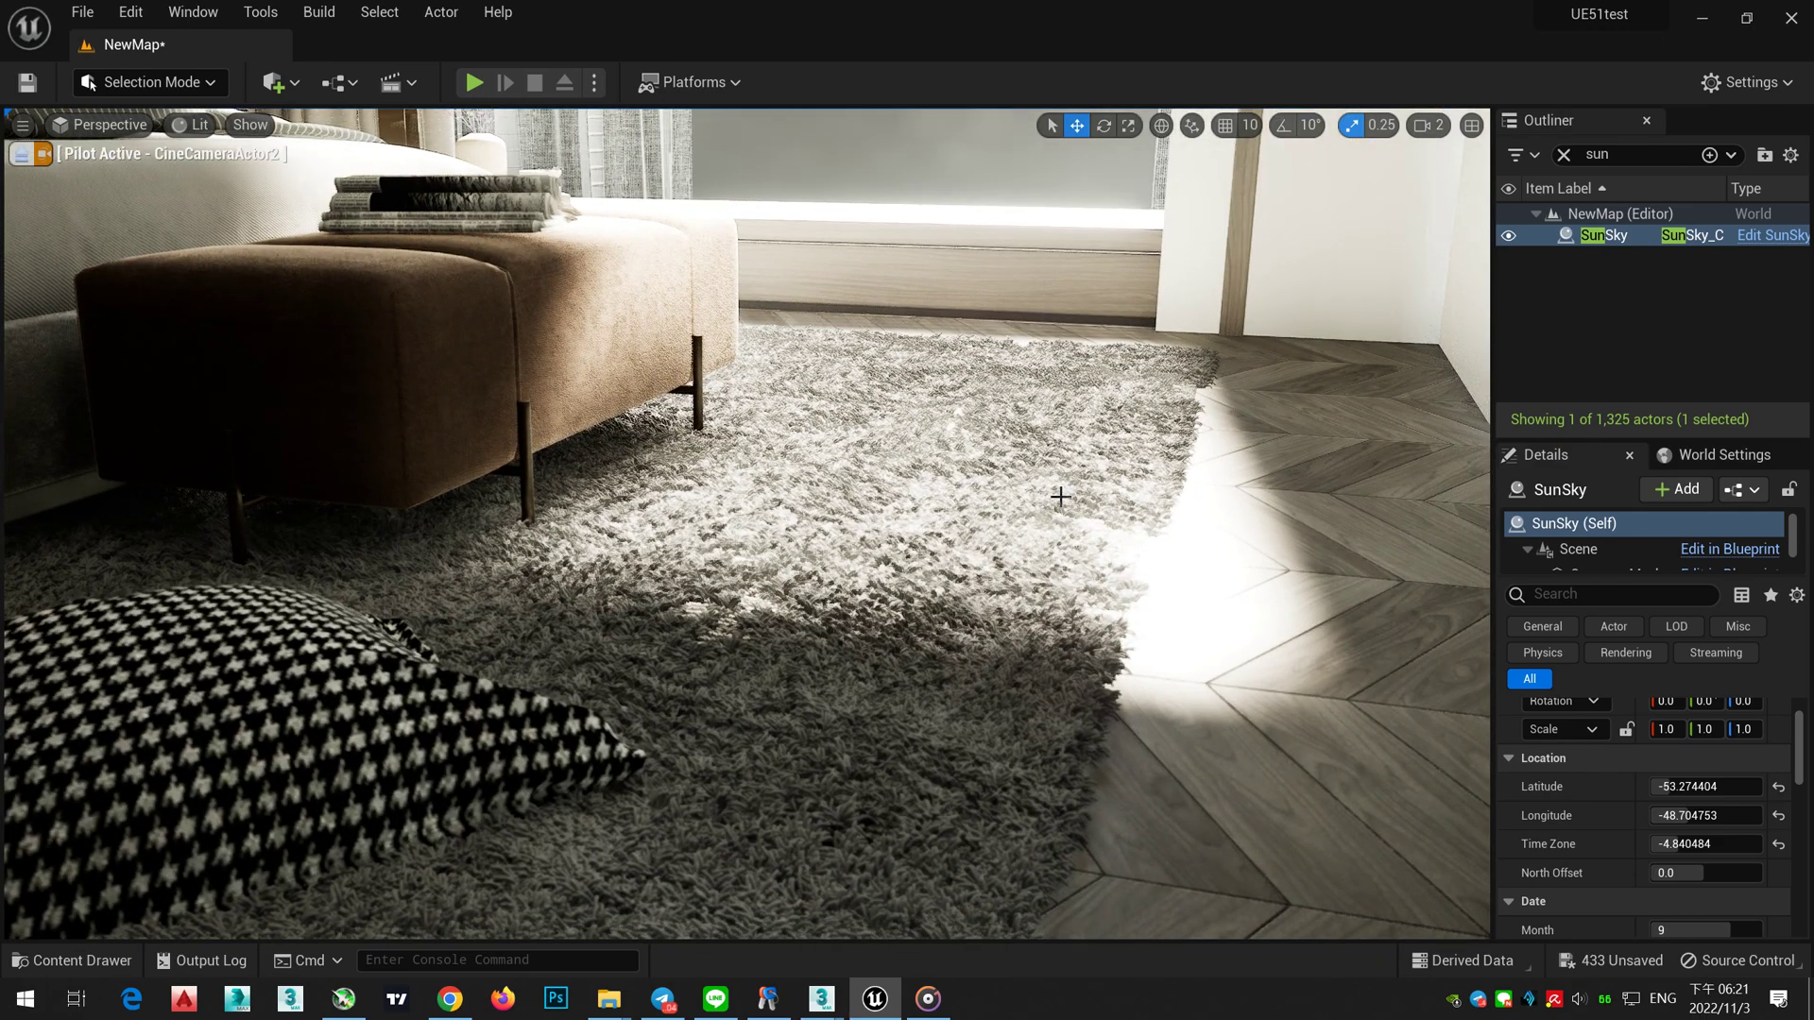
scroll(1061, 496, down, 5)
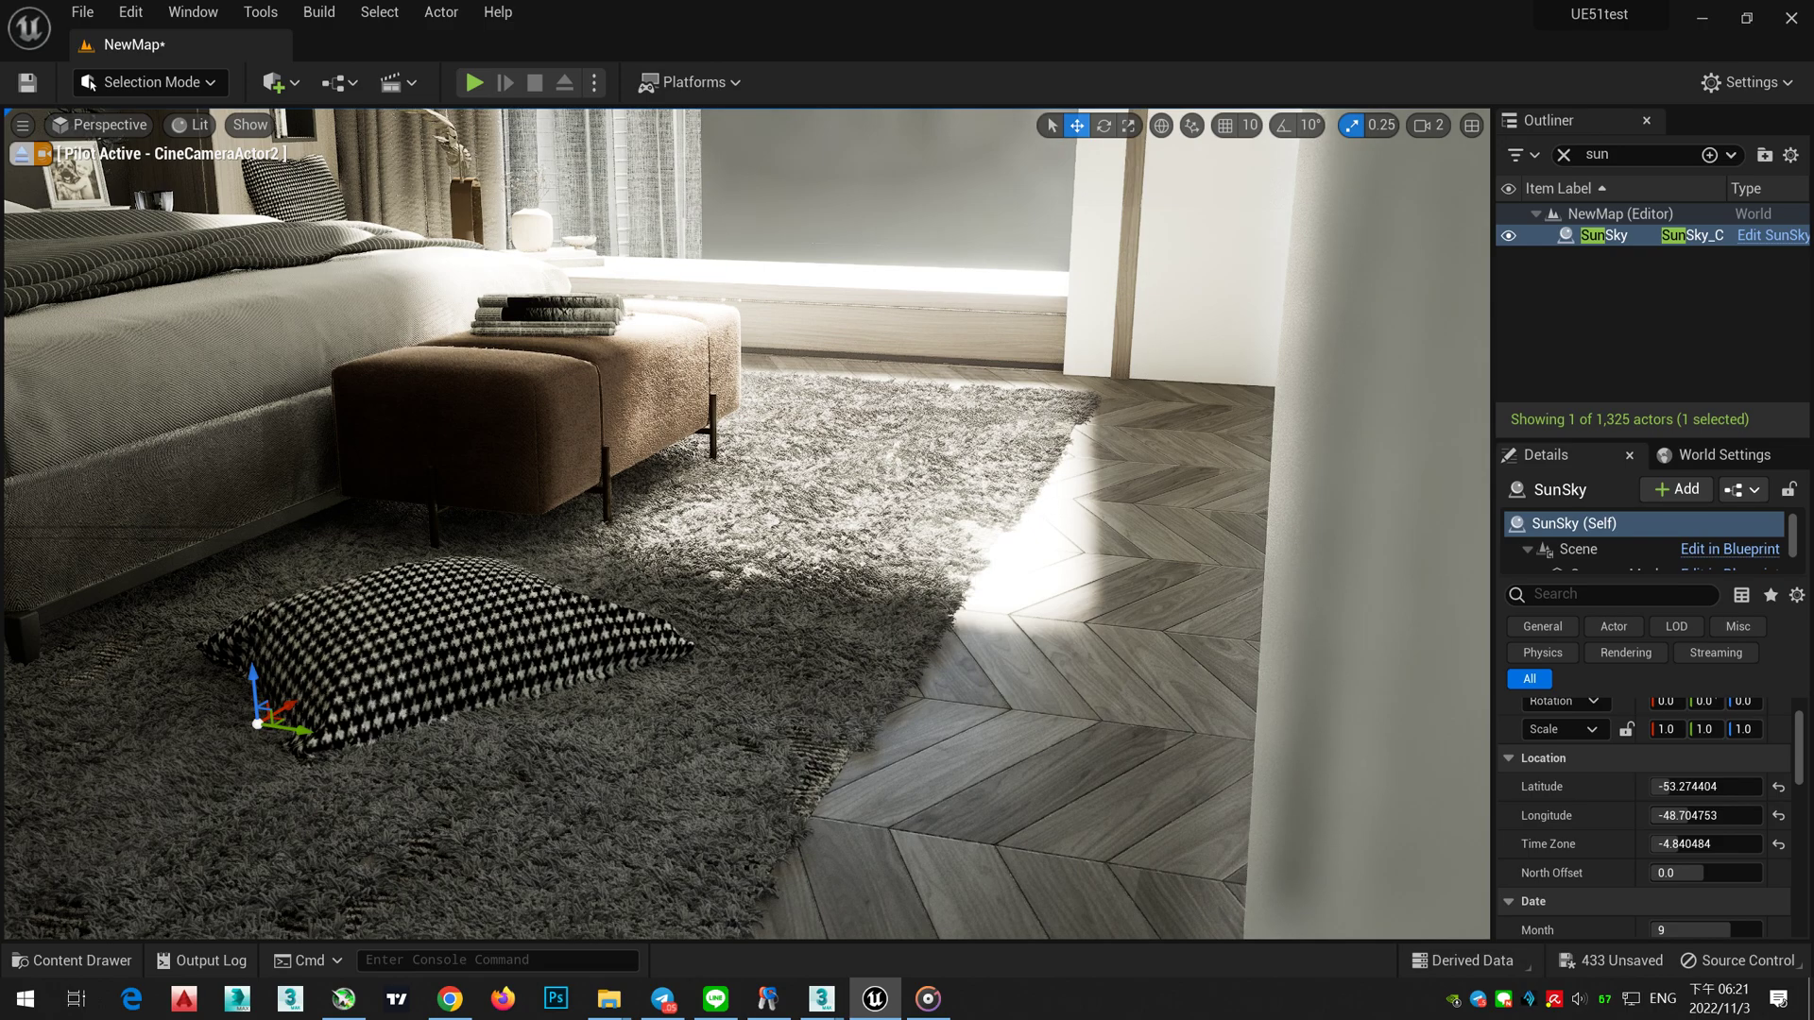
right_drag(747, 524, 557, 506)
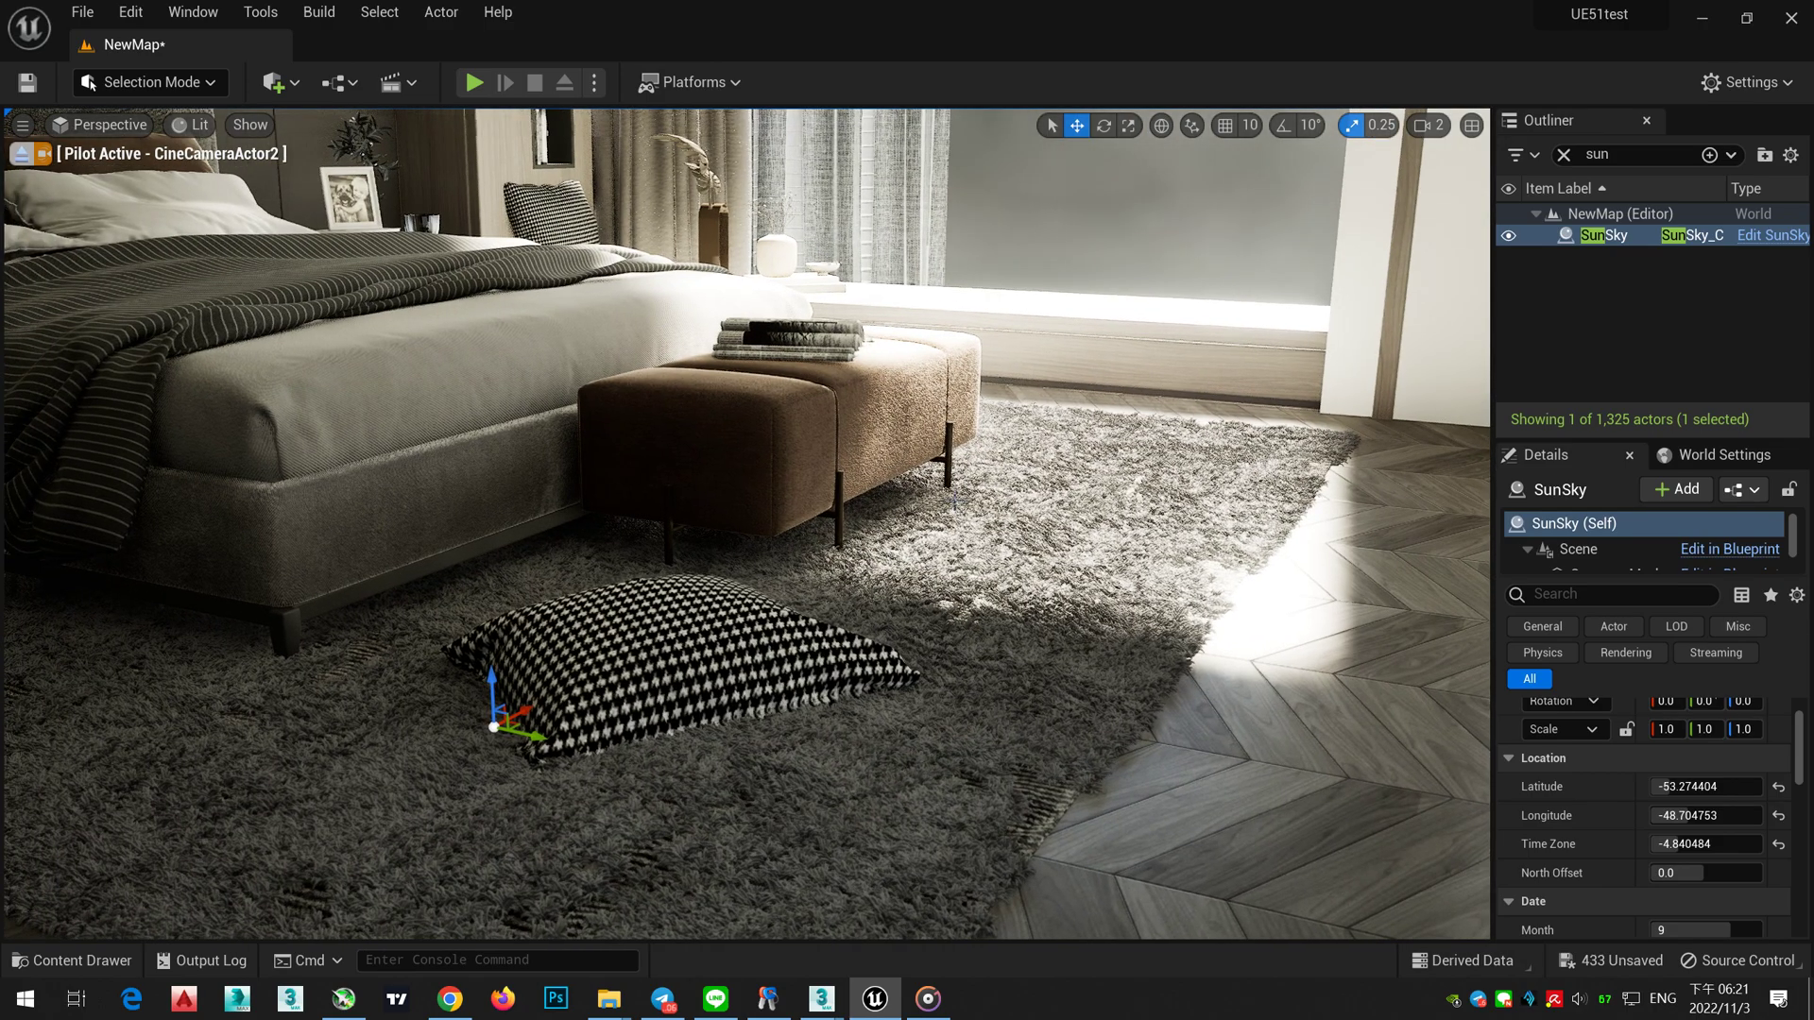